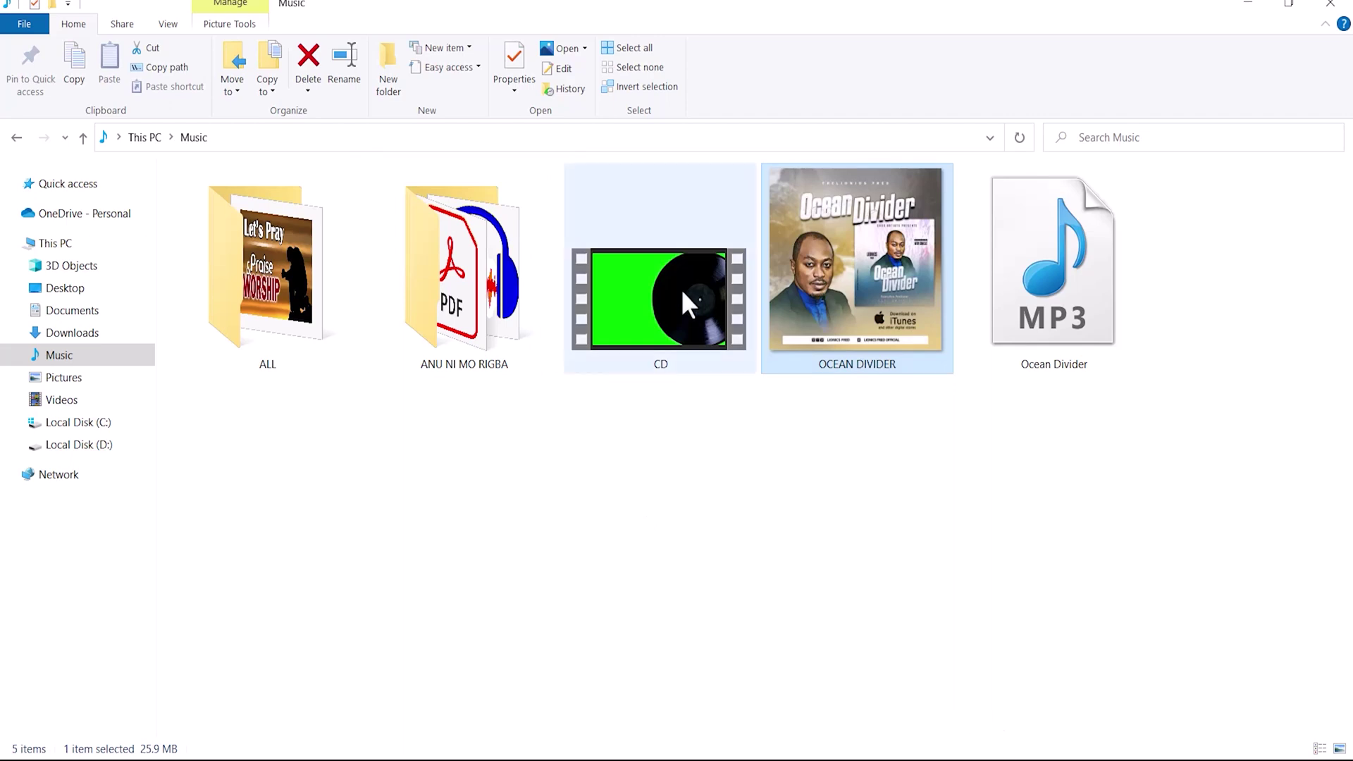
# Step: Play the CD green-screen video from the Music folder and close the player
pyautogui.doubleClick(632, 303)
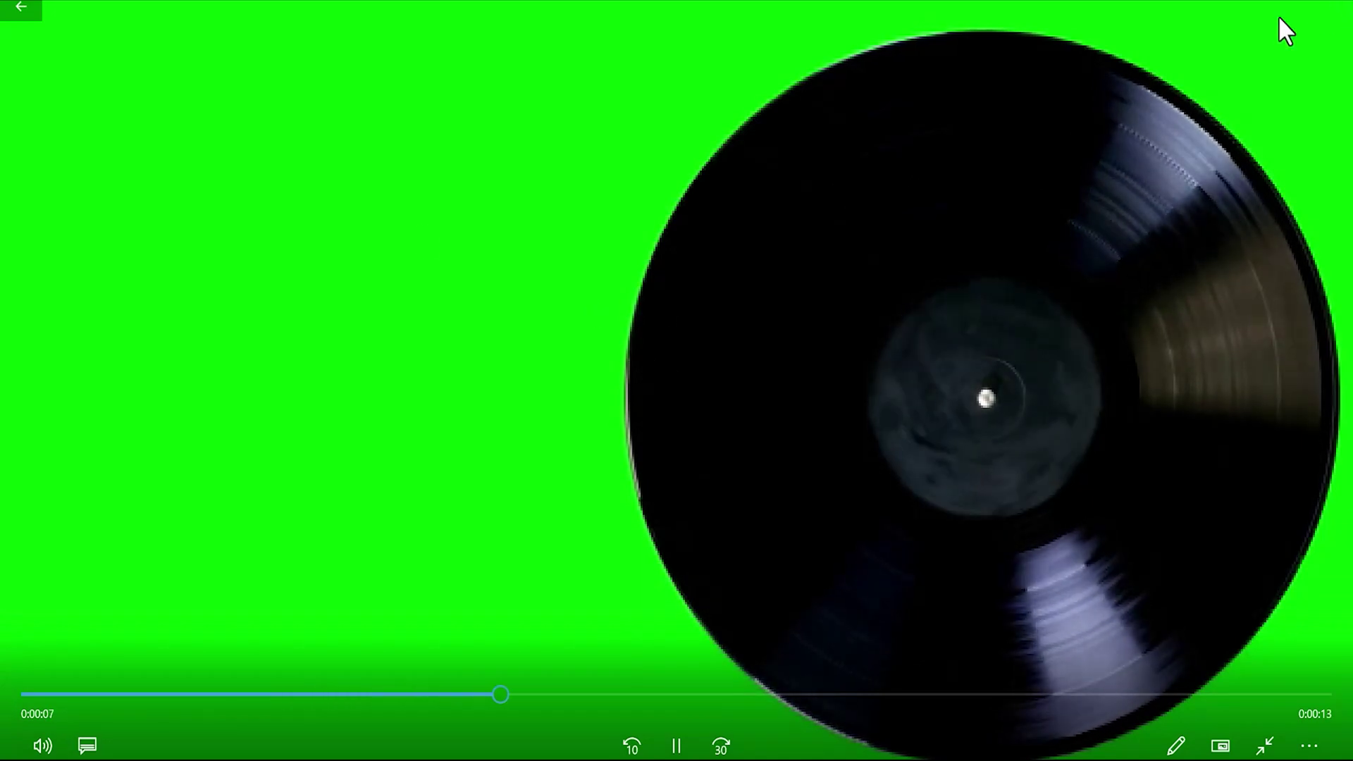
pyautogui.doubleClick(420, 232)
pyautogui.click(1338, 9)
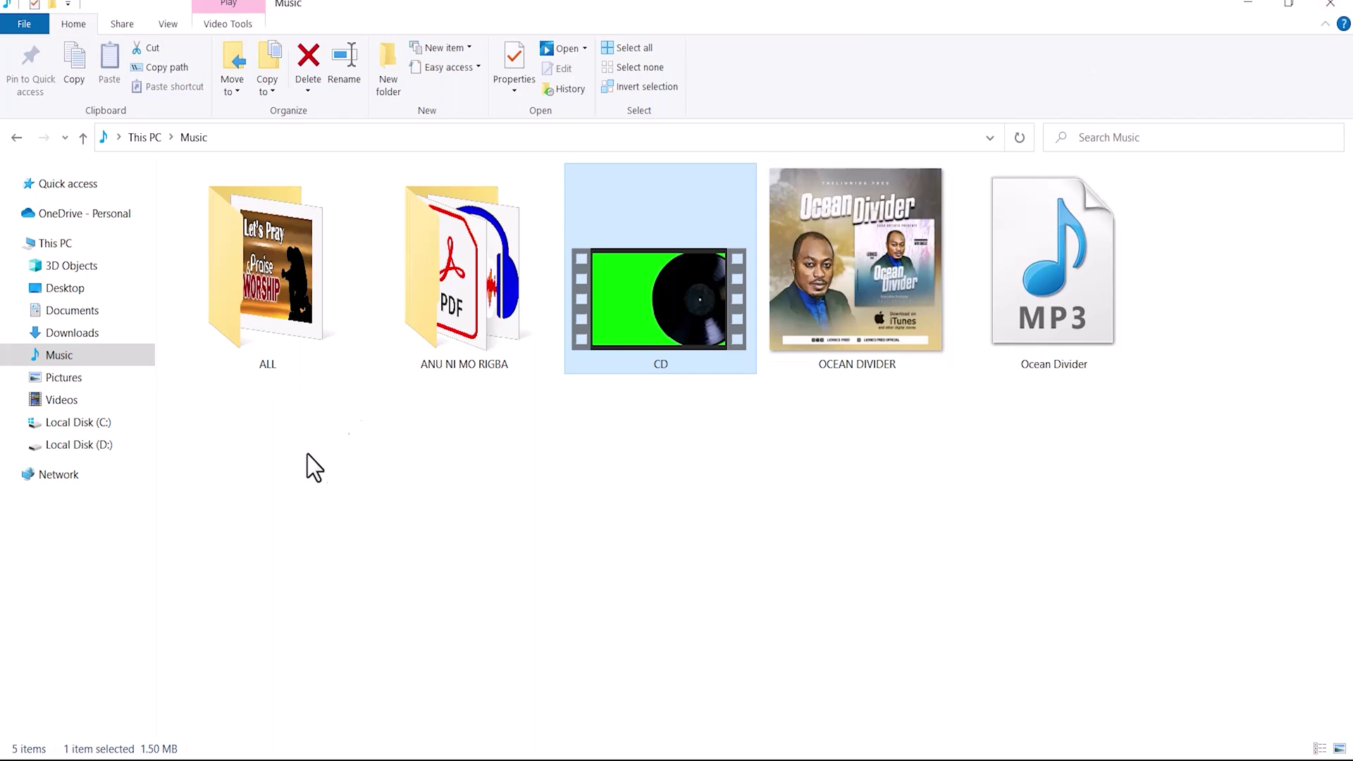
# Step: Switch to the browser's YouTube page for the spinning record video and open the Free Green HD channel
pyautogui.press('super+Down')
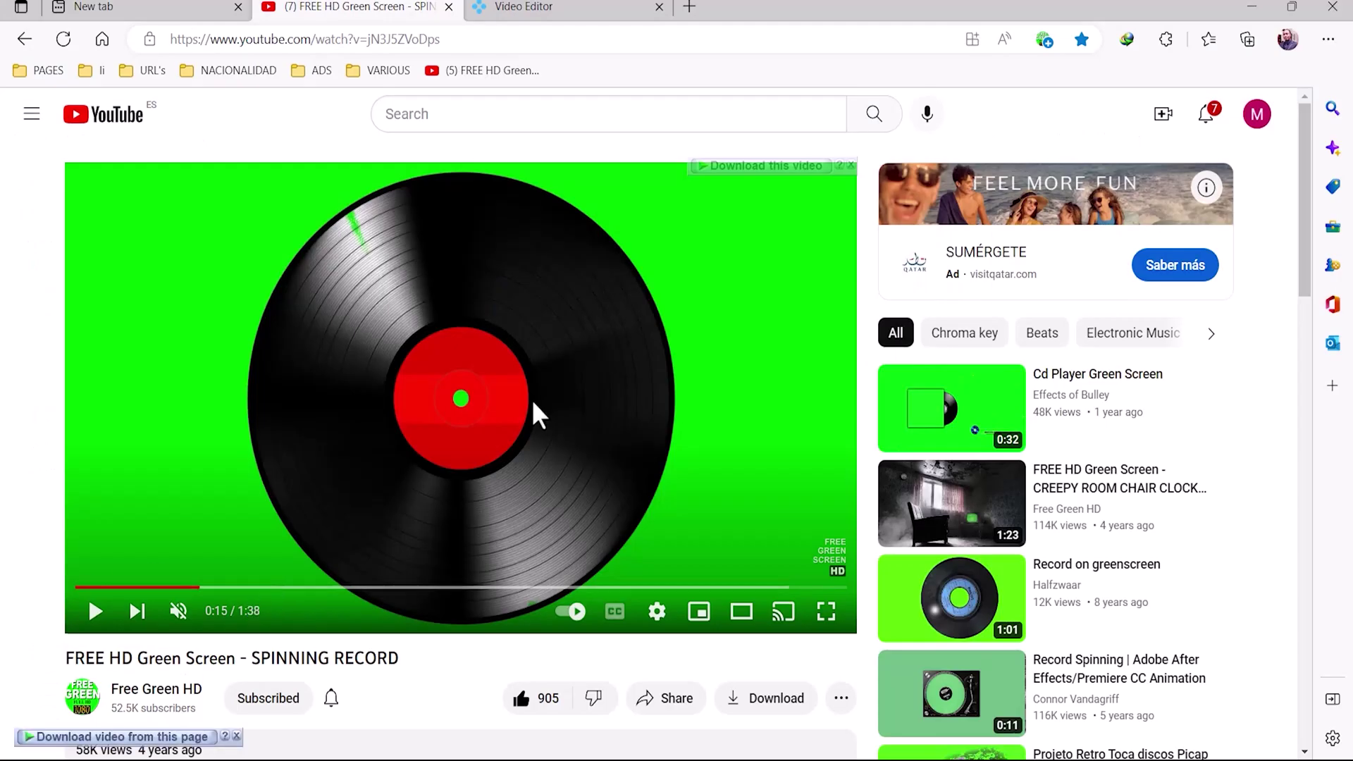
pyautogui.scroll(-2, 532, 399)
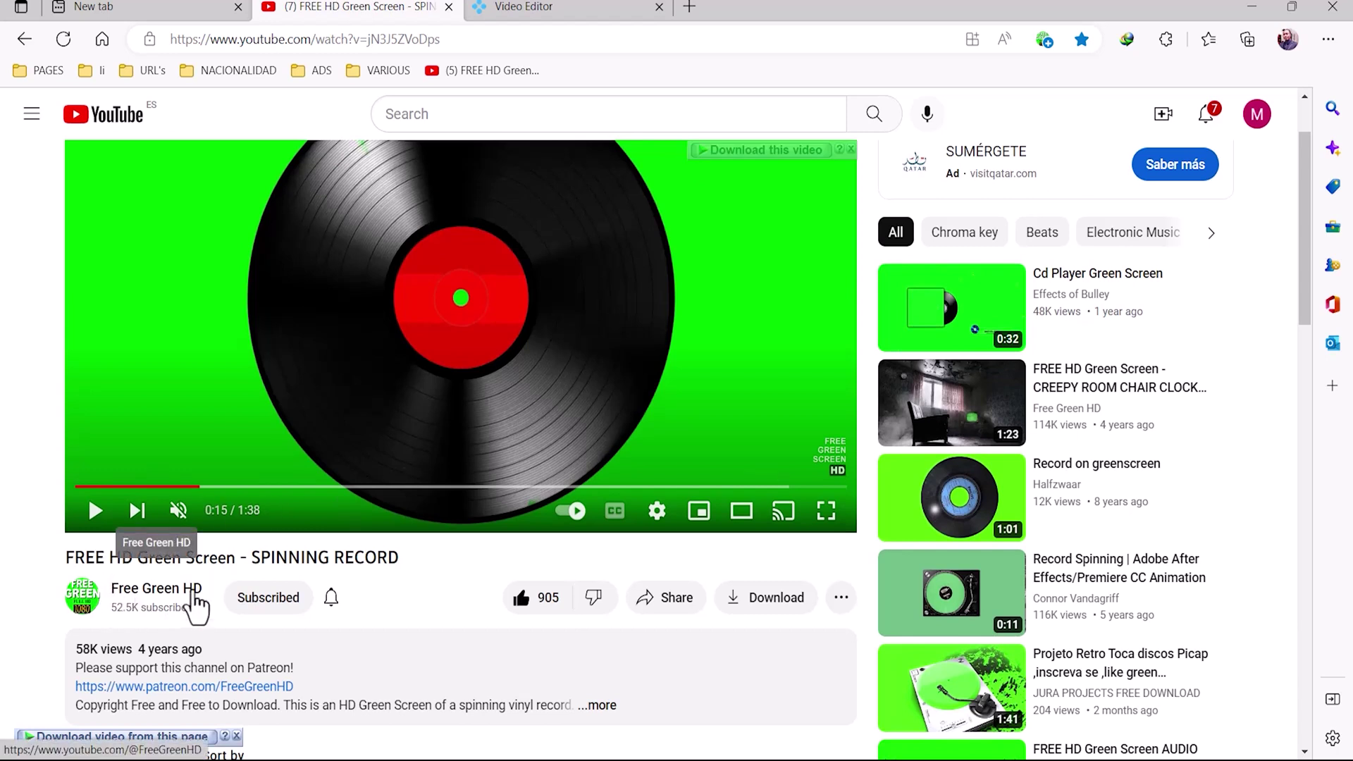
pyautogui.scroll(2, 450, 399)
pyautogui.moveTo(286, 587); pyautogui.dragTo(278, 588)
pyautogui.click(159, 689)
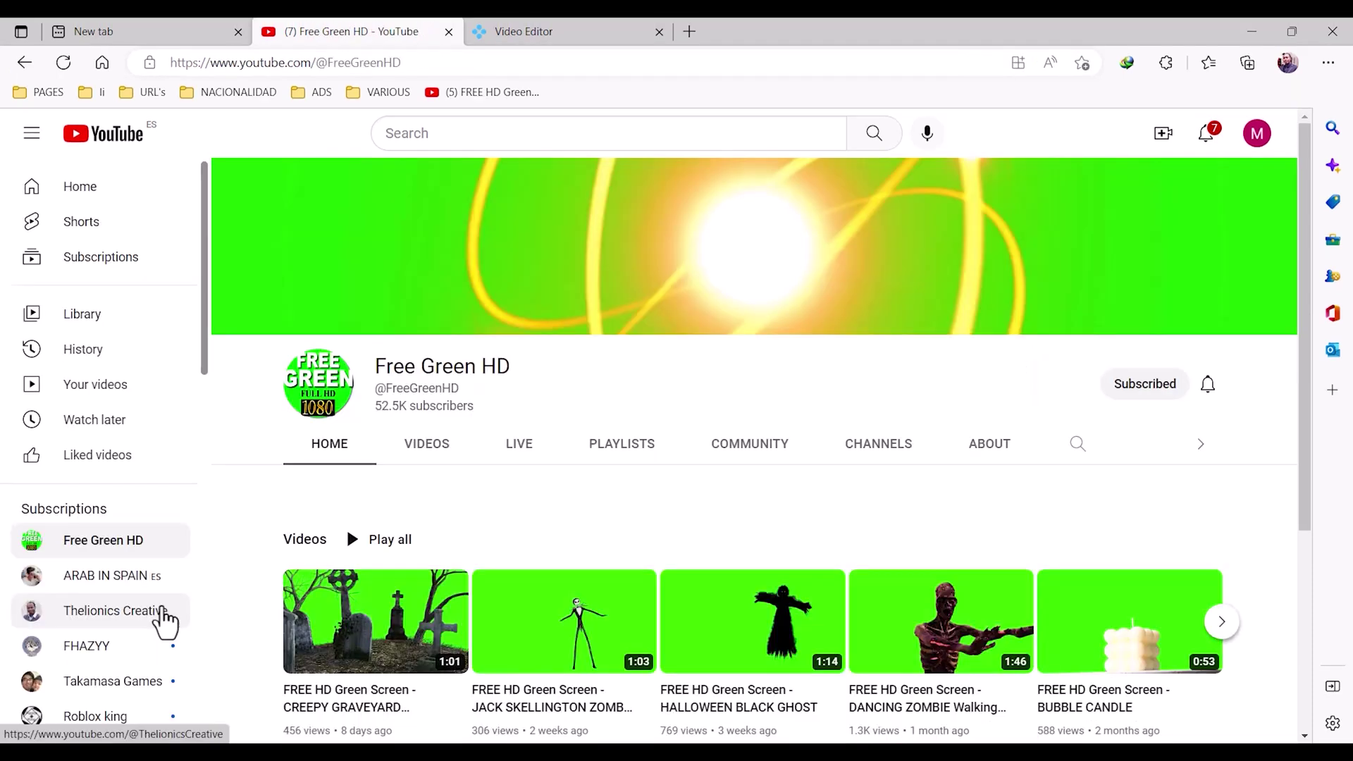
# Step: Browse the green-screen clips on the Free Green HD channel's home page and its list of videos
pyautogui.scroll(-4, 915, 380)
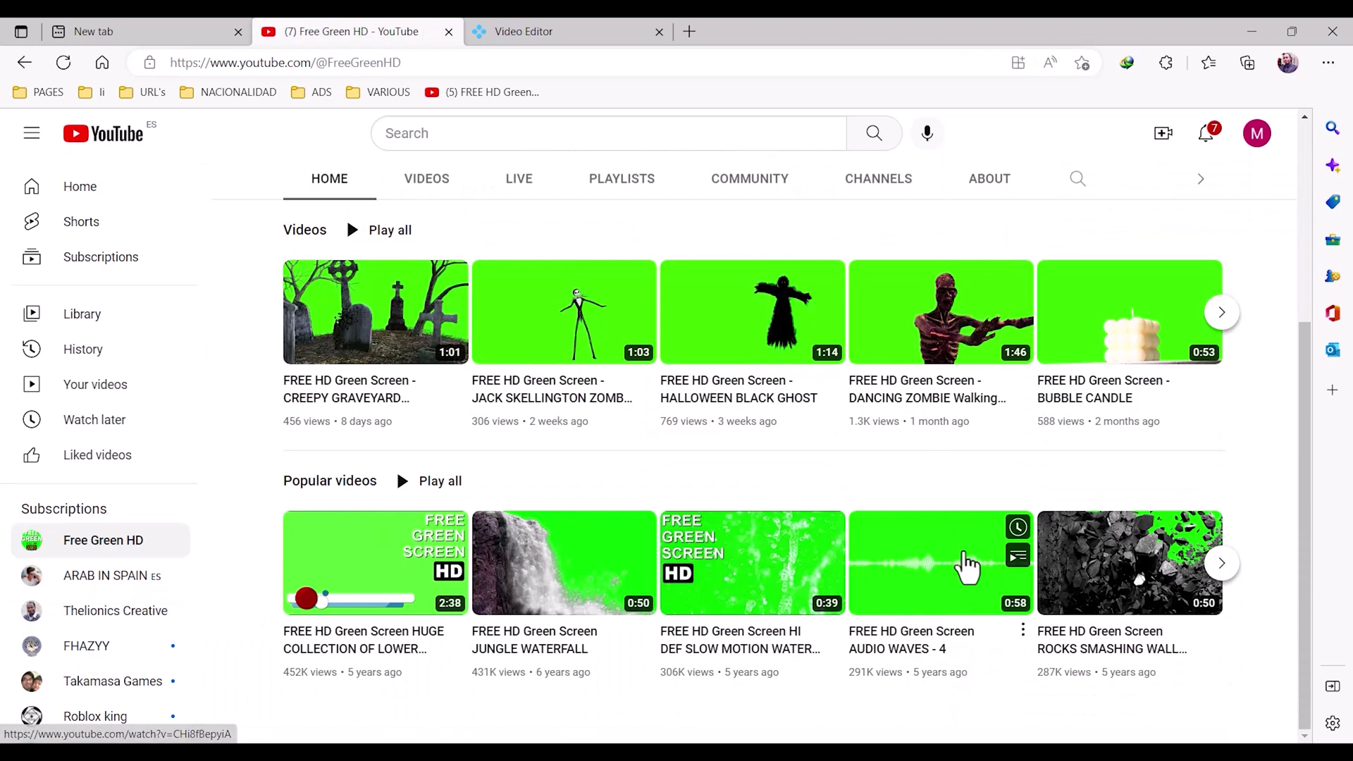
pyautogui.scroll(4, 967, 564)
pyautogui.click(427, 449)
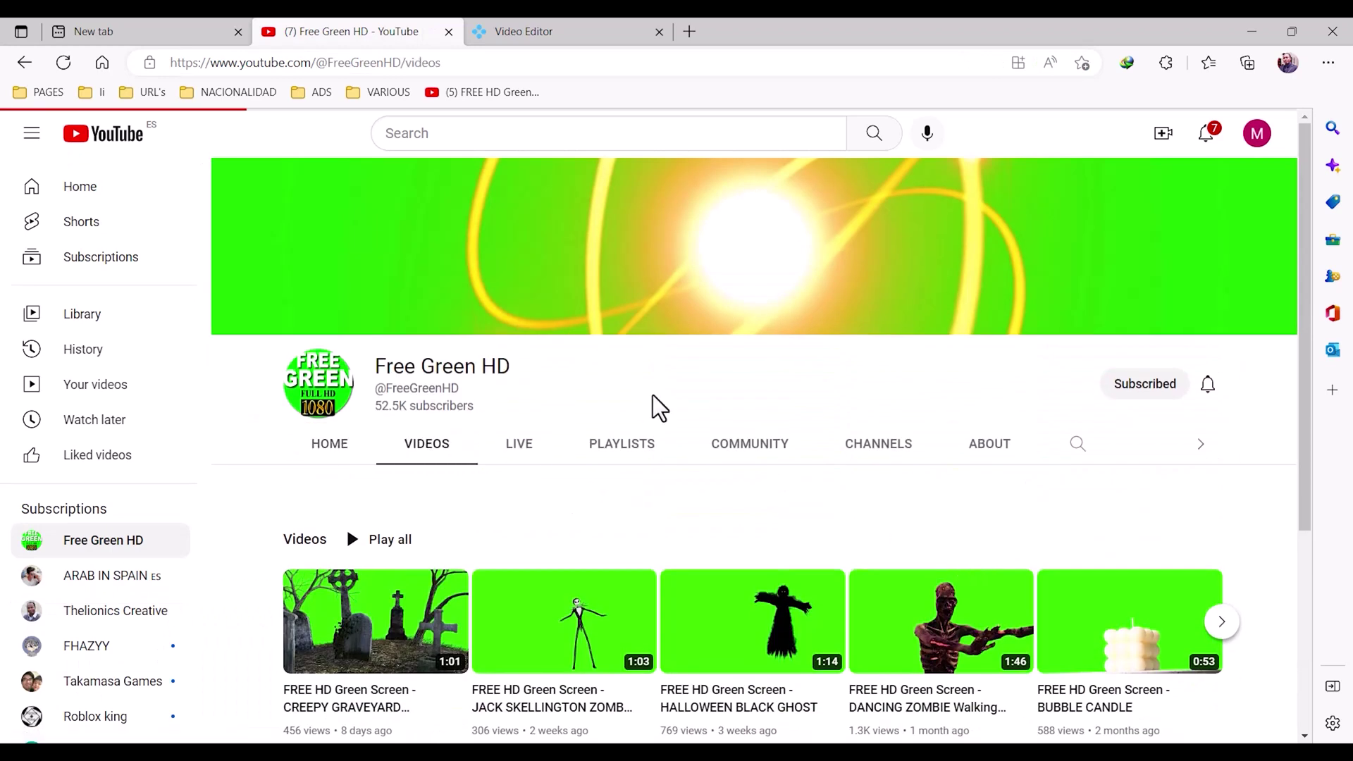
pyautogui.scroll(-8, 649, 416)
pyautogui.scroll(8, 652, 416)
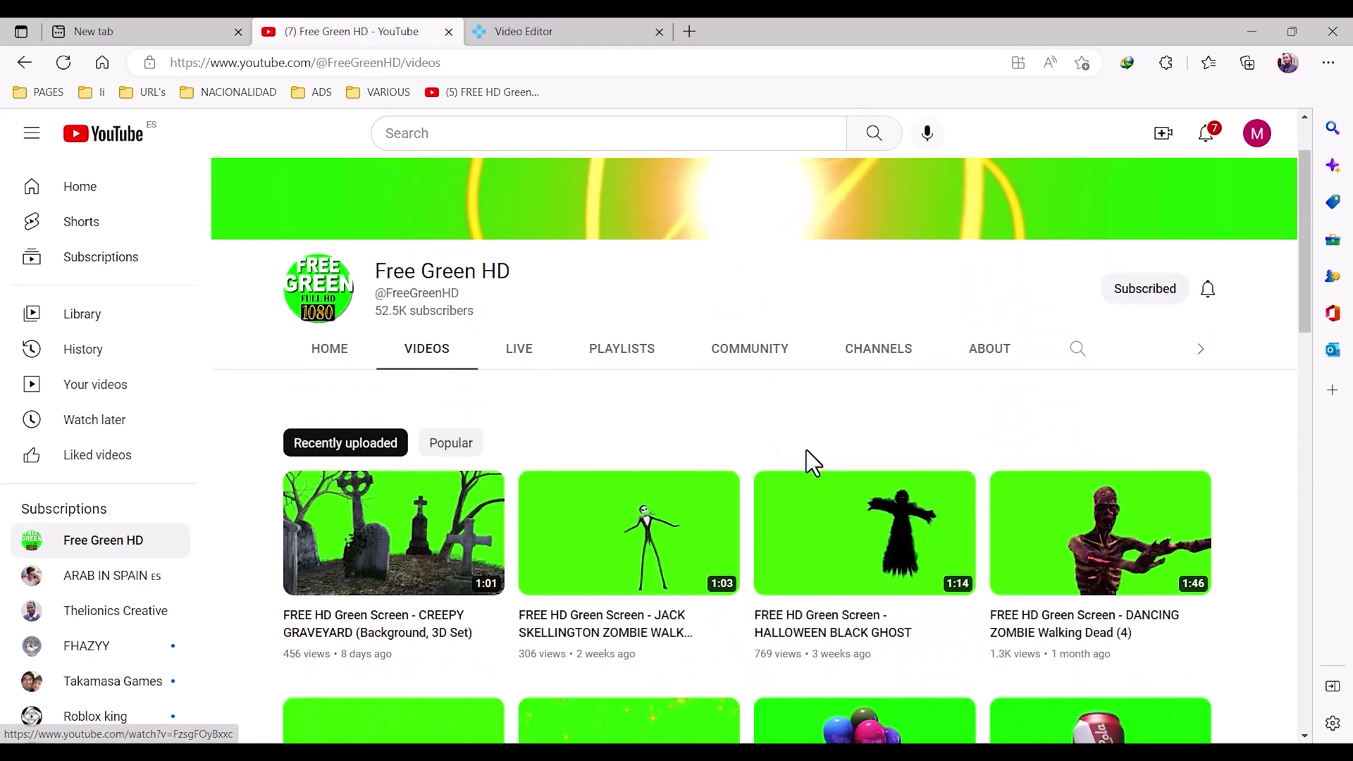
# Step: Return to the FREE HD Green Screen - SPINNING RECORD video, skip ahead to the spinning record and pause it
pyautogui.click(24, 62)
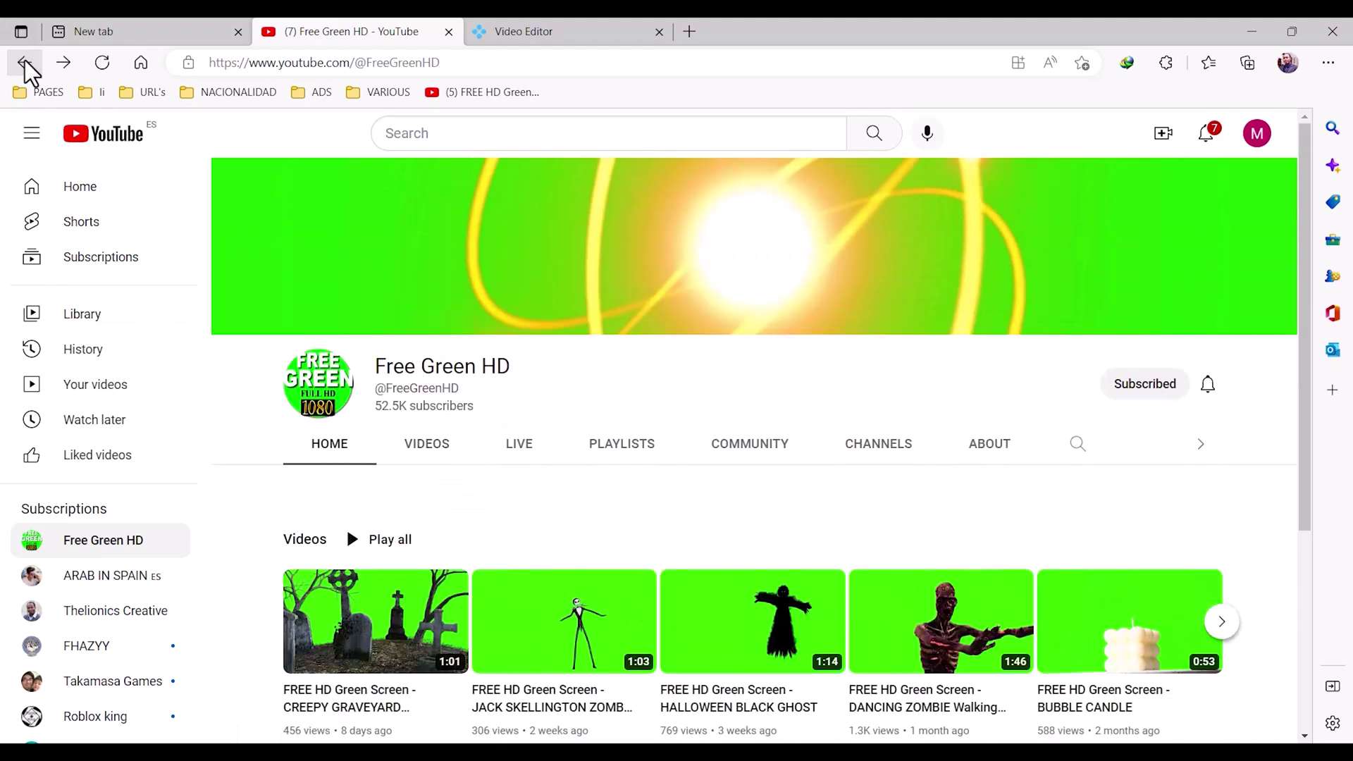
pyautogui.click(24, 62)
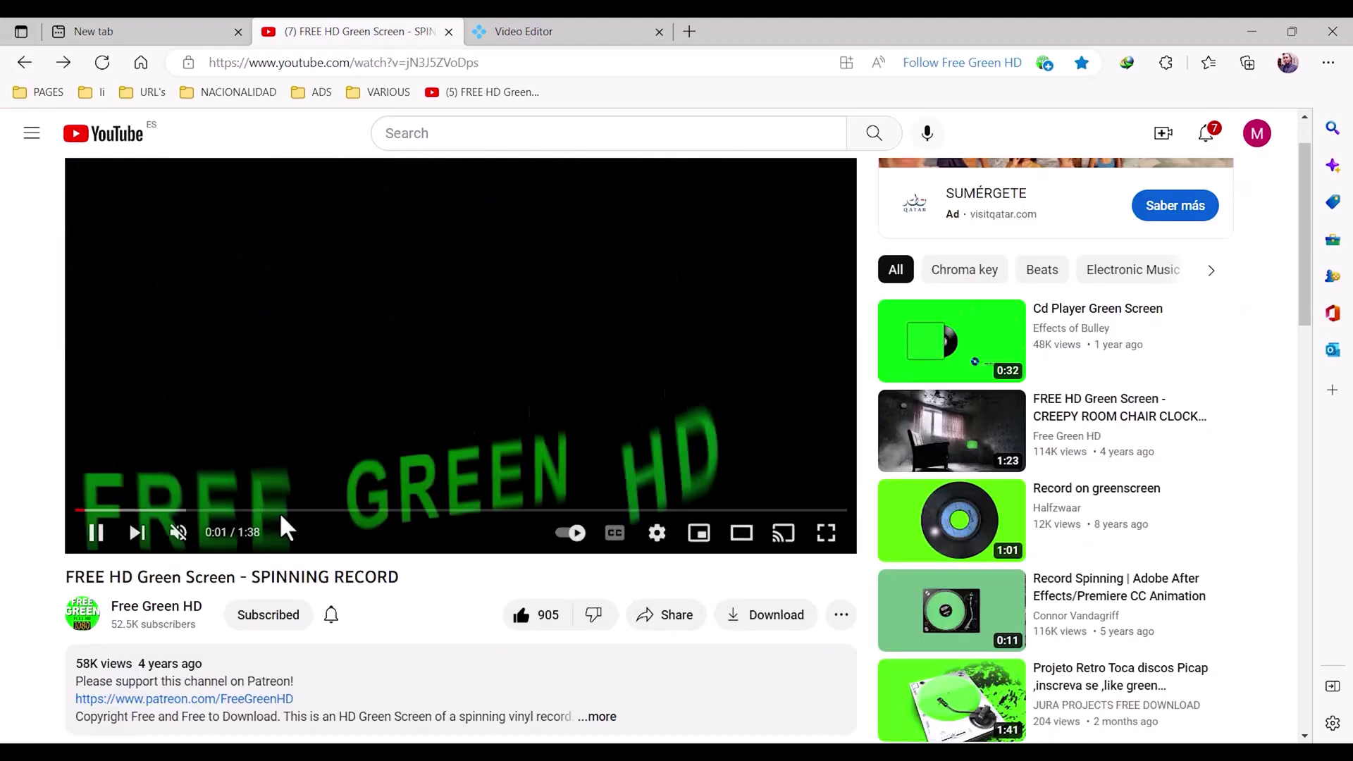
pyautogui.moveTo(219, 510); pyautogui.dragTo(209, 511)
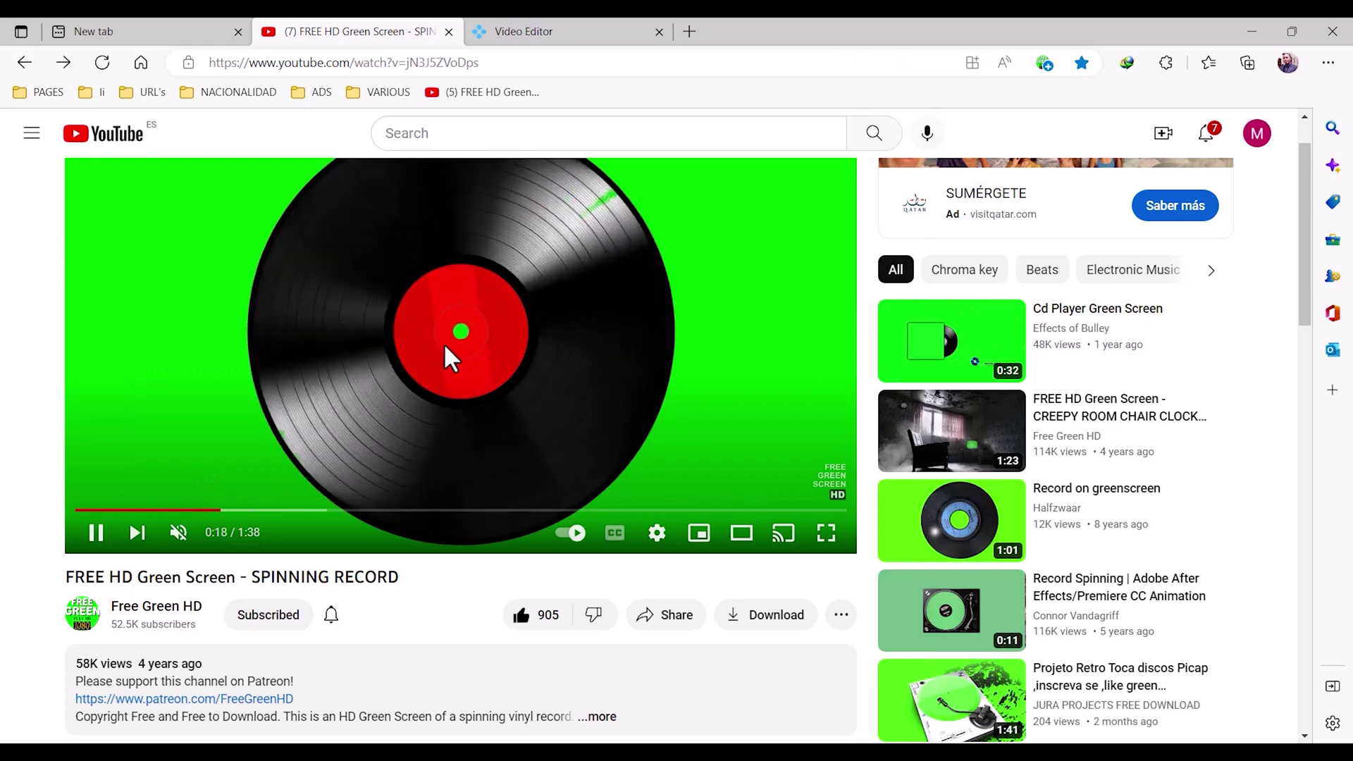
pyautogui.click(446, 347)
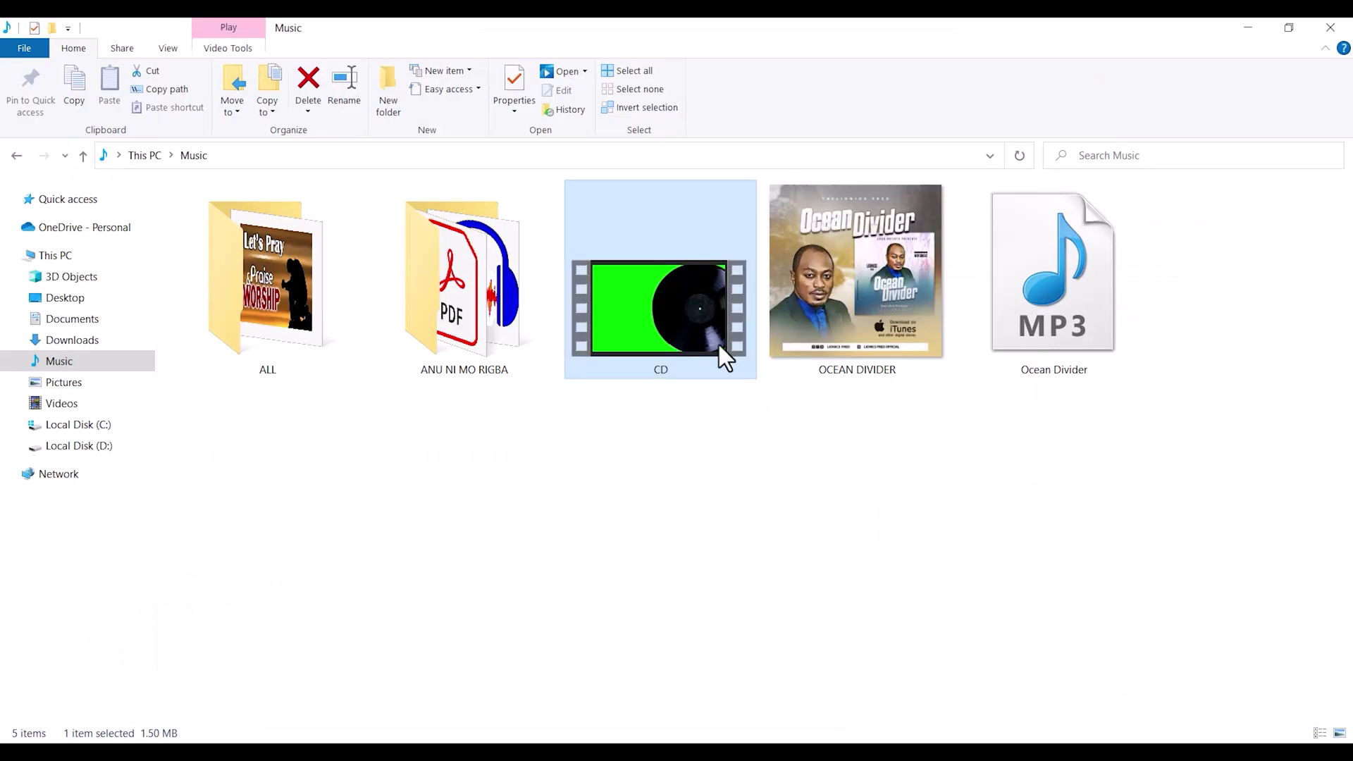
# Step: View the OCEAN DIVIDER cover image from the Music folder and close the image viewer
pyautogui.click(844, 454)
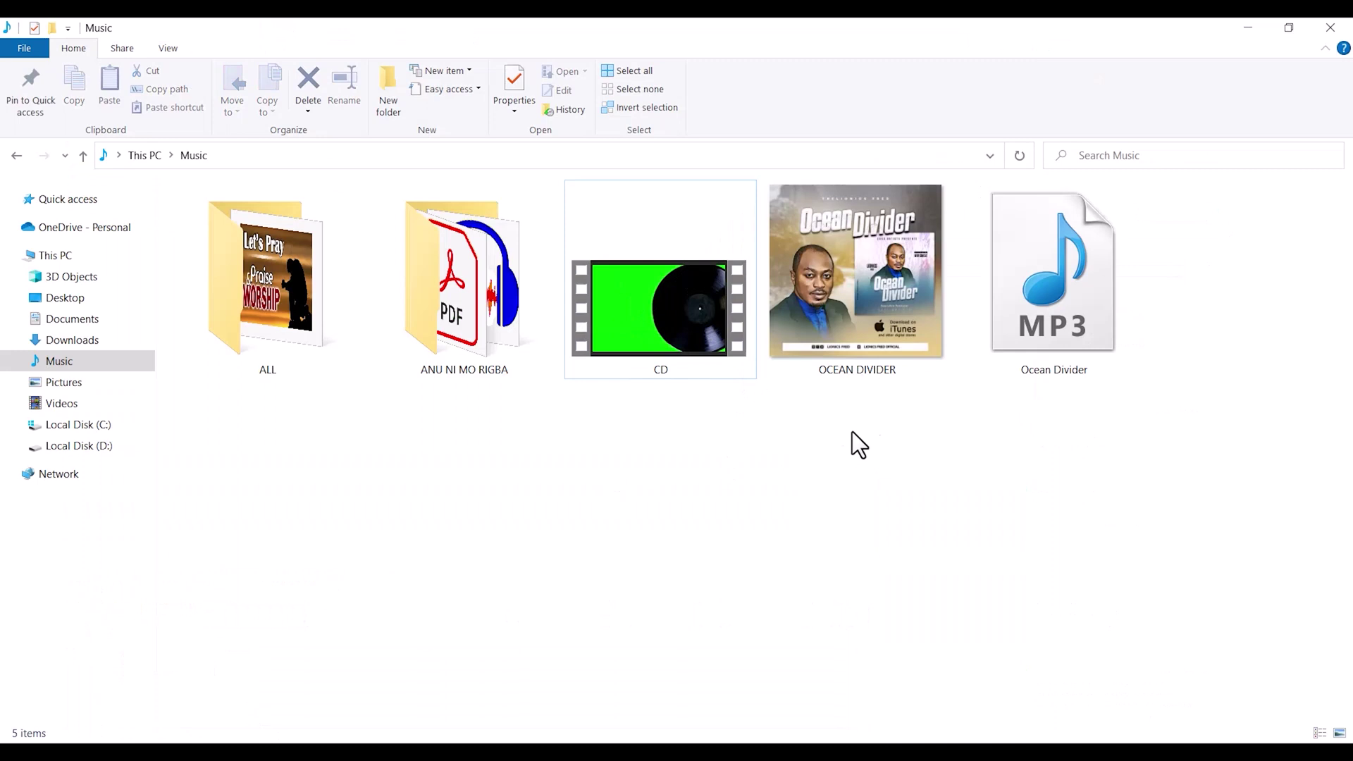
pyautogui.click(852, 277)
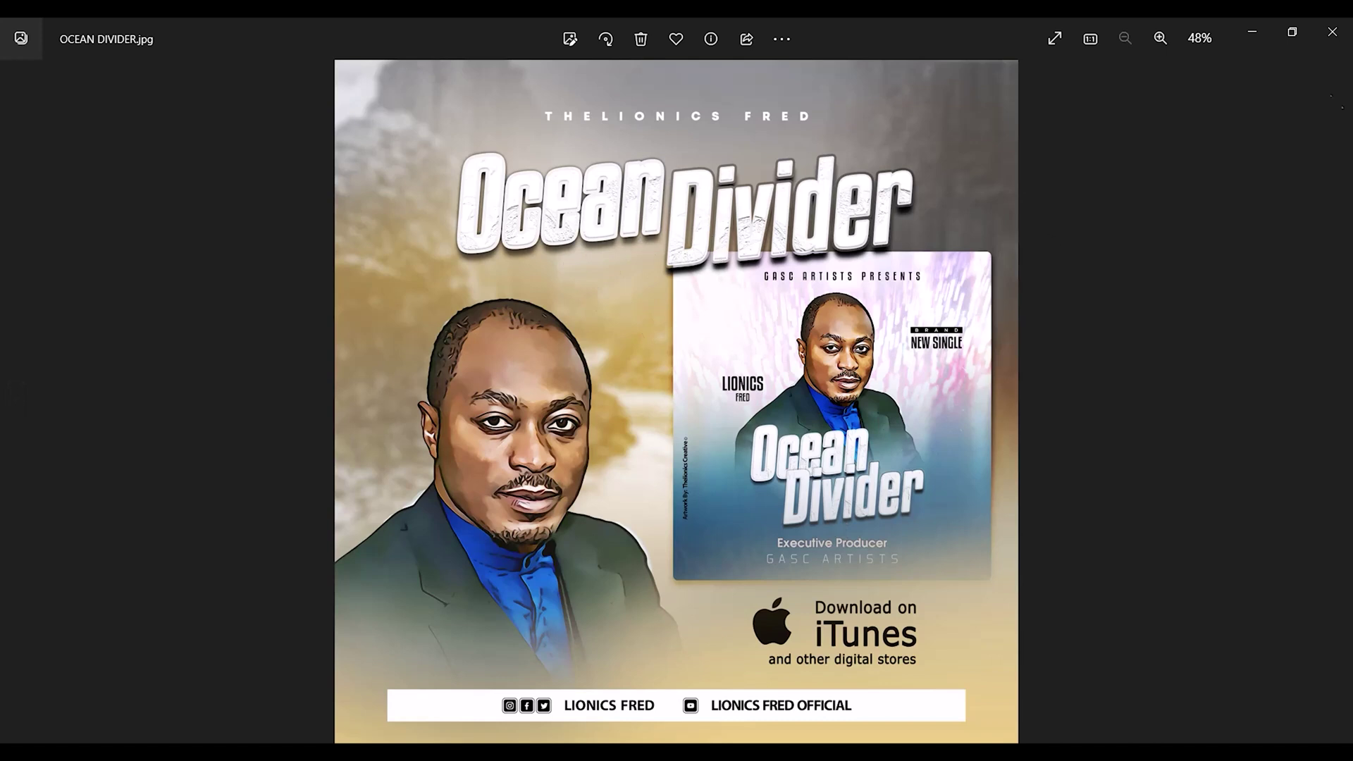
pyautogui.click(1332, 33)
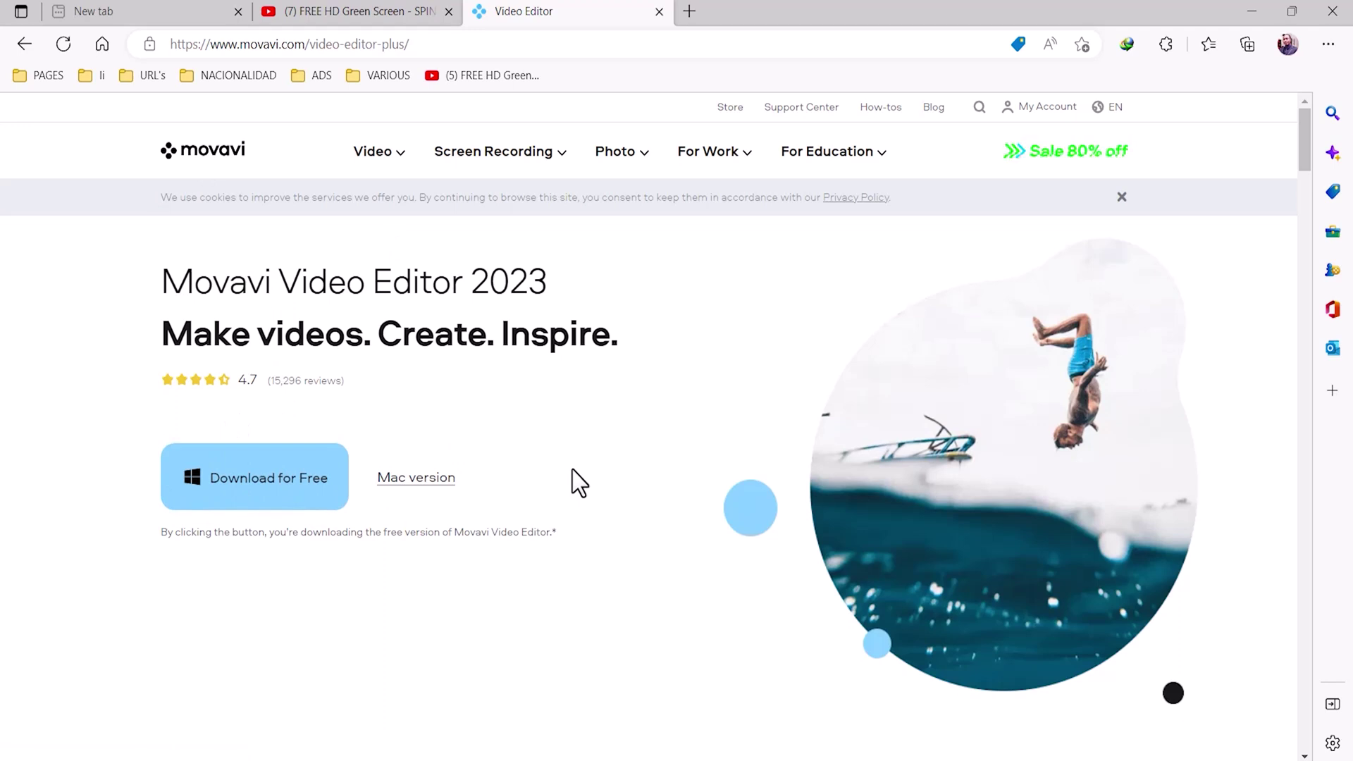
# Step: Switch to Movavi Video Suite, minimize the browser behind it and maximize the Movavi window
pyautogui.click(275, 760)
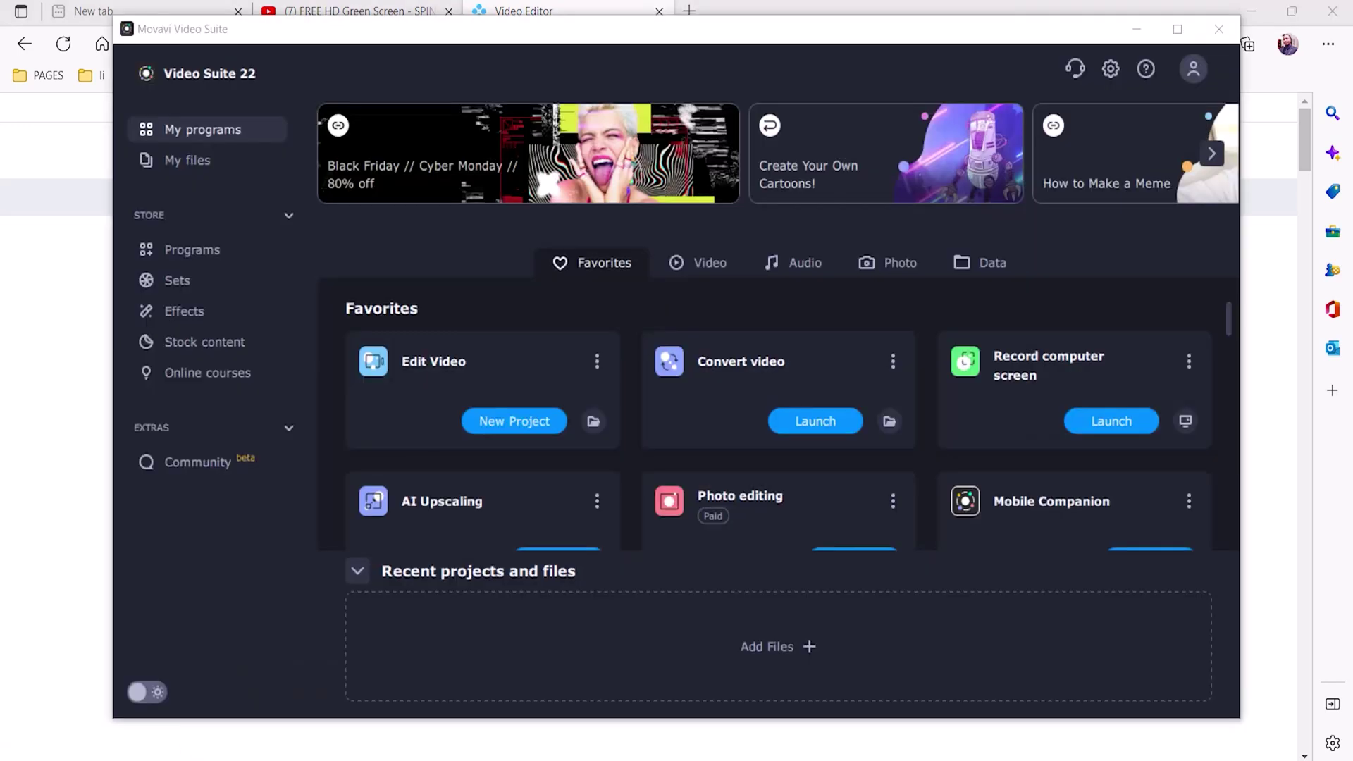
pyautogui.click(1253, 11)
pyautogui.click(1249, 4)
pyautogui.click(1249, 8)
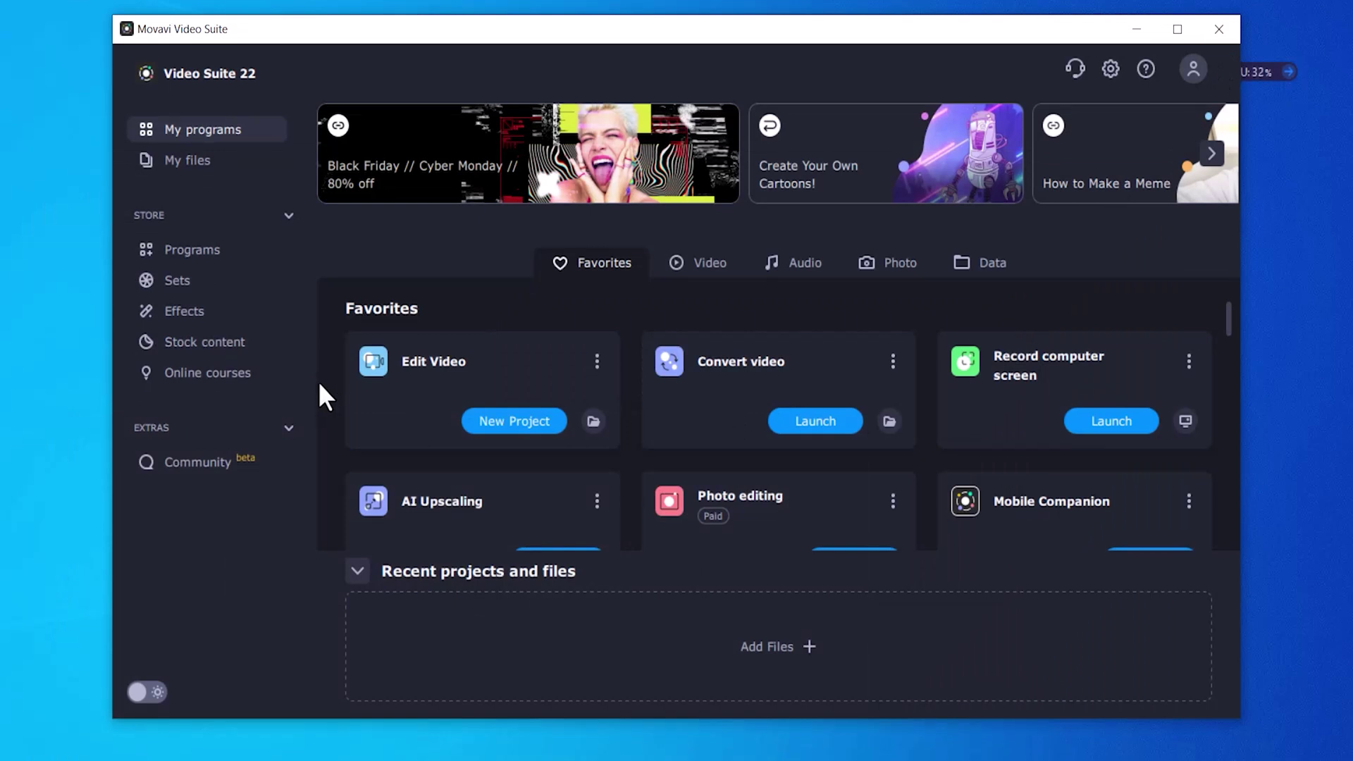
pyautogui.click(1177, 29)
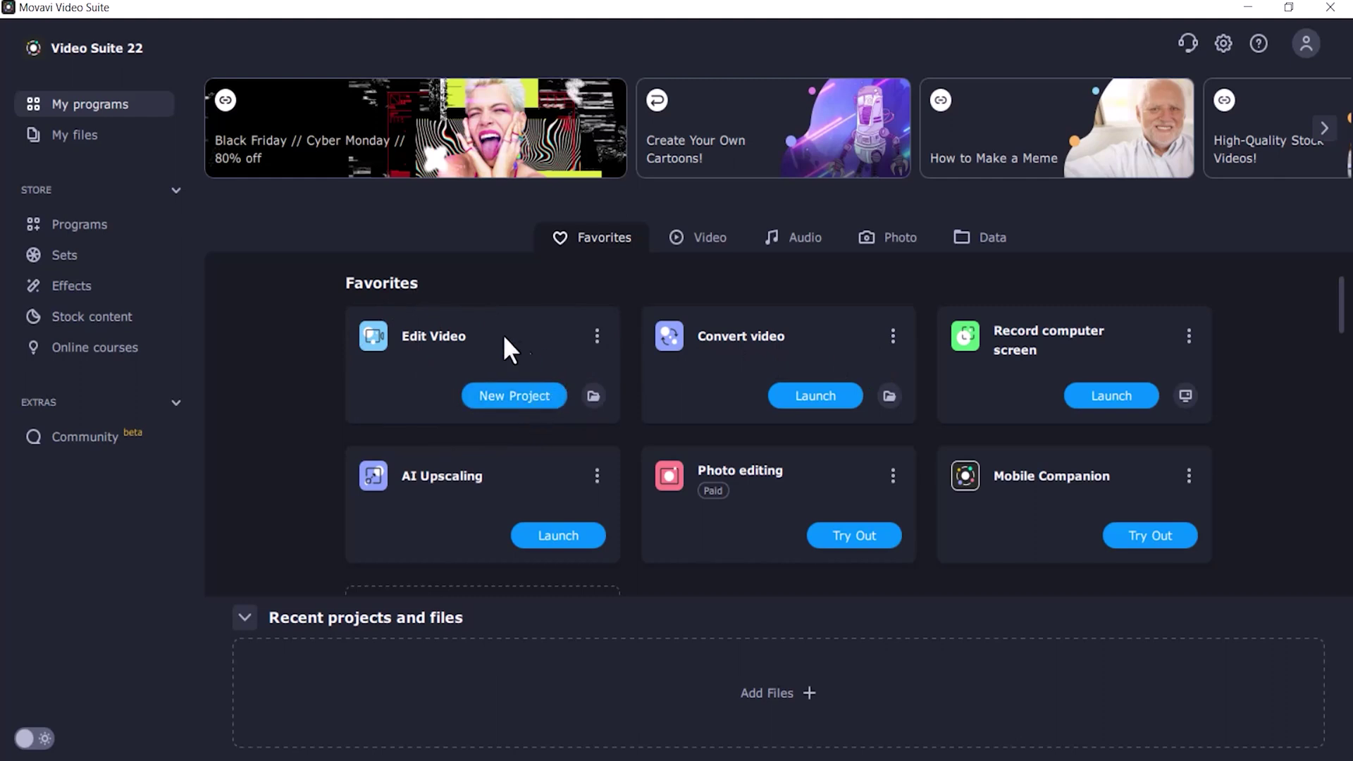
# Step: Start a new video editing project and dismiss the subscription offer
pyautogui.click(518, 400)
pyautogui.click(512, 398)
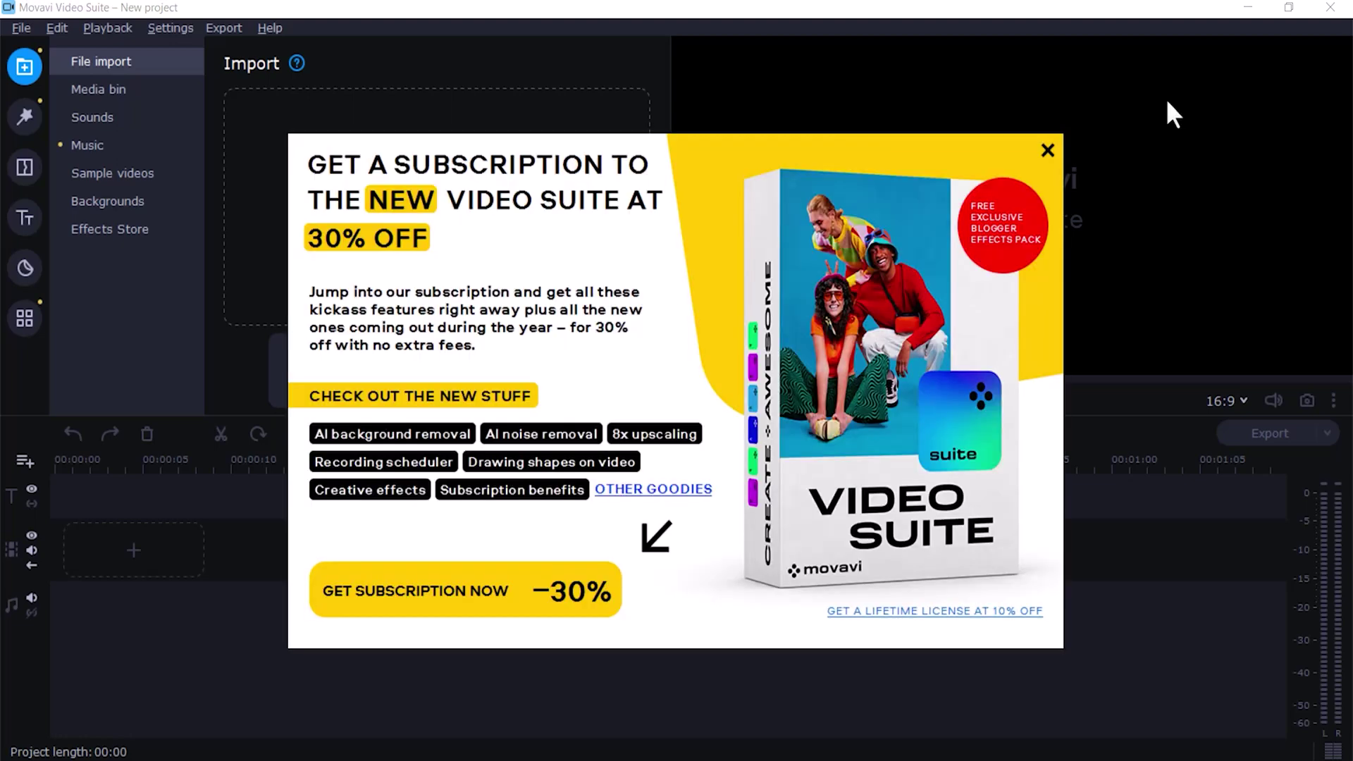
pyautogui.click(1048, 151)
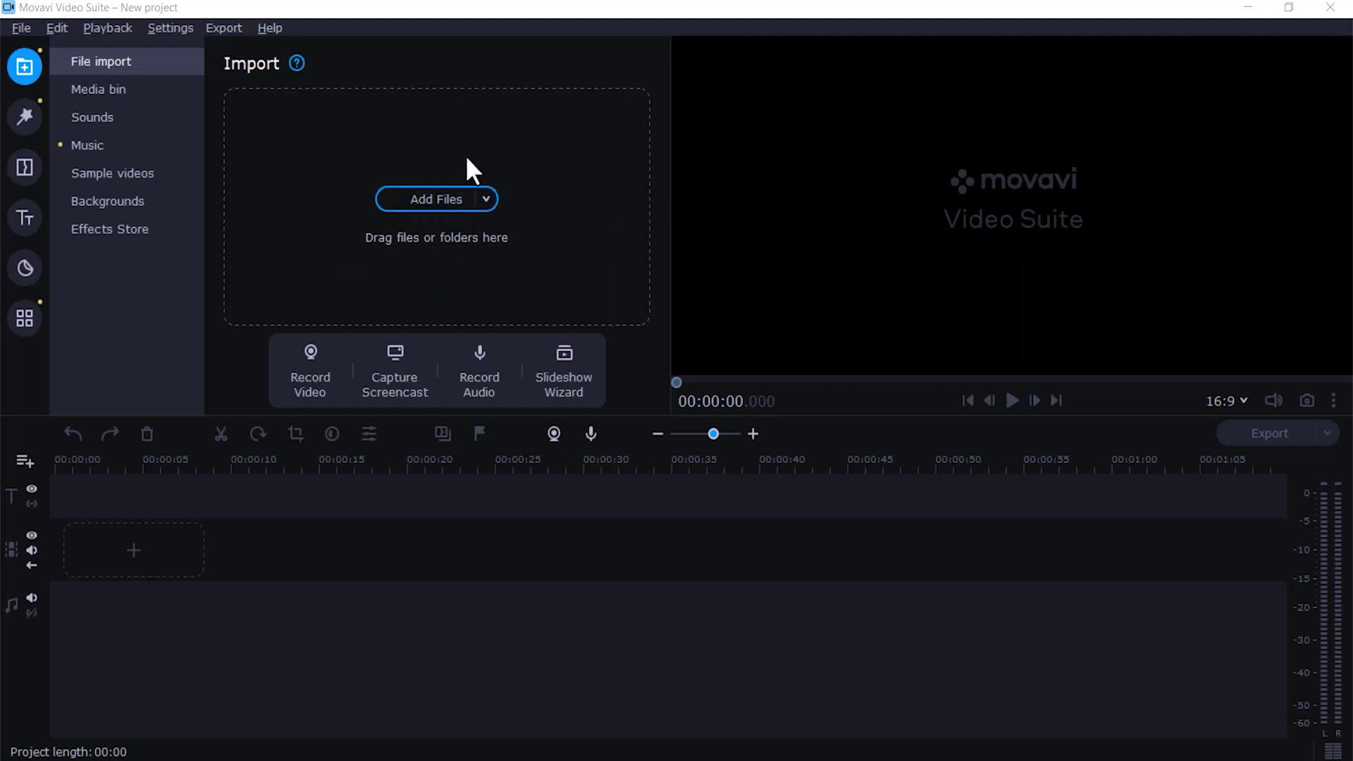
# Step: Start adding media files, browse to the Music folder and show its contents as large icons
pyautogui.moveTo(167, 760)
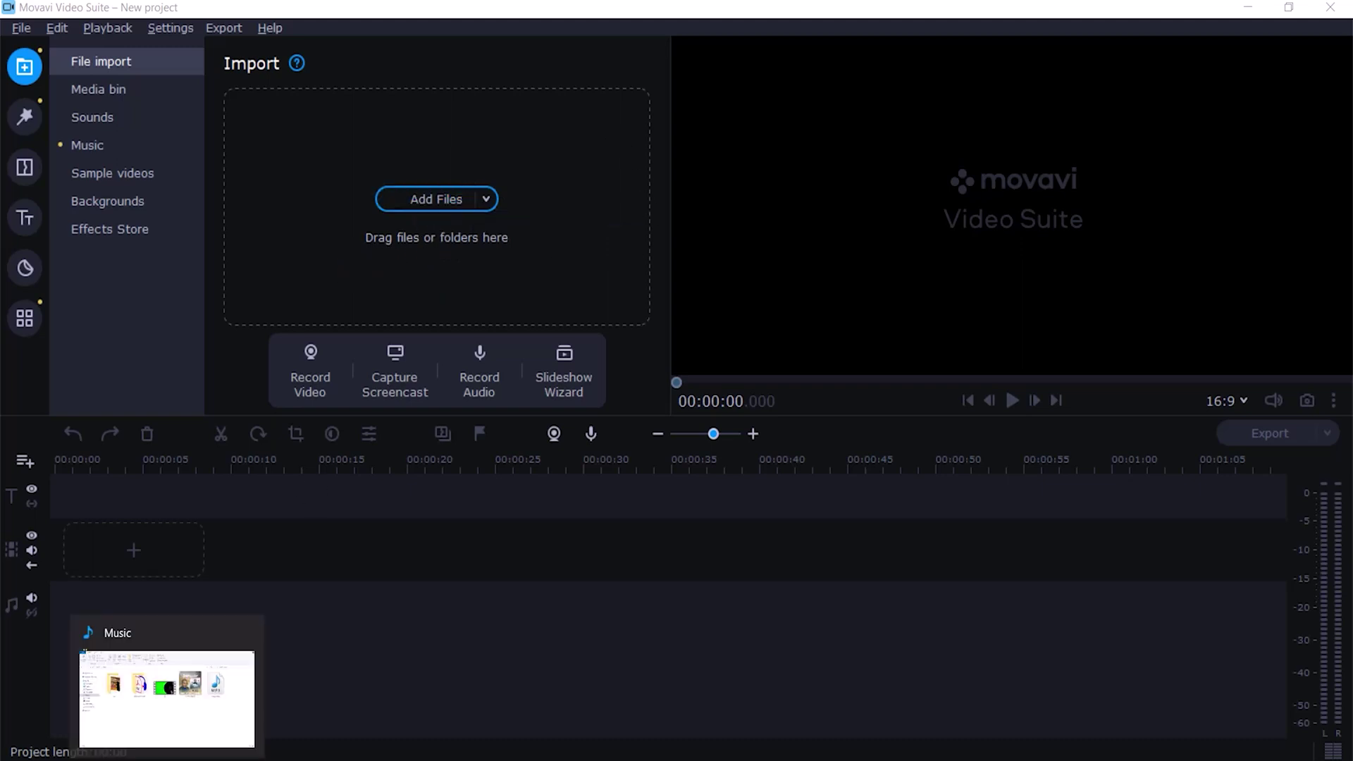
pyautogui.click(426, 198)
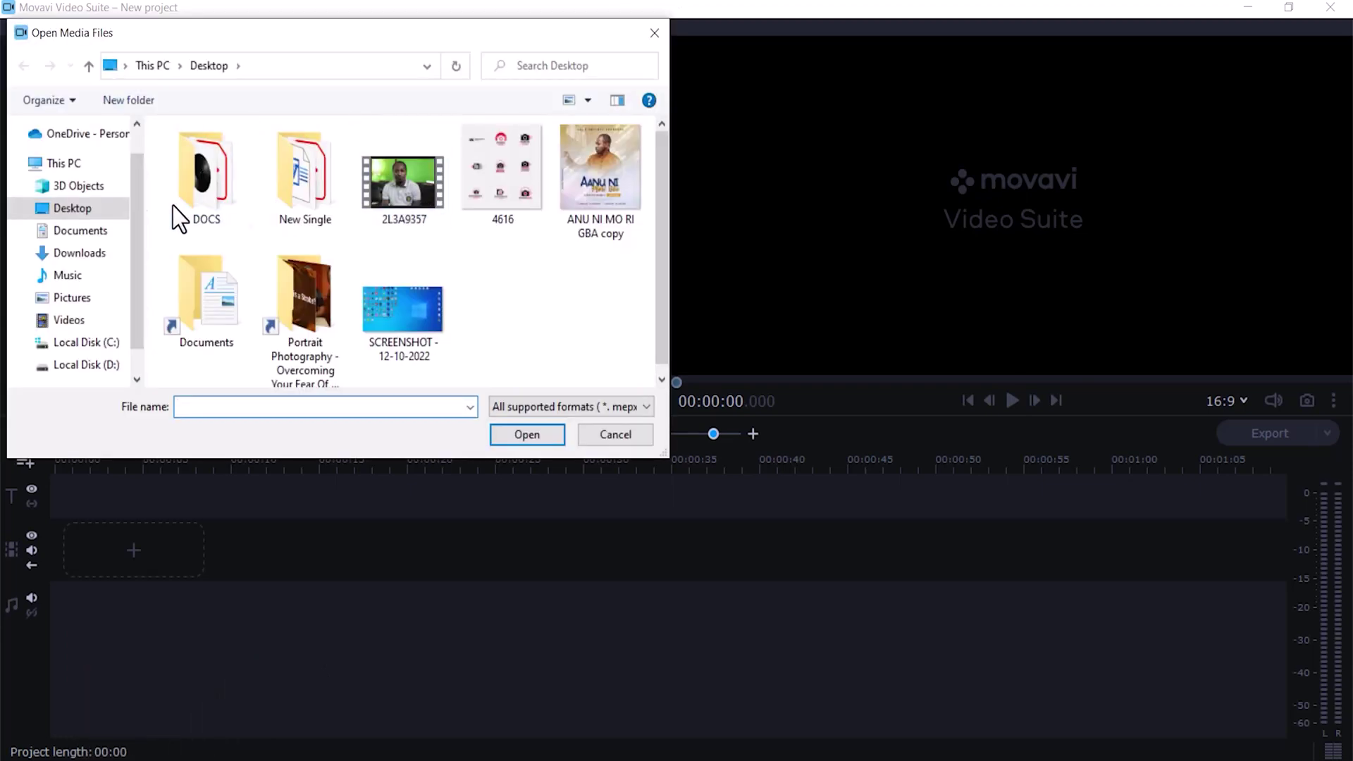
pyautogui.click(77, 280)
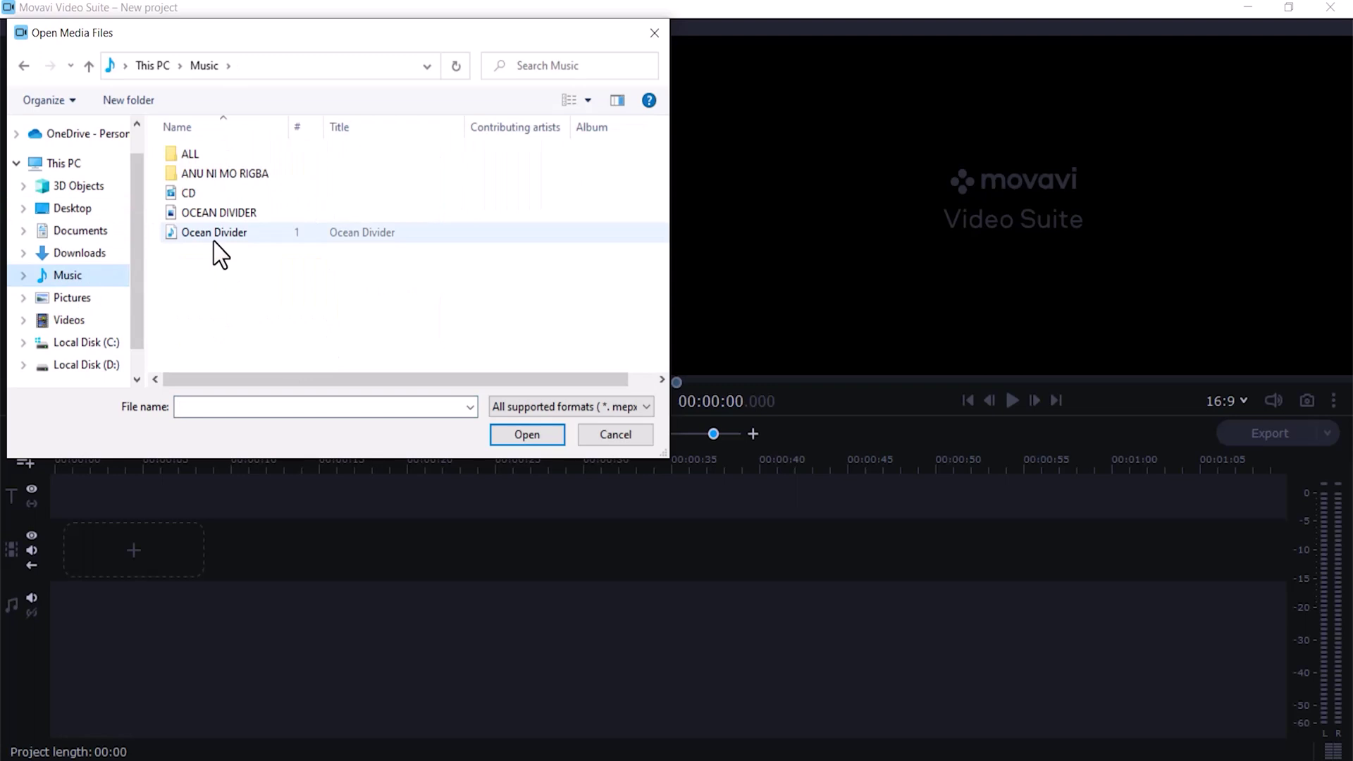
pyautogui.rightClick(373, 285)
pyautogui.moveTo(420, 292)
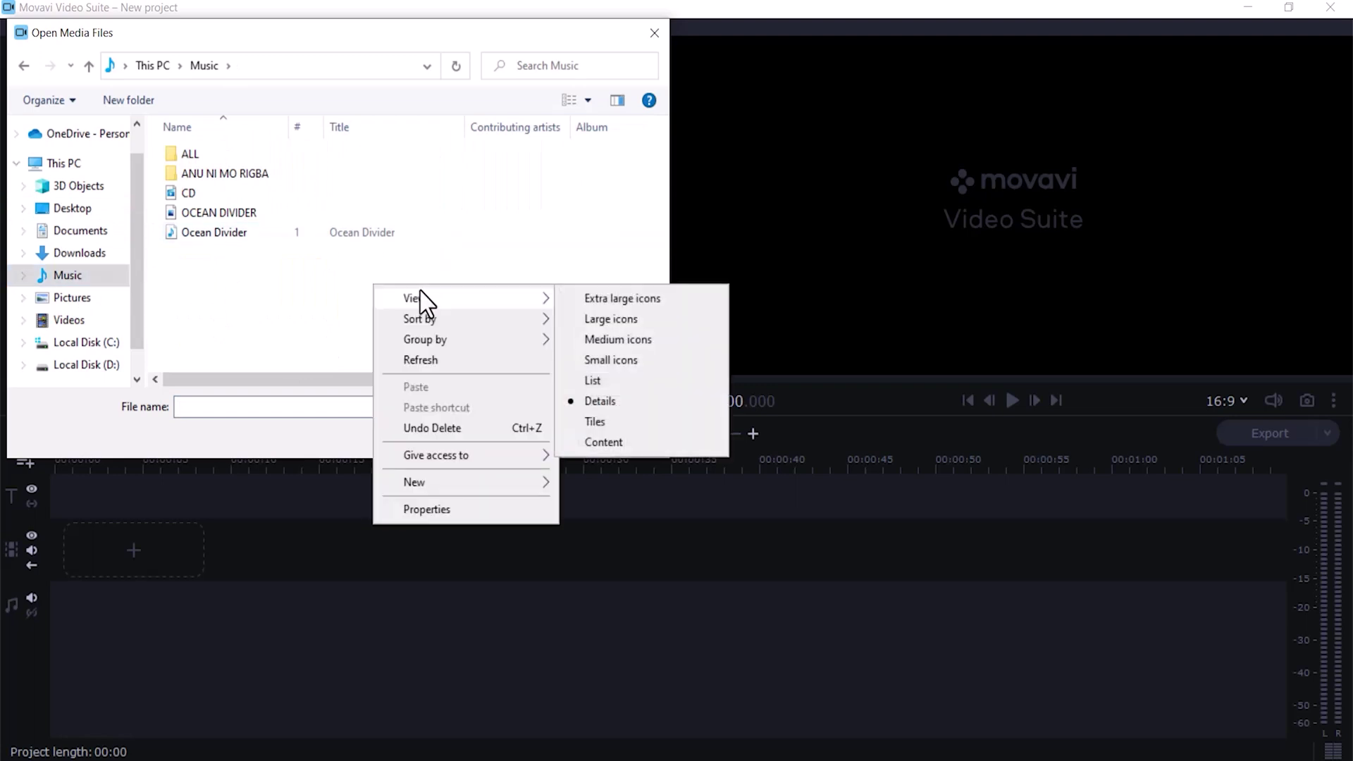
pyautogui.click(645, 324)
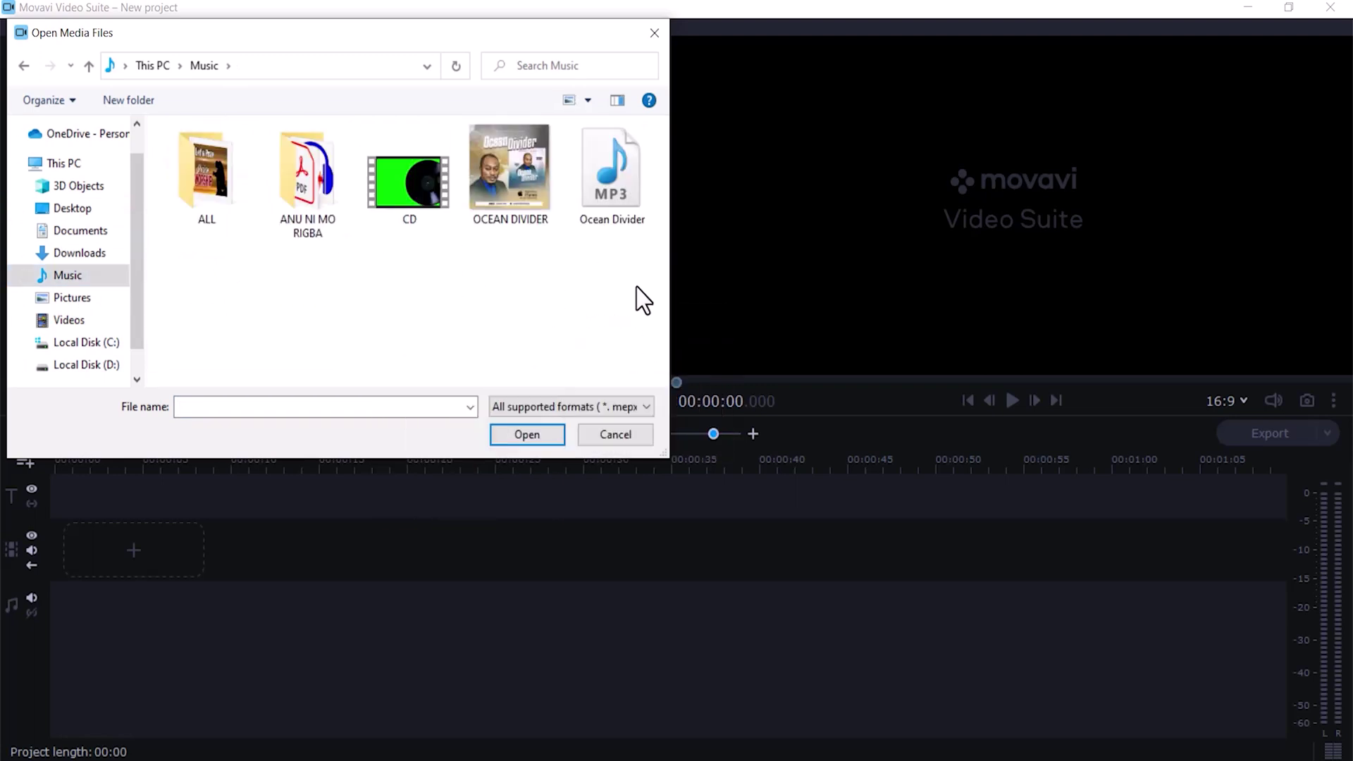
# Step: Import the CD video, the OCEAN DIVIDER image and the Ocean Divider MP3 into the media bin
pyautogui.moveTo(620, 241); pyautogui.dragTo(367, 134)
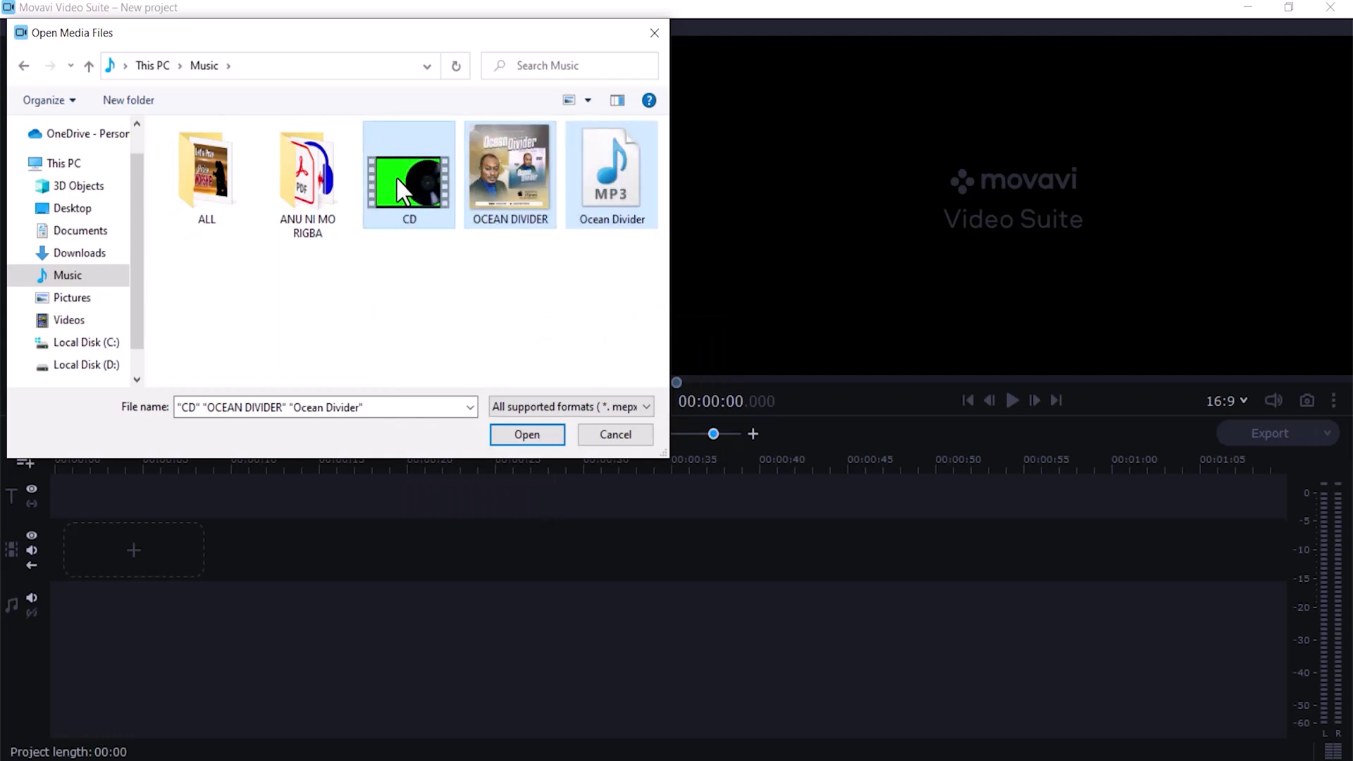
pyautogui.click(637, 277)
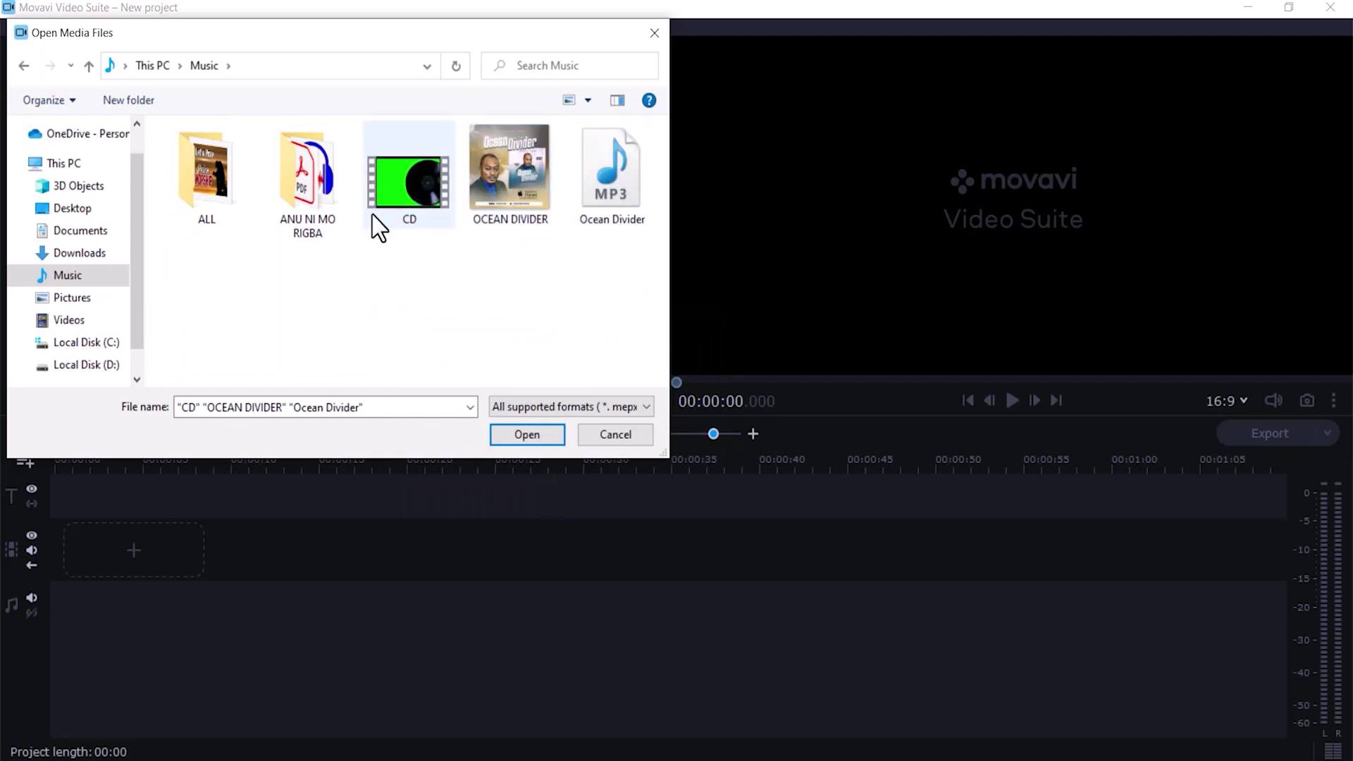
pyautogui.moveTo(634, 277); pyautogui.dragTo(383, 142)
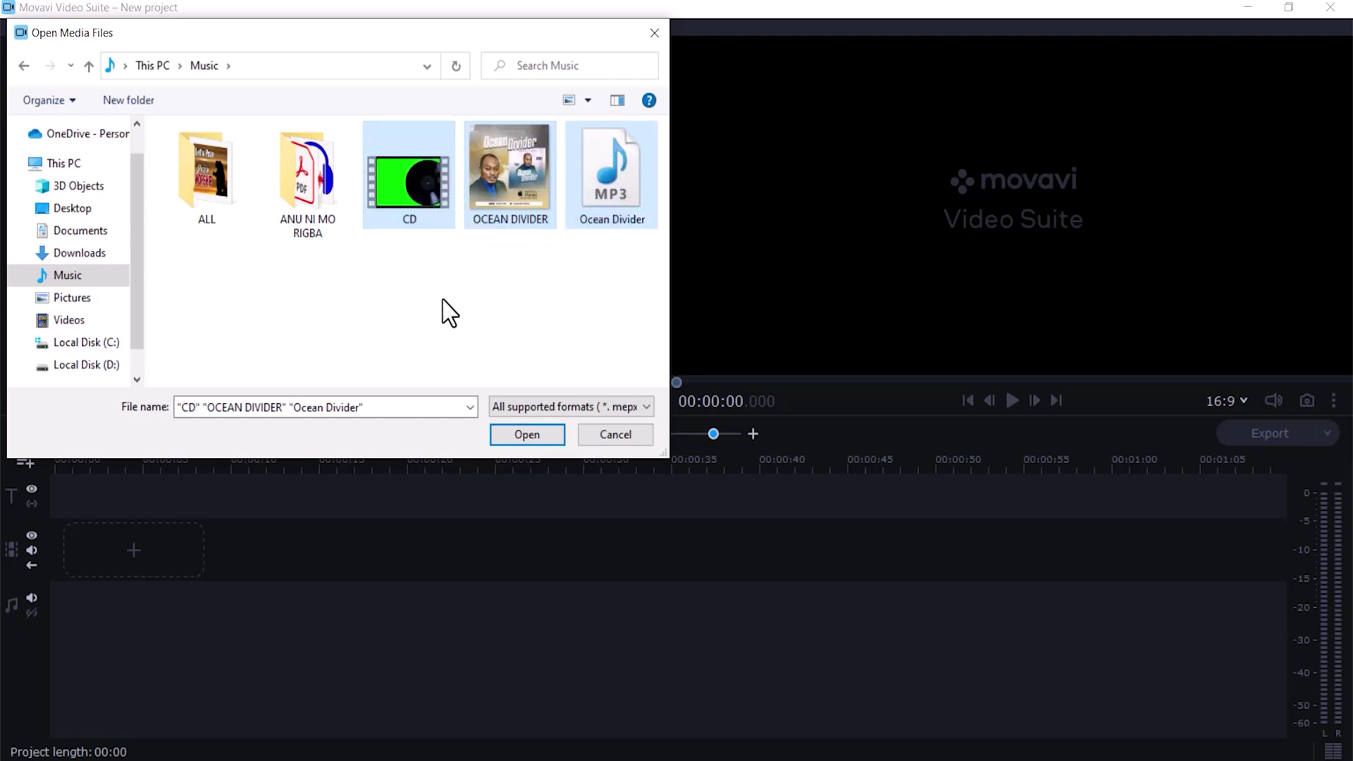
pyautogui.moveTo(517, 224); pyautogui.dragTo(413, 138)
pyautogui.click(527, 435)
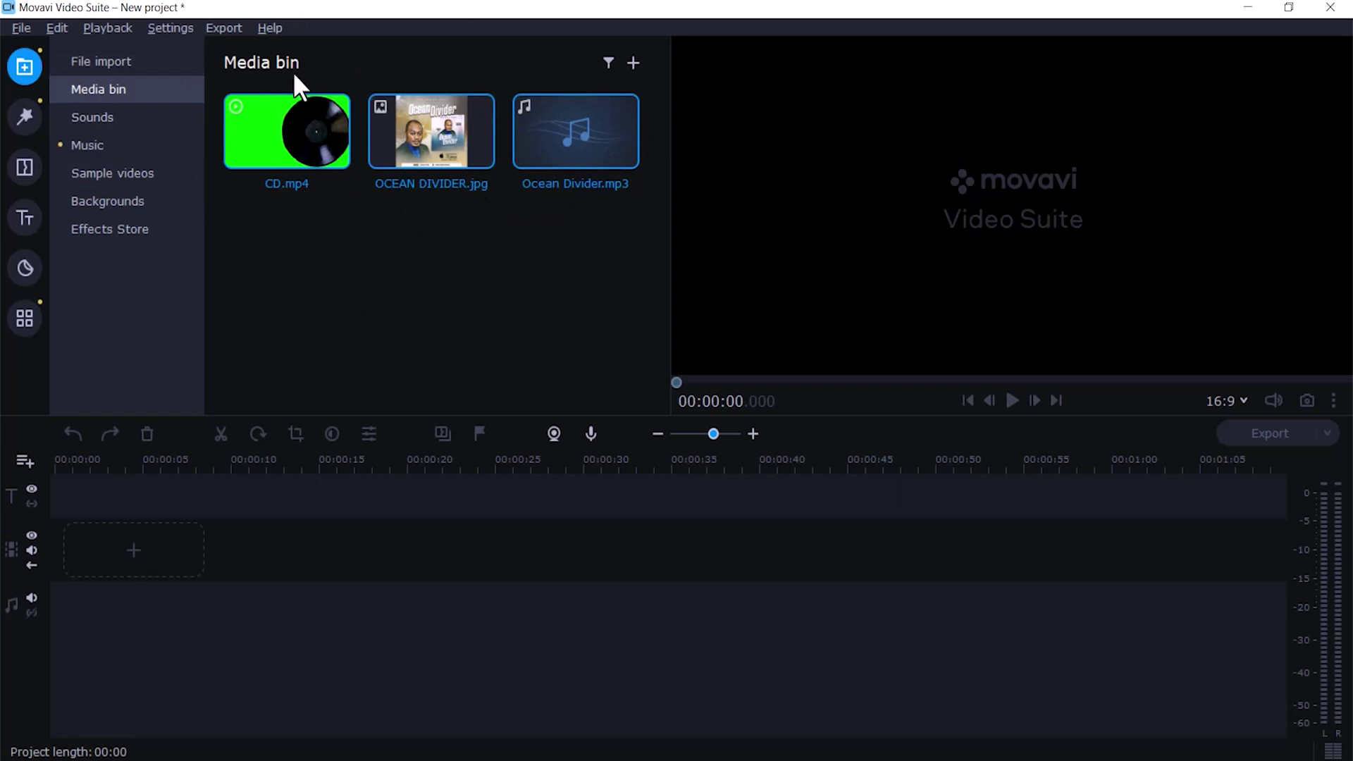
pyautogui.click(383, 282)
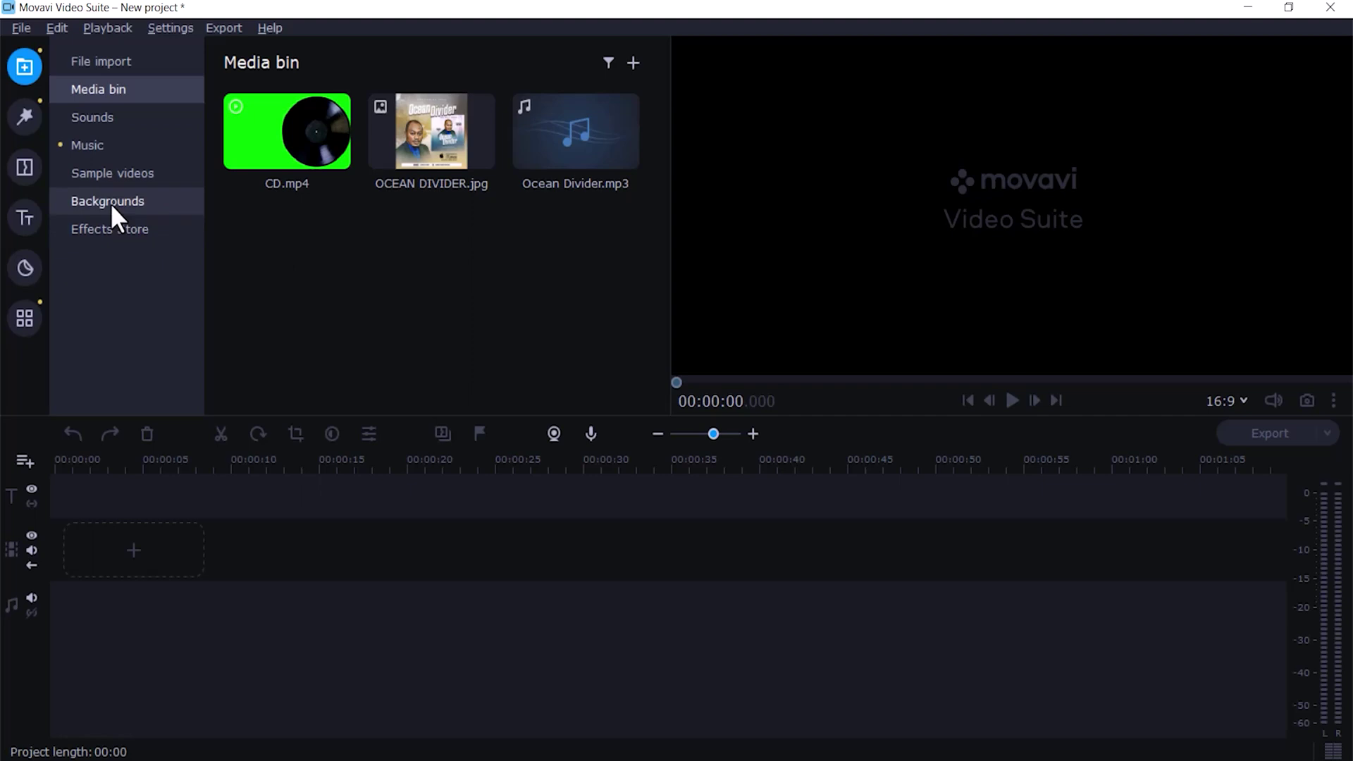
# Step: Preview the Blue gradient background from the built-in backgrounds and place it at the start of the video track
pyautogui.click(86, 198)
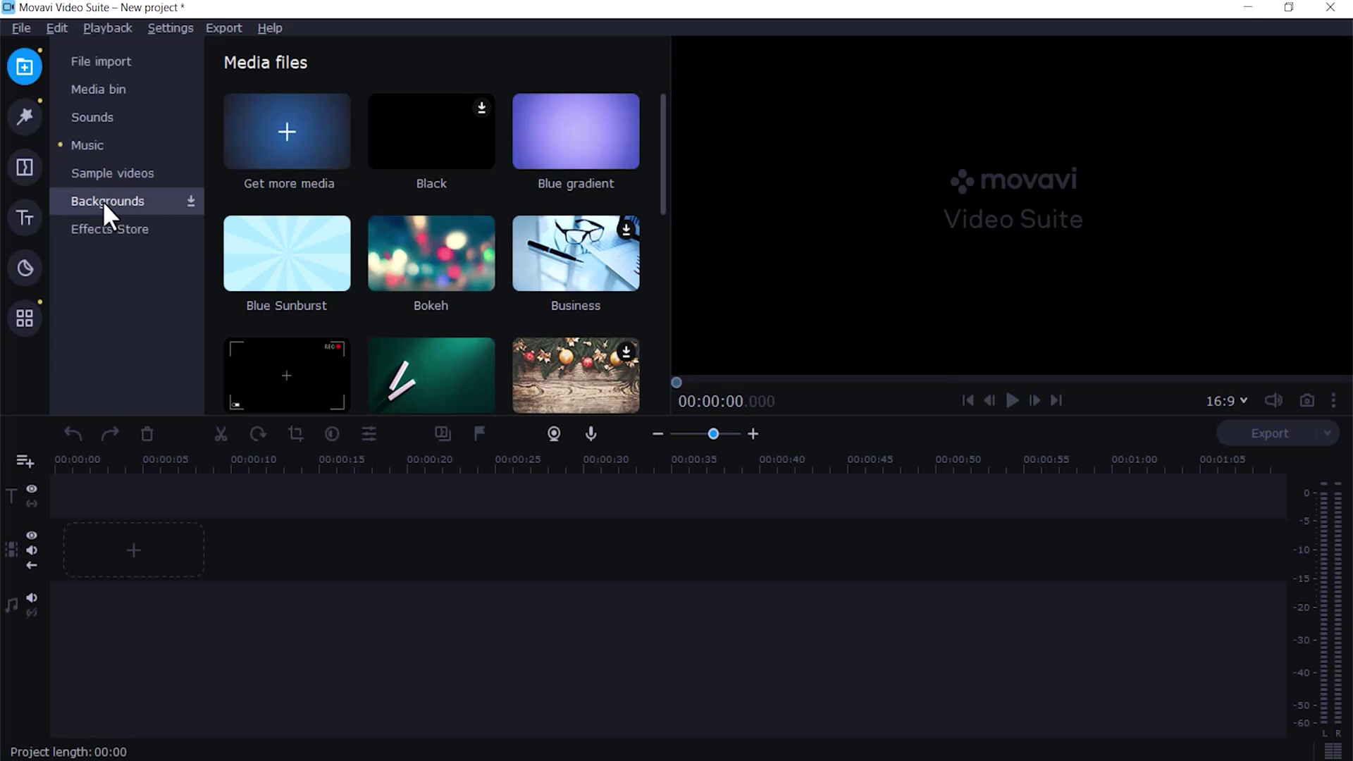
pyautogui.scroll(-5, 540, 264)
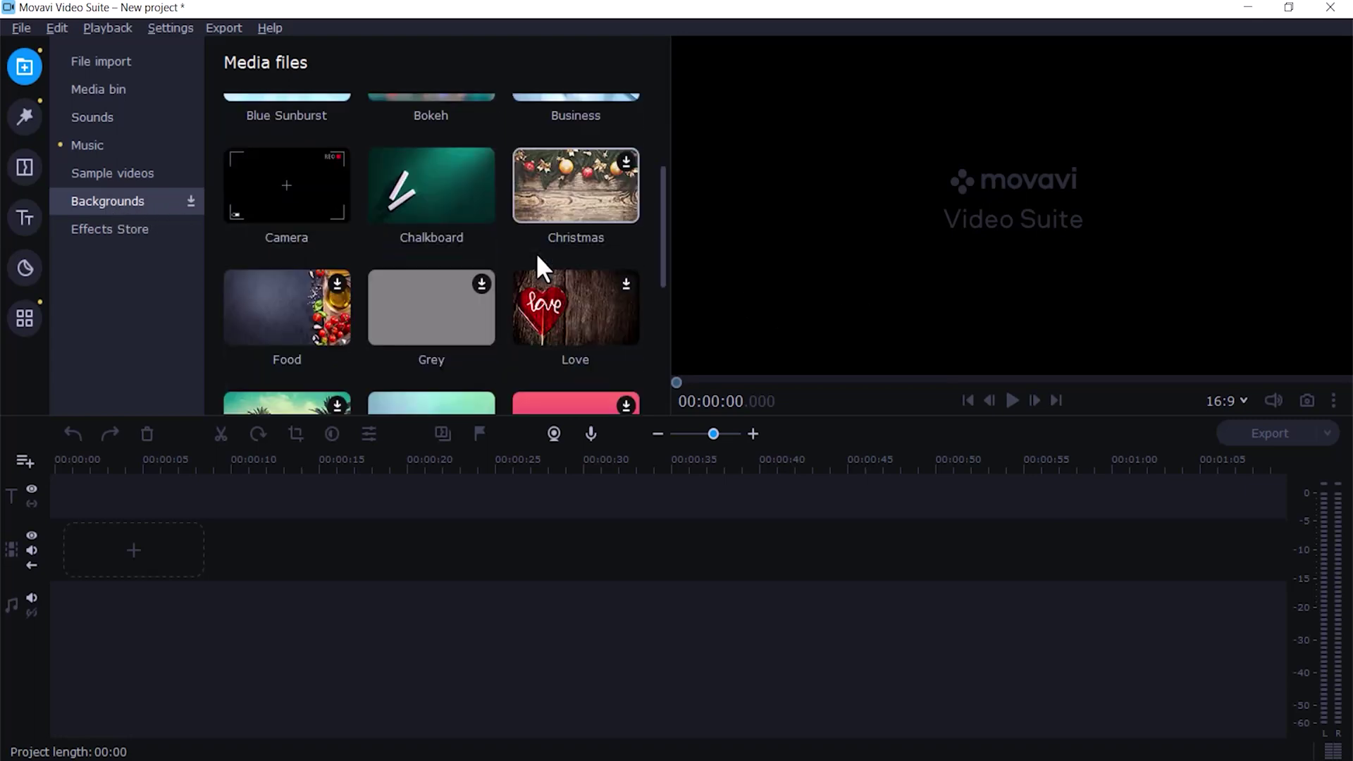
pyautogui.scroll(3, 539, 265)
pyautogui.scroll(3, 536, 252)
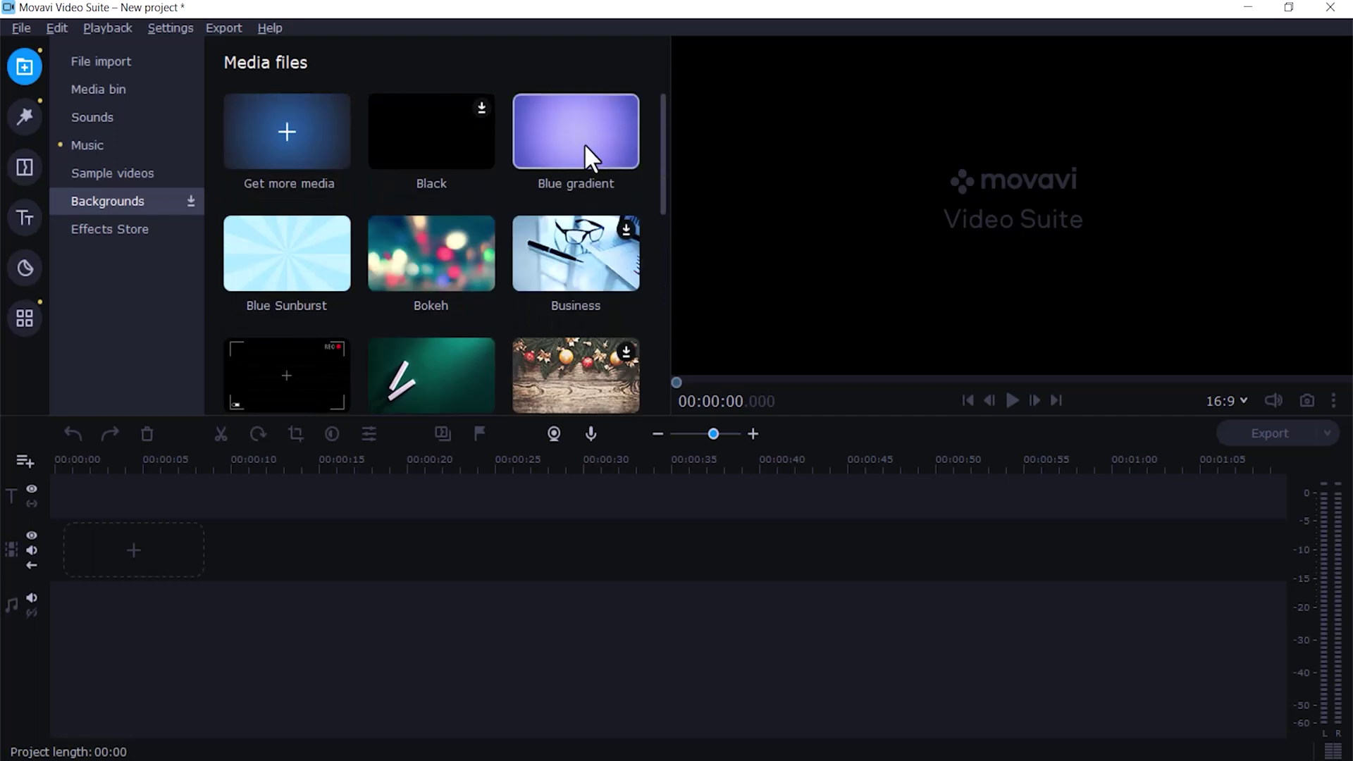
pyautogui.click(576, 144)
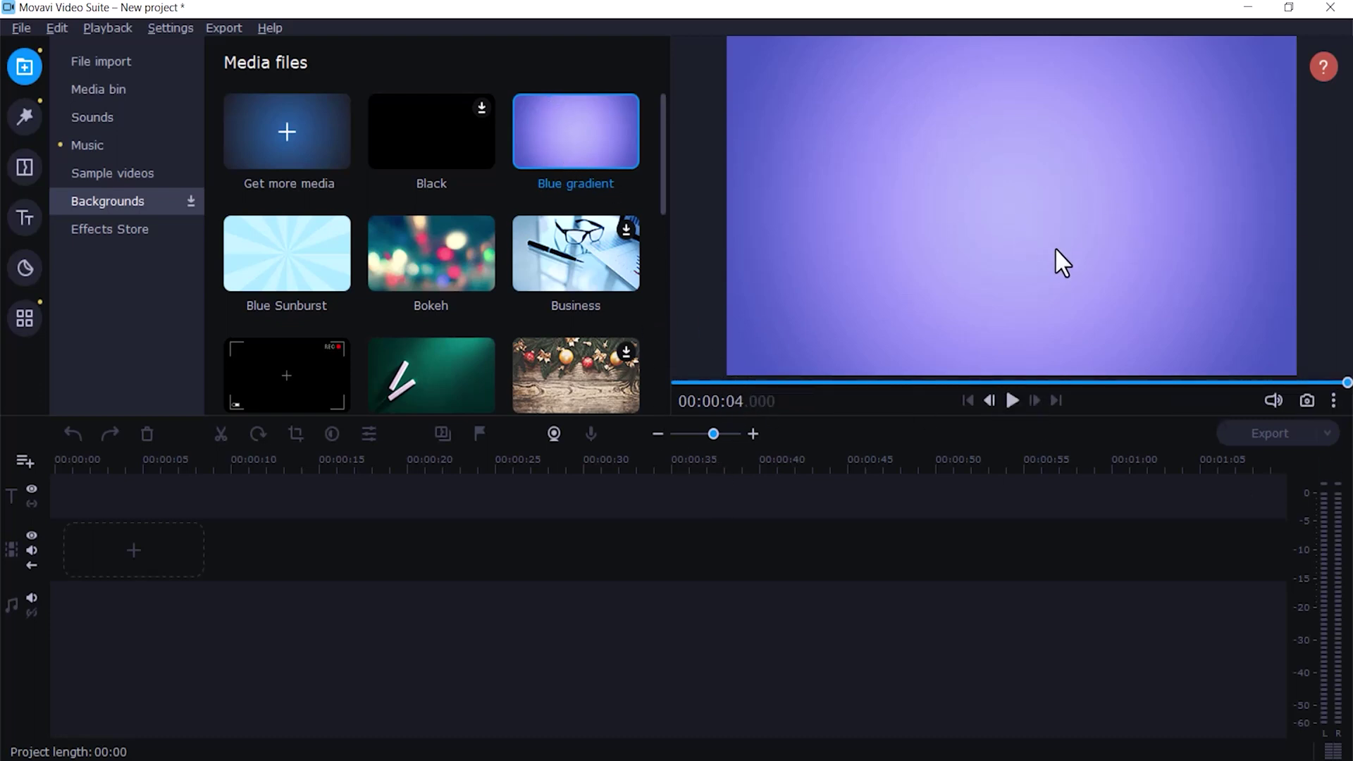
pyautogui.moveTo(602, 167); pyautogui.dragTo(69, 518)
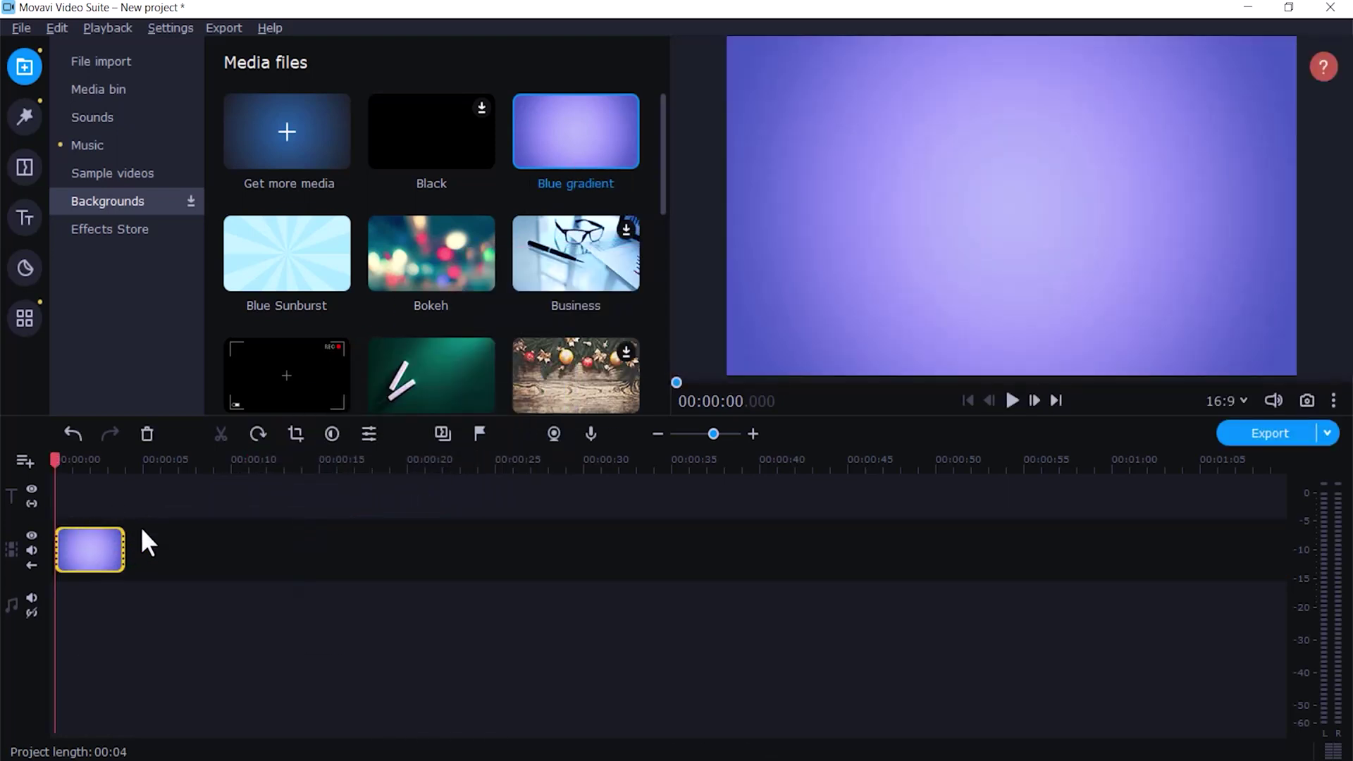
# Step: Extend the Blue gradient background clip on the video track to about 1:01
pyautogui.moveTo(121, 547); pyautogui.dragTo(1136, 572)
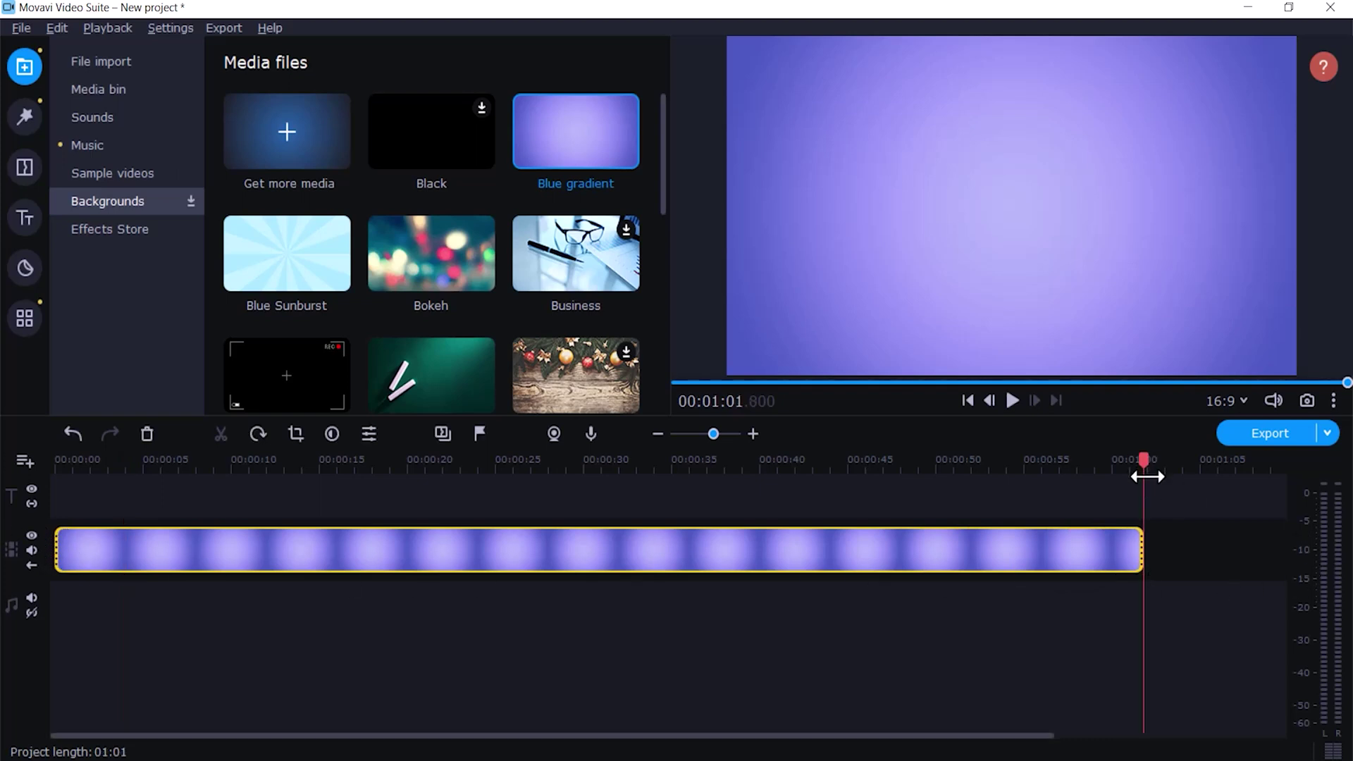
pyautogui.moveTo(1132, 550); pyautogui.dragTo(1133, 550)
# Step: Place the CD.mp4 clip at the start of the overlay track, above the Blue gradient background
pyautogui.click(89, 99)
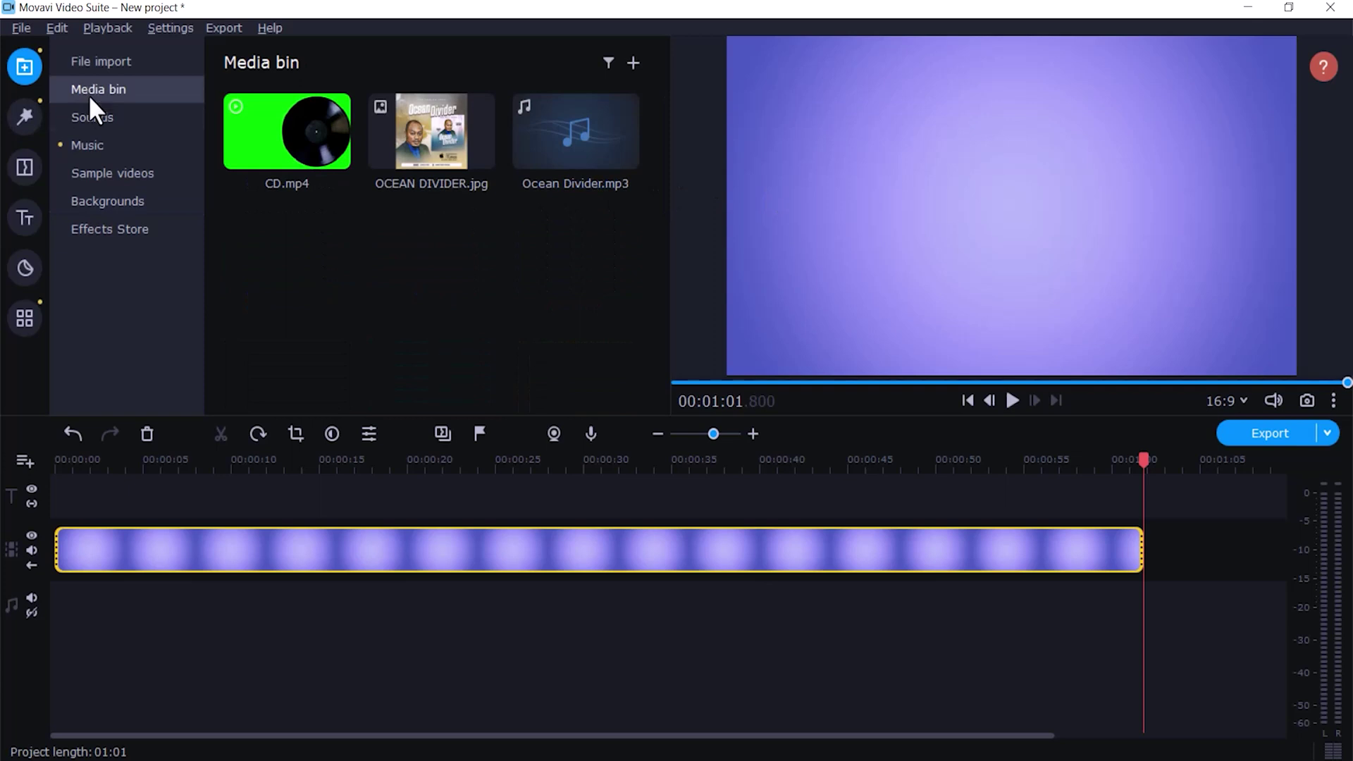
pyautogui.moveTo(288, 125); pyautogui.dragTo(90, 472)
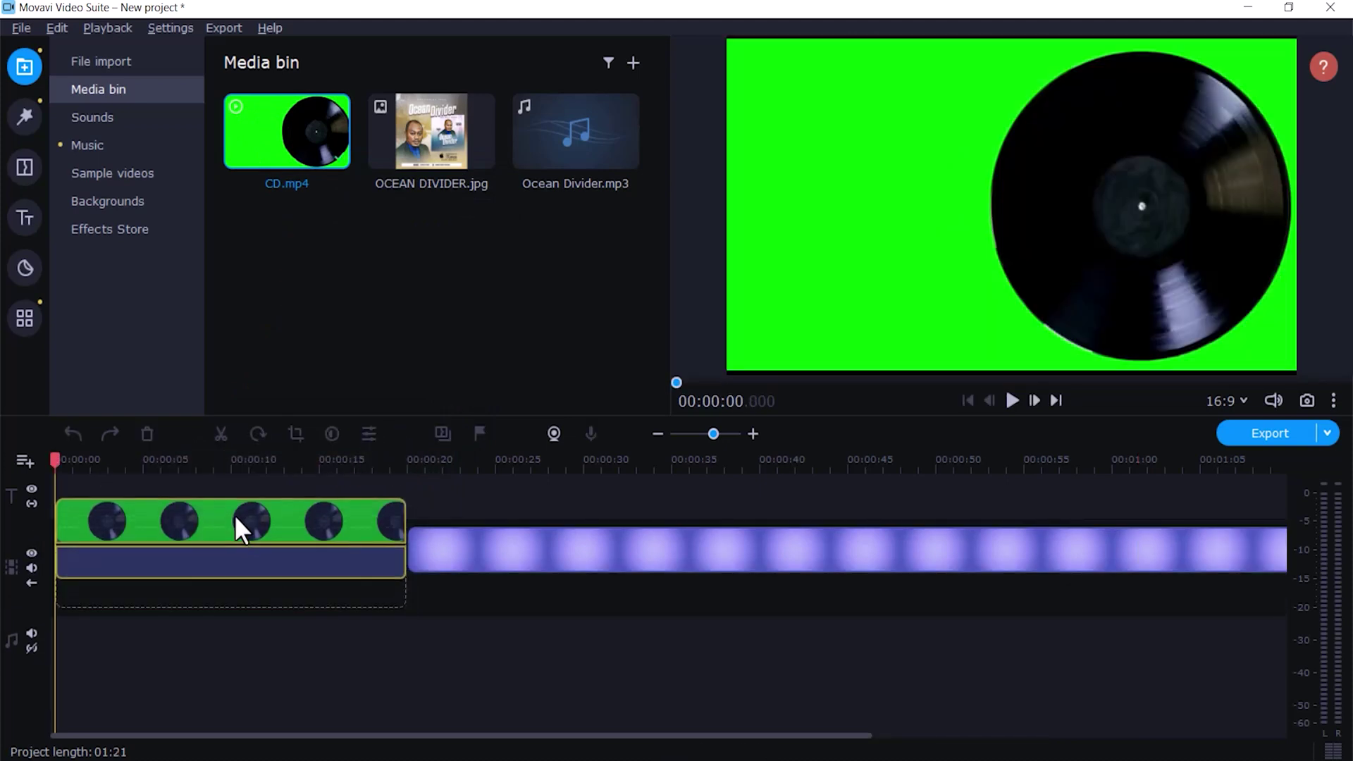
pyautogui.moveTo(234, 515); pyautogui.dragTo(227, 490)
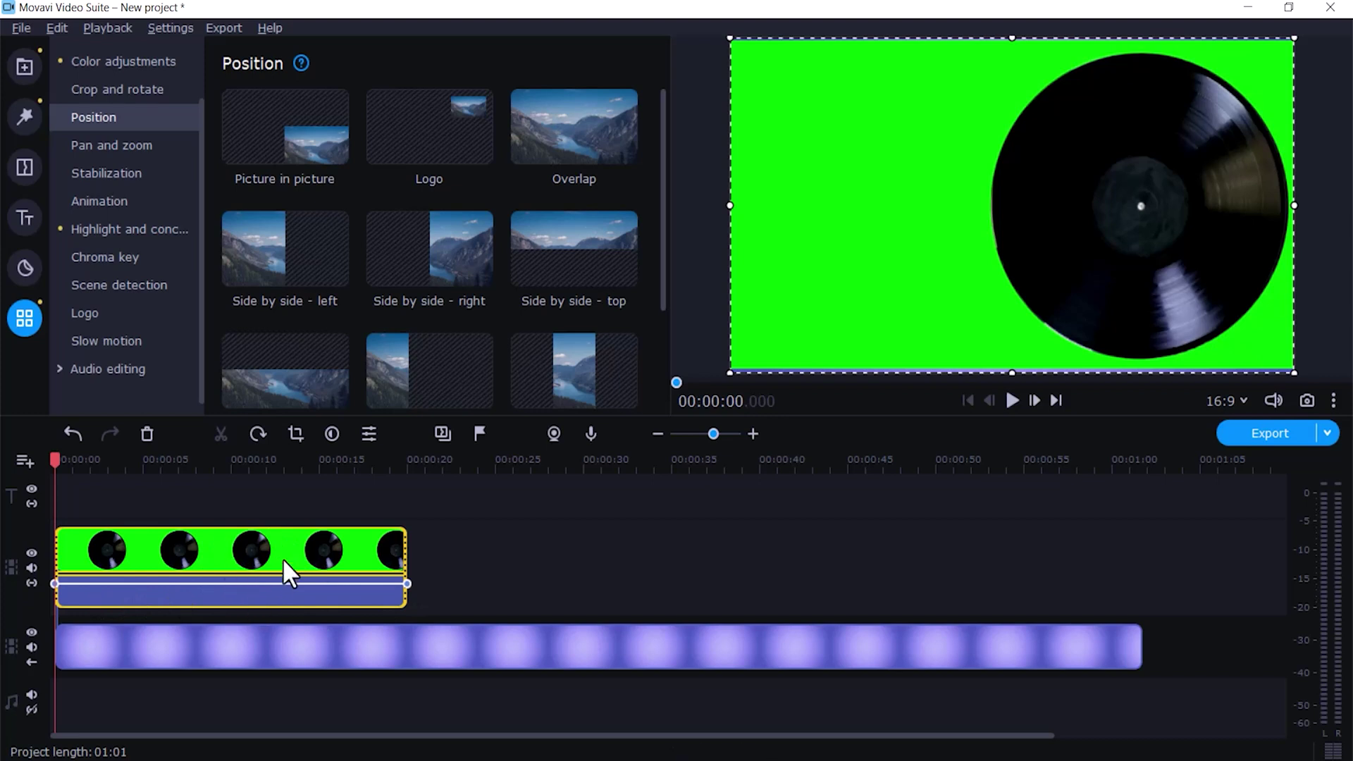
# Step: Delete the audio attached to the CD clip and play part of the timeline to check it
pyautogui.doubleClick(205, 596)
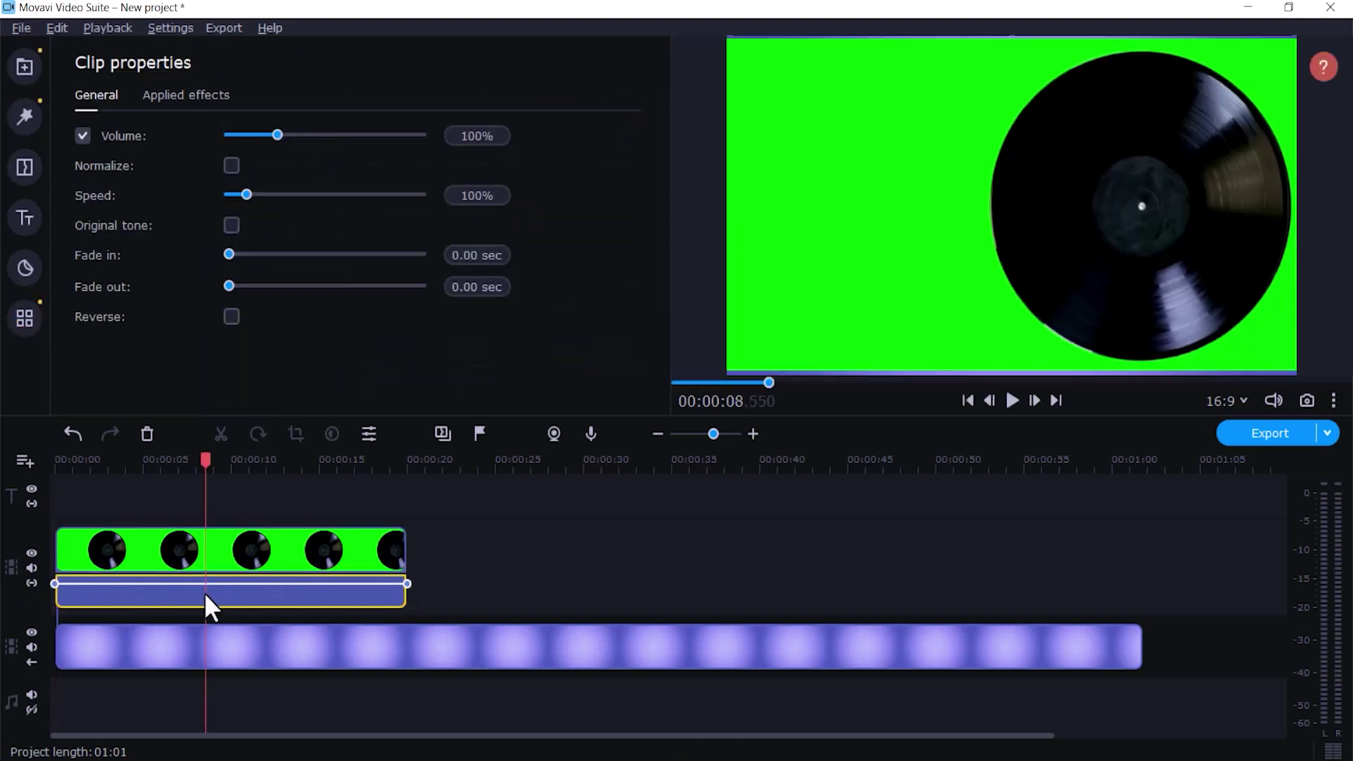
pyautogui.click(146, 434)
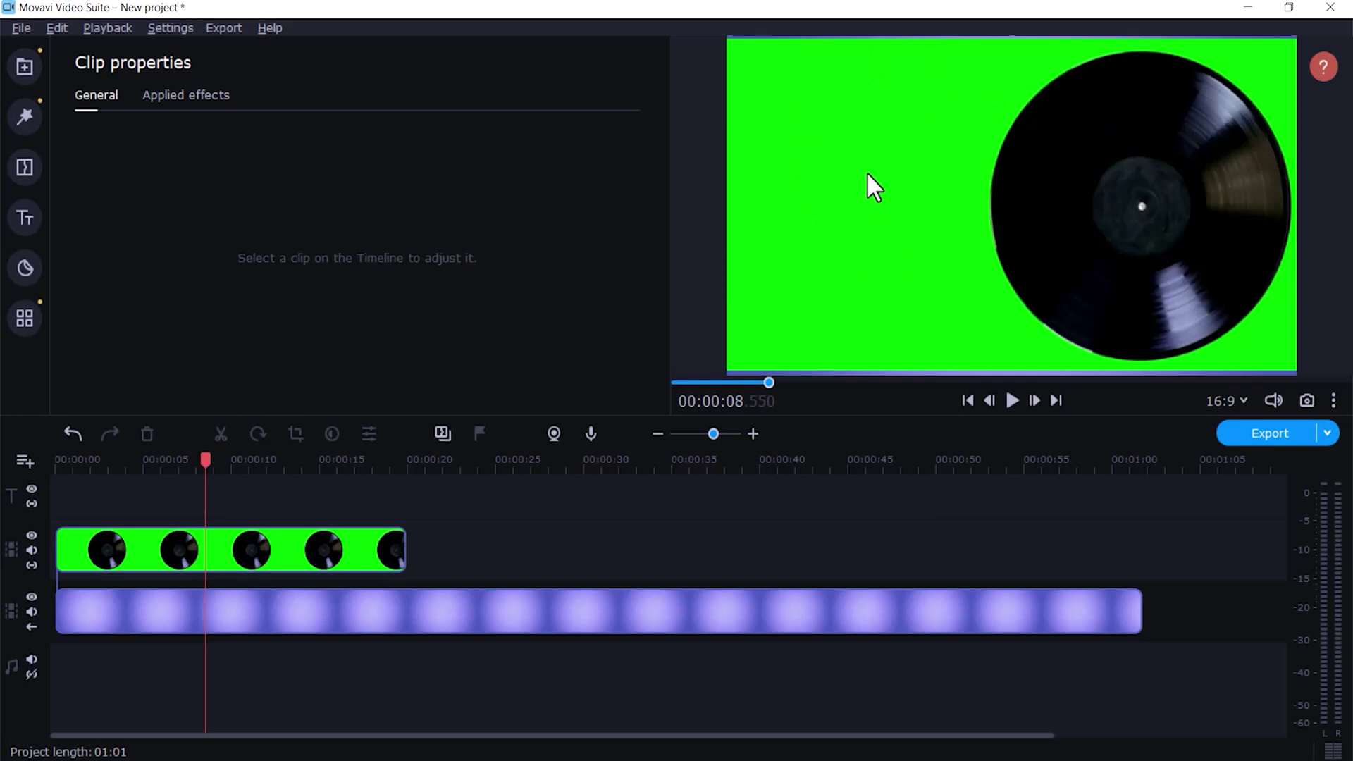
pyautogui.click(1015, 405)
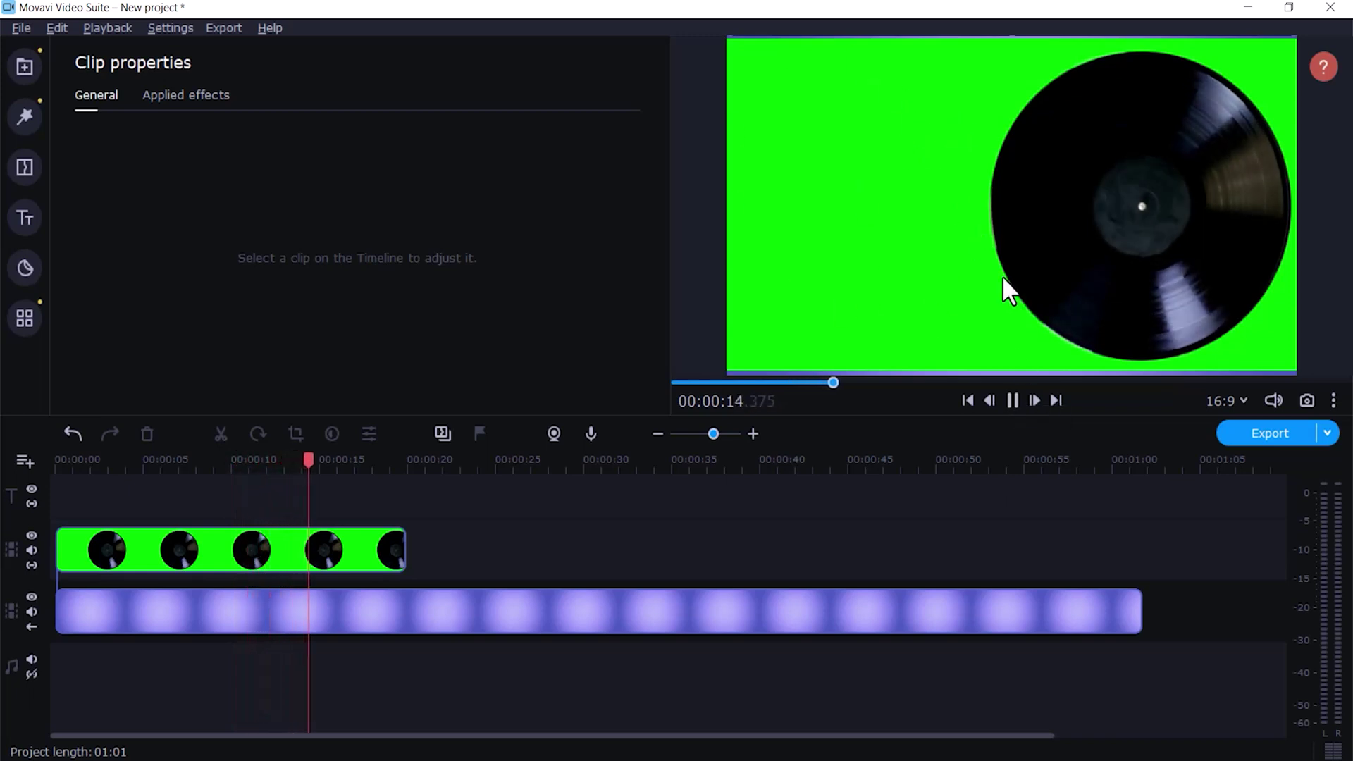
pyautogui.click(1012, 401)
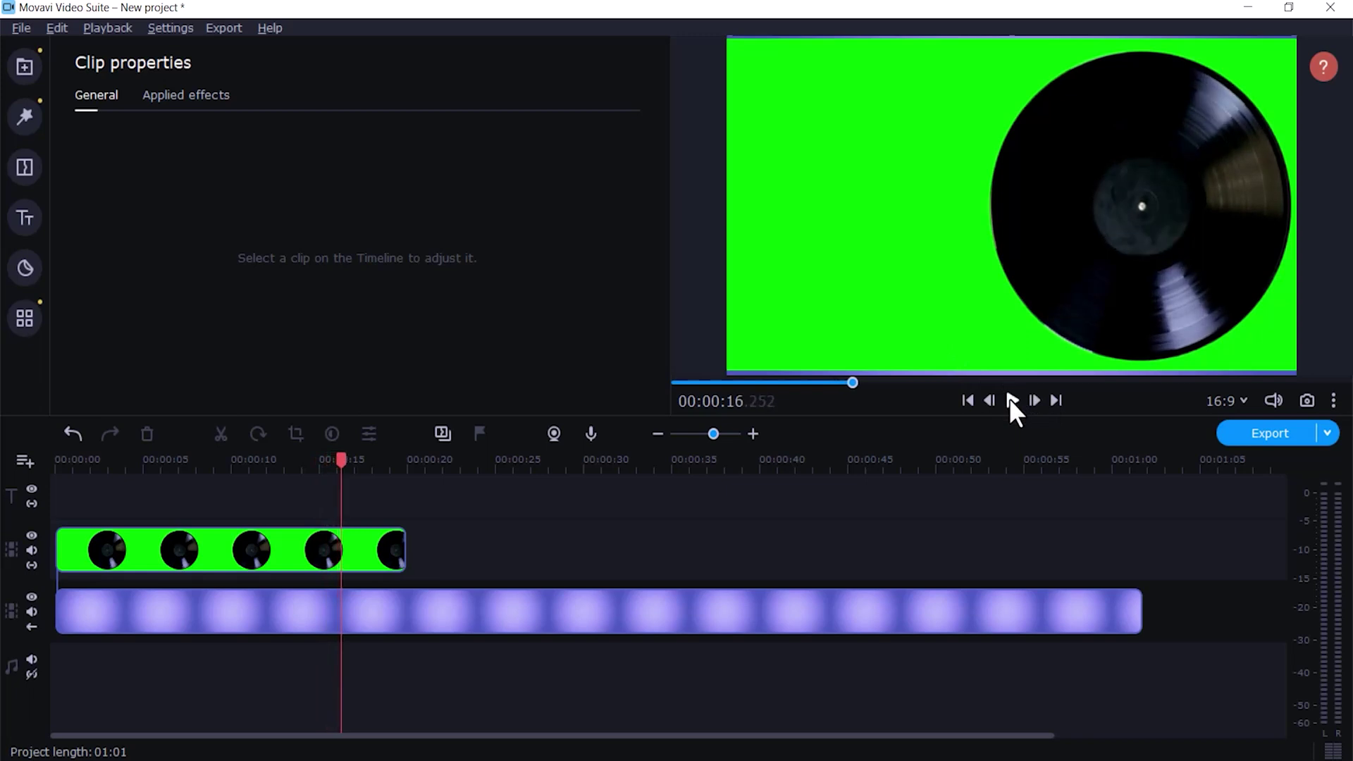
# Step: Apply Chroma key to the CD clip to make its green background transparent, and play back the result
pyautogui.click(27, 319)
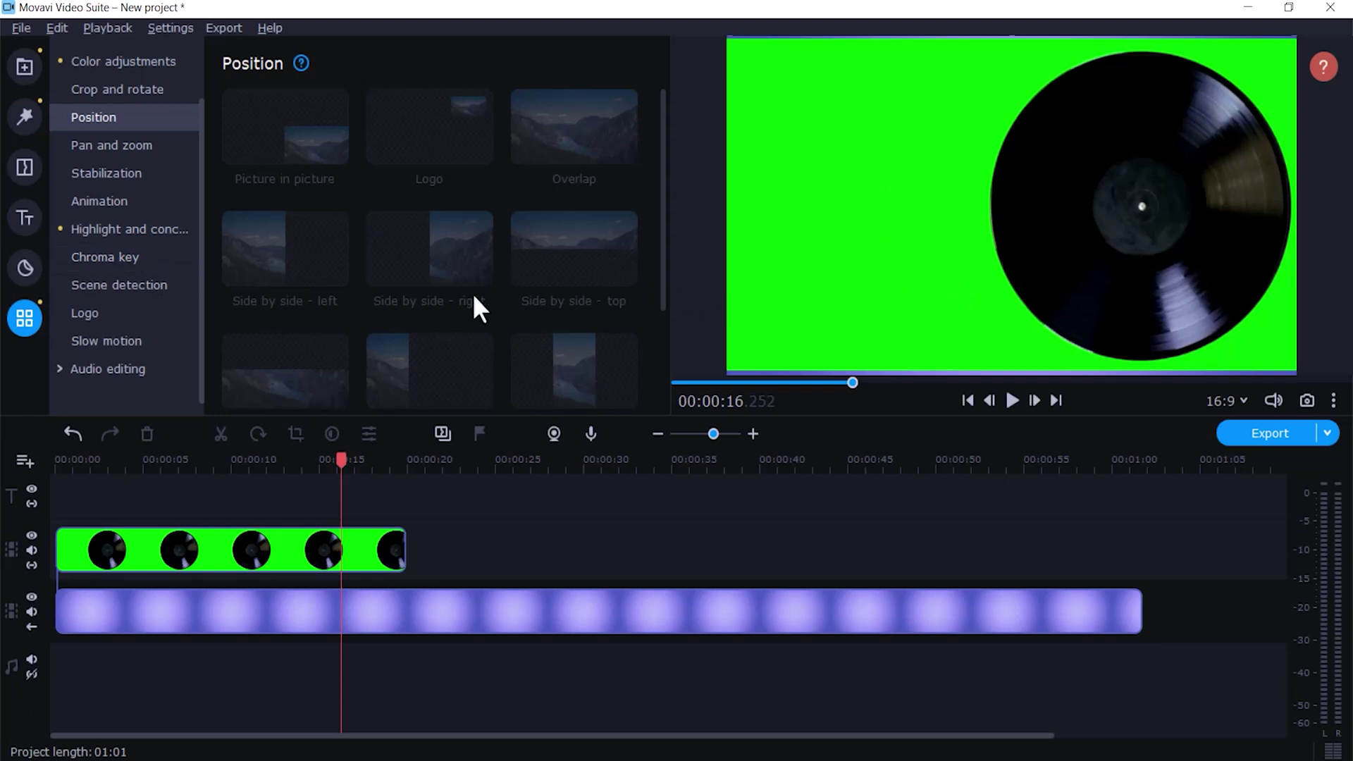
pyautogui.click(110, 256)
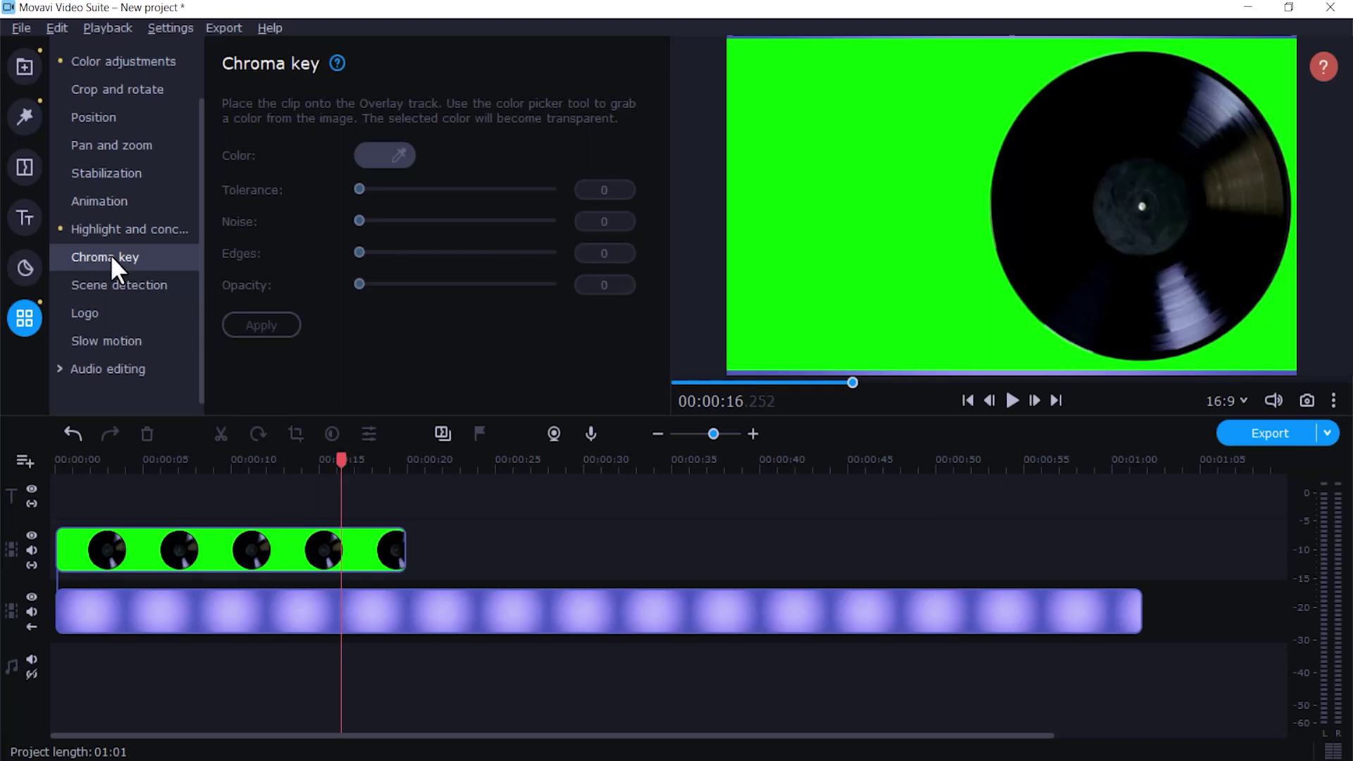
pyautogui.click(274, 554)
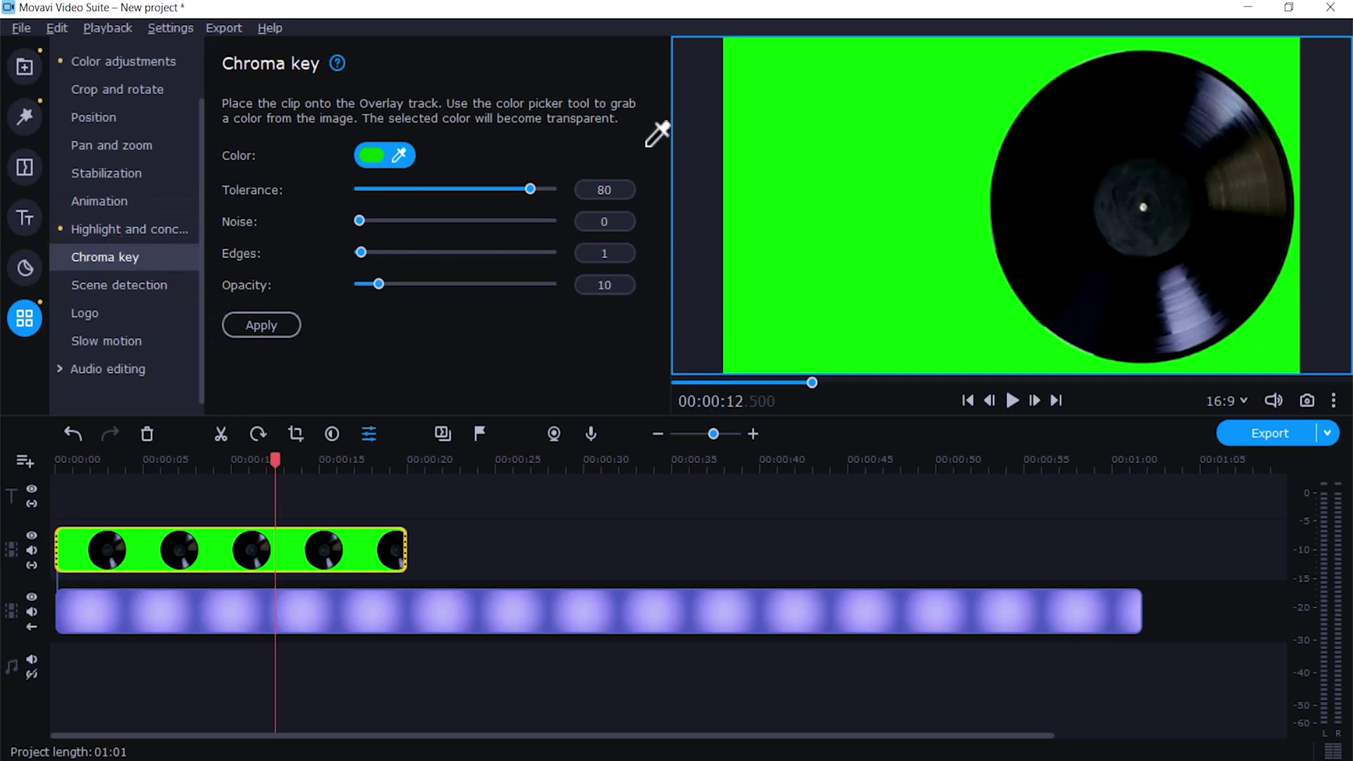
pyautogui.click(270, 326)
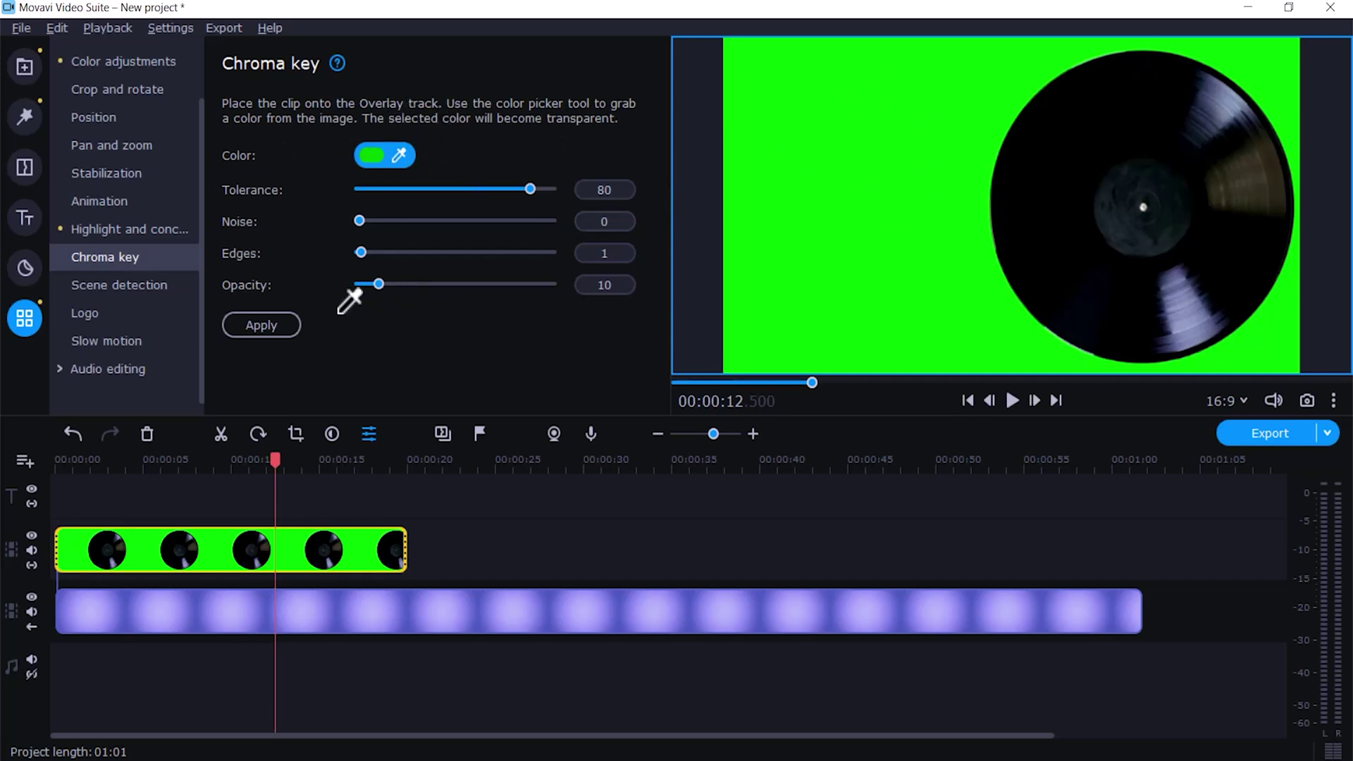
pyautogui.click(262, 326)
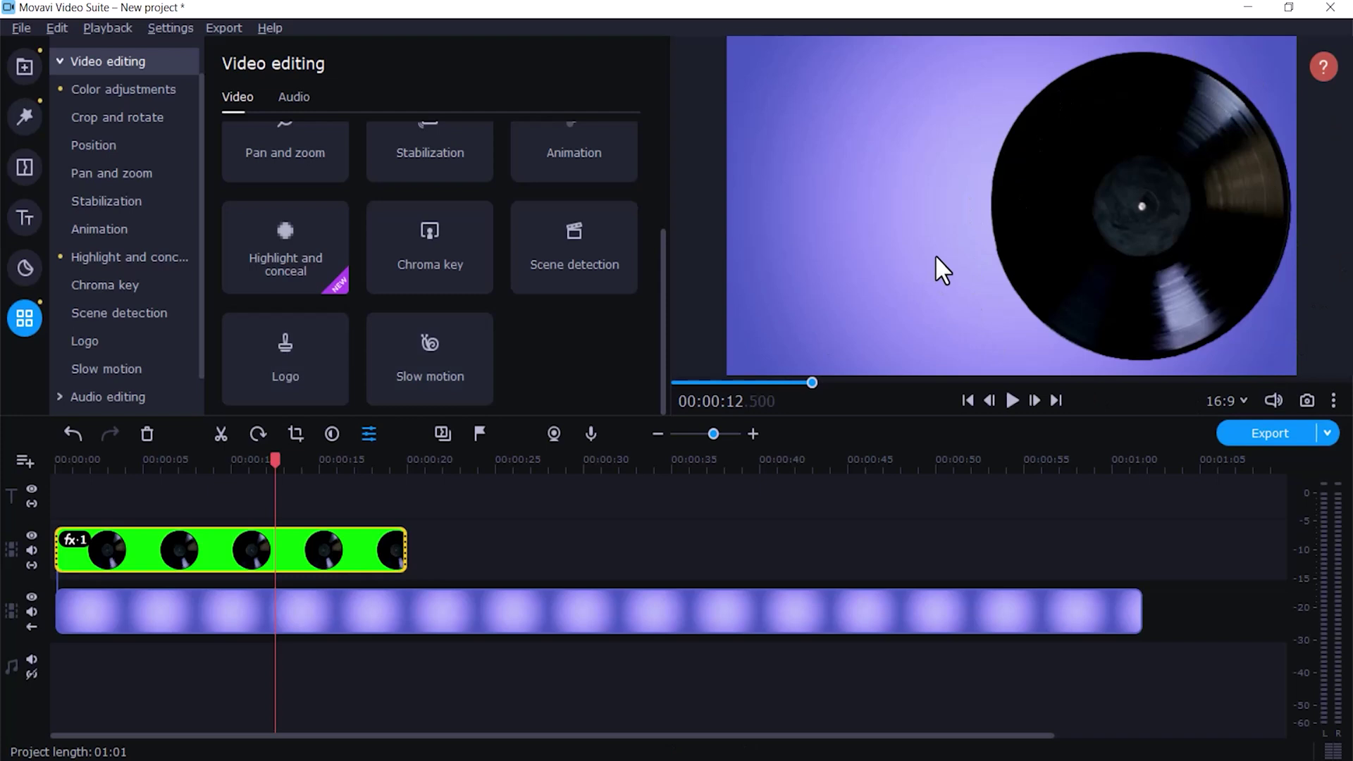
pyautogui.click(1013, 400)
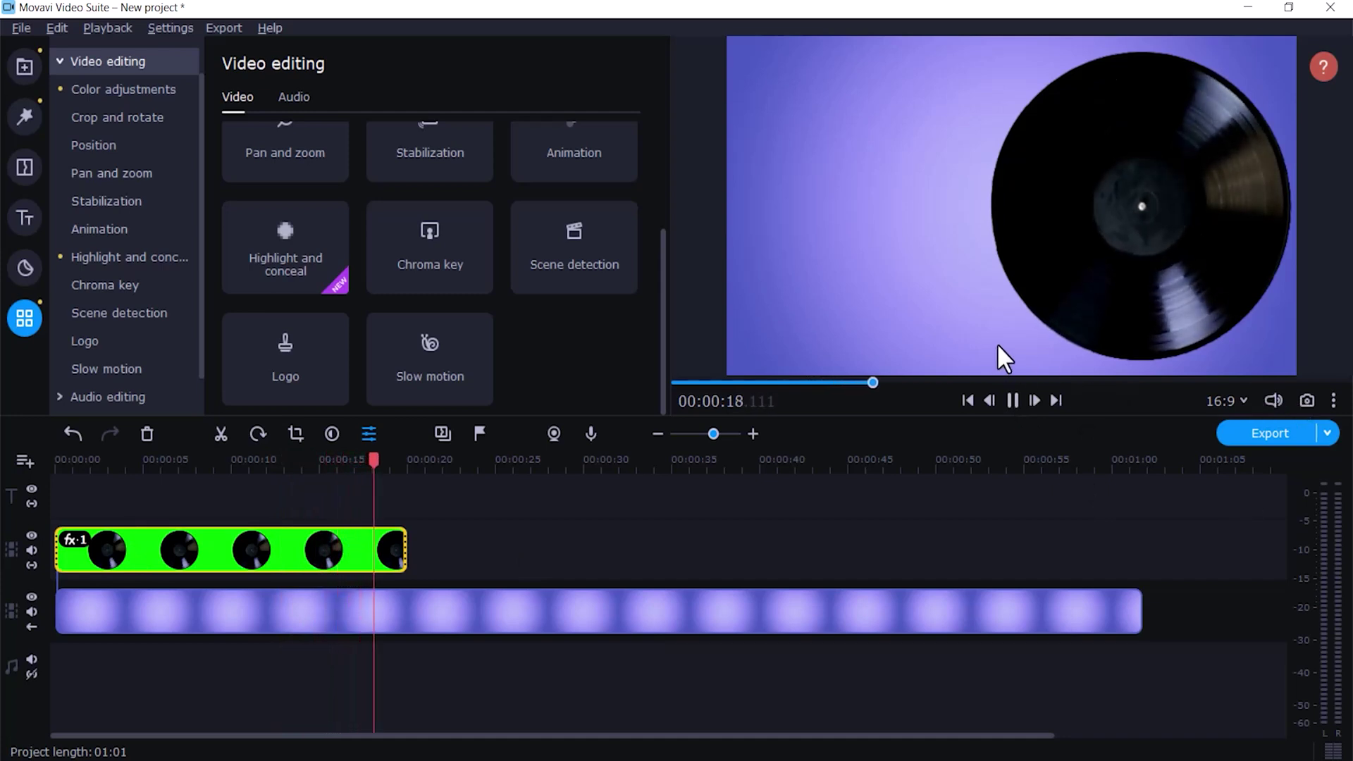
pyautogui.click(1012, 400)
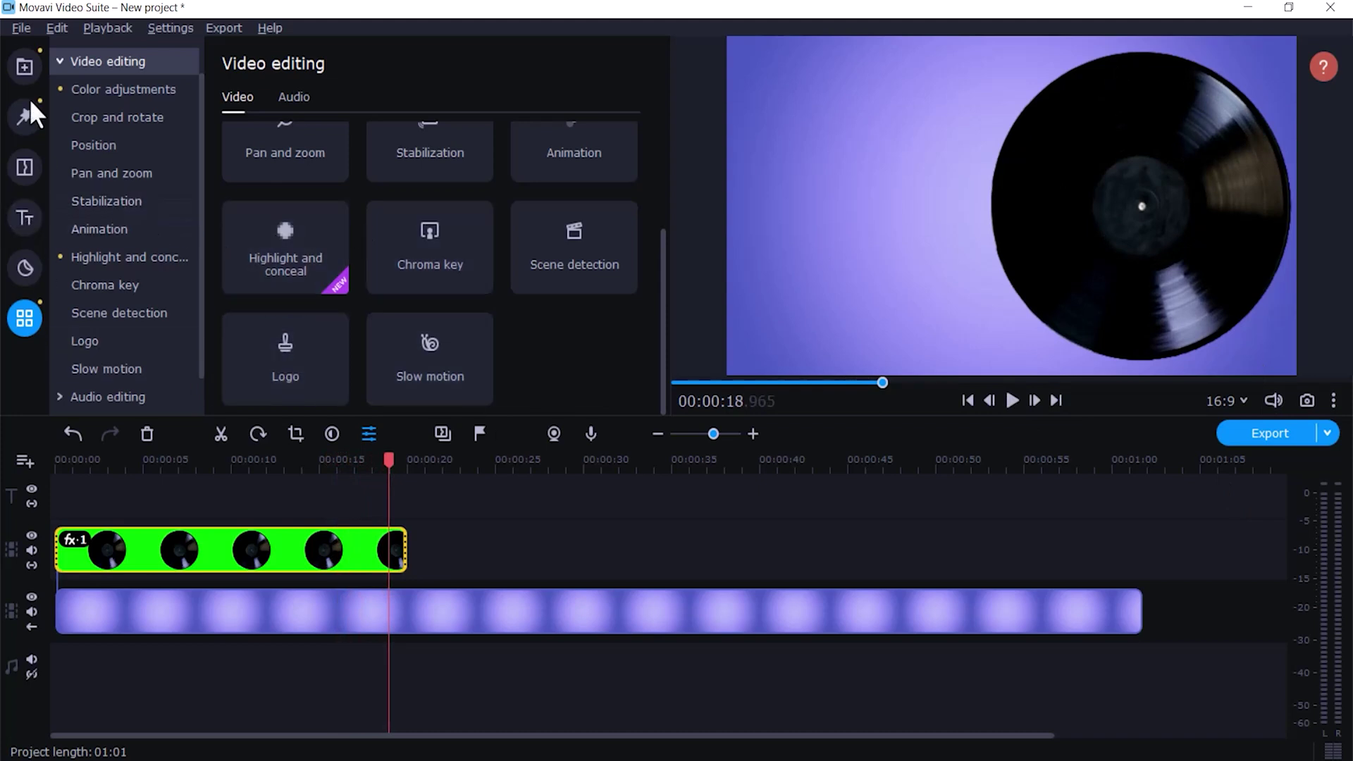
# Step: Preview the OCEAN DIVIDER image from the media bin and place it above the CD clip at the timeline's start
pyautogui.click(27, 73)
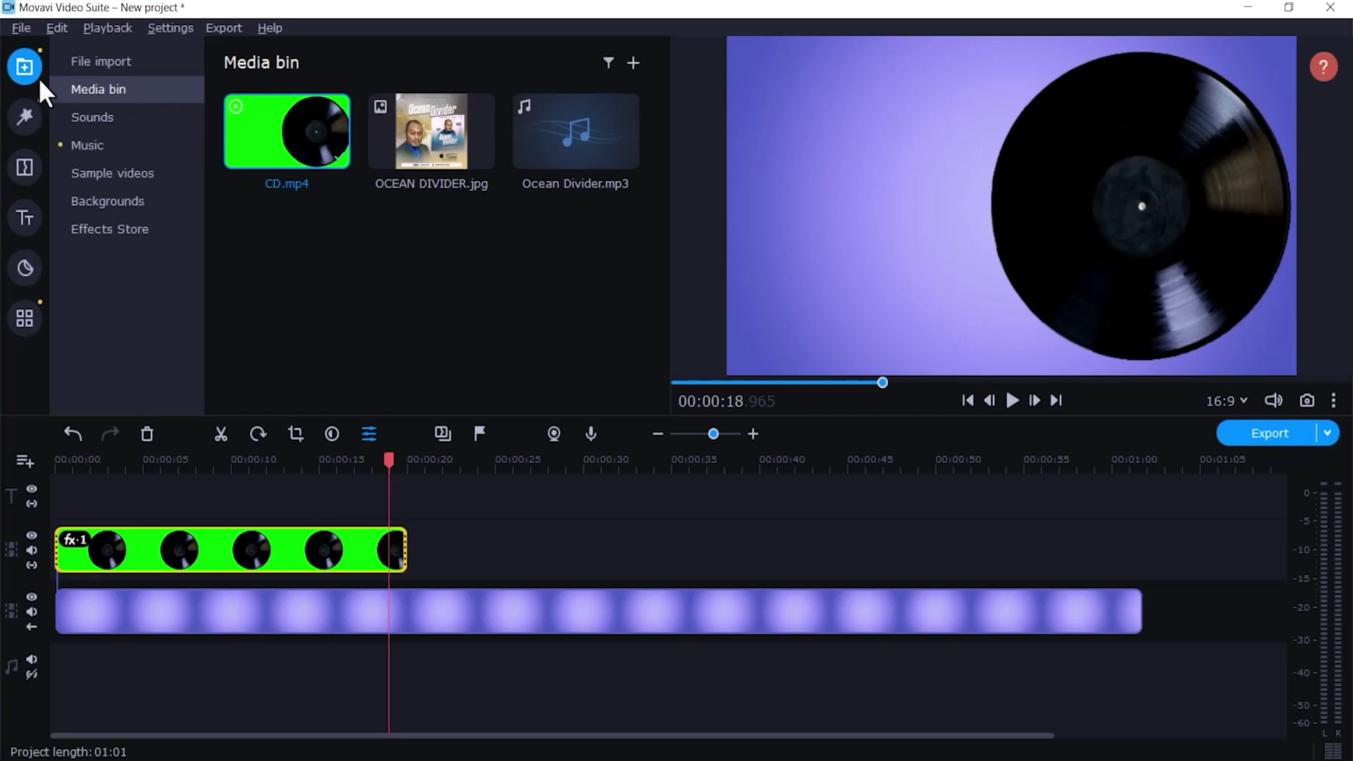
pyautogui.click(426, 131)
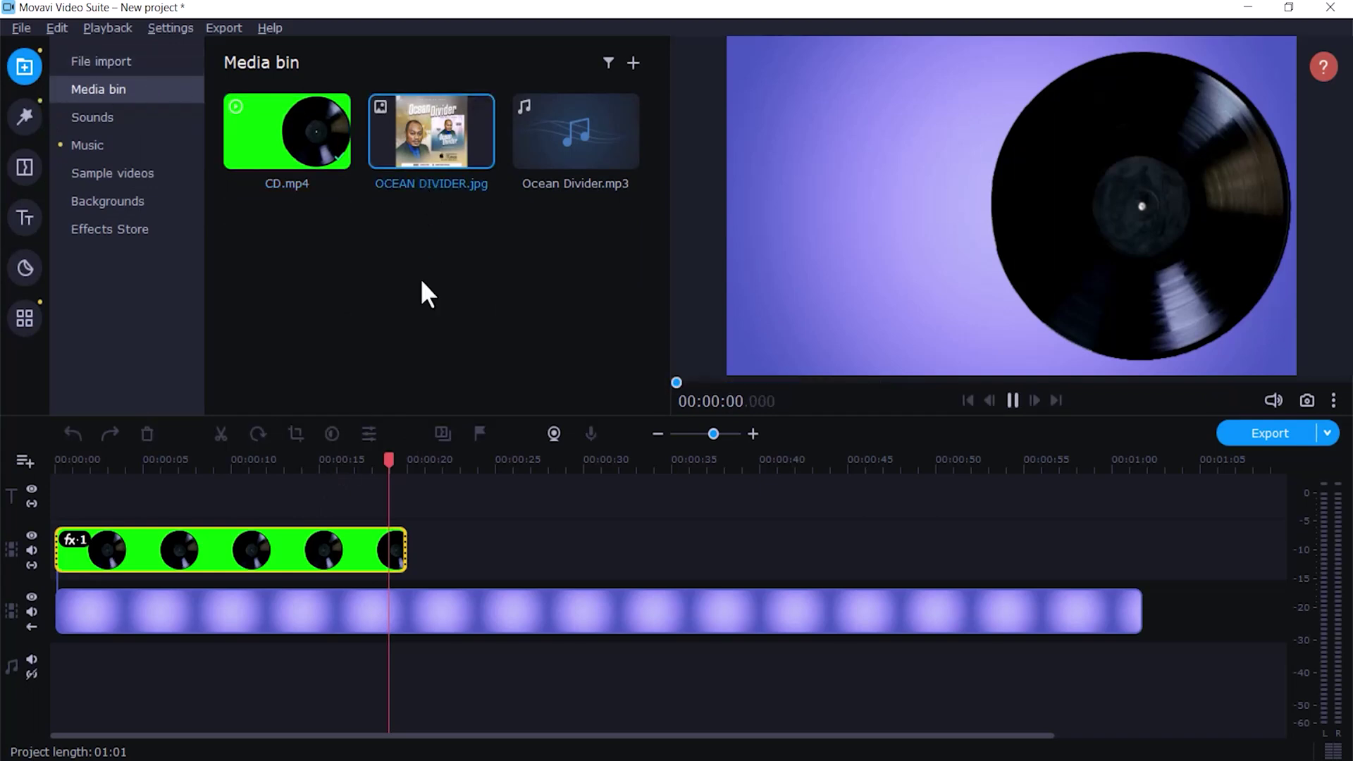
pyautogui.moveTo(416, 124); pyautogui.dragTo(395, 155)
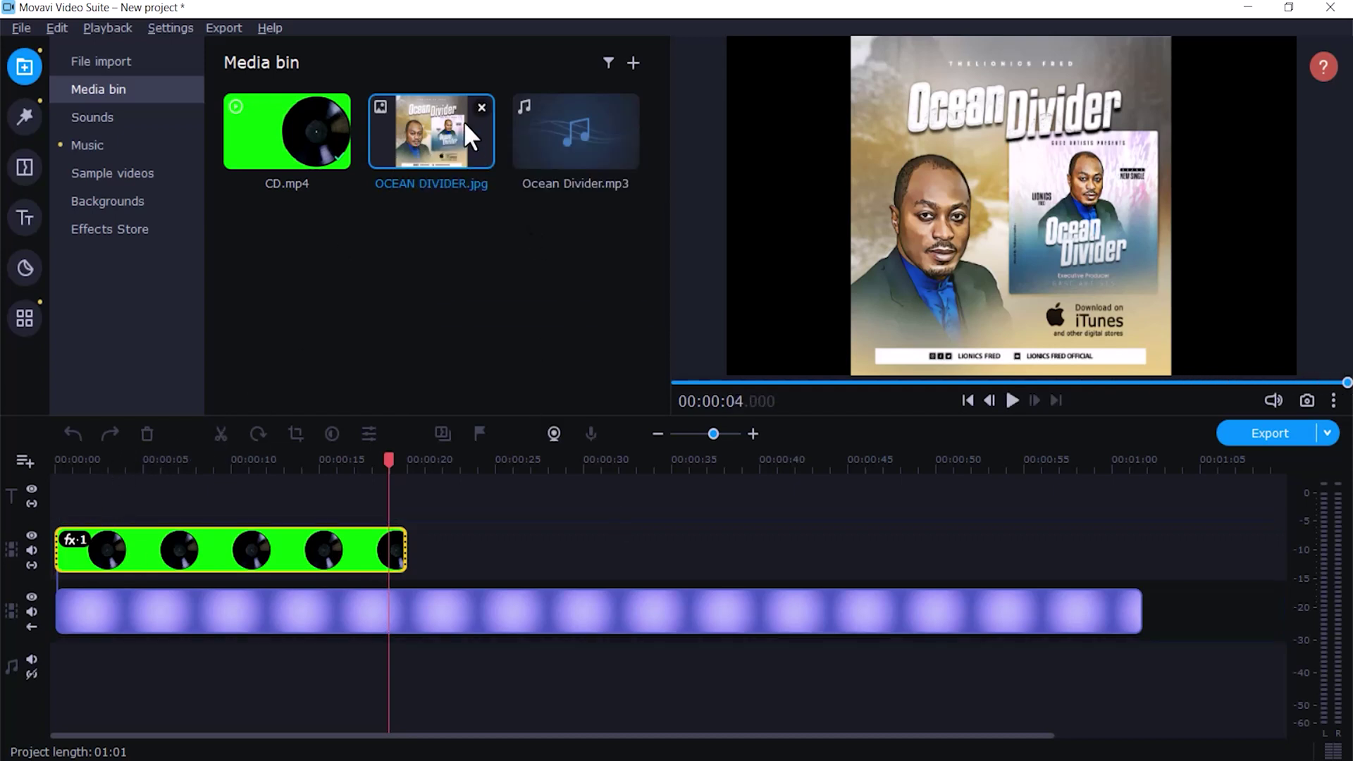
pyautogui.moveTo(455, 124); pyautogui.dragTo(83, 487)
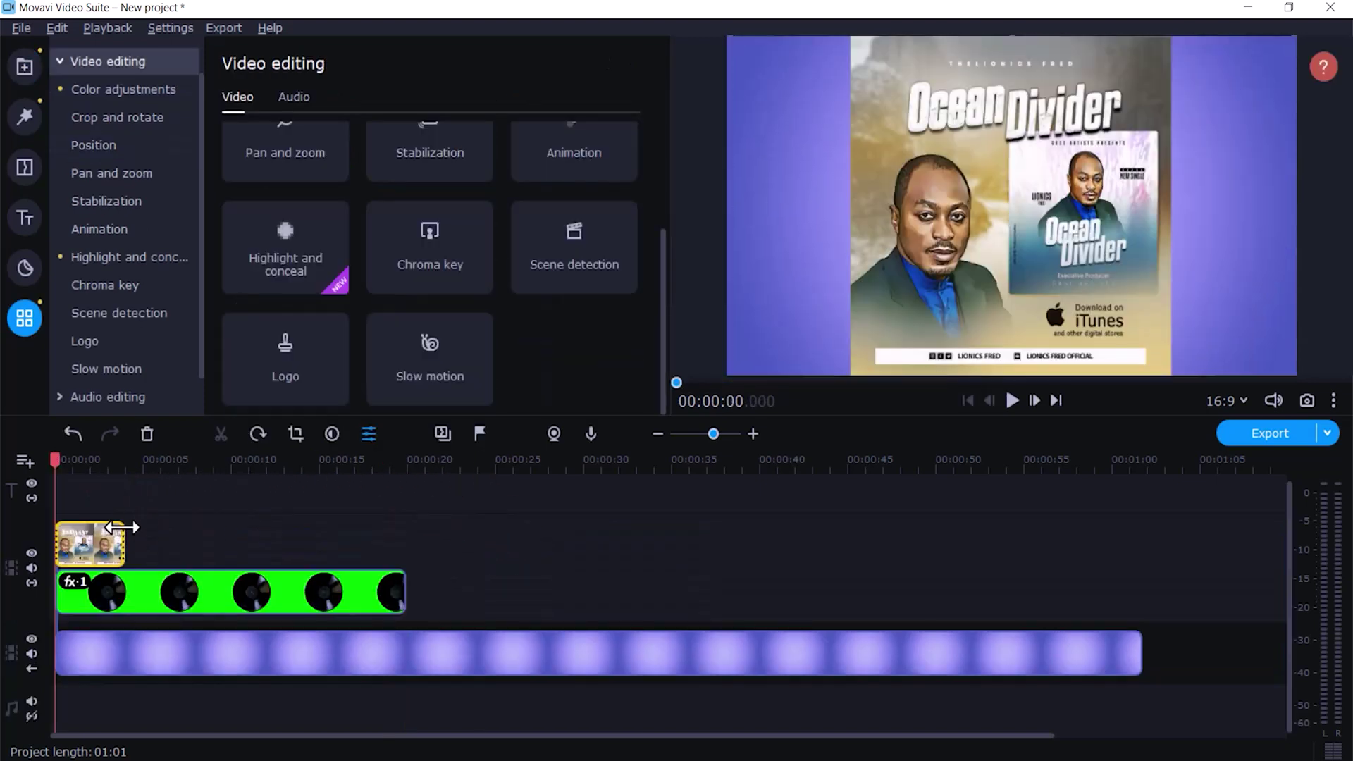
# Step: Extend the cover image clip to the end of the background at about 1:01 and play the timeline from the beginning
pyautogui.moveTo(122, 534); pyautogui.dragTo(357, 541)
pyautogui.moveTo(358, 542); pyautogui.dragTo(399, 544)
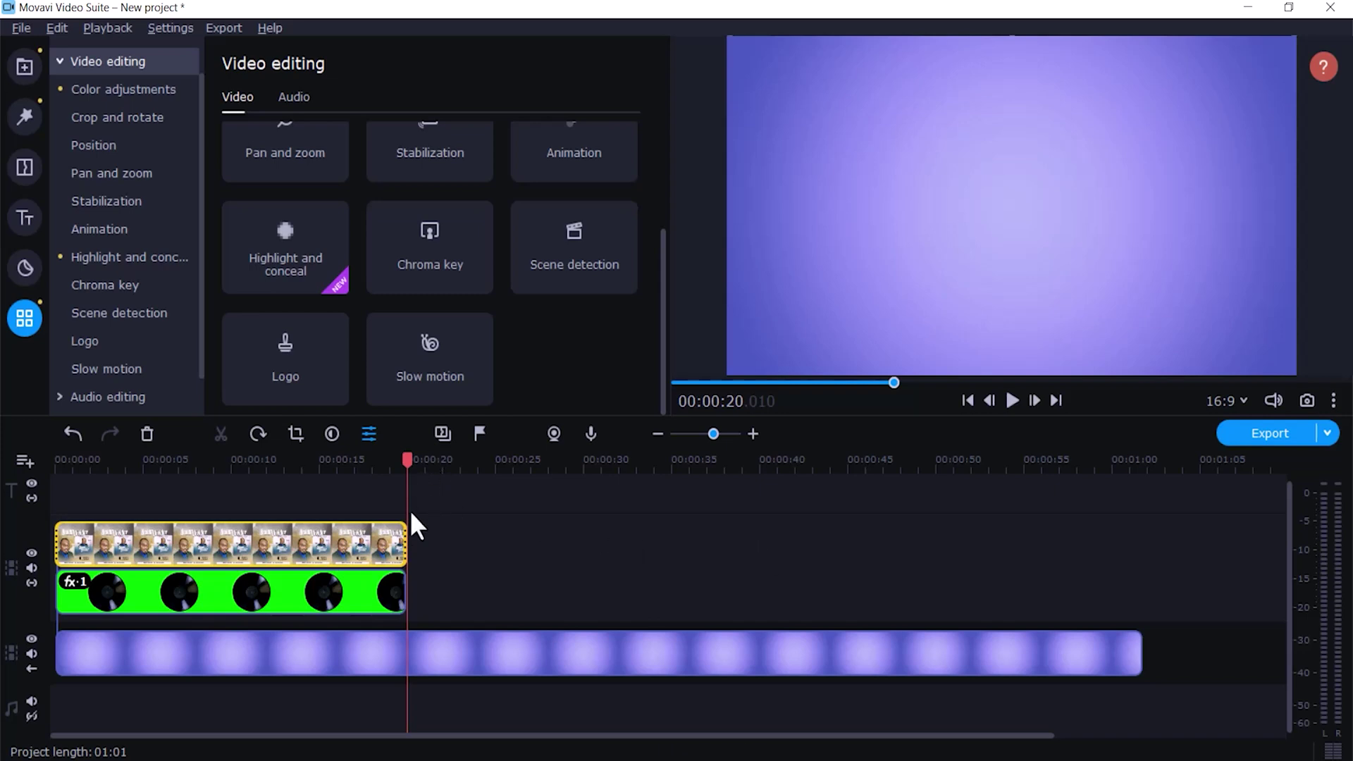
pyautogui.moveTo(408, 540); pyautogui.dragTo(1139, 548)
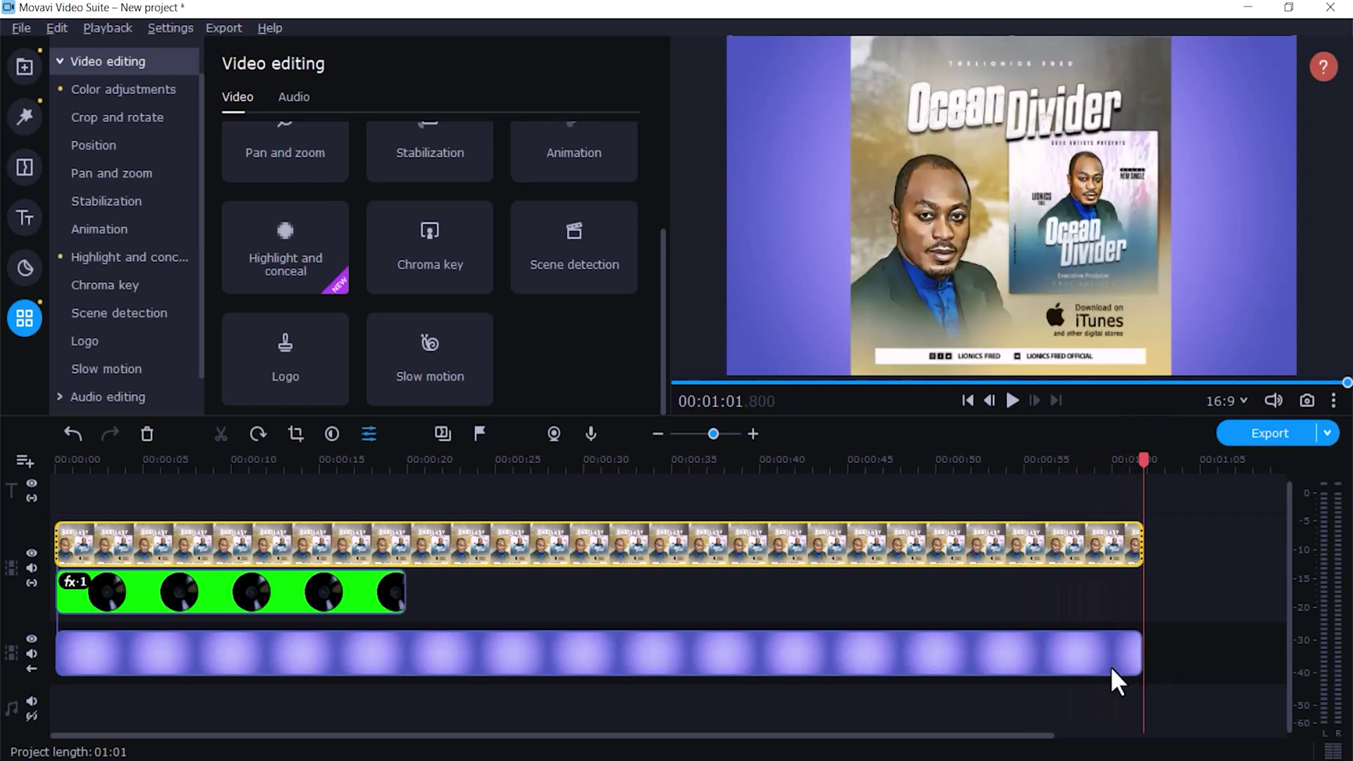
pyautogui.moveTo(197, 459); pyautogui.dragTo(14, 458)
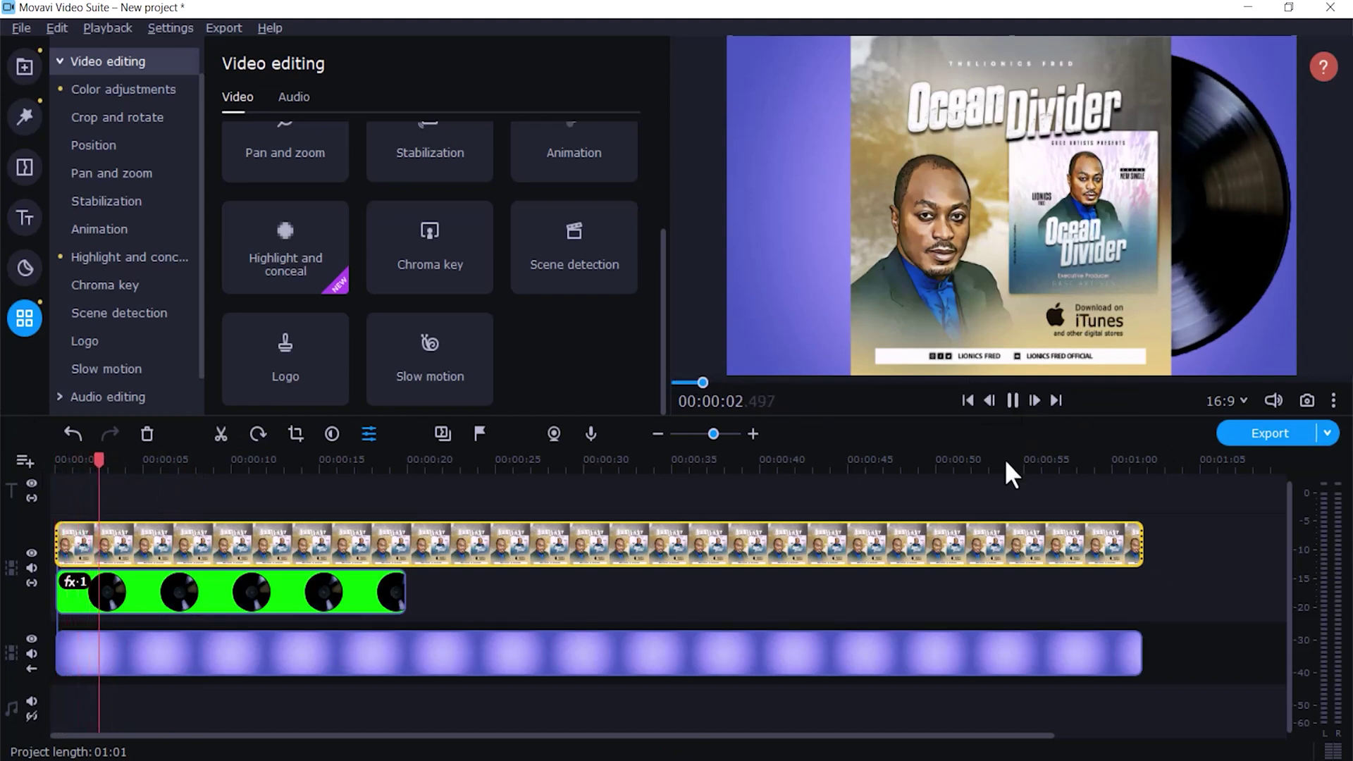
pyautogui.click(1012, 401)
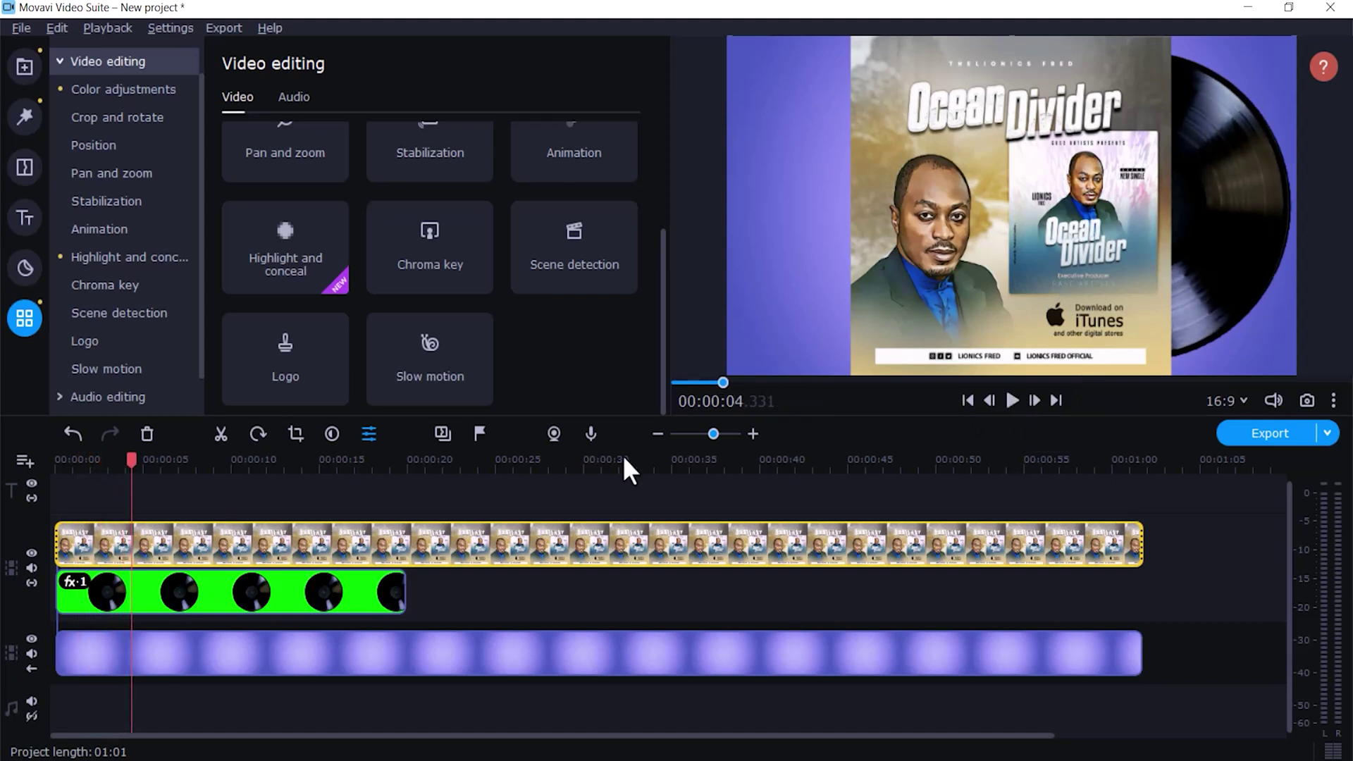
# Step: Scale the cover image down slightly and shift it left in the frame, centred vertically, so more of the disc shows
pyautogui.click(248, 539)
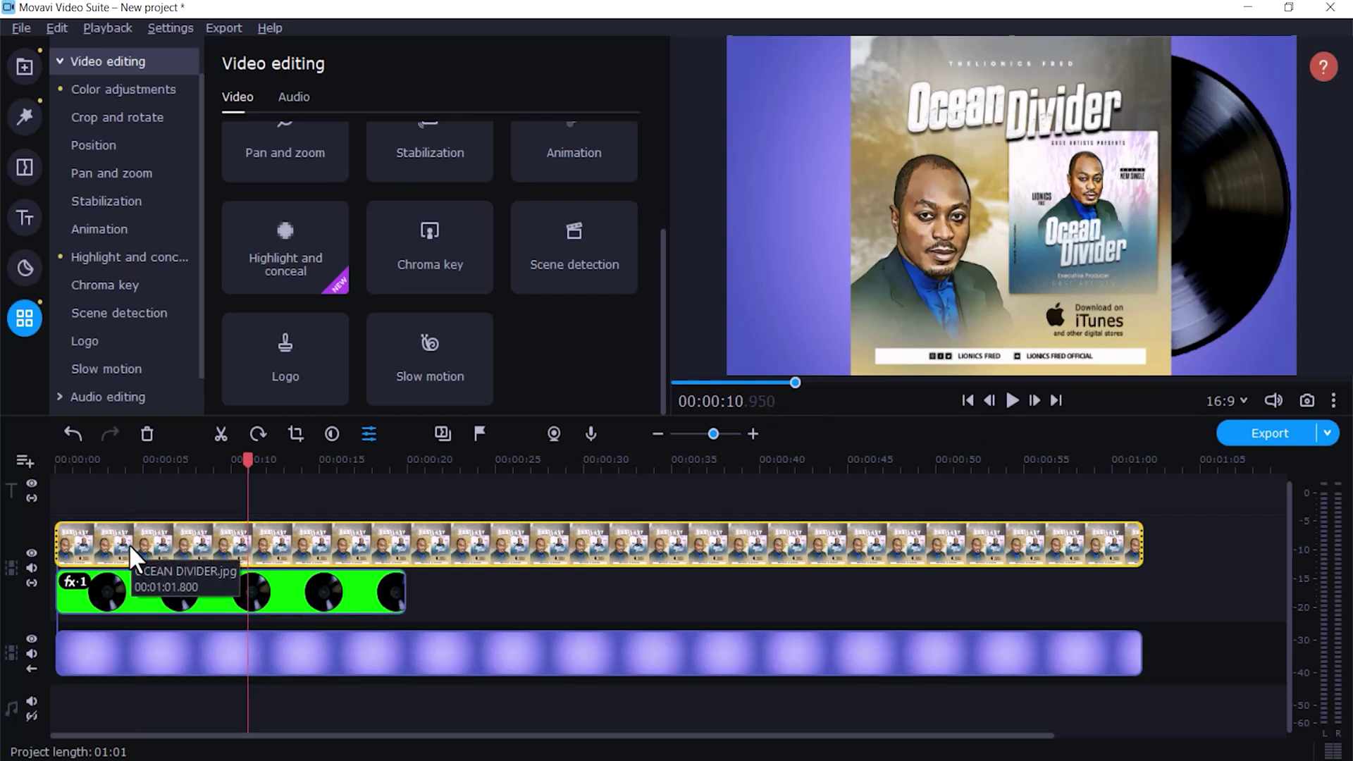
pyautogui.click(94, 145)
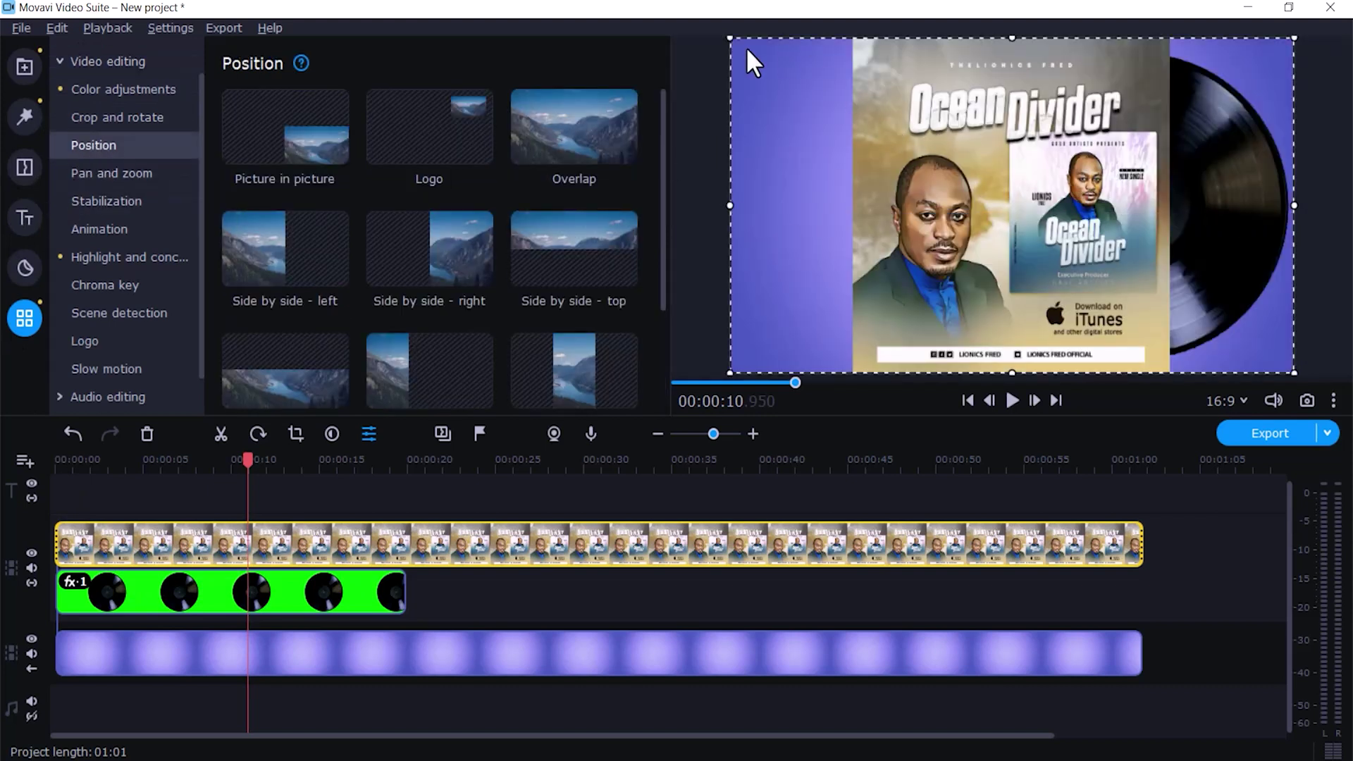
pyautogui.moveTo(730, 38); pyautogui.dragTo(767, 138)
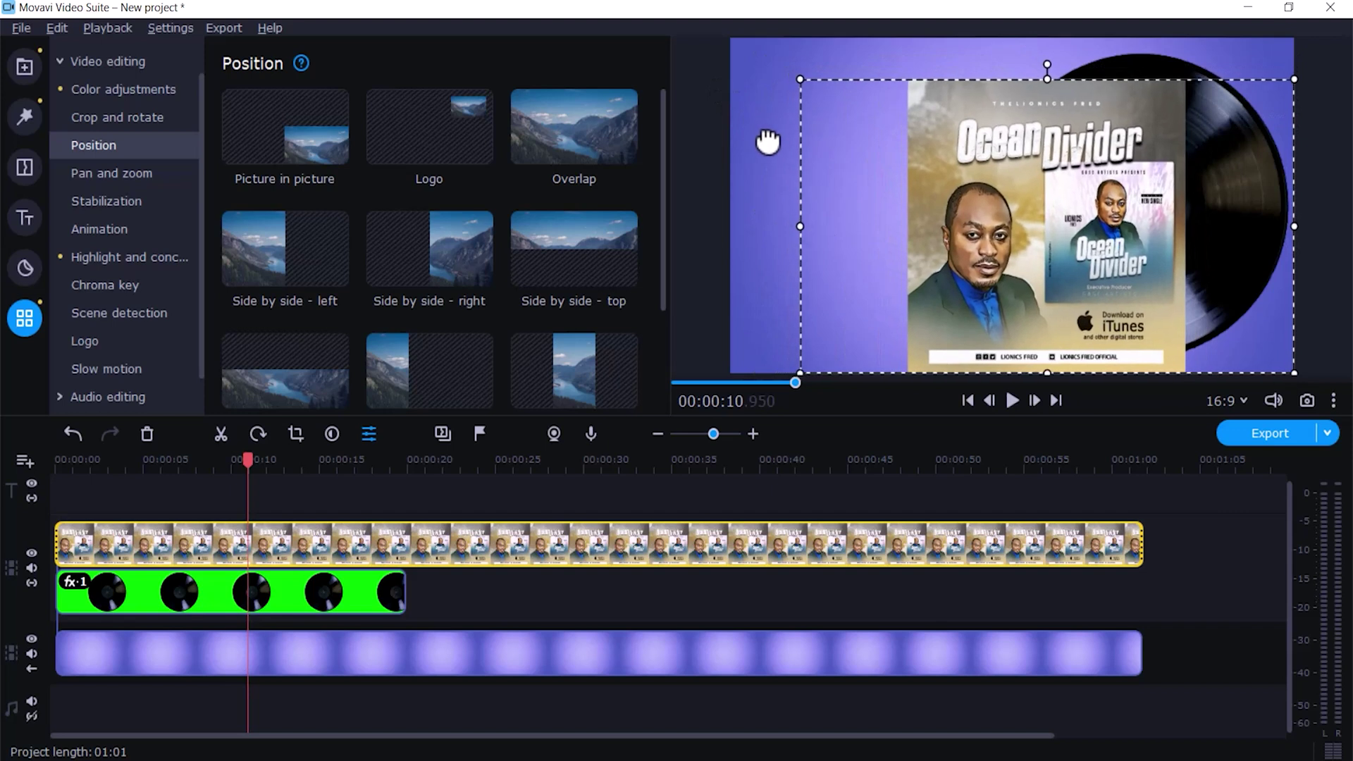
pyautogui.moveTo(1012, 189); pyautogui.dragTo(942, 173)
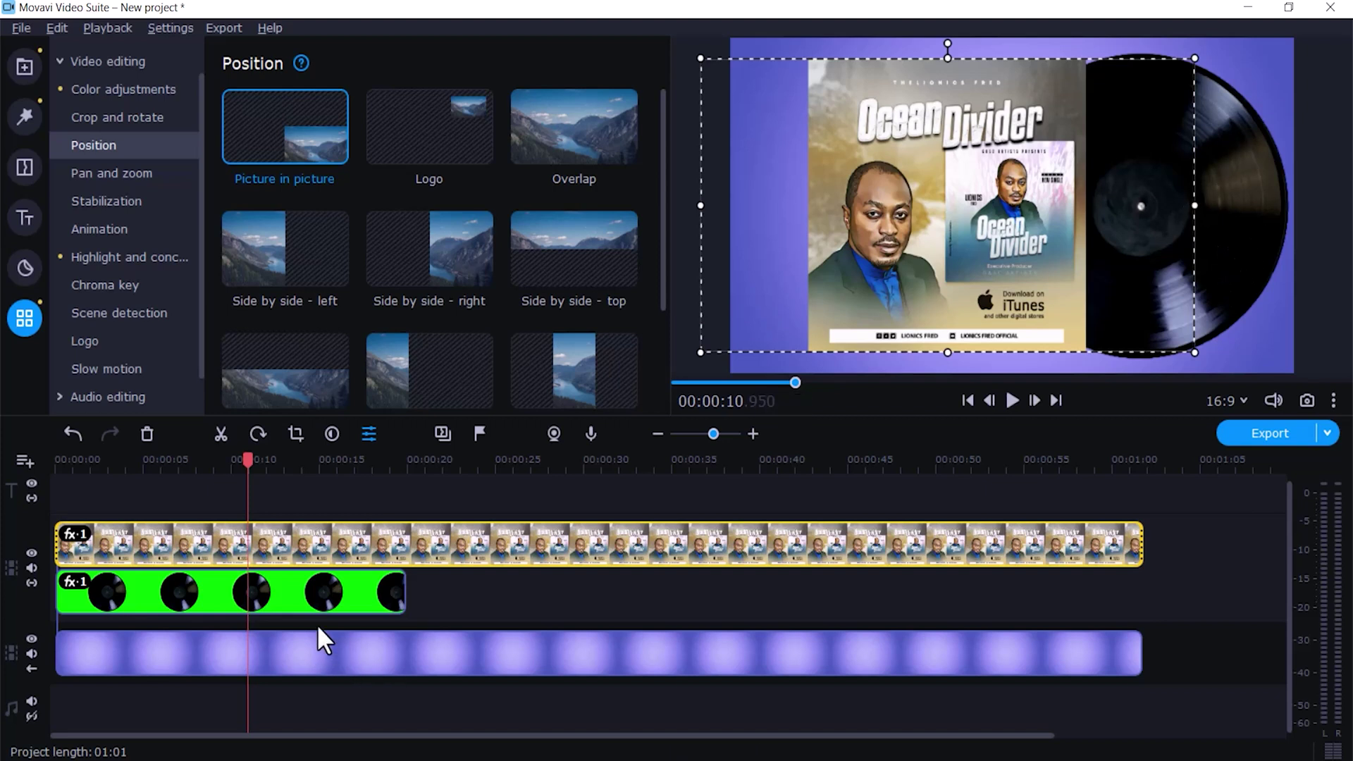
# Step: Scale the CD clip down slightly and centre it vertically in the frame beside the cover image
pyautogui.click(318, 589)
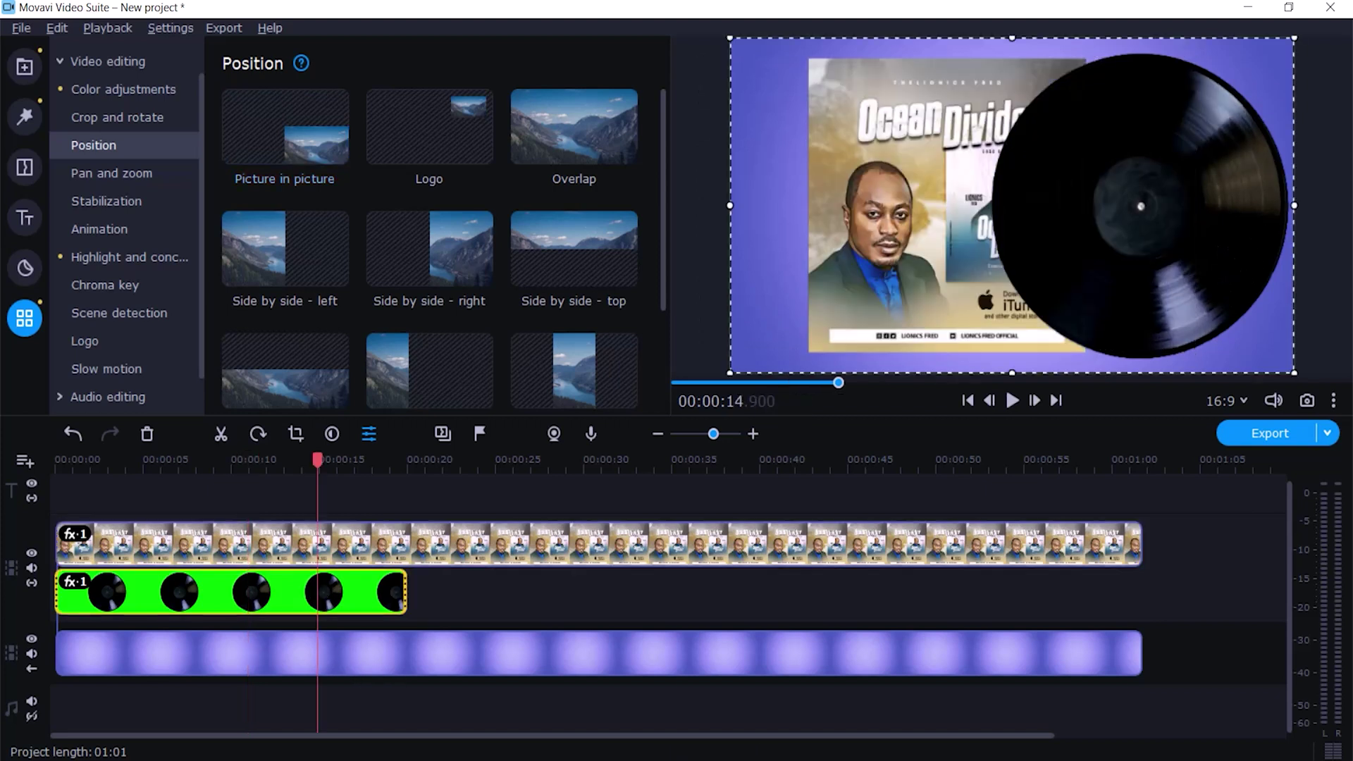
pyautogui.moveTo(1296, 39); pyautogui.dragTo(1232, 86)
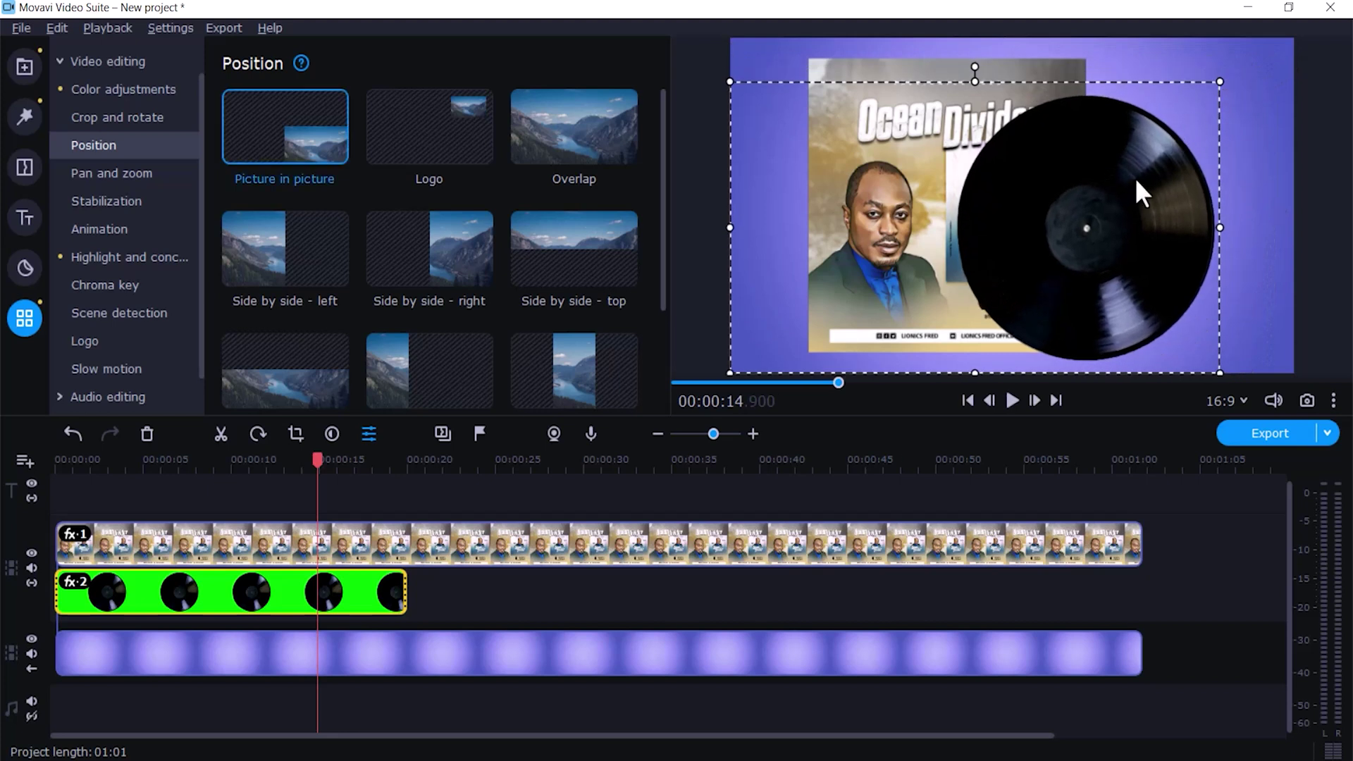
pyautogui.moveTo(1131, 180); pyautogui.dragTo(1130, 166)
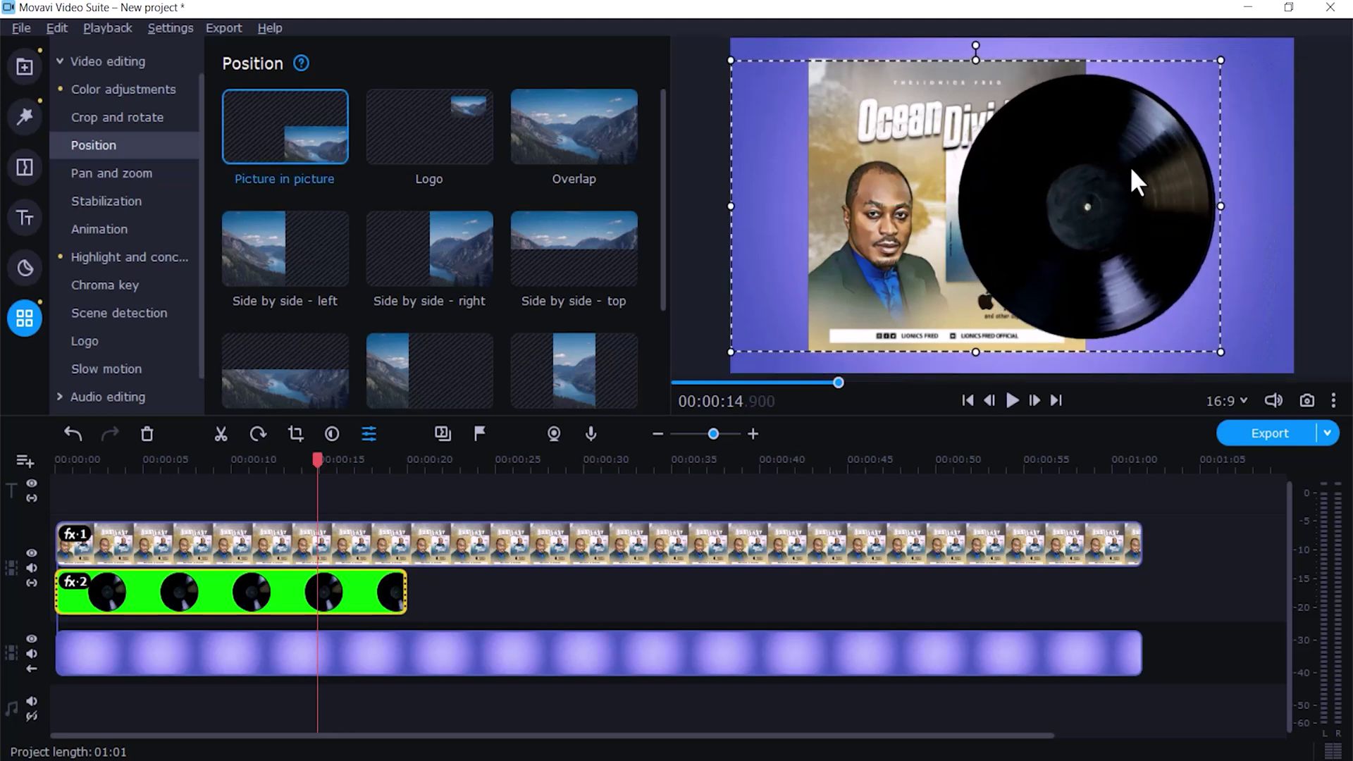
# Step: Fine-tune the disc's size to about the cover's height, nudge it into vertical alignment, and play back the result
pyautogui.scroll(5, 1005, 209)
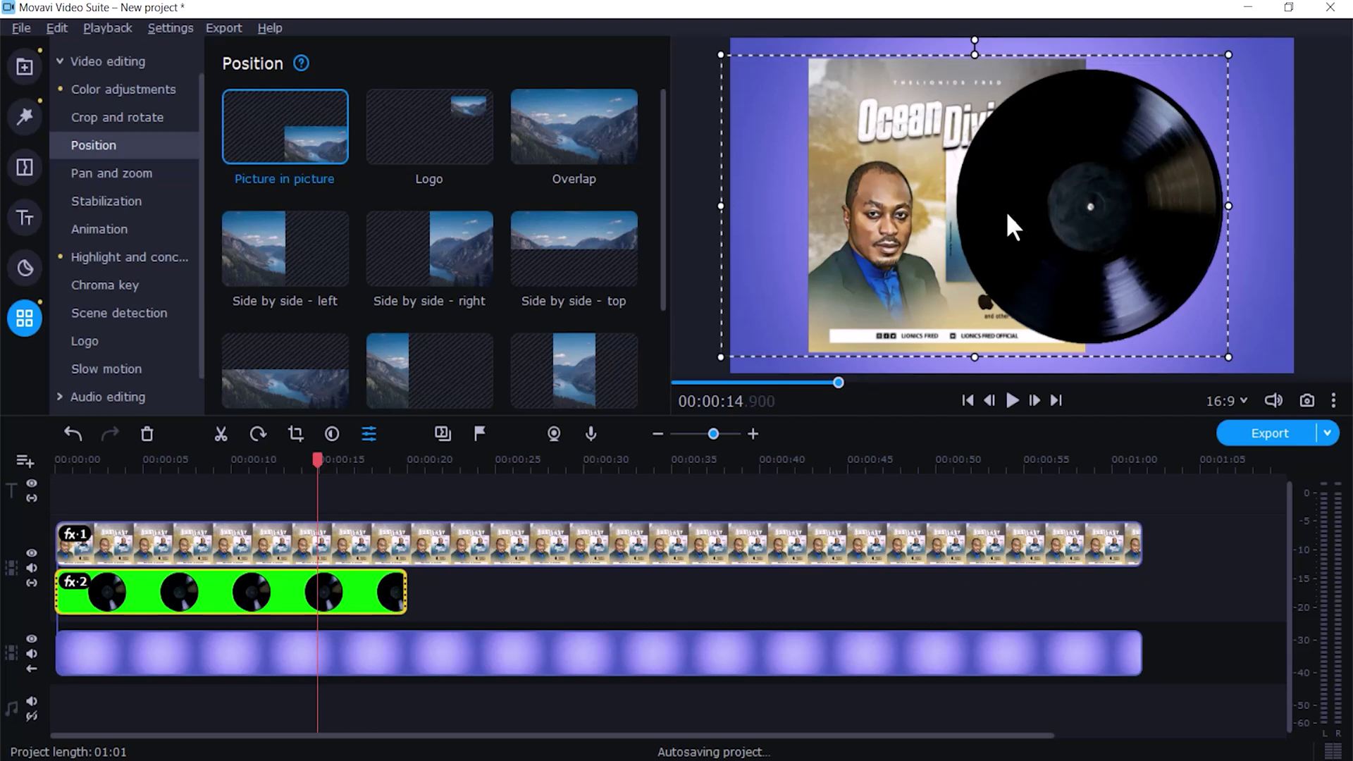
pyautogui.scroll(-3, 1009, 211)
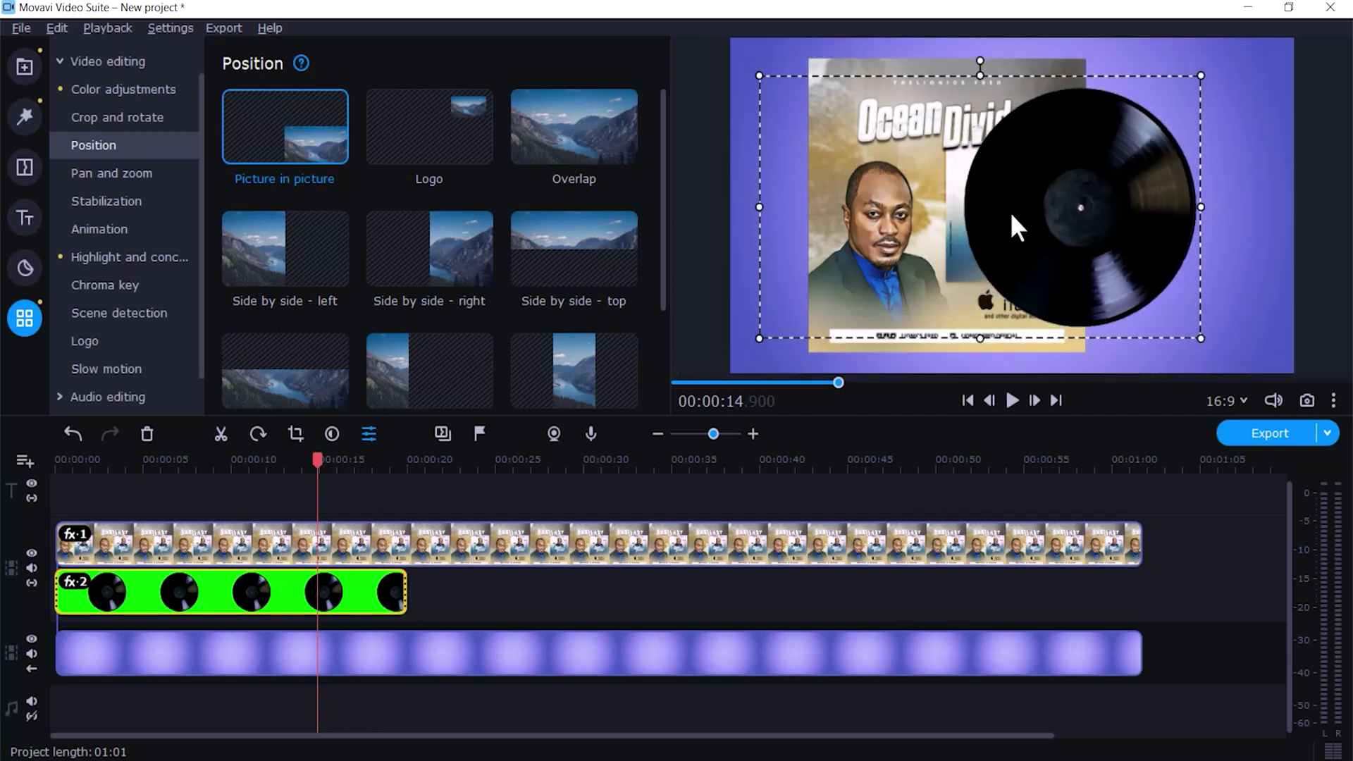
pyautogui.scroll(-2, 1009, 212)
pyautogui.scroll(-2, 1009, 211)
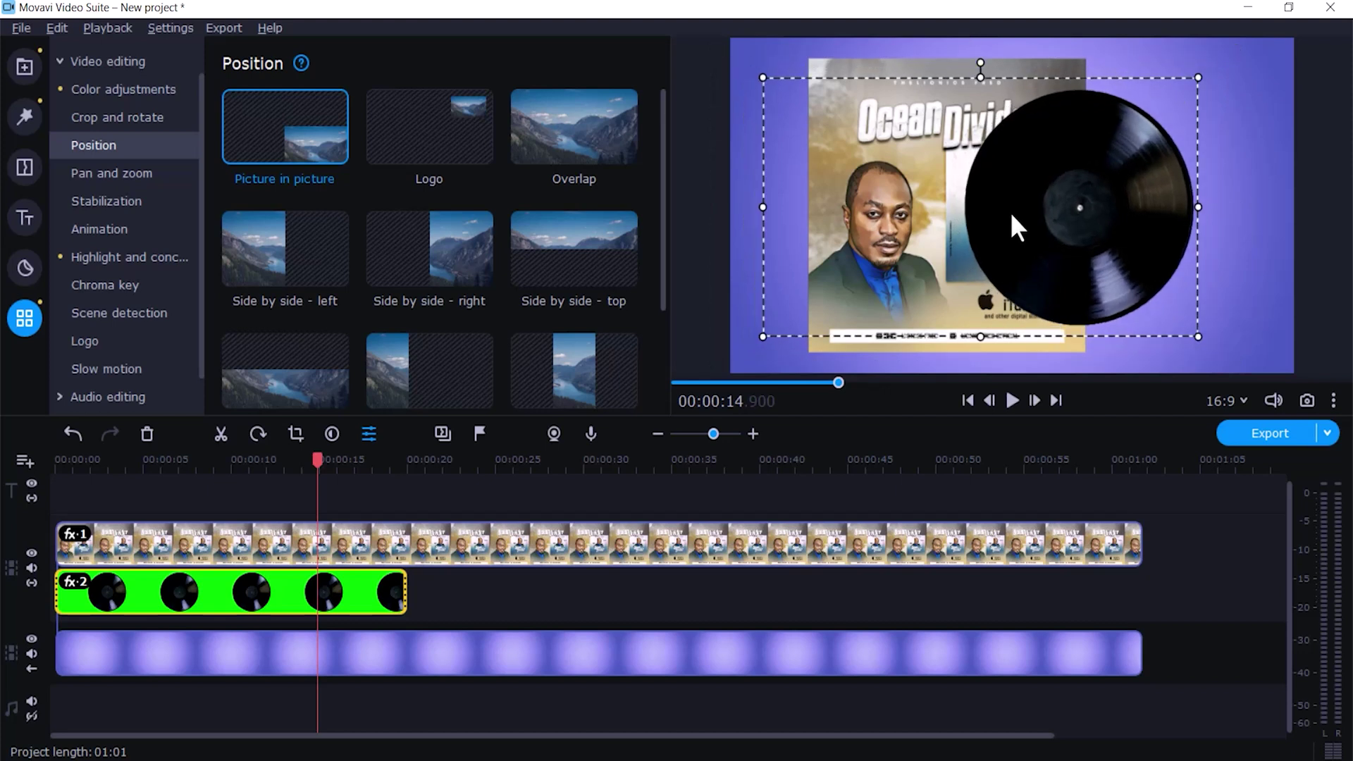
pyautogui.scroll(3, 1010, 211)
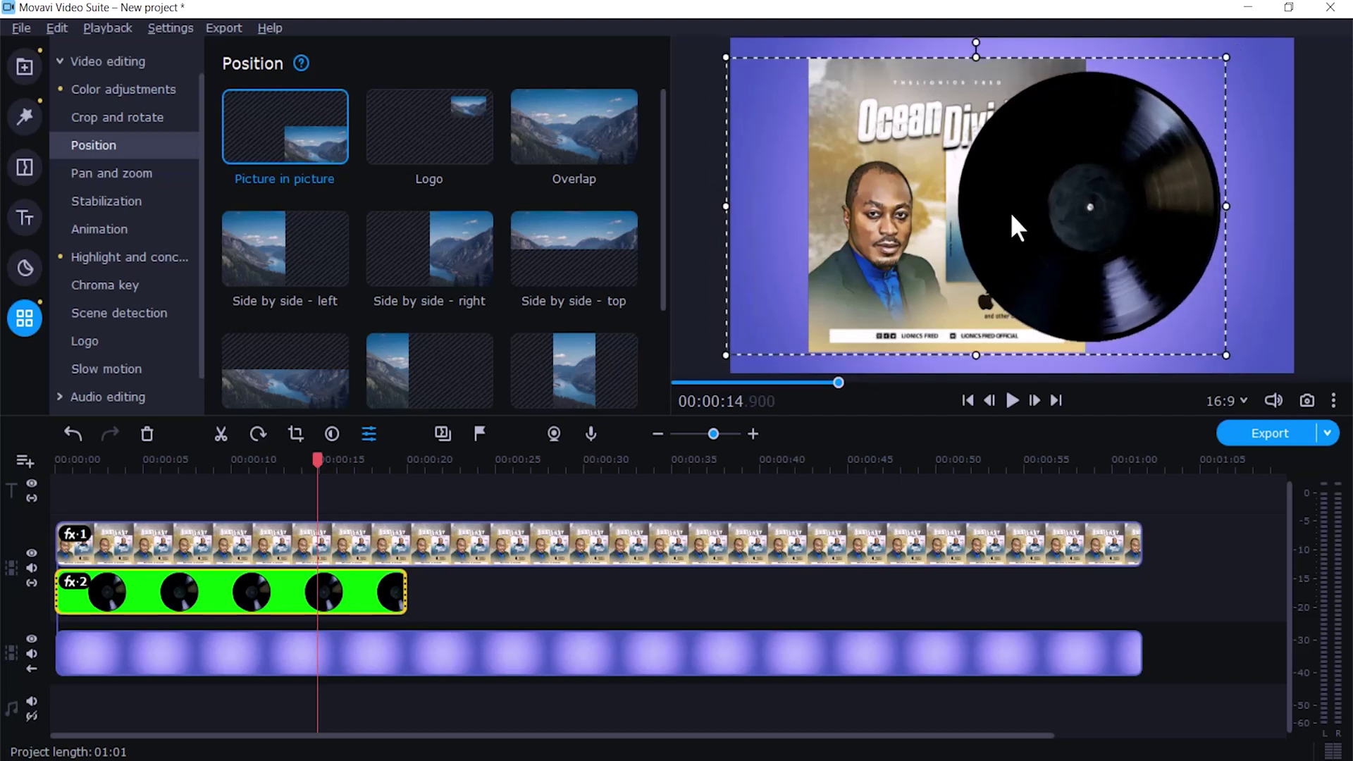
pyautogui.scroll(-4, 1009, 212)
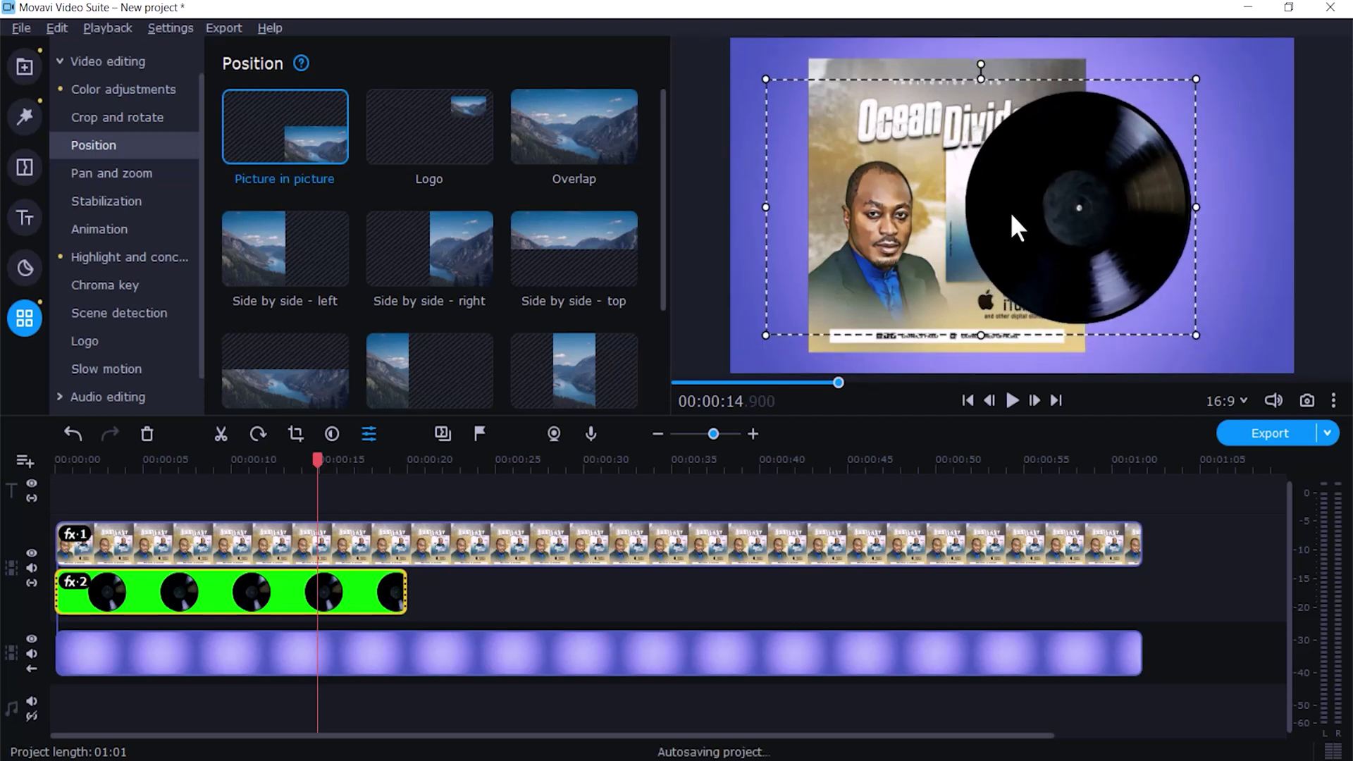
pyautogui.scroll(3, 1009, 211)
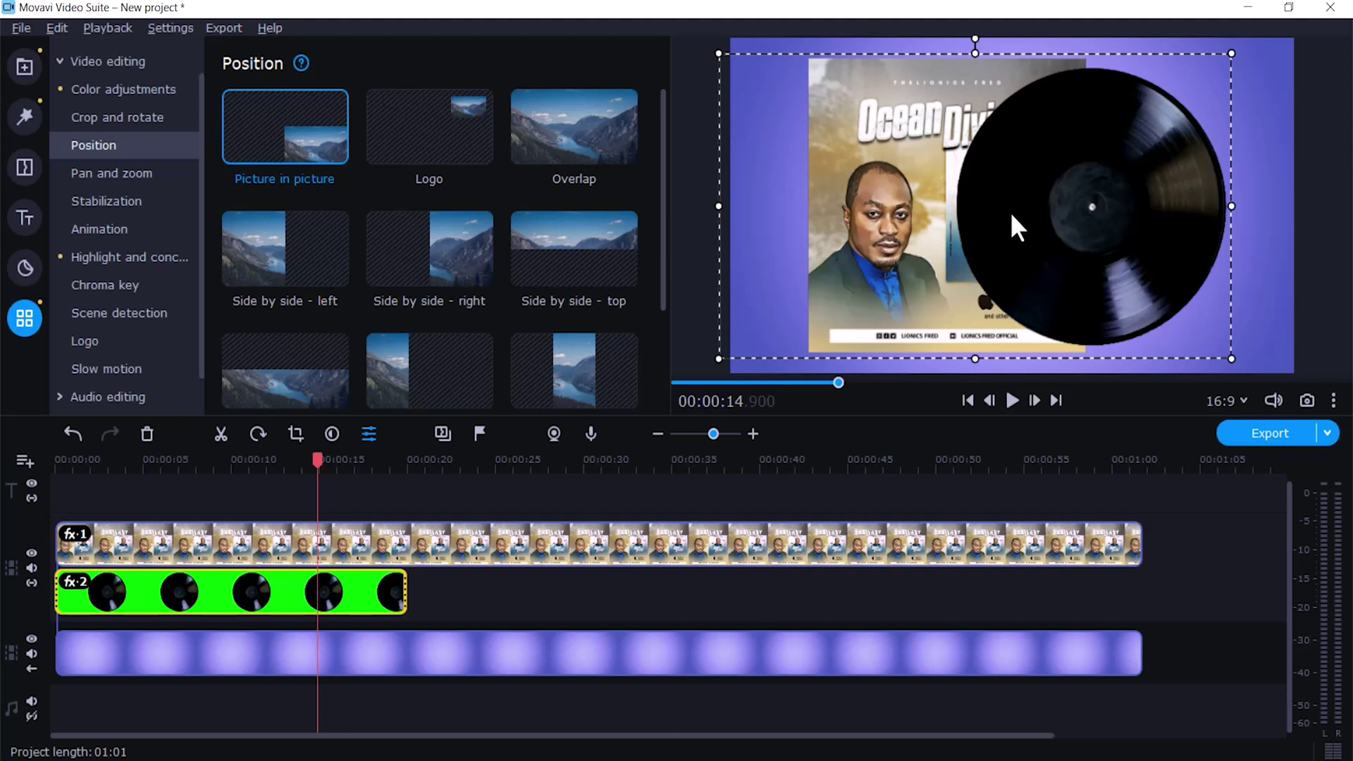
pyautogui.moveTo(1094, 213); pyautogui.dragTo(1093, 210)
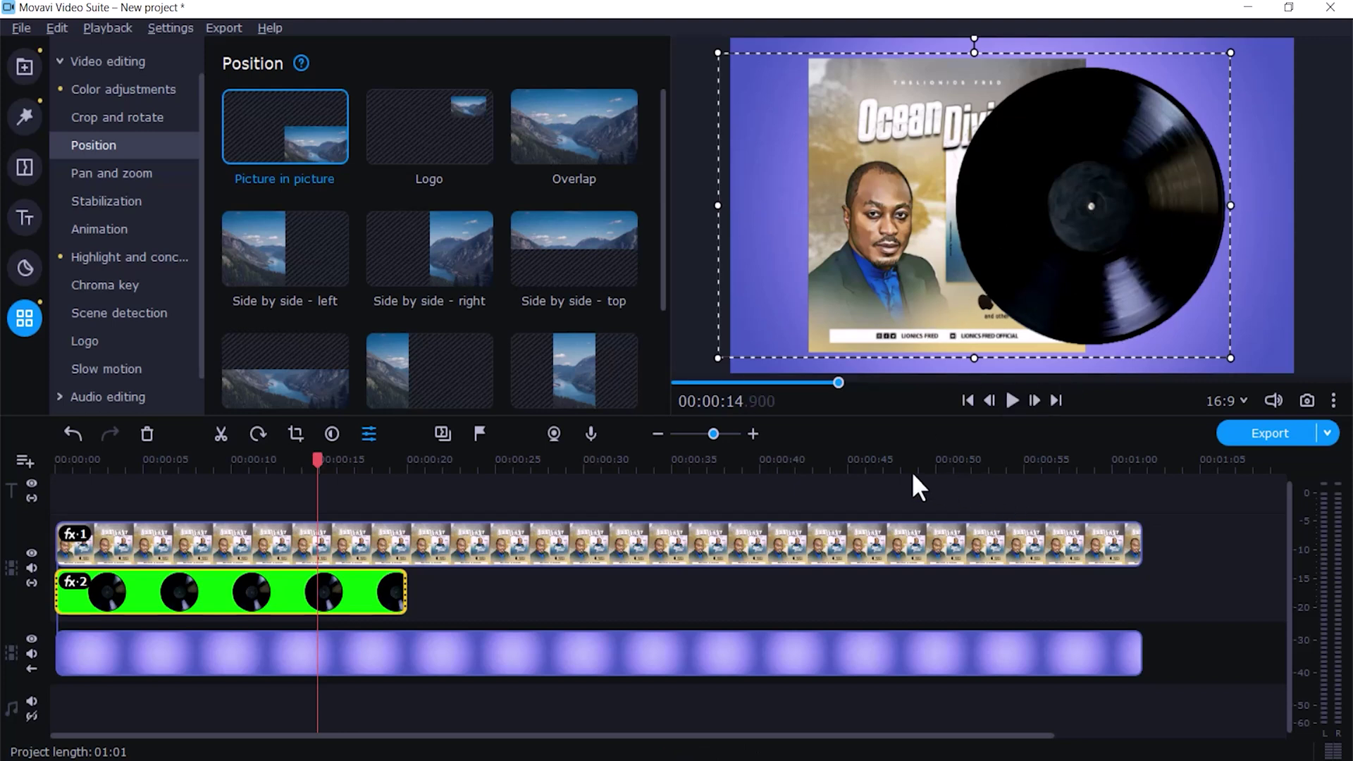
pyautogui.click(1007, 401)
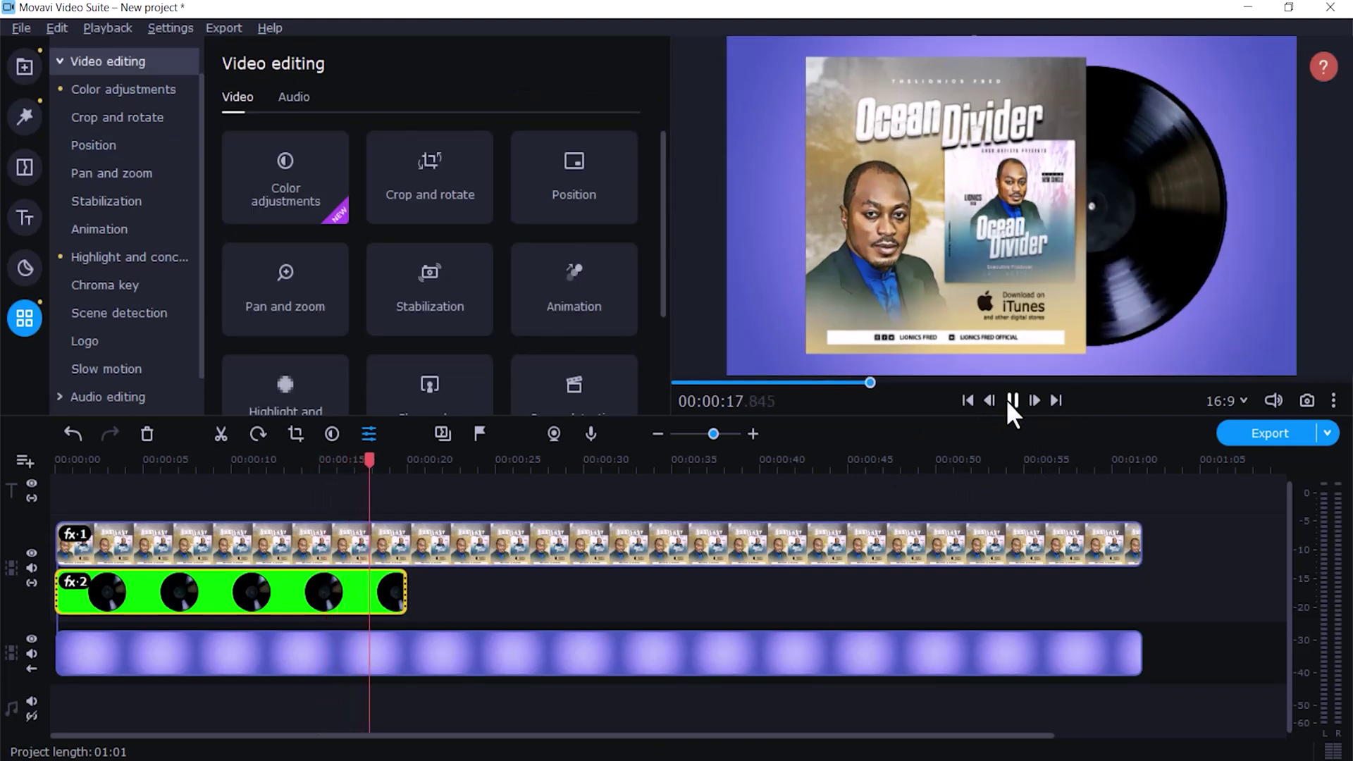
pyautogui.click(1014, 401)
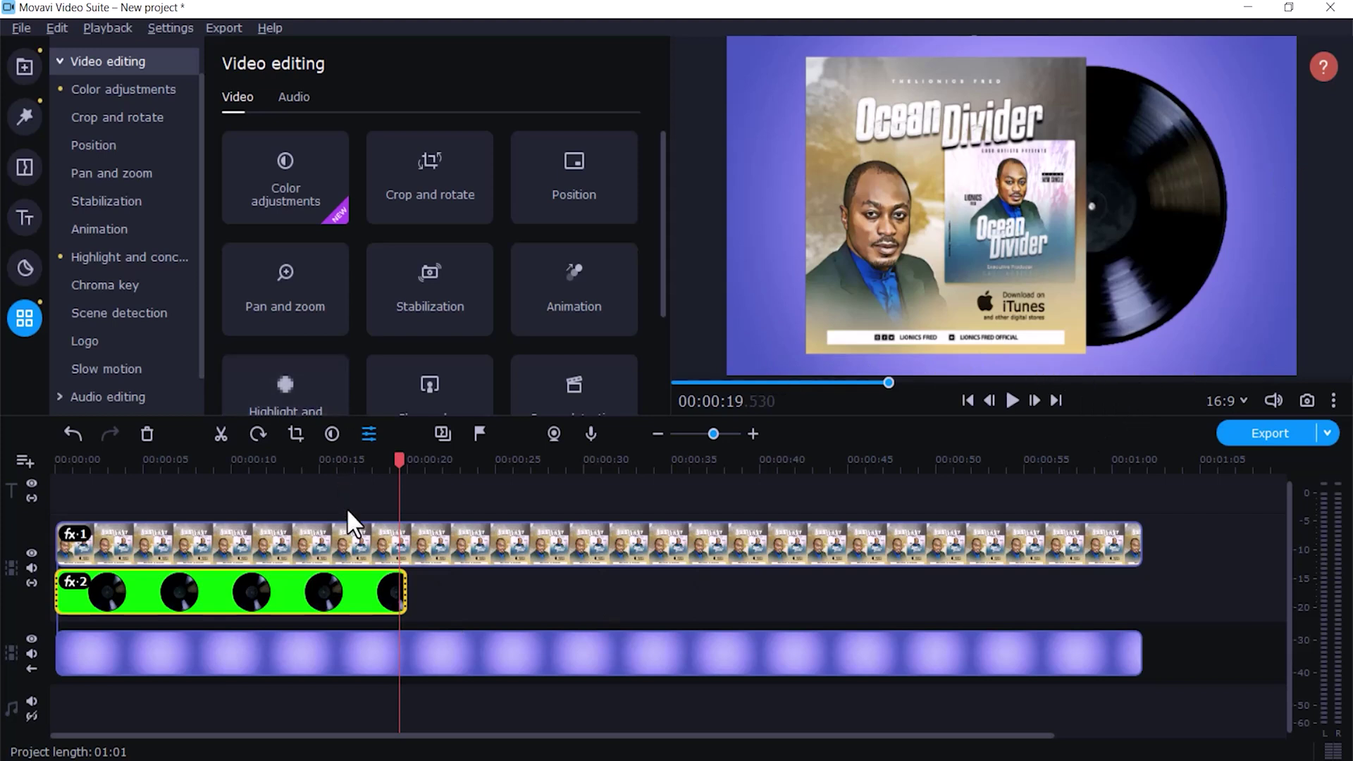
# Step: Scale the cover image down further in two passes, recentring it vertically in the left half of the frame
pyautogui.click(323, 532)
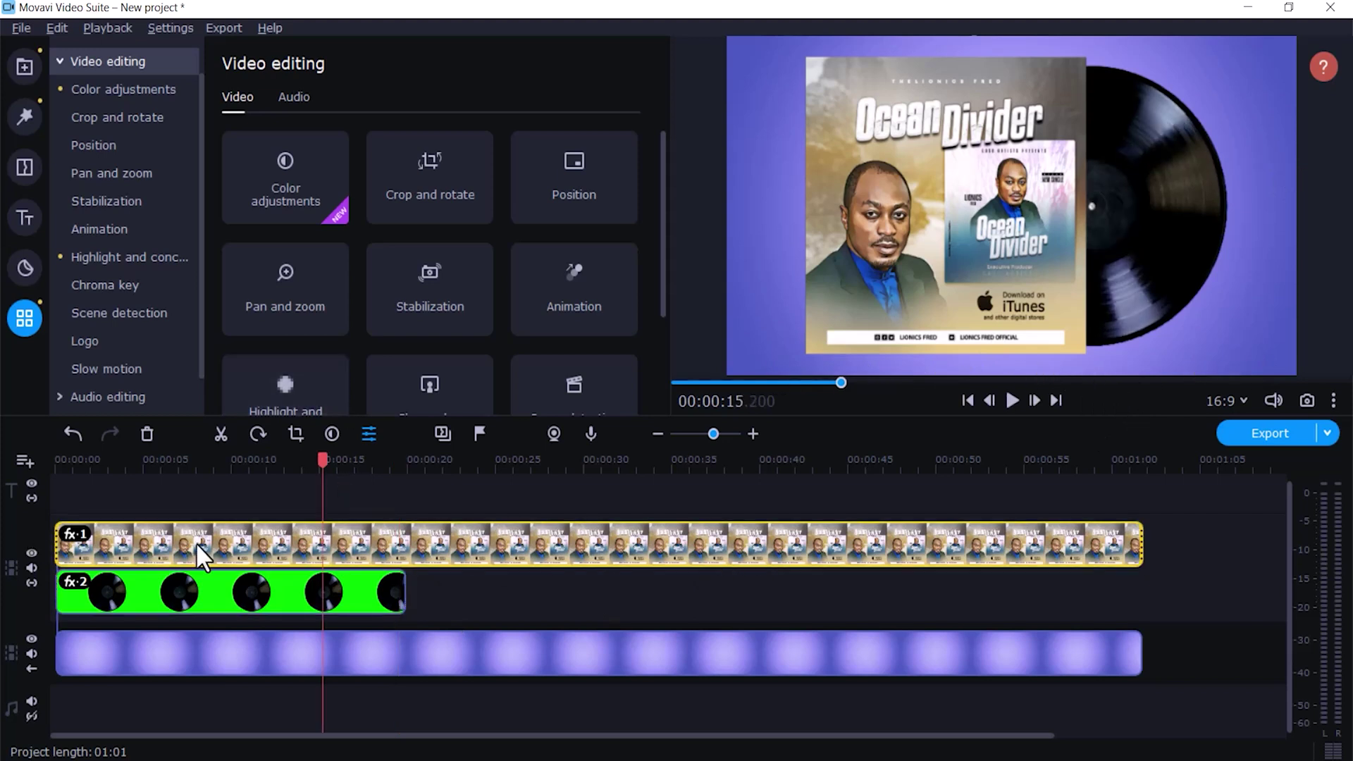
pyautogui.click(779, 540)
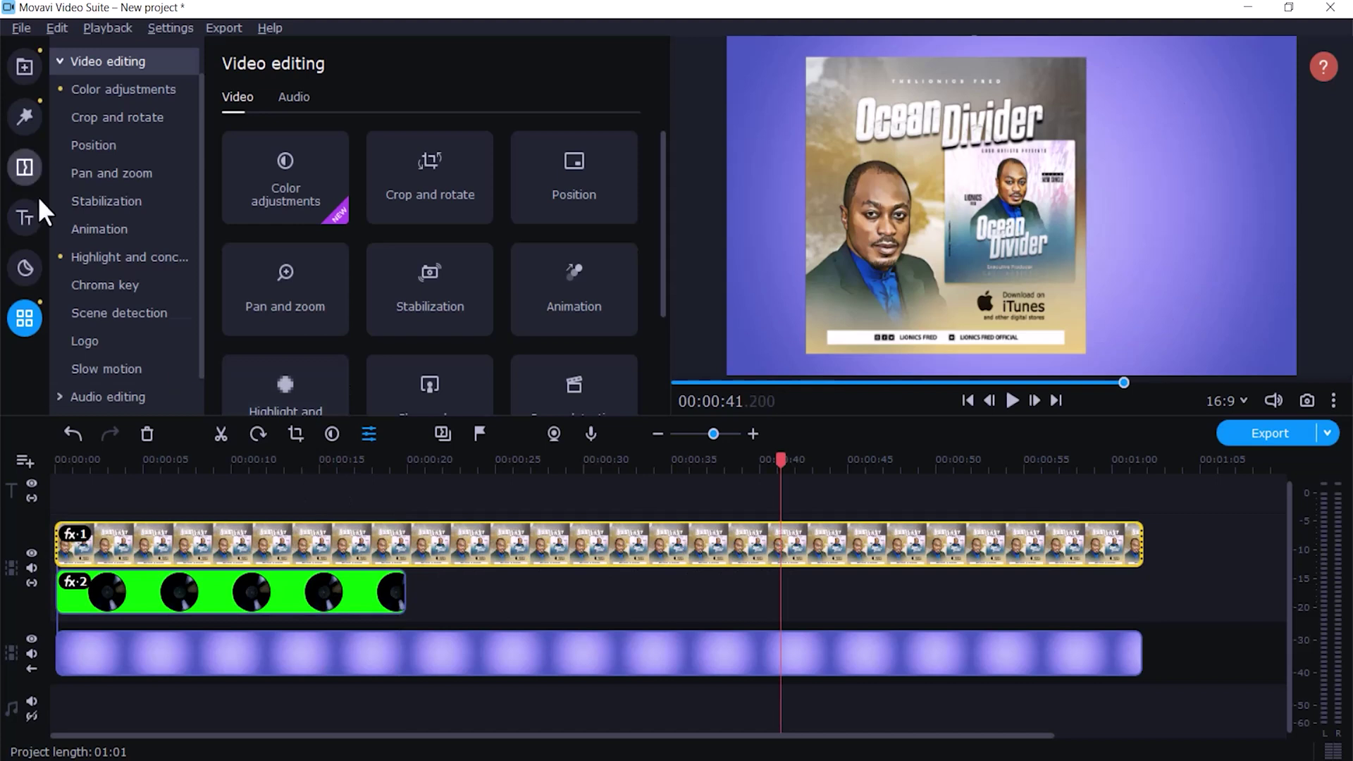
pyautogui.click(87, 145)
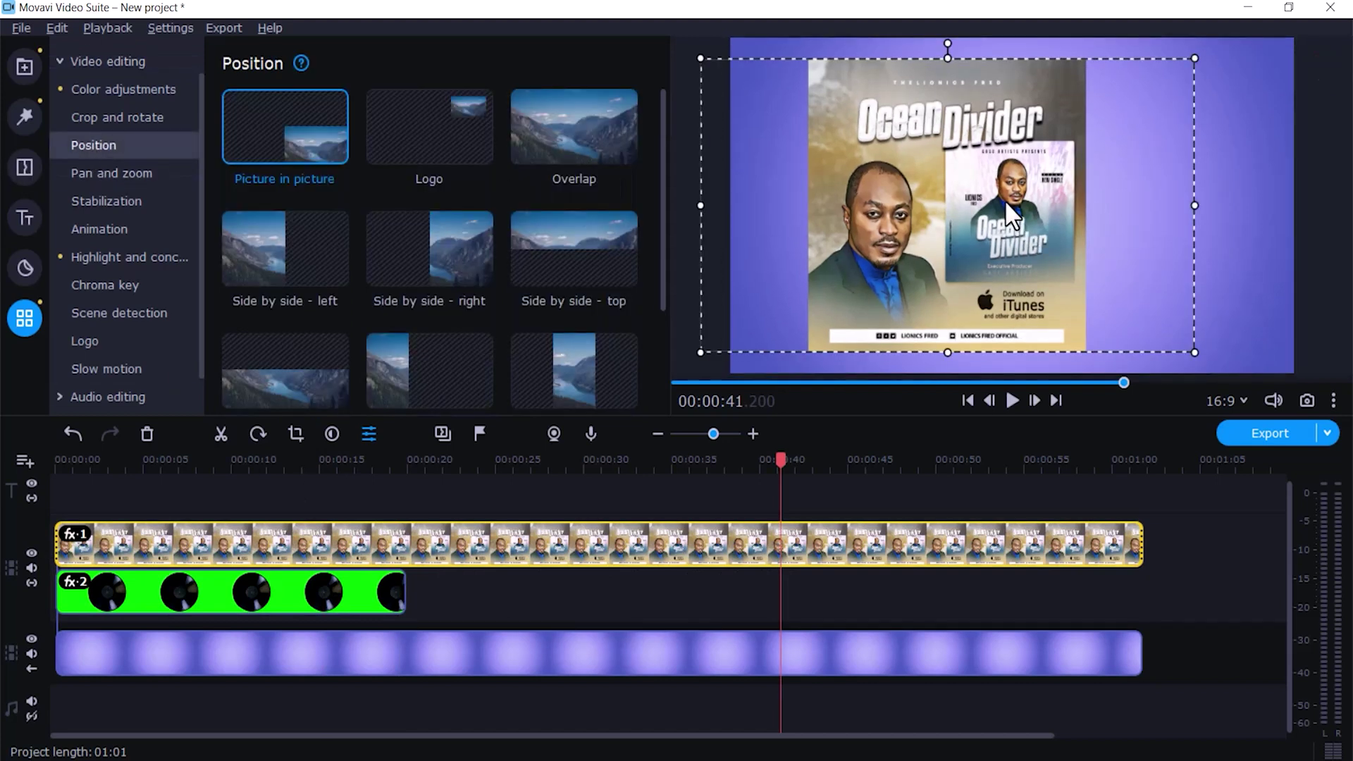
pyautogui.moveTo(1195, 58); pyautogui.dragTo(1159, 83)
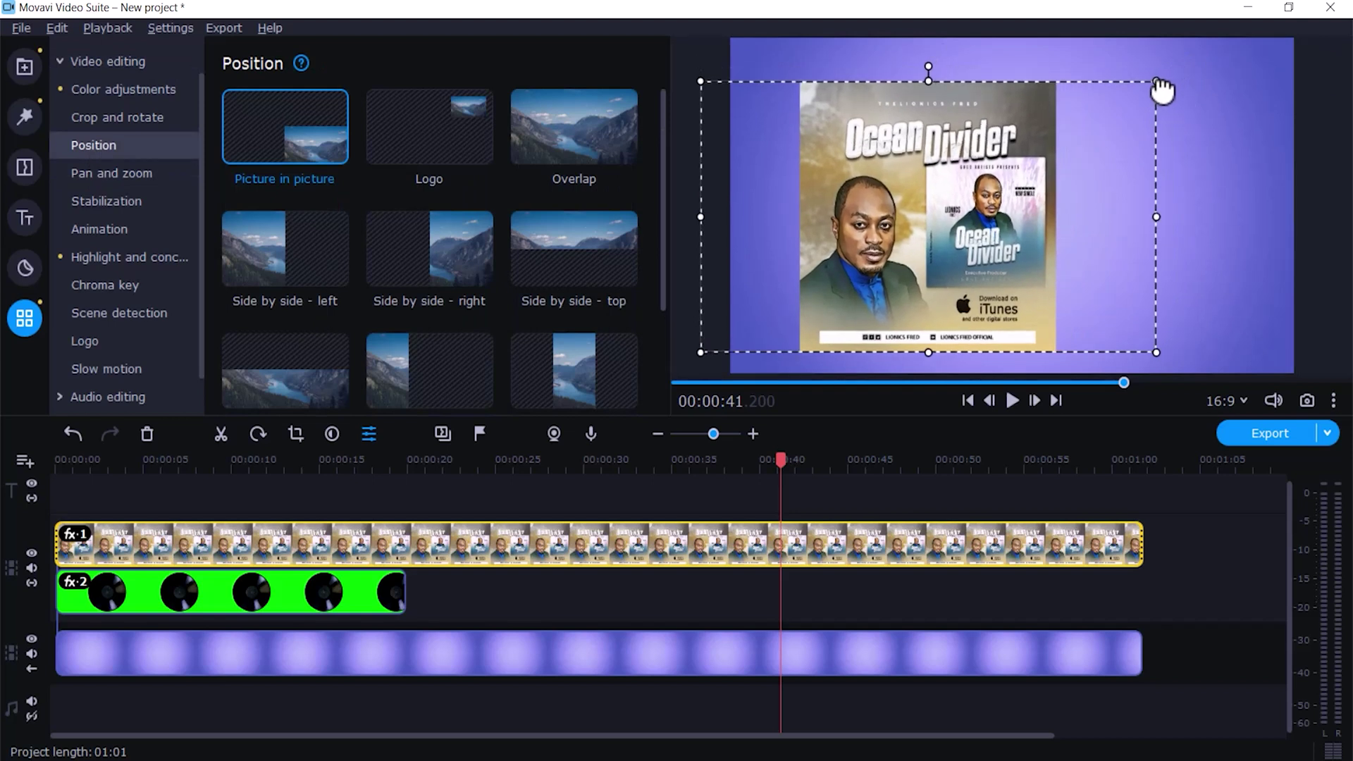
pyautogui.moveTo(920, 220); pyautogui.dragTo(943, 194)
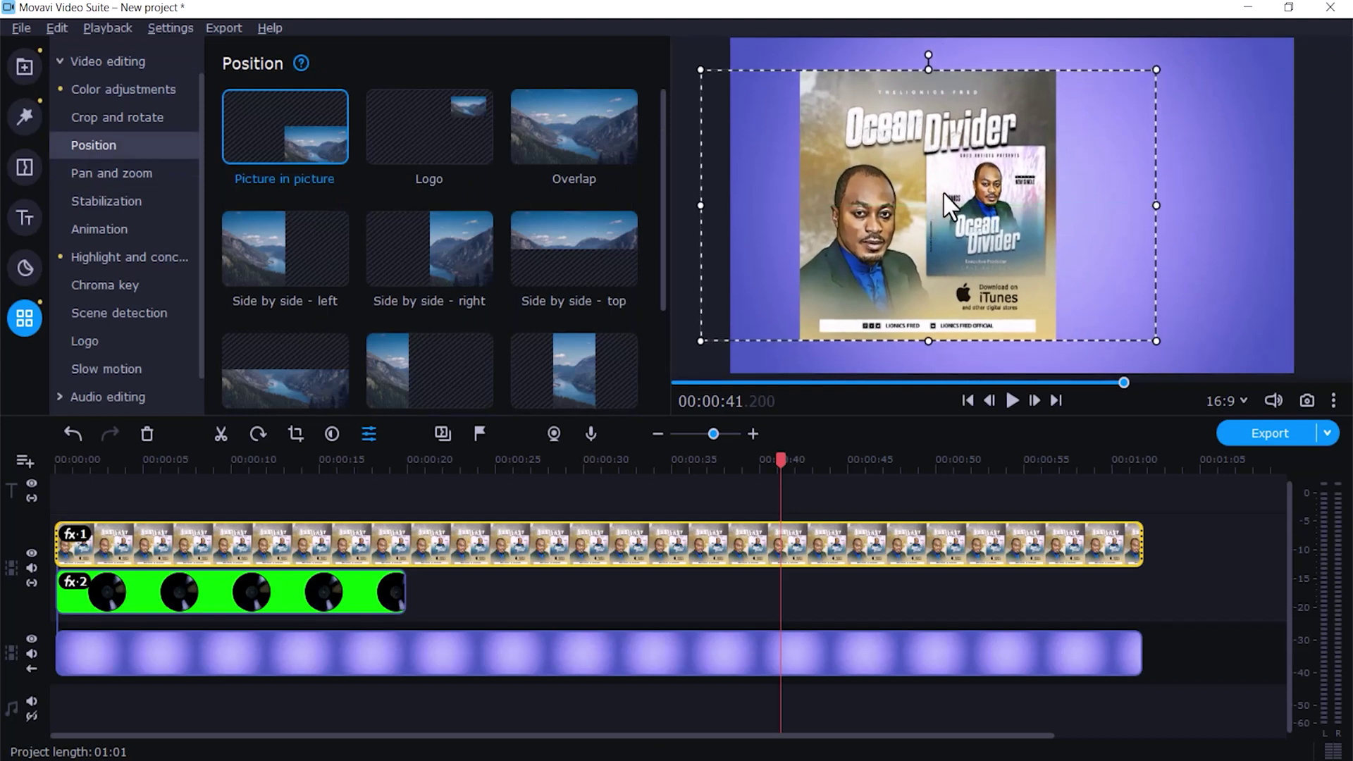
pyautogui.moveTo(1153, 61); pyautogui.dragTo(1129, 79)
pyautogui.moveTo(909, 205); pyautogui.dragTo(912, 197)
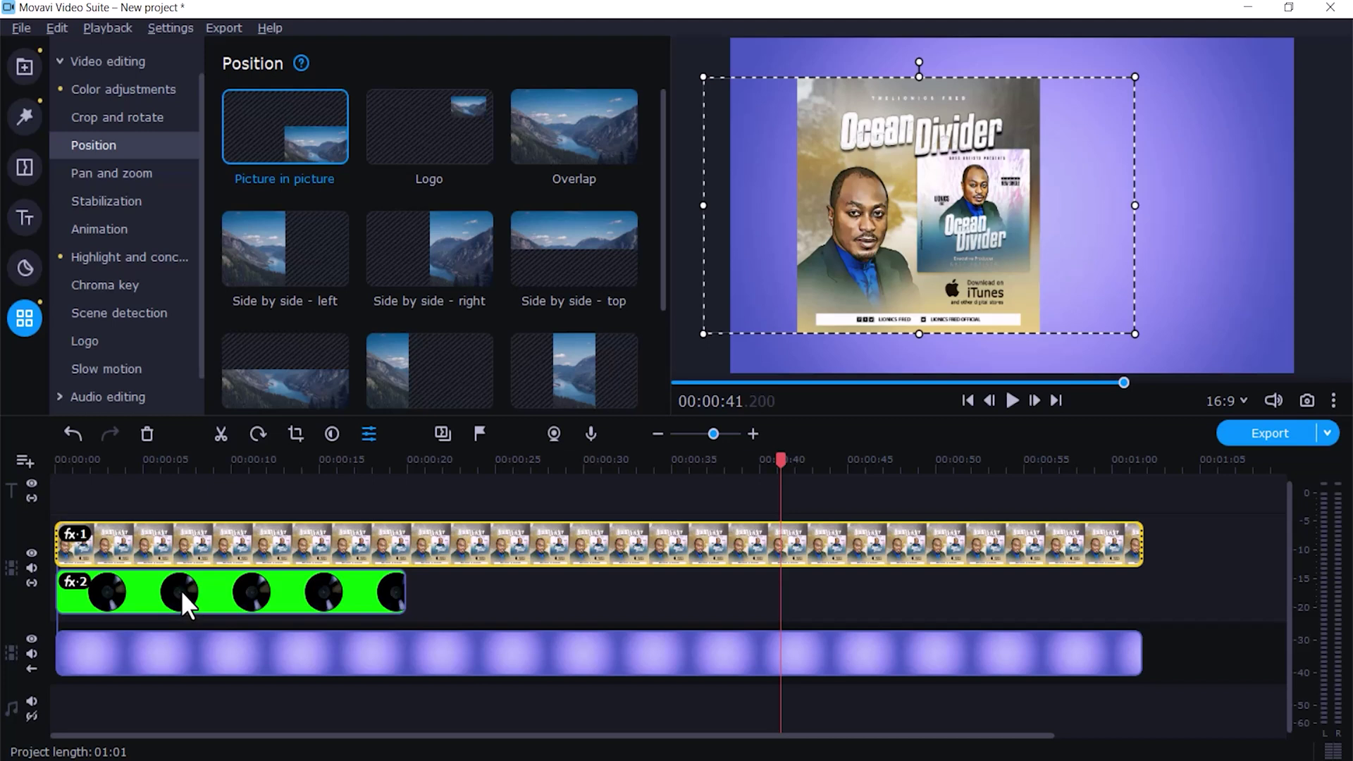
# Step: Shrink the CD clip to suit the smaller cover, centre it vertically behind the cover's right edge, and play from the beginning
pyautogui.click(220, 596)
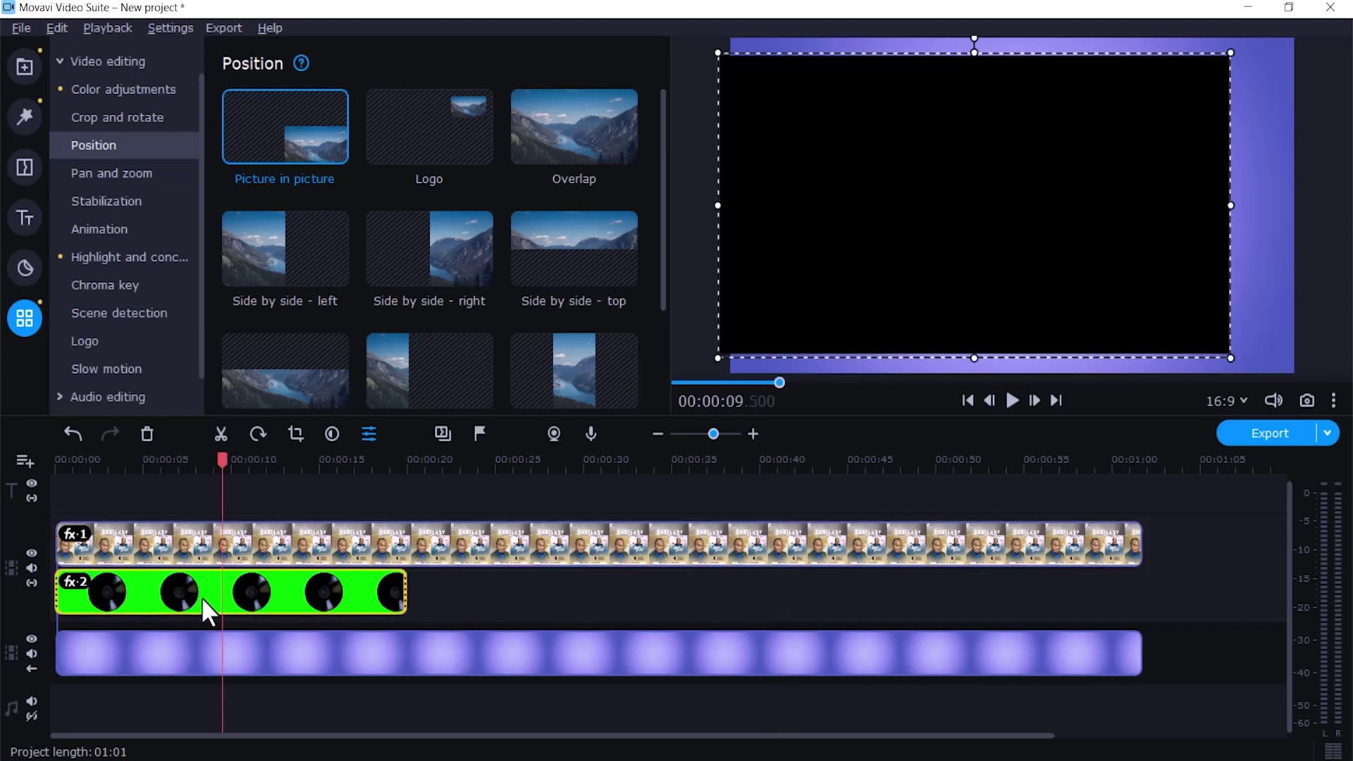
pyautogui.moveTo(1230, 52); pyautogui.dragTo(1165, 93)
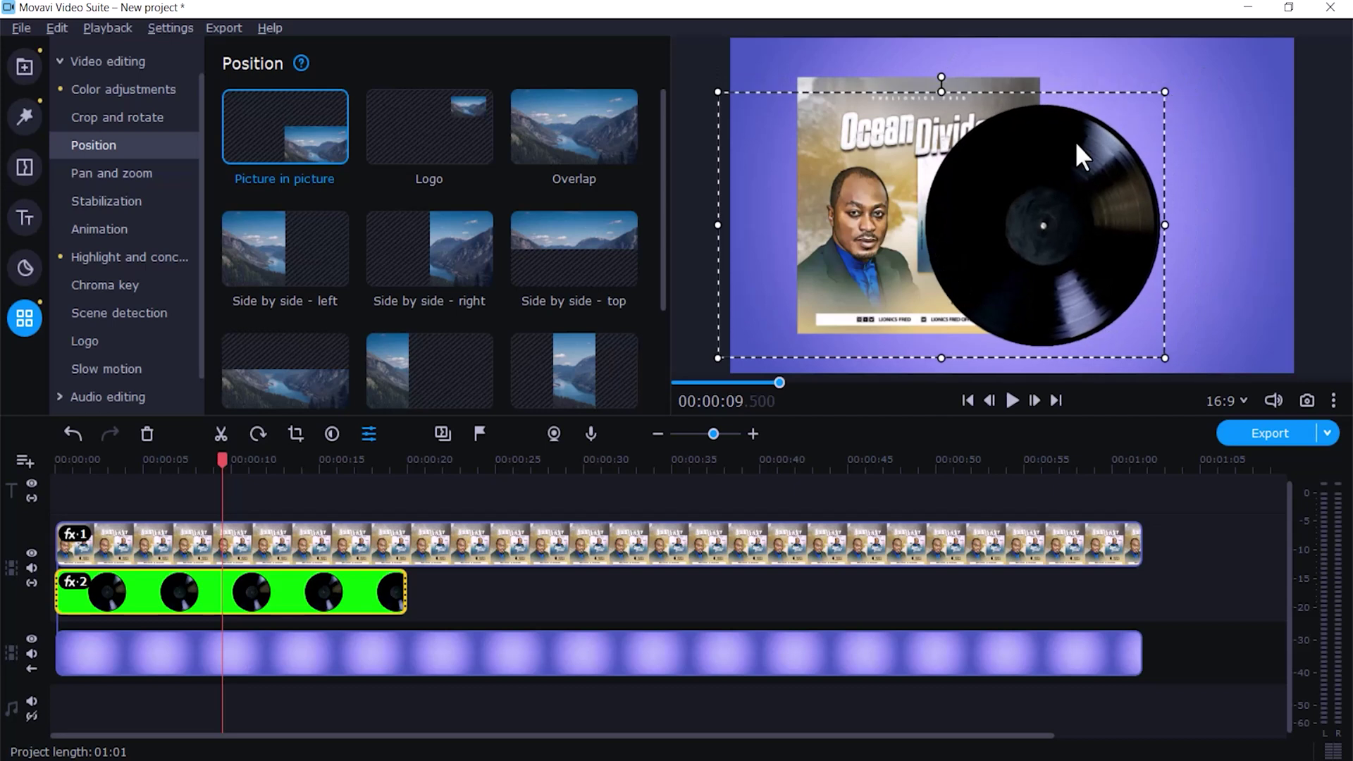
pyautogui.moveTo(1061, 173); pyautogui.dragTo(1056, 151)
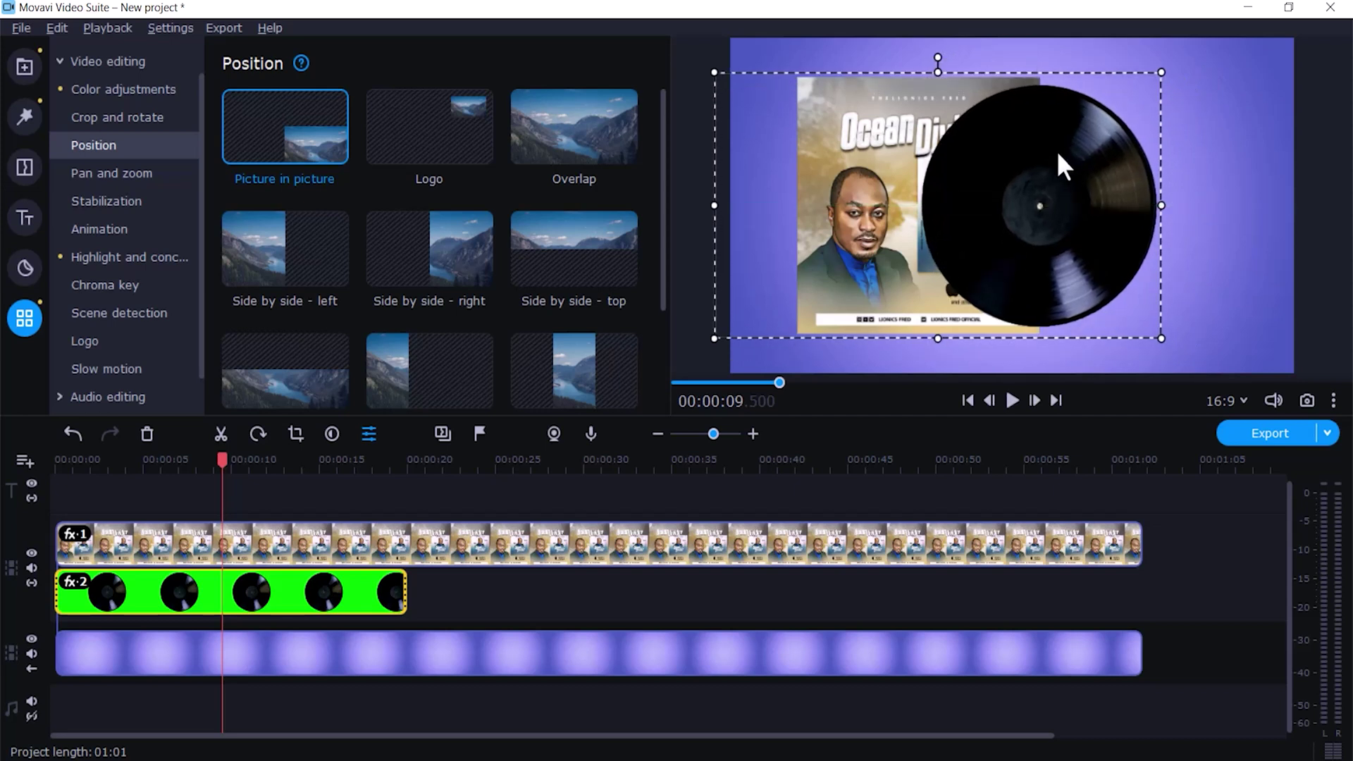
pyautogui.click(1011, 400)
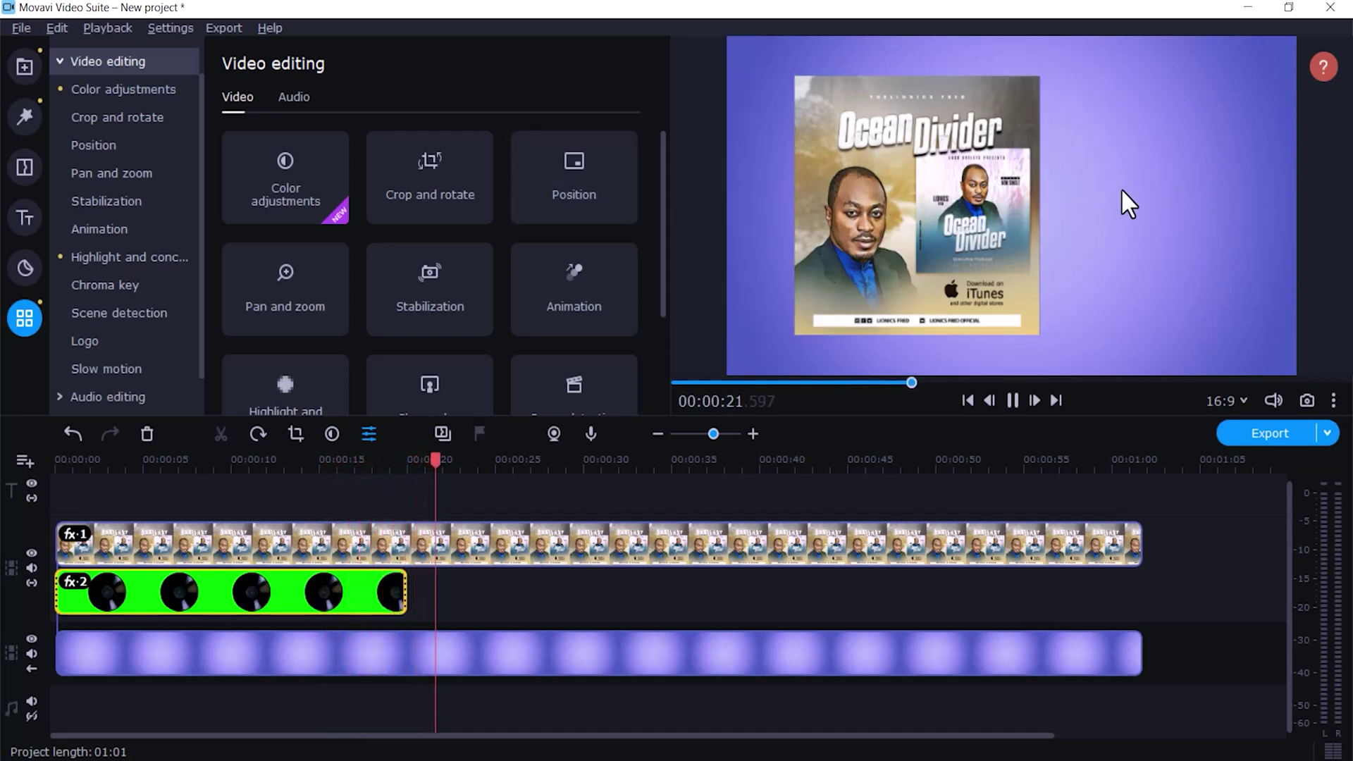
pyautogui.click(59, 461)
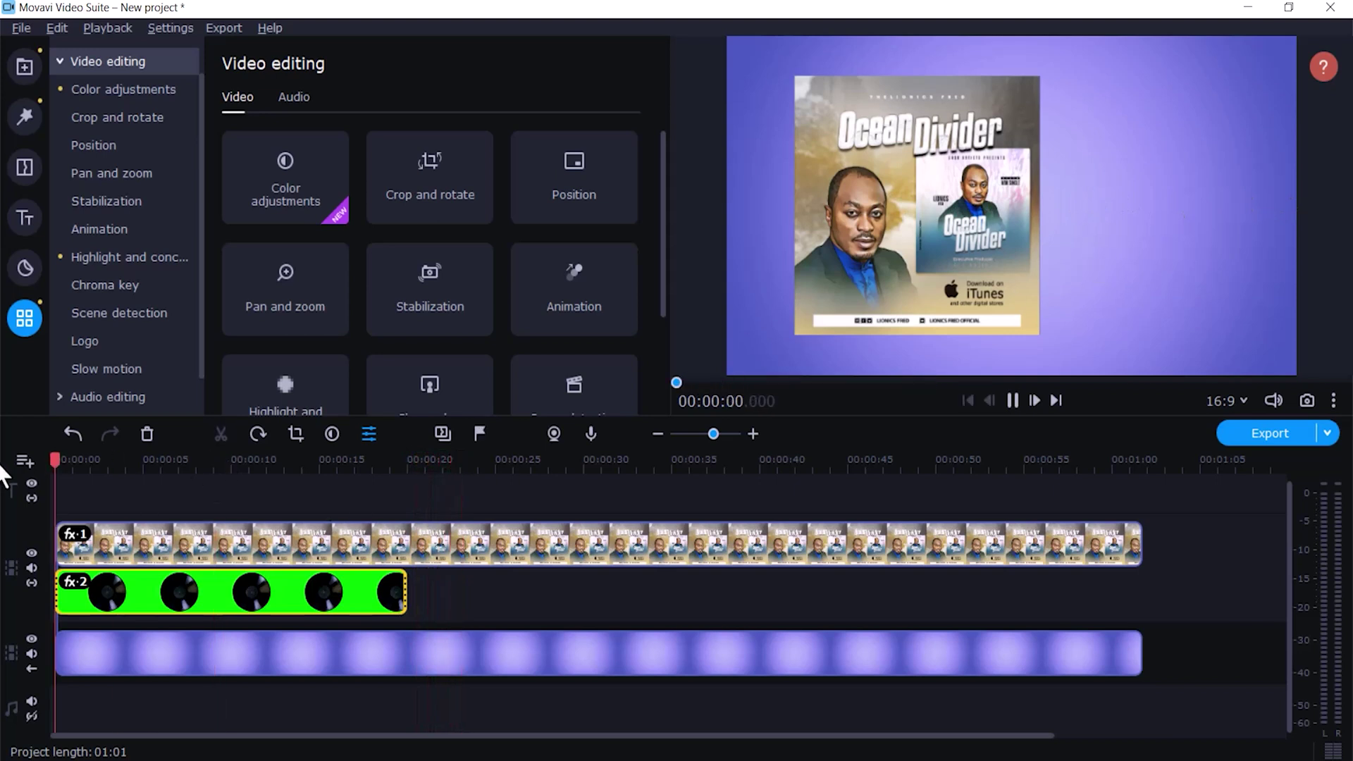
pyautogui.click(1013, 402)
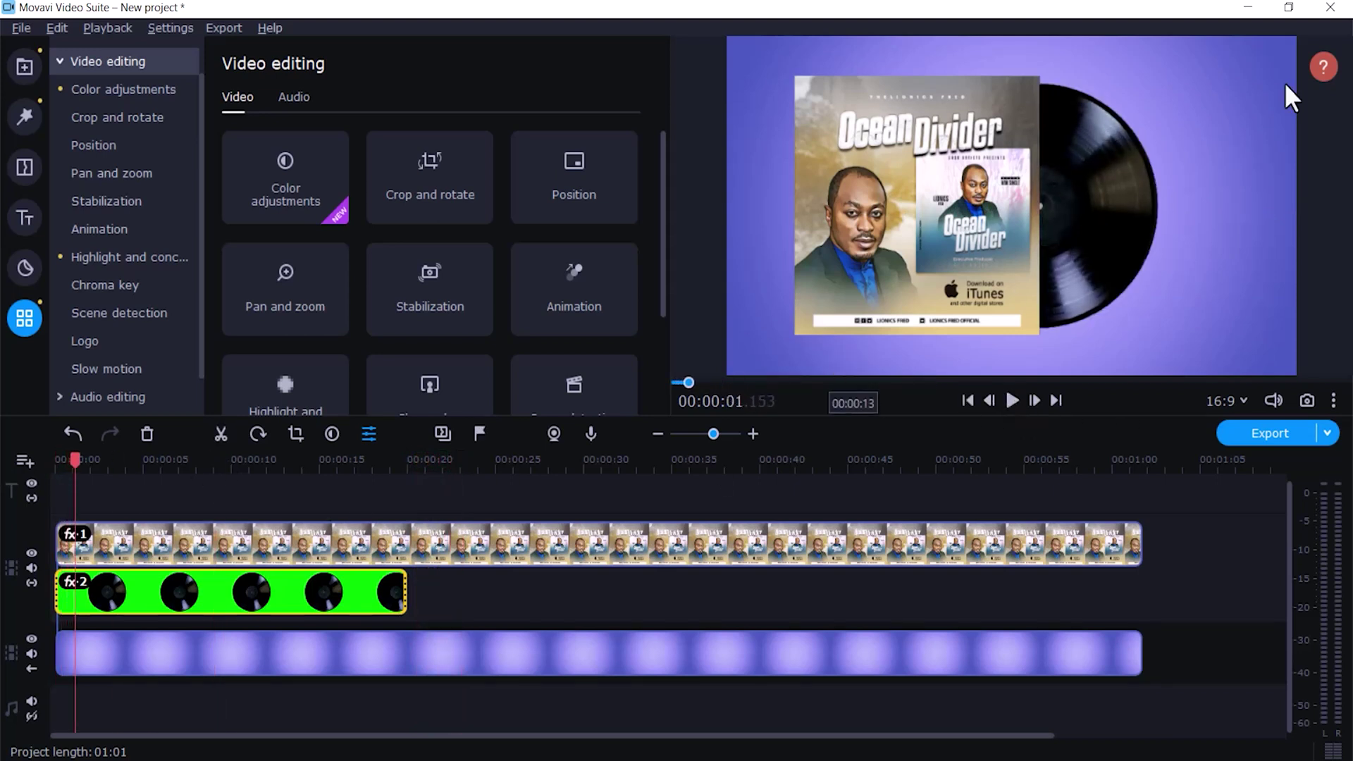
# Step: Shift the CD clip horizontally to the right in the frame so more of the disc extends past the cover
pyautogui.click(269, 599)
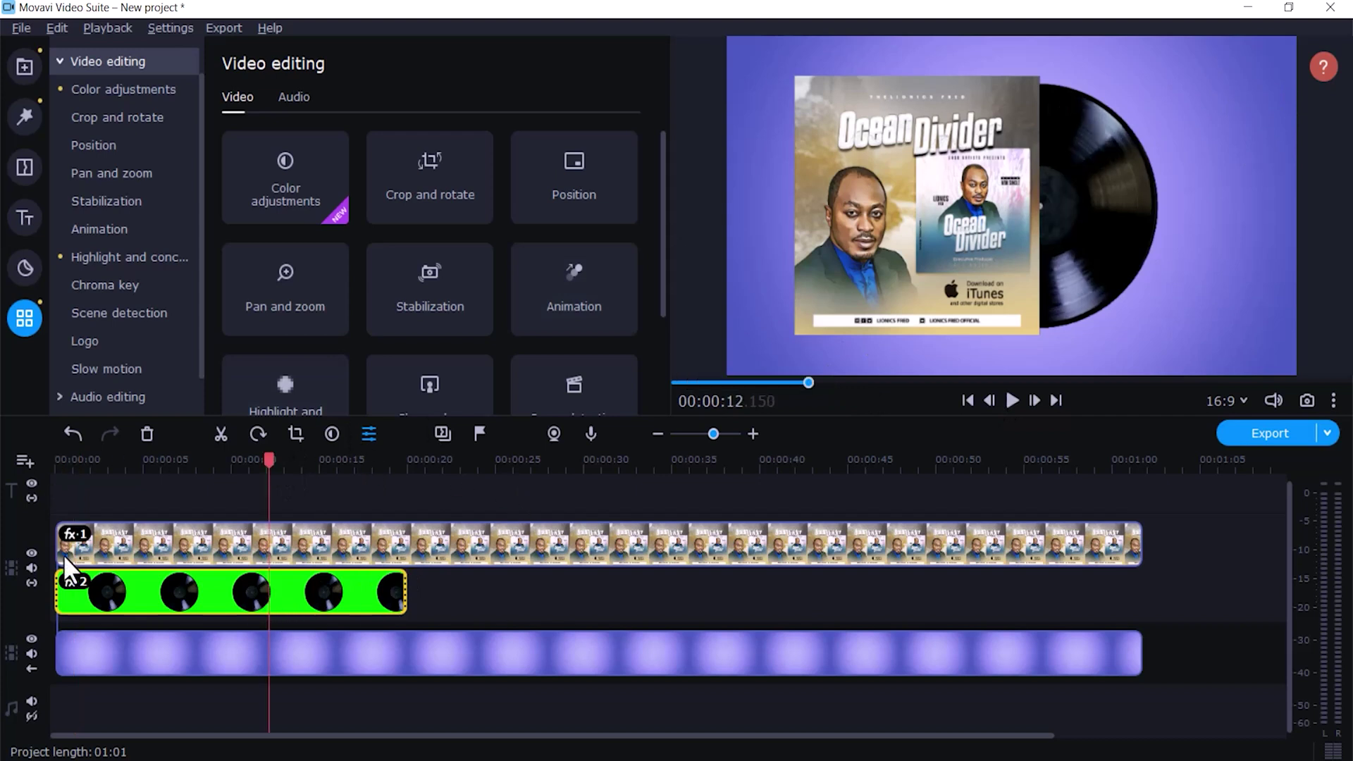
pyautogui.click(196, 588)
pyautogui.click(87, 146)
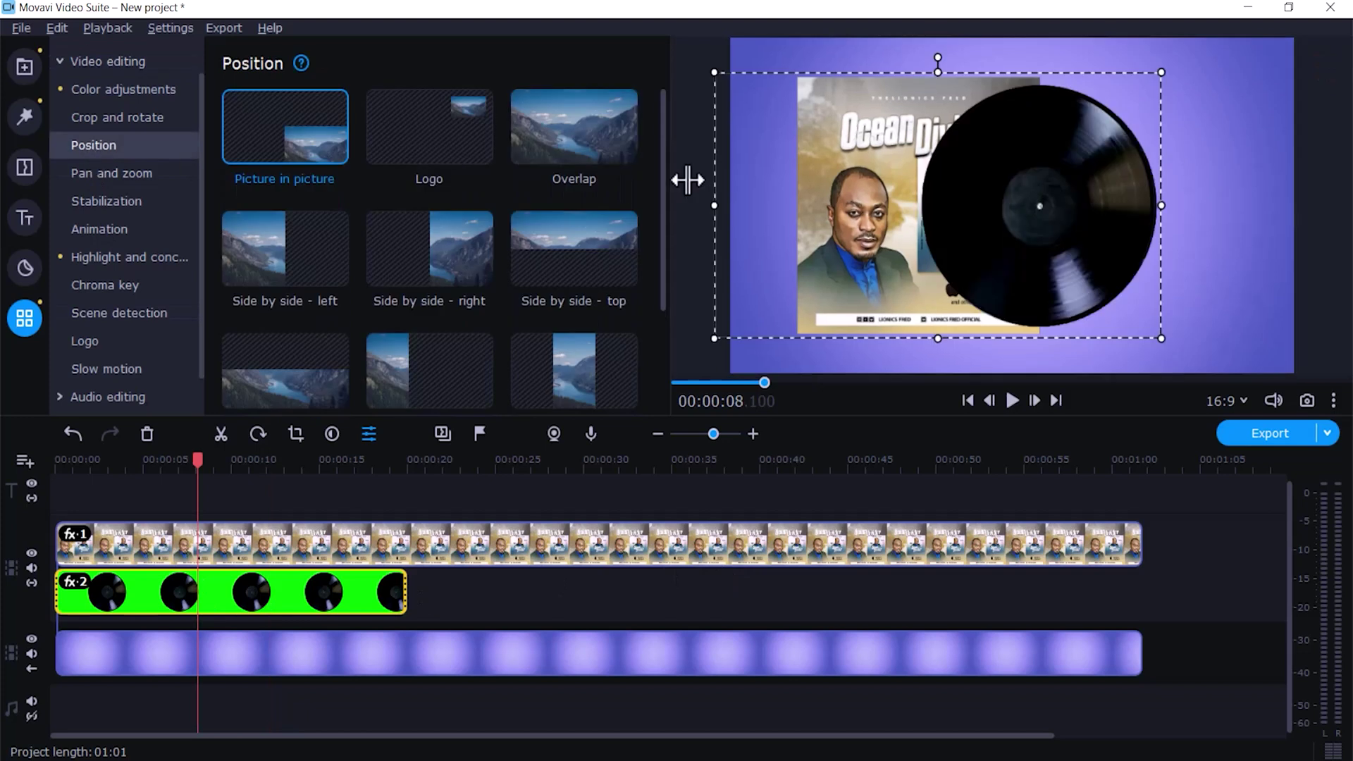
pyautogui.moveTo(1069, 203); pyautogui.dragTo(1126, 204)
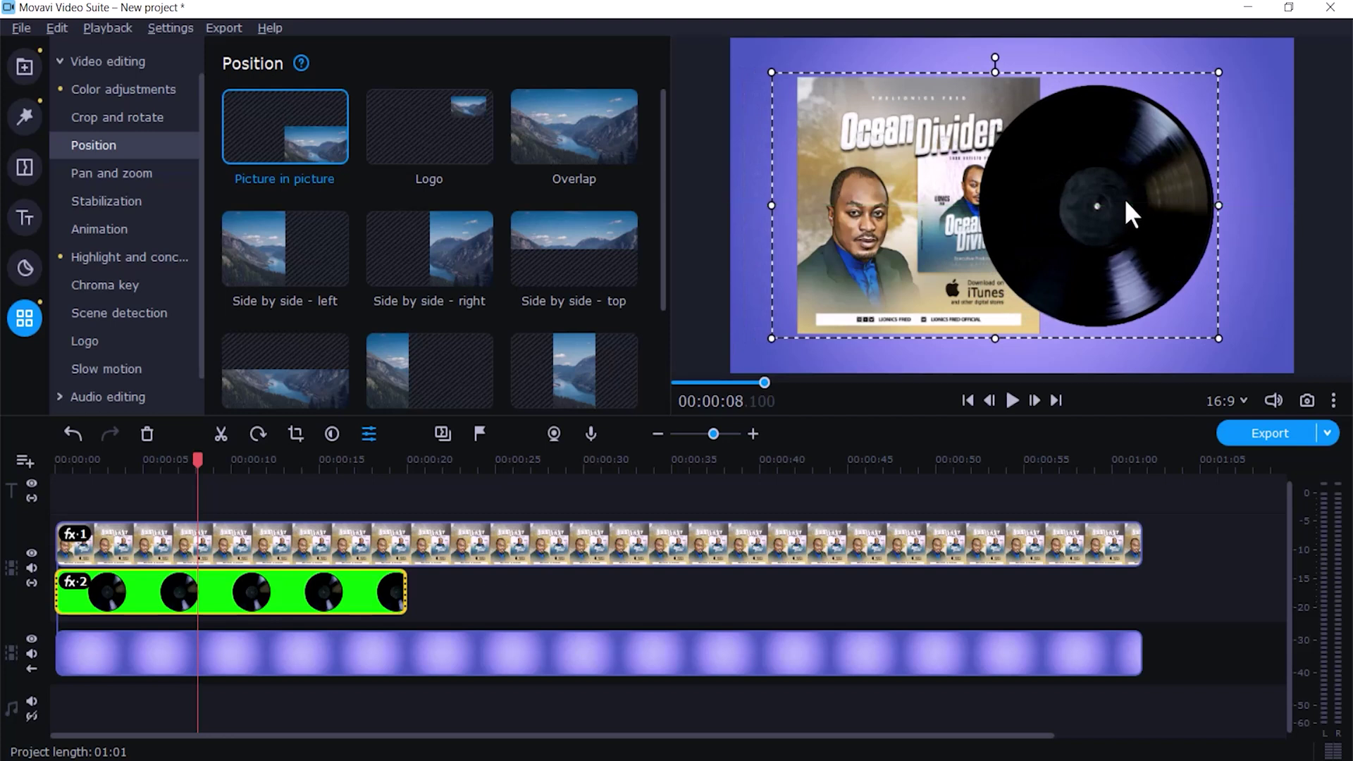
# Step: Move the cover image slightly right and the disc slightly left to centre the pair, and play from the beginning
pyautogui.click(301, 556)
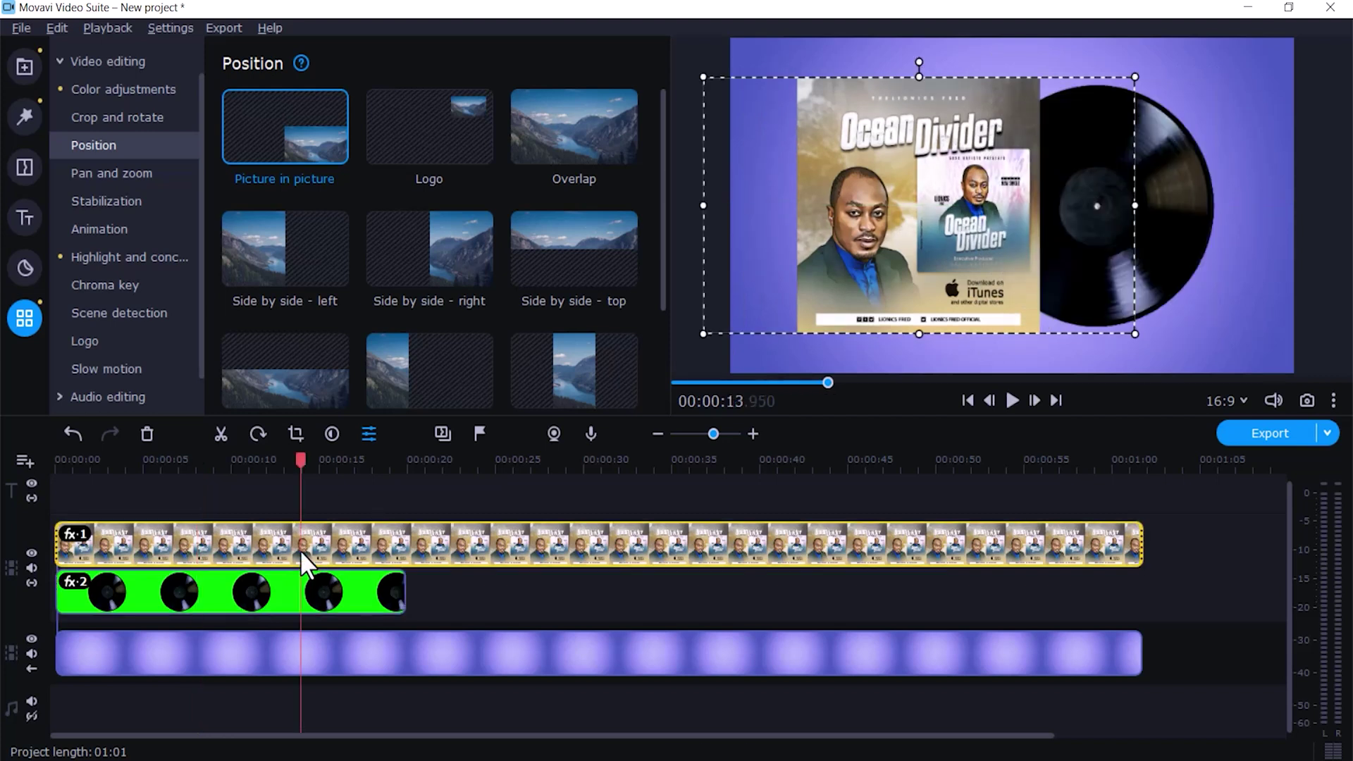
pyautogui.moveTo(919, 194); pyautogui.dragTo(951, 206)
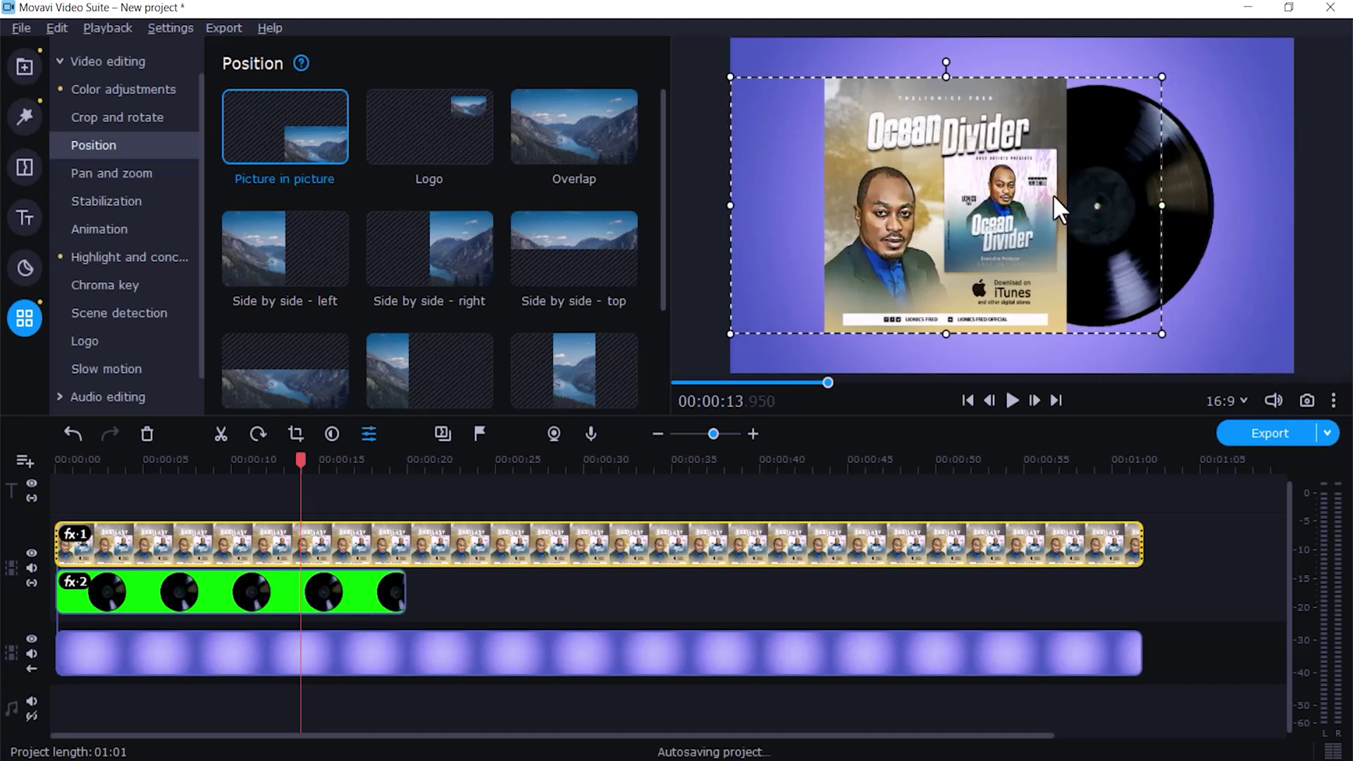
pyautogui.moveTo(1158, 232); pyautogui.dragTo(1121, 204)
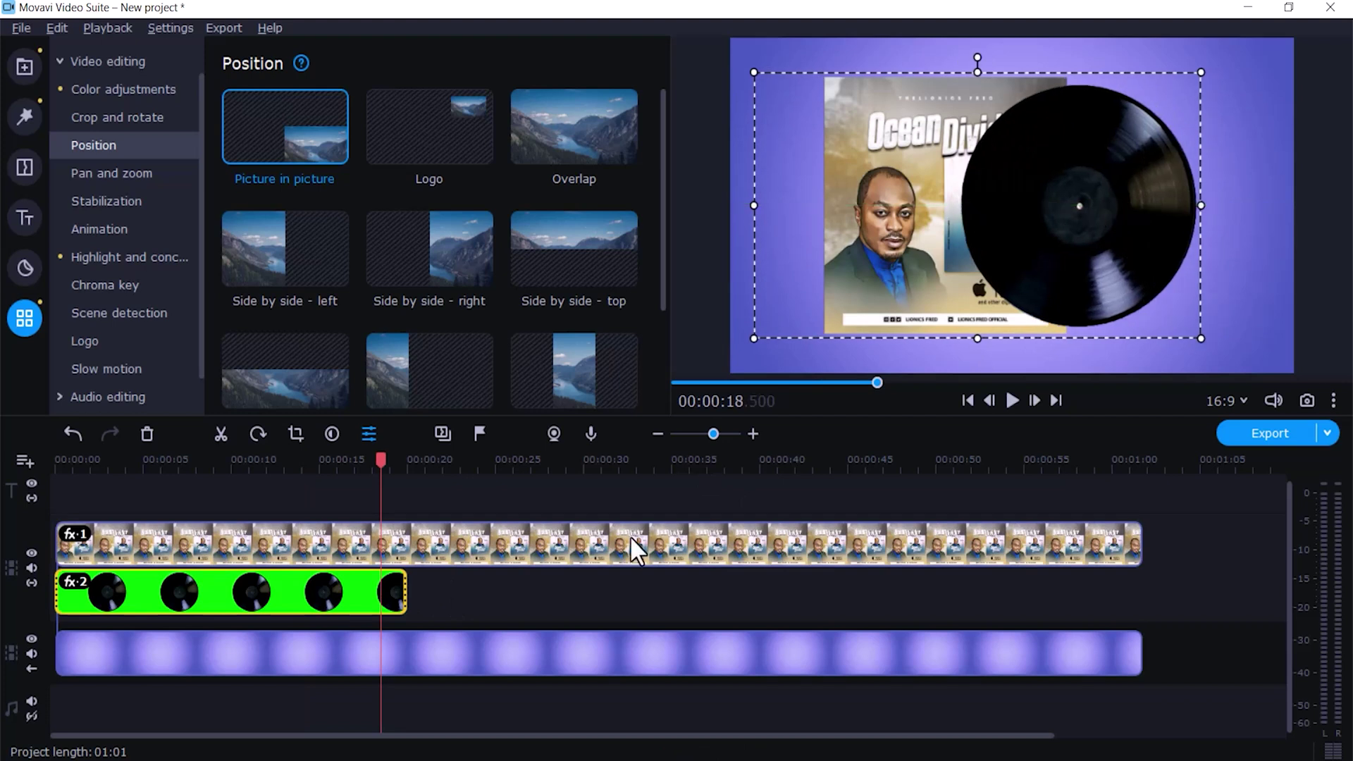
pyautogui.click(1009, 400)
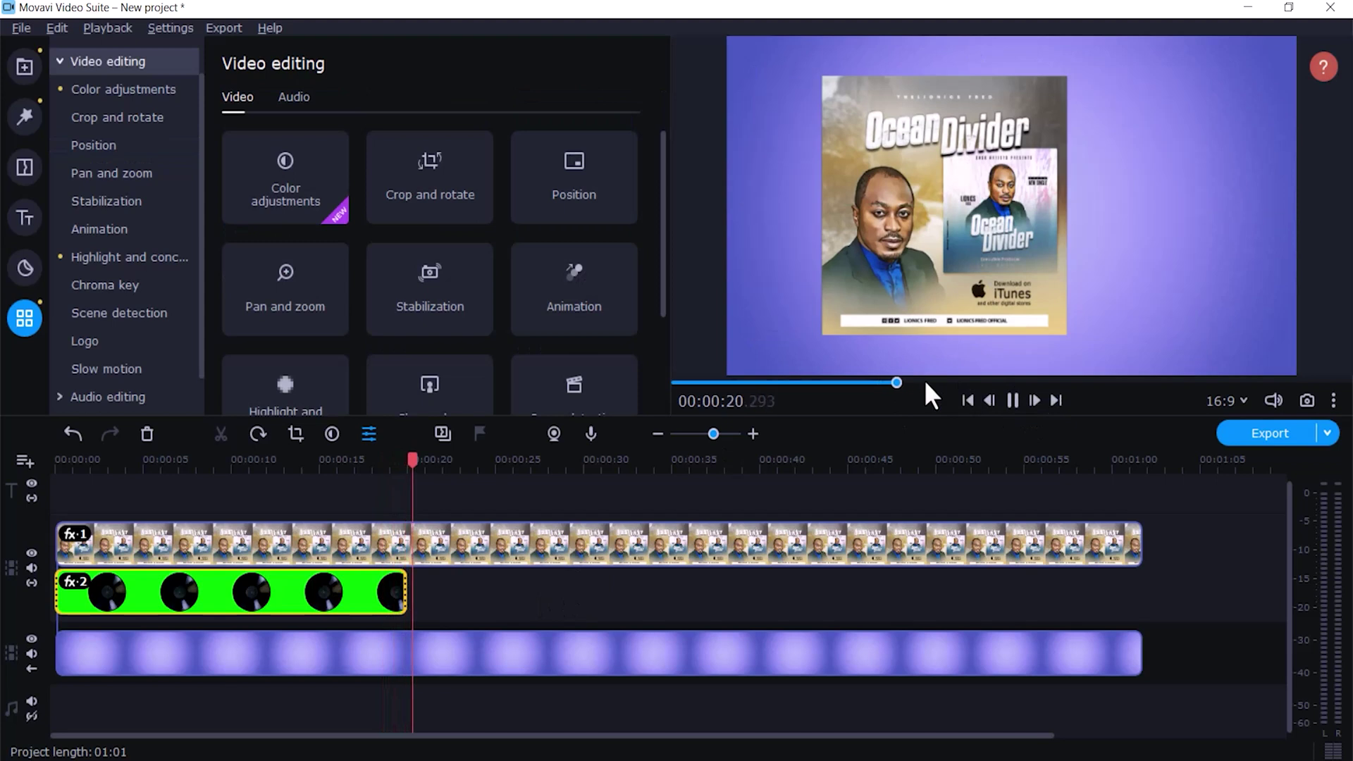
pyautogui.moveTo(159, 462); pyautogui.dragTo(56, 462)
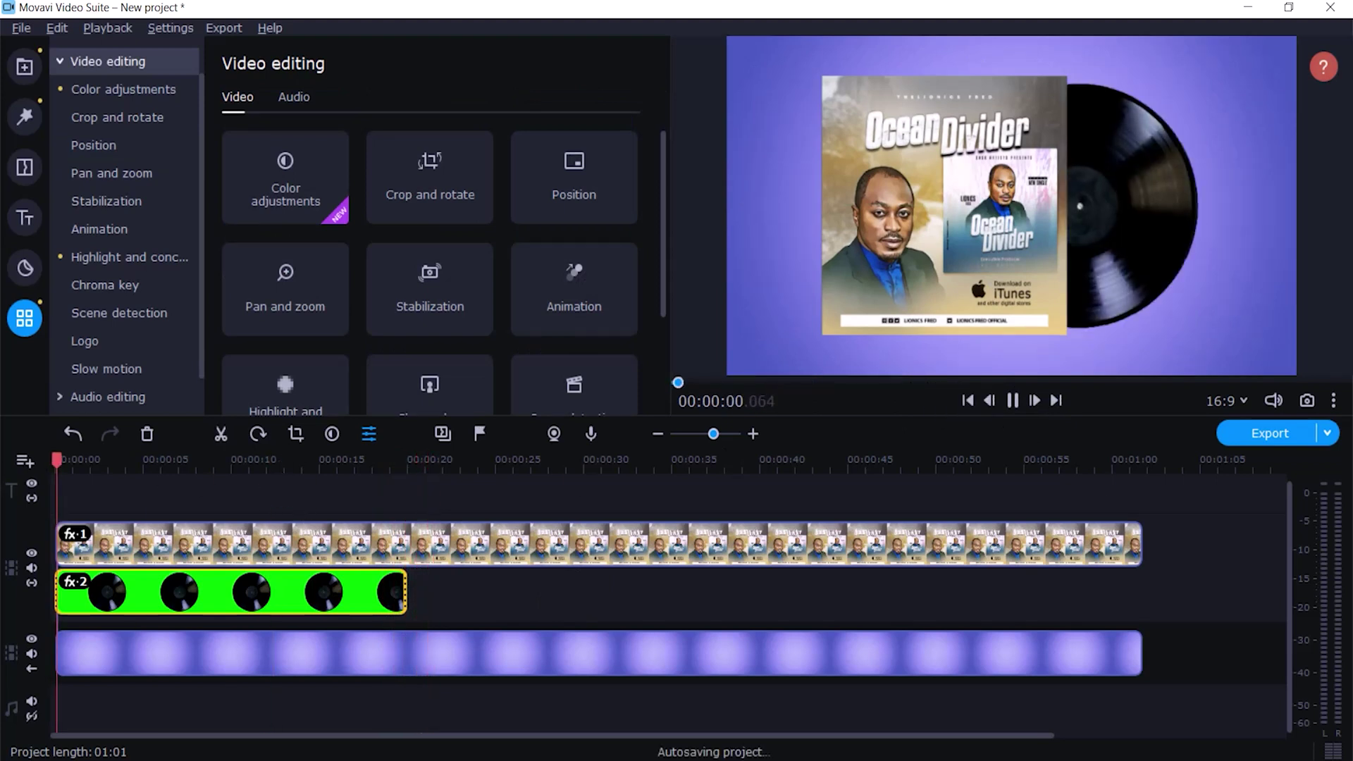
pyautogui.click(1010, 400)
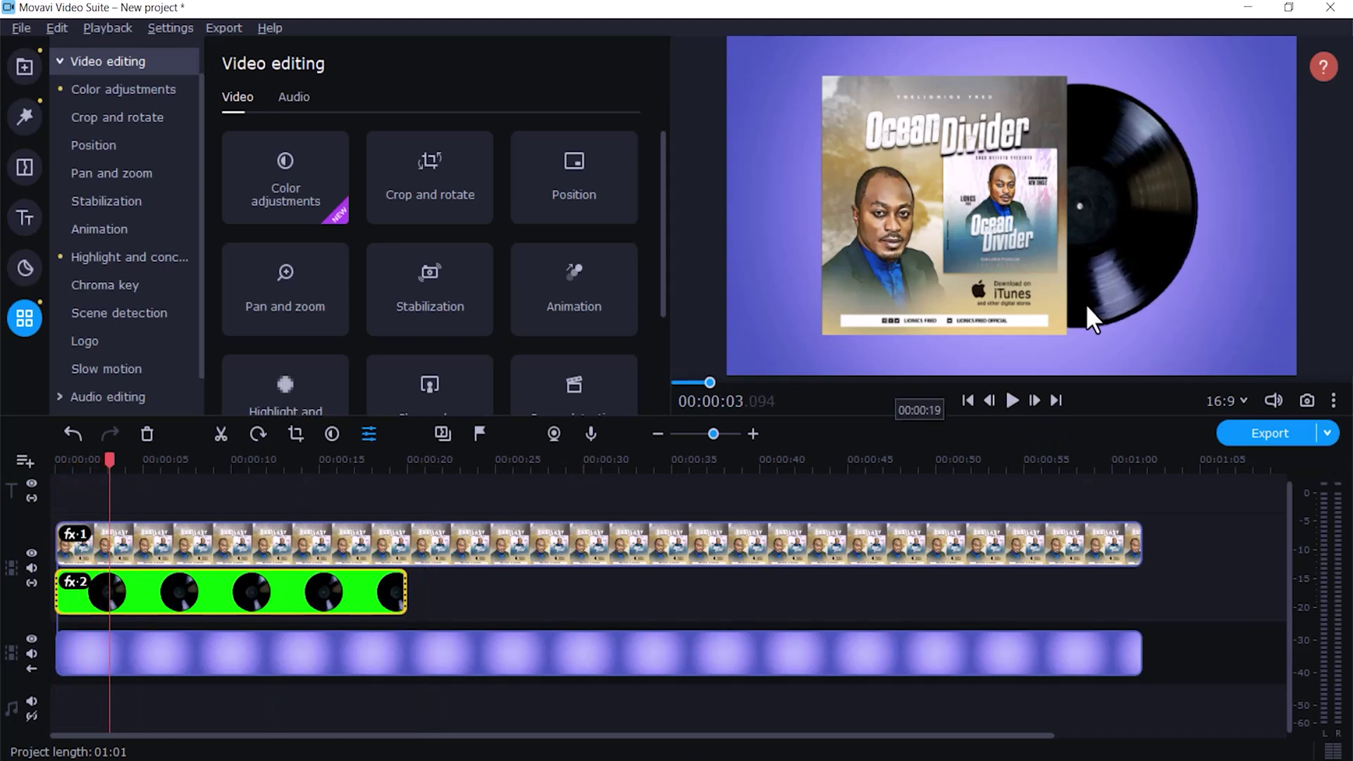
# Step: Nudge the disc slightly right and move the cover image right to cover about half of it, and play the preview
pyautogui.click(236, 582)
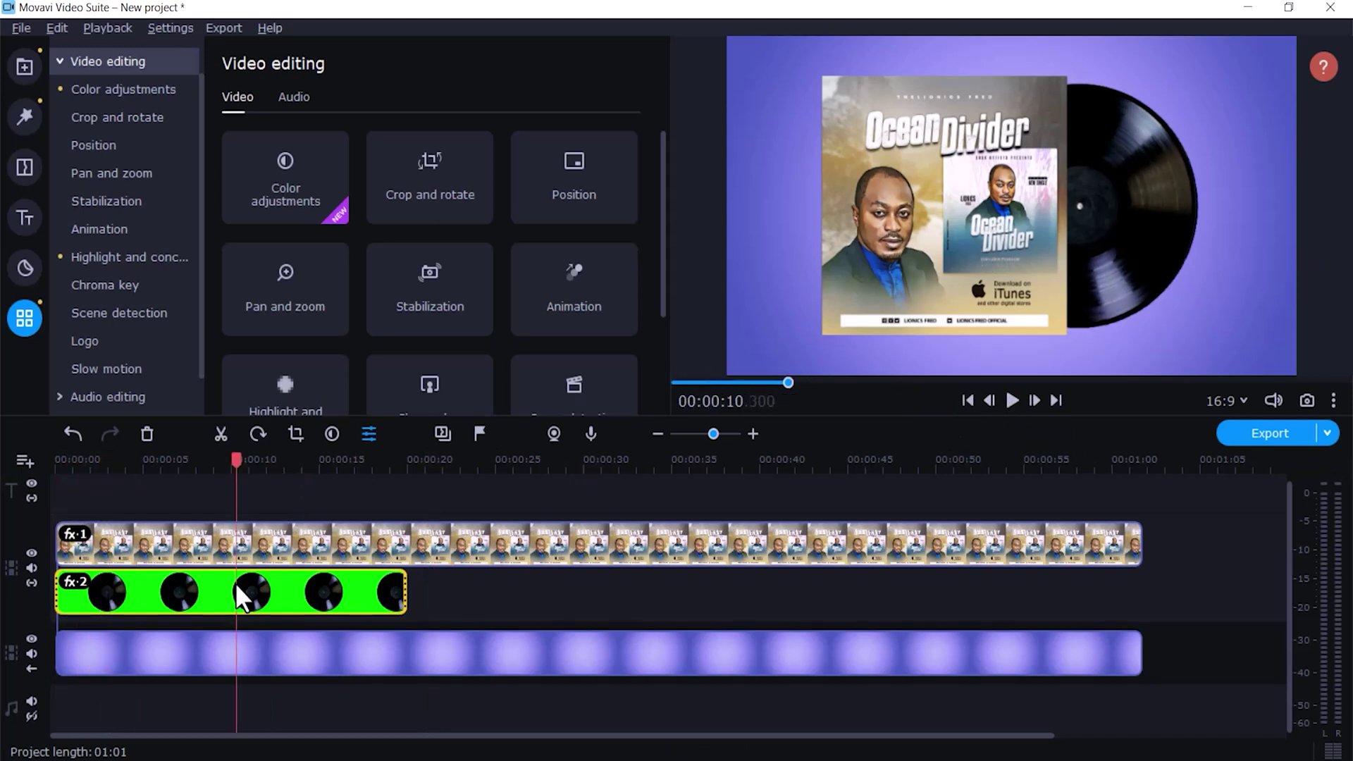
pyautogui.click(98, 145)
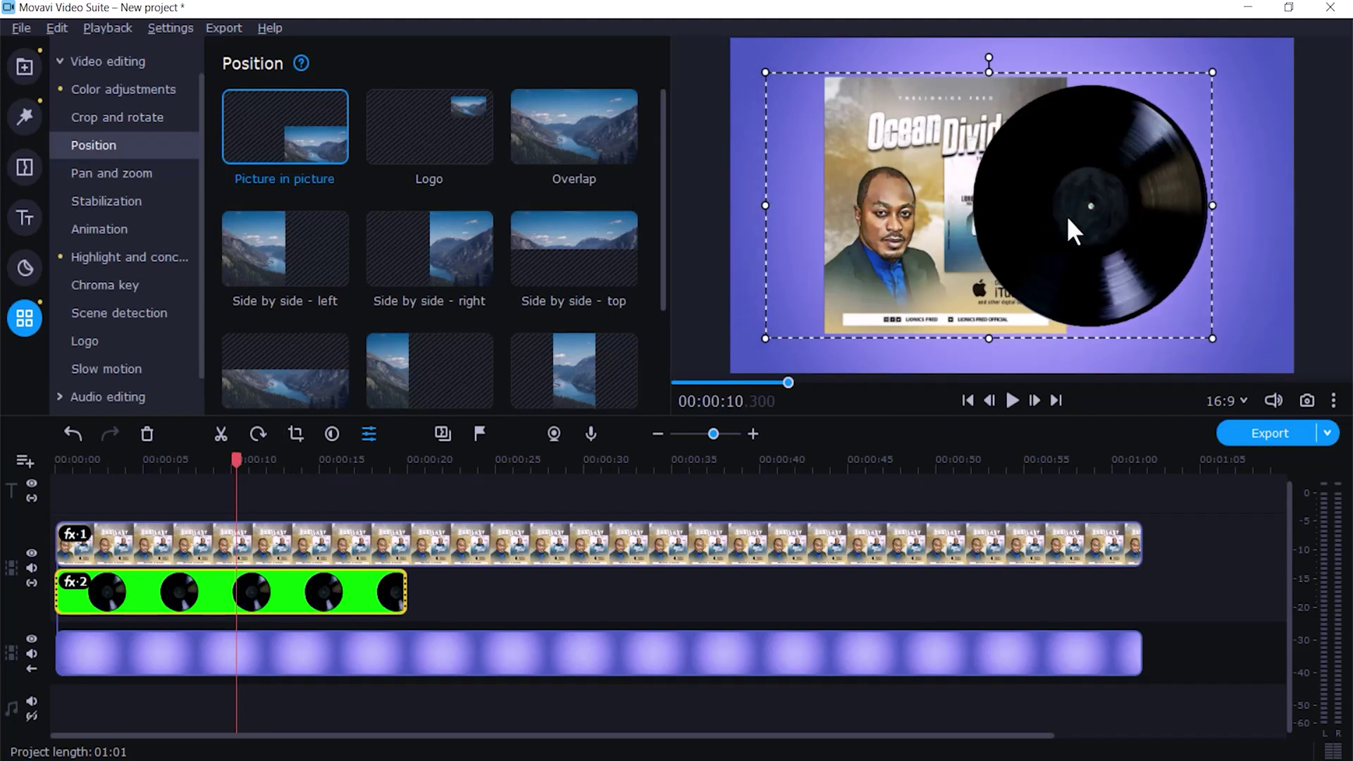
pyautogui.click(413, 522)
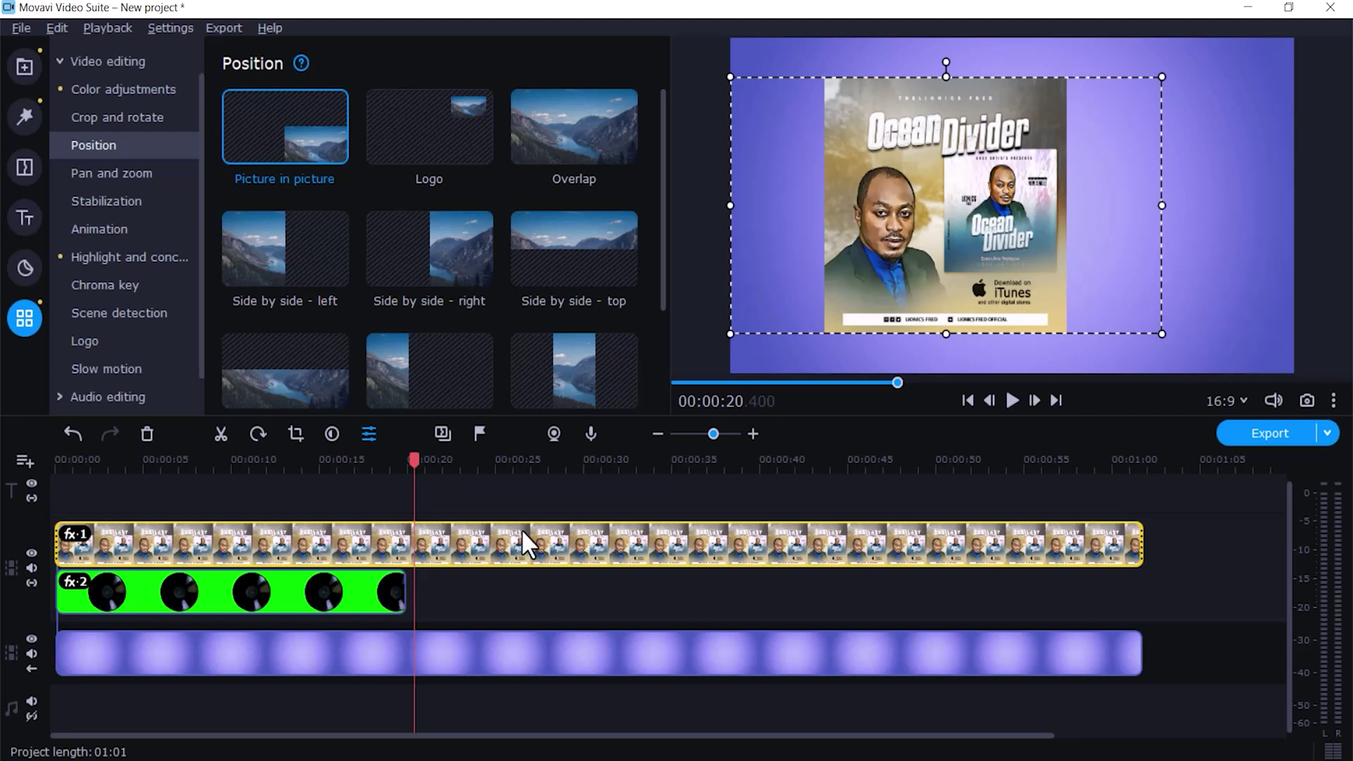
pyautogui.click(151, 462)
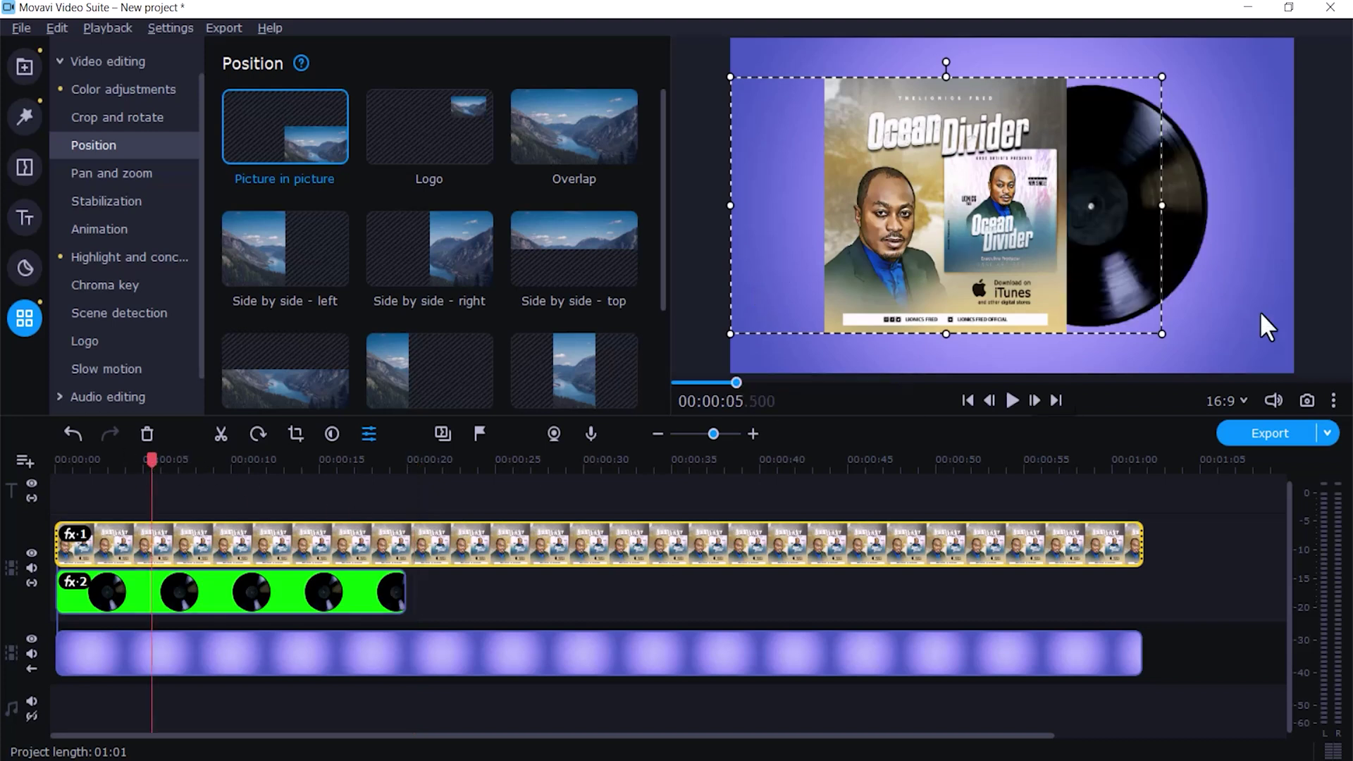
pyautogui.moveTo(1030, 221); pyautogui.dragTo(1049, 230)
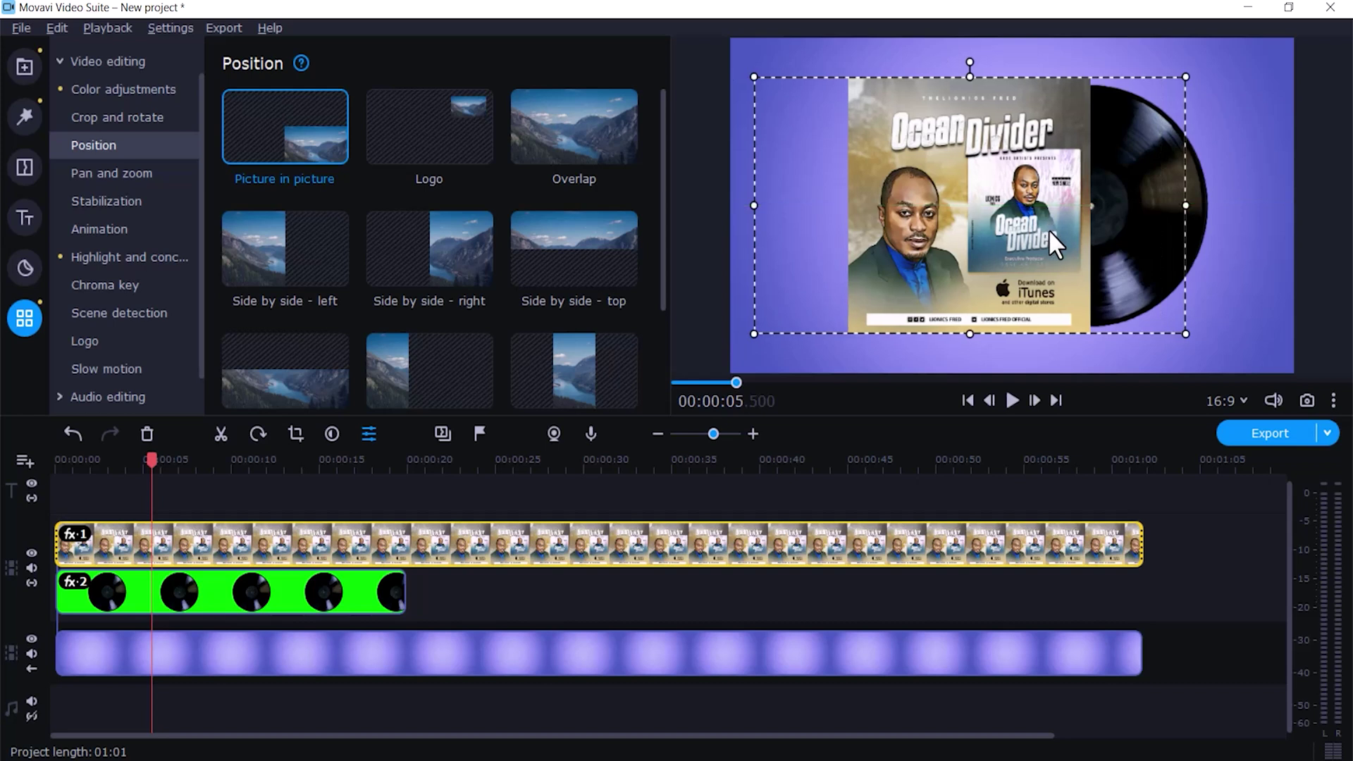
pyautogui.click(1010, 404)
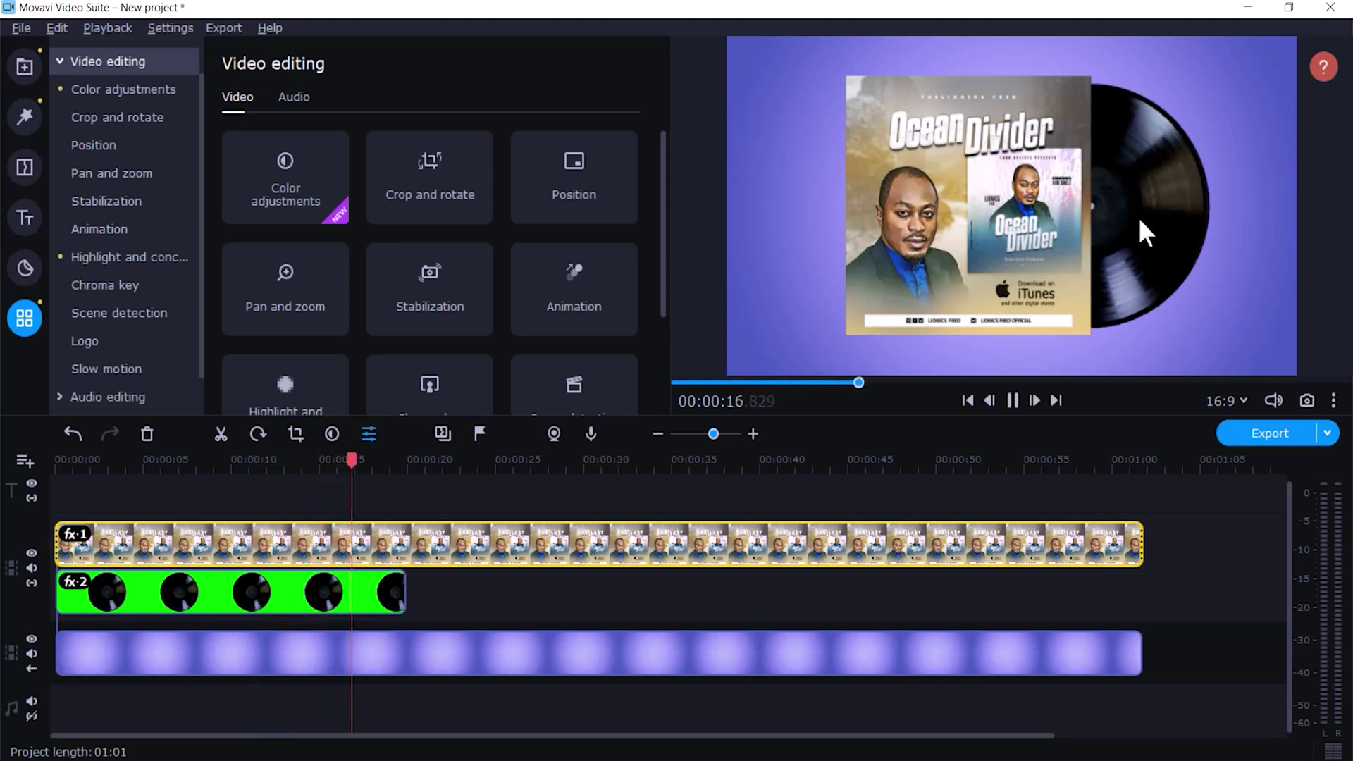
pyautogui.click(56, 465)
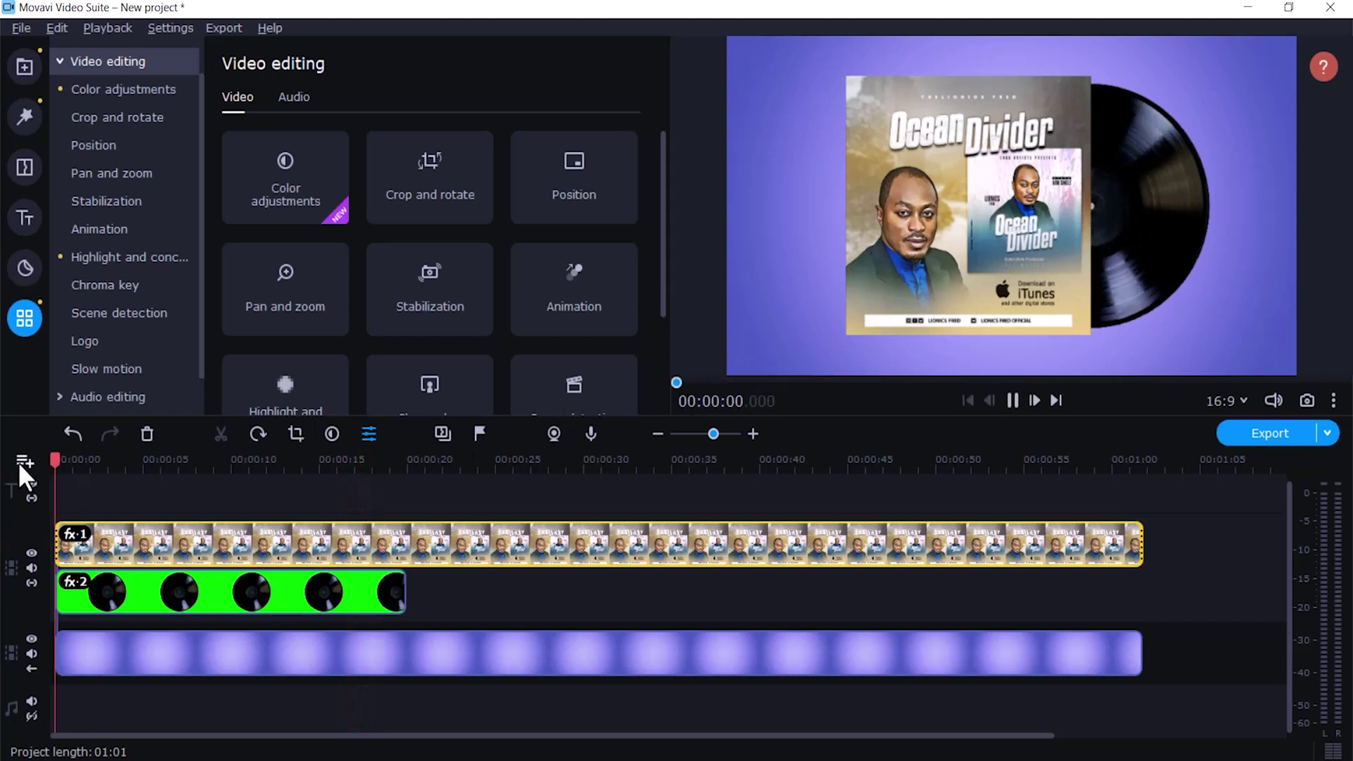
pyautogui.click(1013, 400)
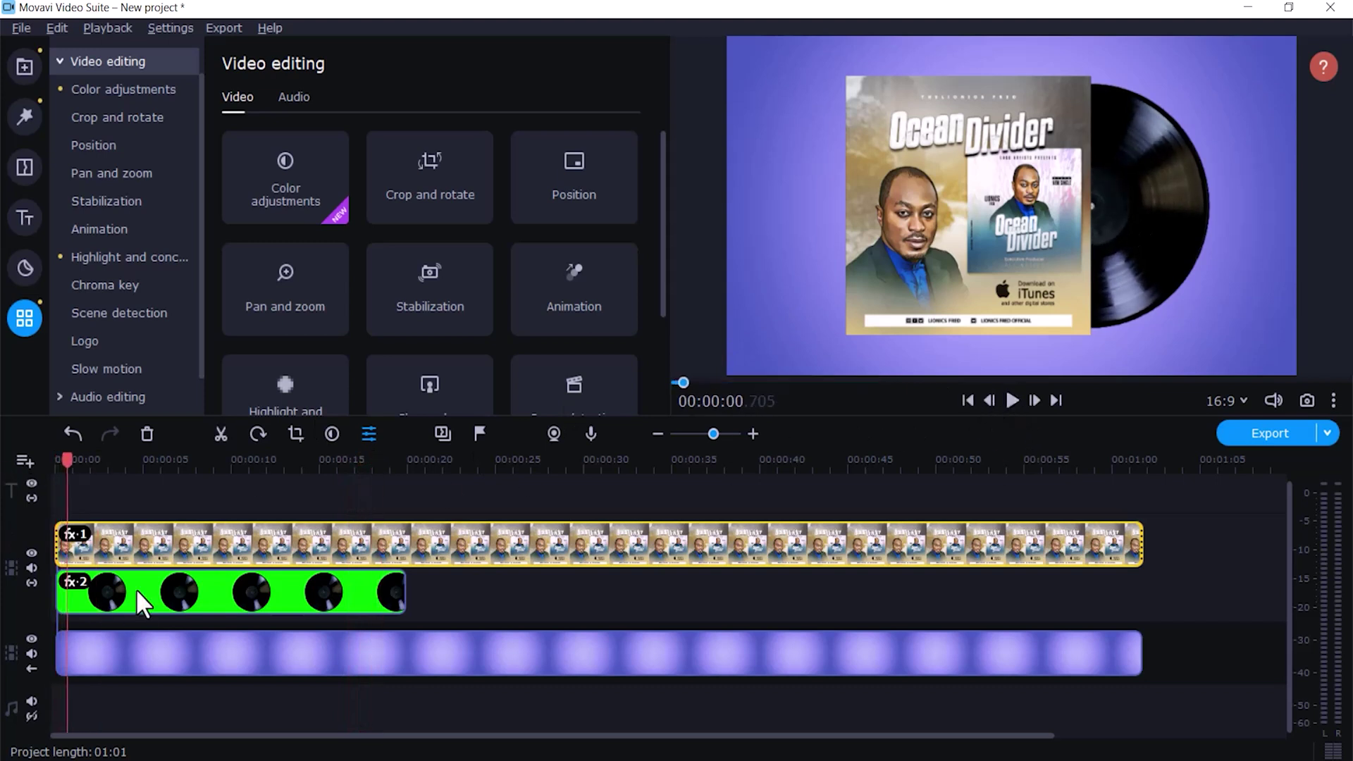
# Step: Move the cover image and the disc slightly left to centre the pair in the frame, and play the preview
pyautogui.click(340, 535)
pyautogui.click(100, 146)
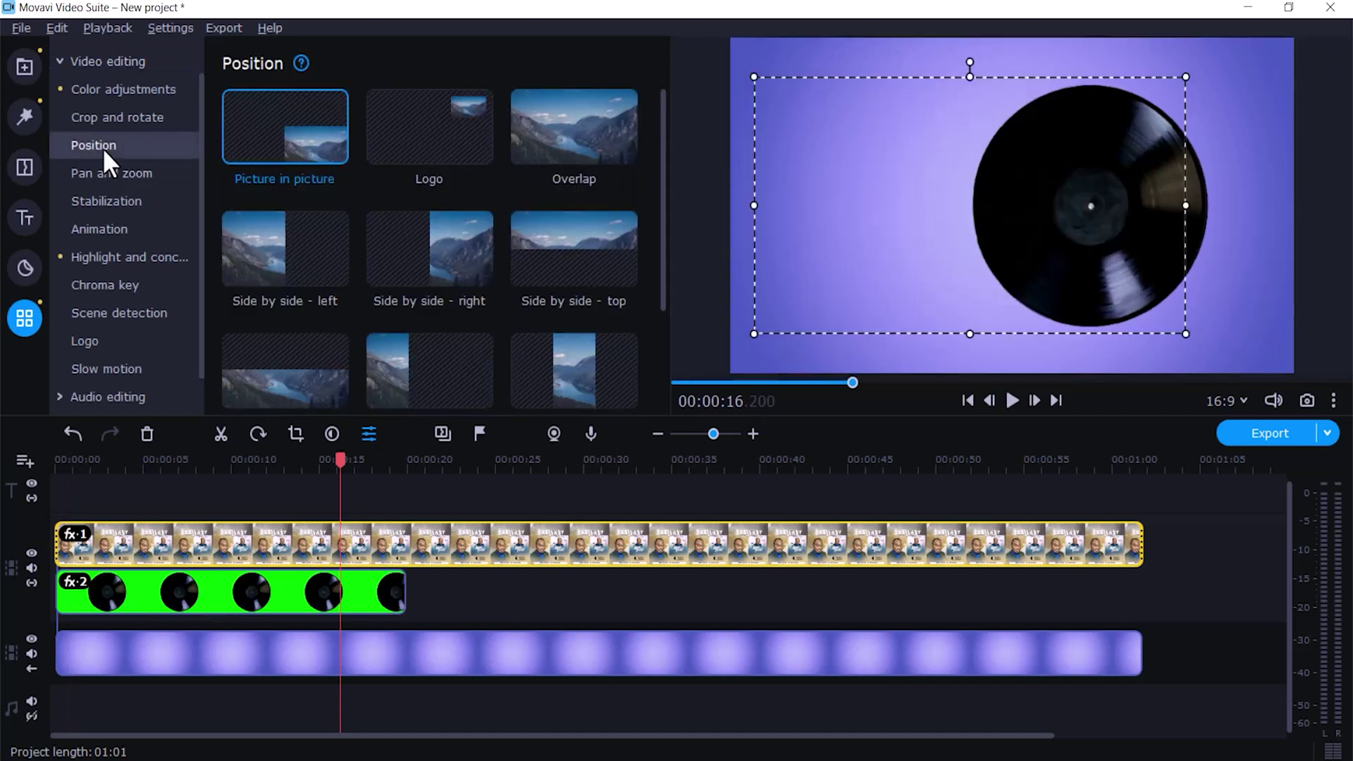
pyautogui.moveTo(1005, 240); pyautogui.dragTo(998, 239)
pyautogui.click(278, 592)
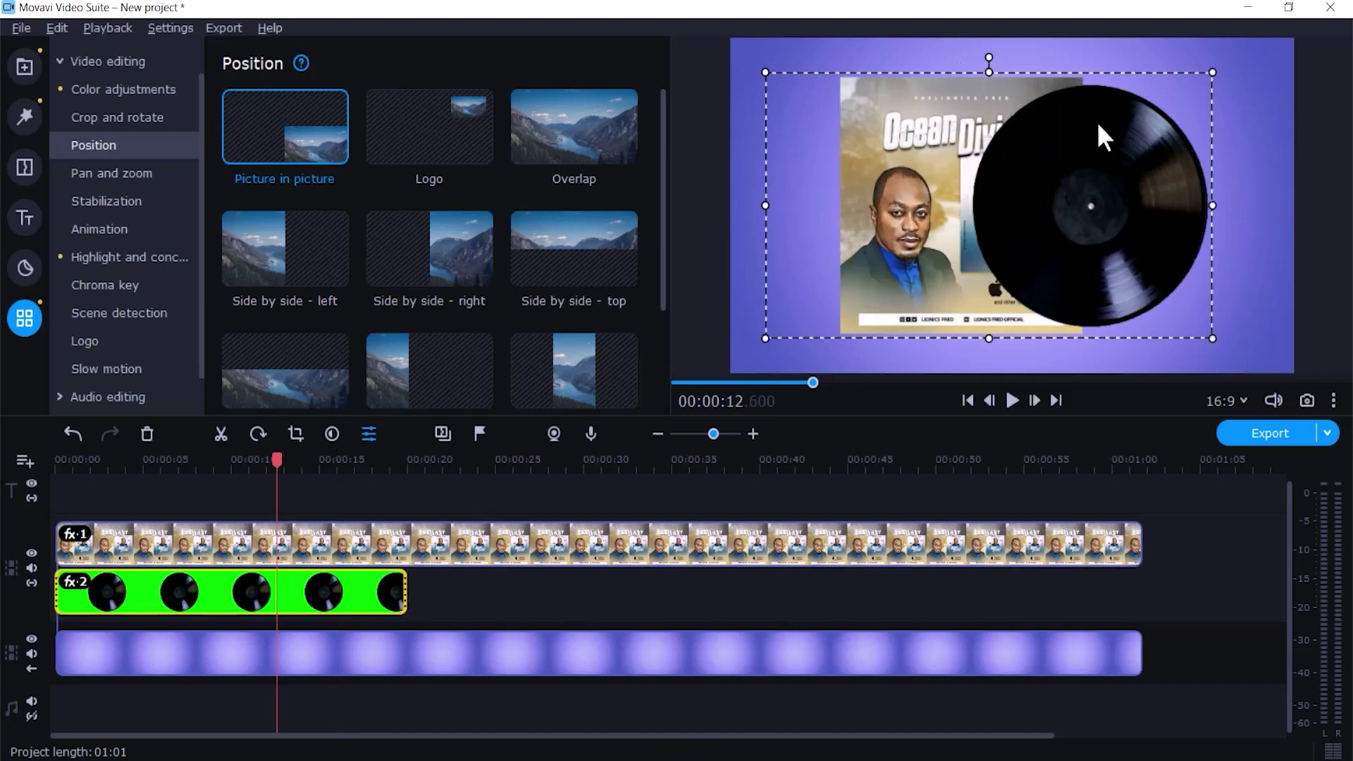
pyautogui.moveTo(1112, 204); pyautogui.dragTo(1097, 203)
pyautogui.click(1012, 401)
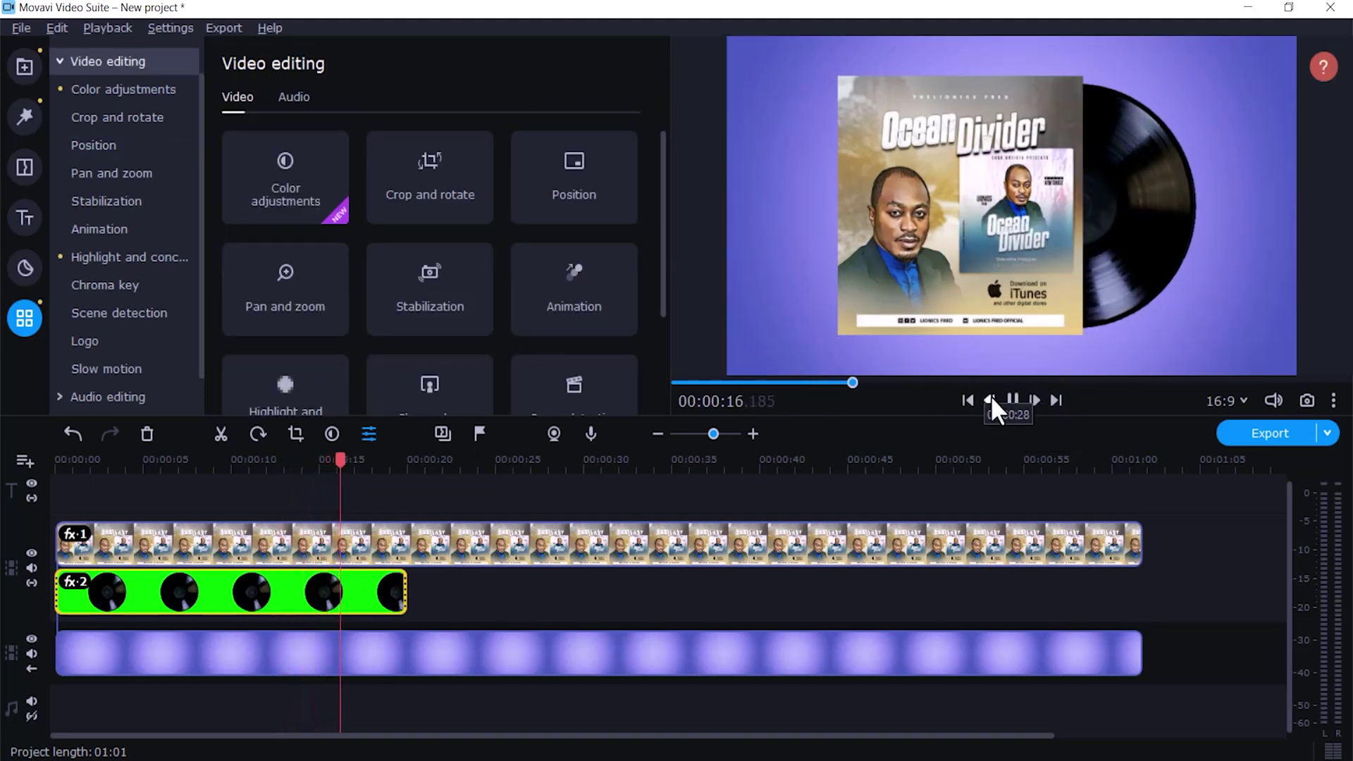
pyautogui.click(1011, 400)
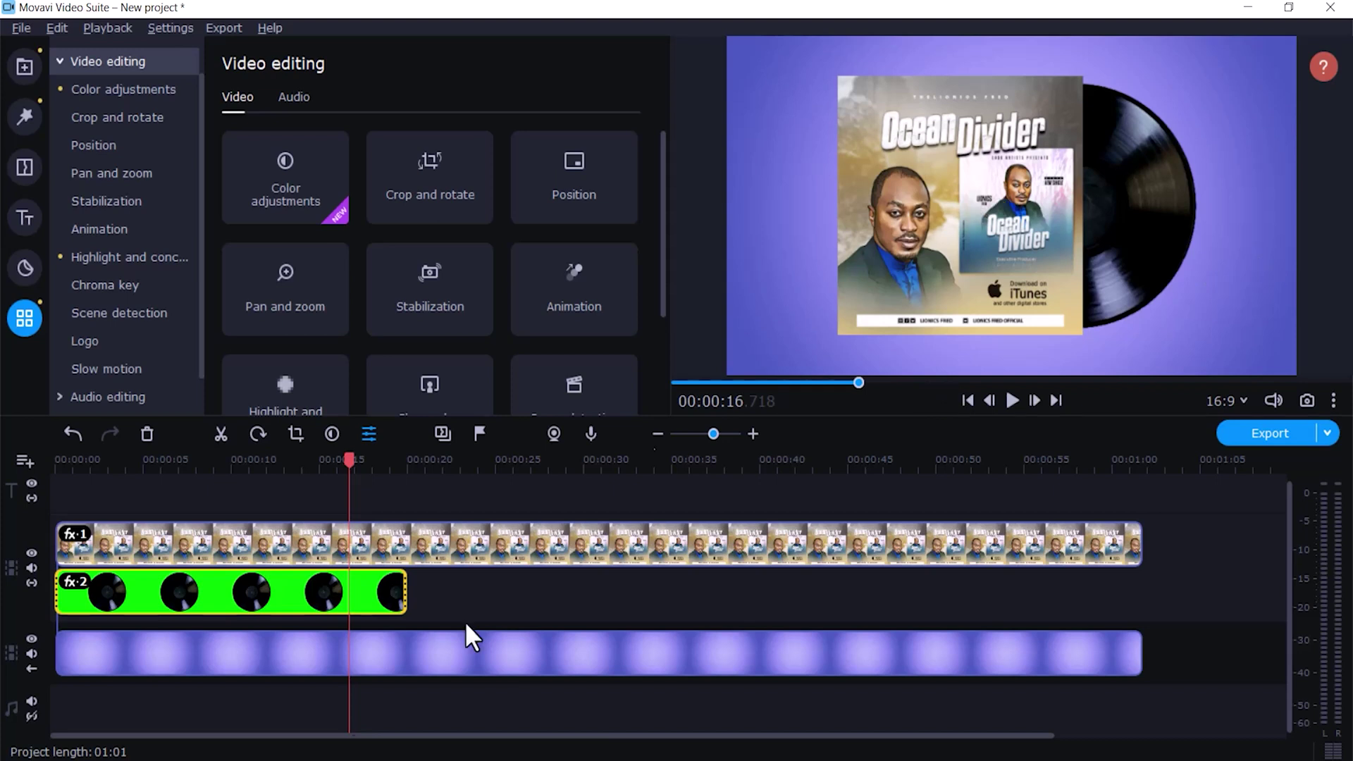
# Step: Trim the end of the disc clip to 00:00:16.718 on the timeline
pyautogui.moveTo(401, 591); pyautogui.dragTo(348, 594)
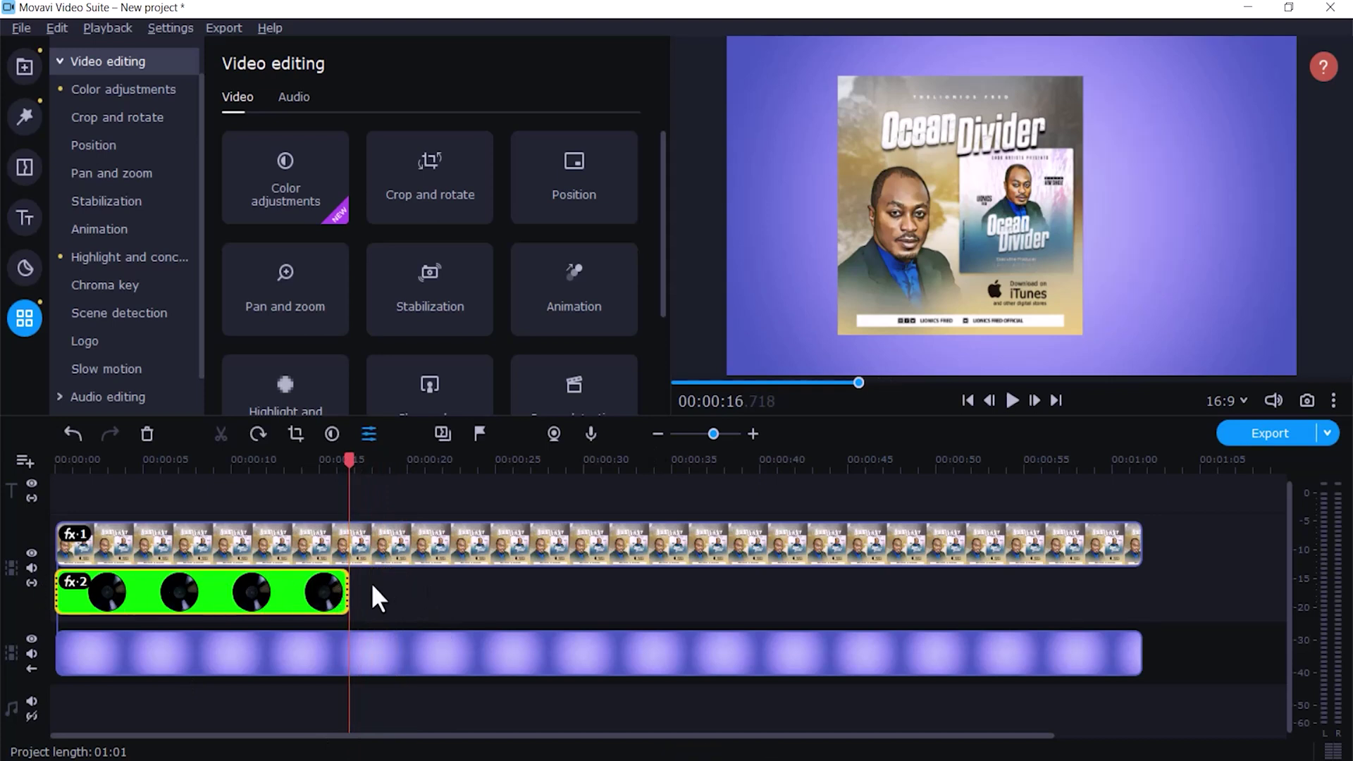
pyautogui.click(276, 582)
pyautogui.click(205, 592)
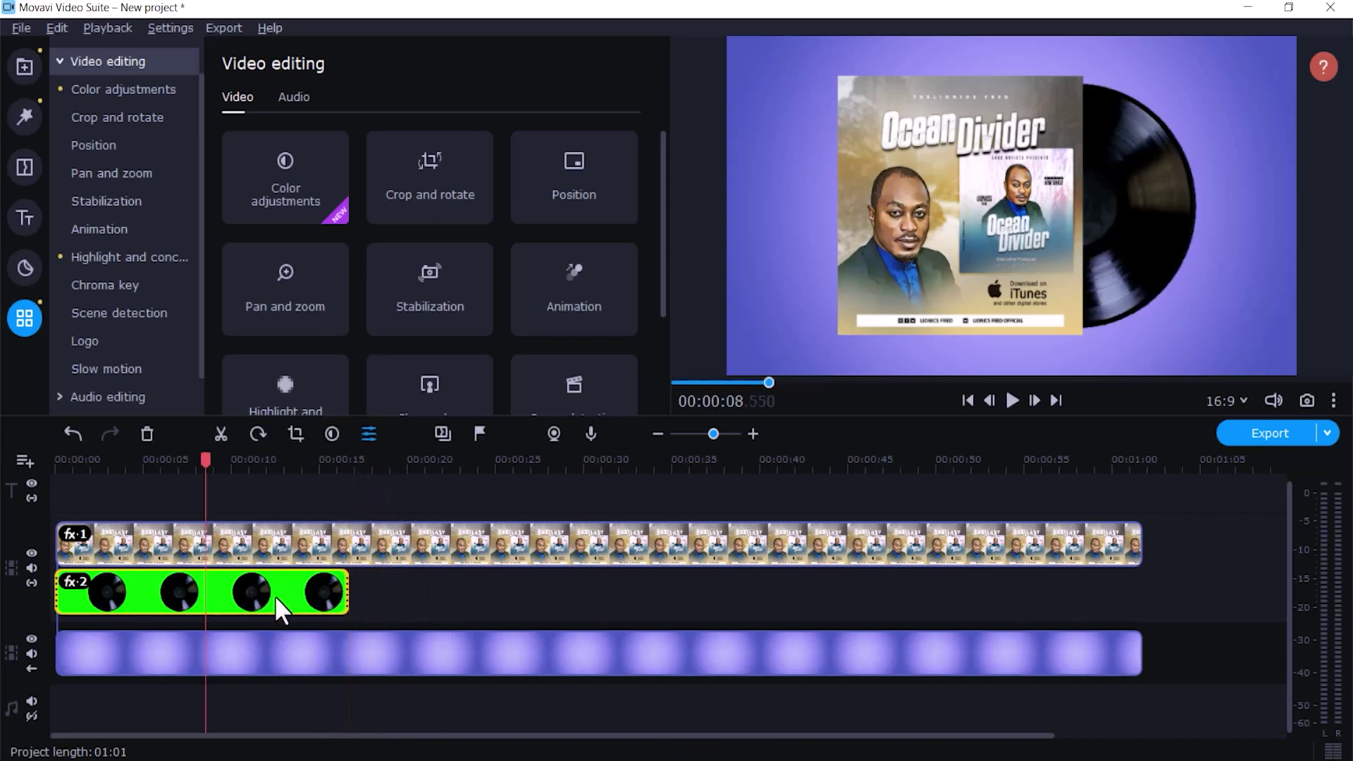
pyautogui.click(284, 590)
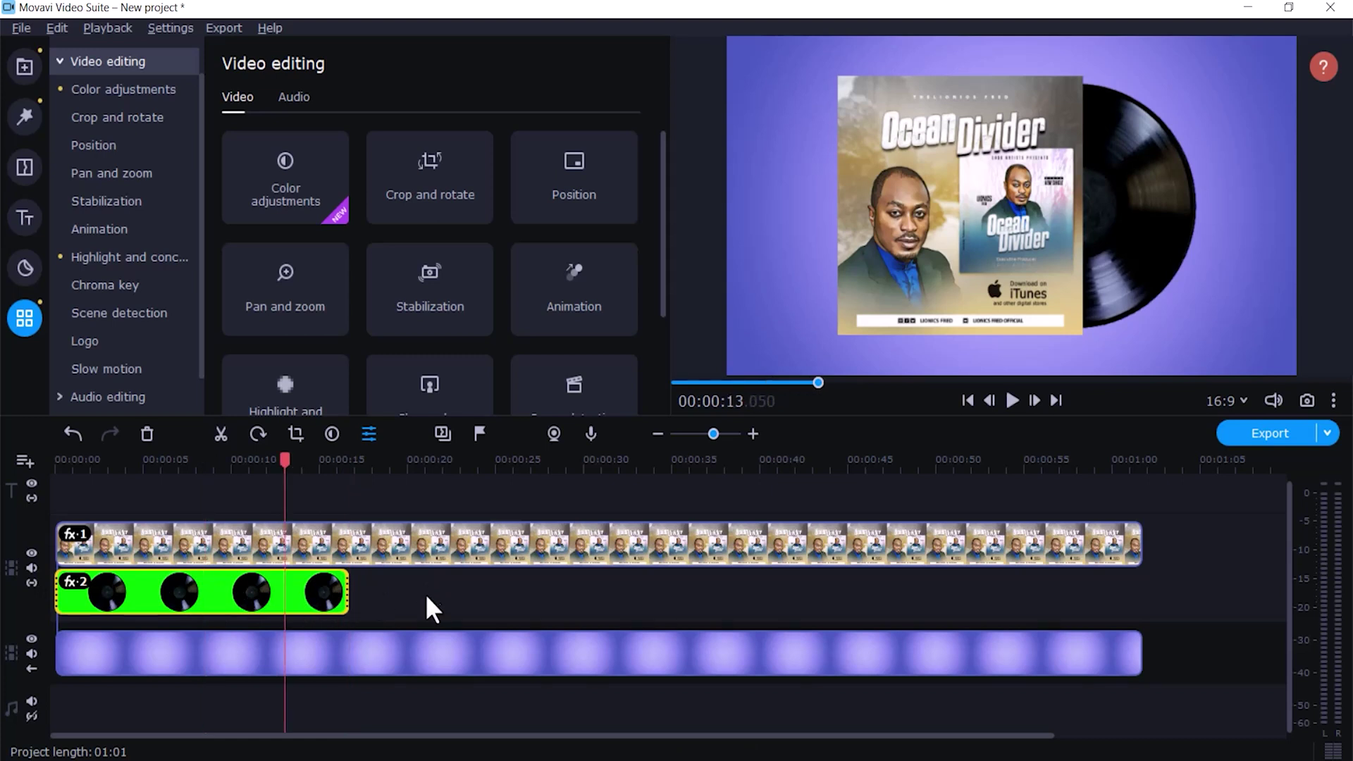
pyautogui.click(999, 586)
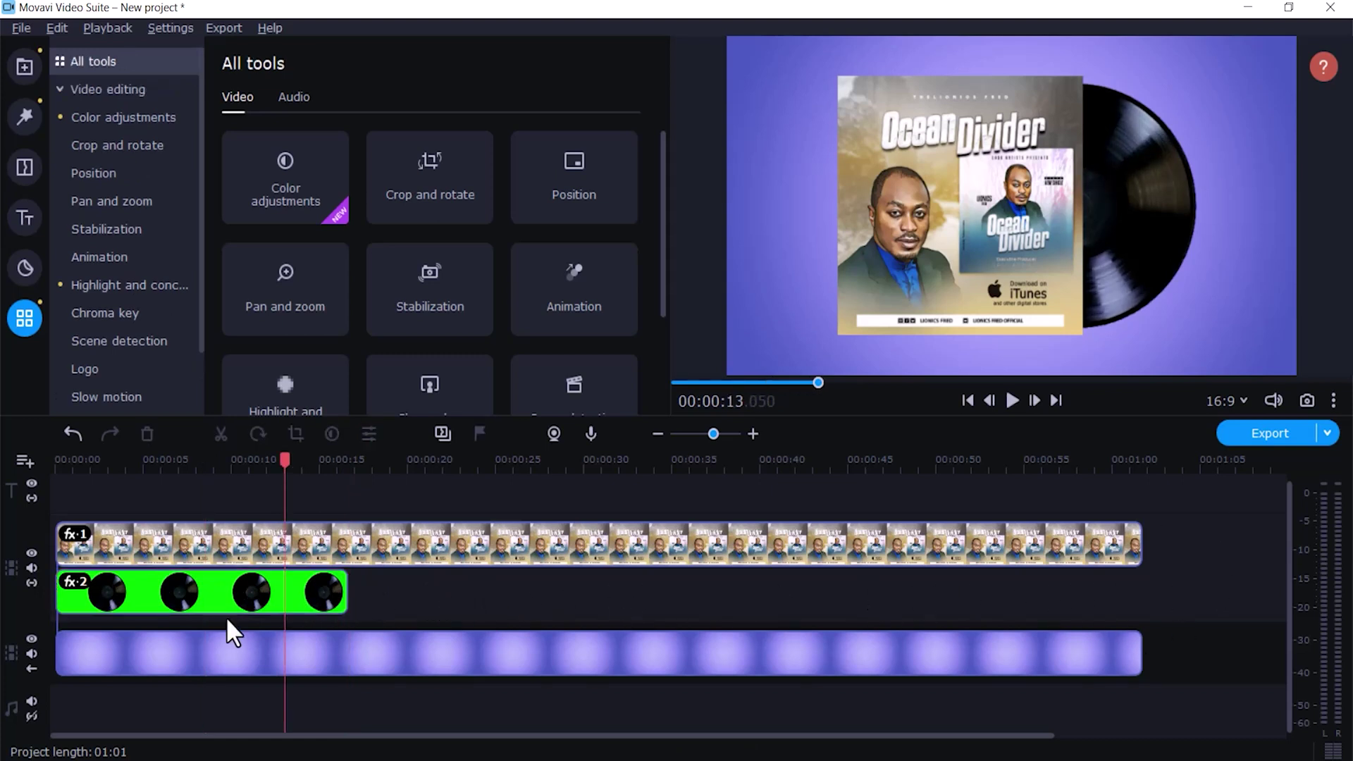
pyautogui.click(217, 599)
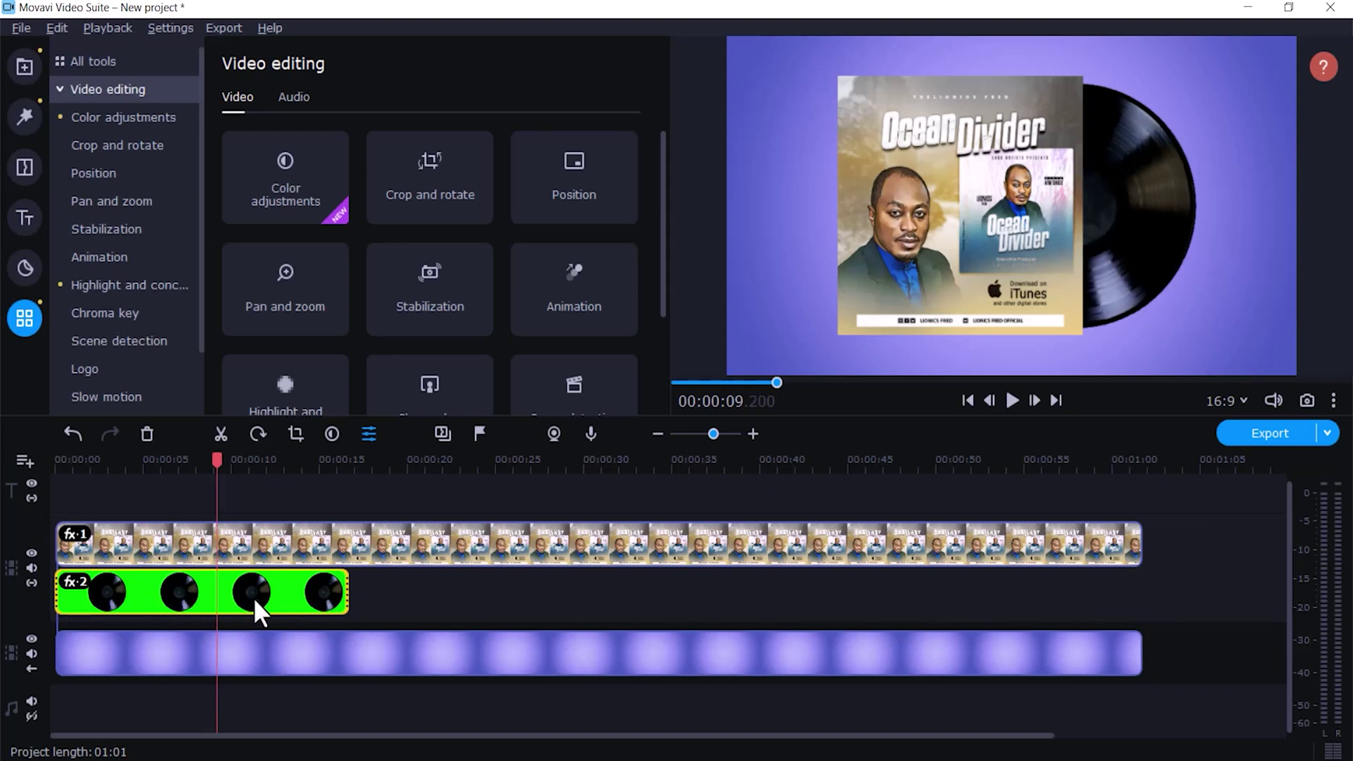
pyautogui.rightClick(291, 604)
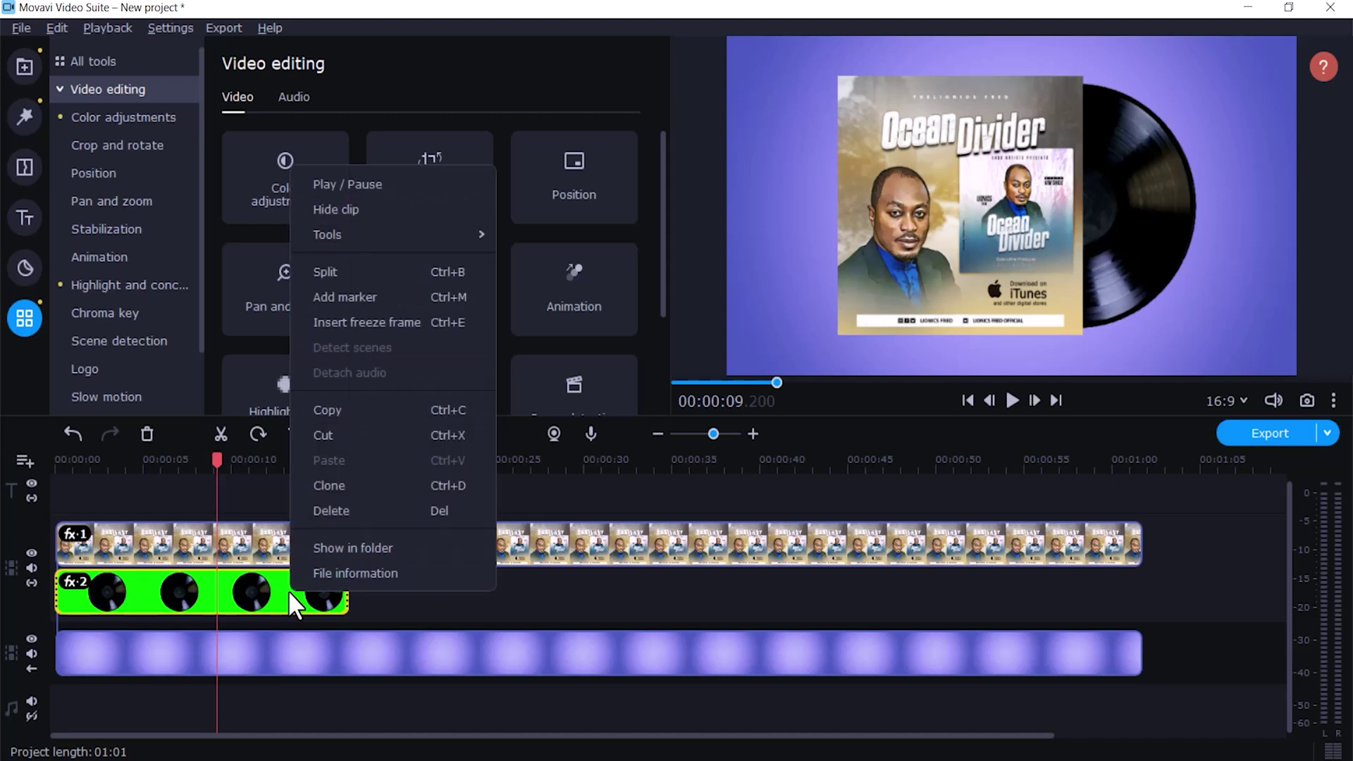
pyautogui.click(329, 485)
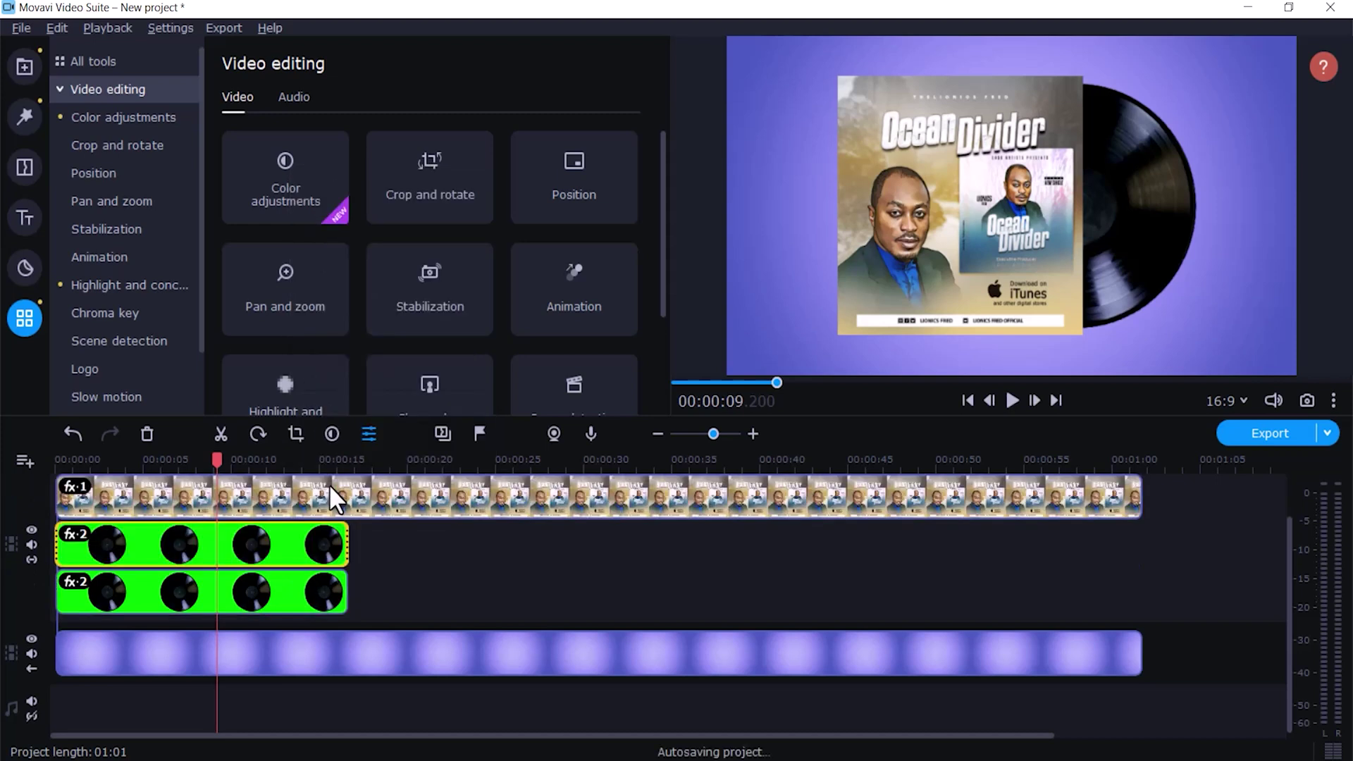
pyautogui.moveTo(104, 532)
pyautogui.mouseDown()
pyautogui.moveTo(219, 533)
pyautogui.moveTo(371, 561)
pyautogui.moveTo(407, 582)
pyautogui.mouseUp()
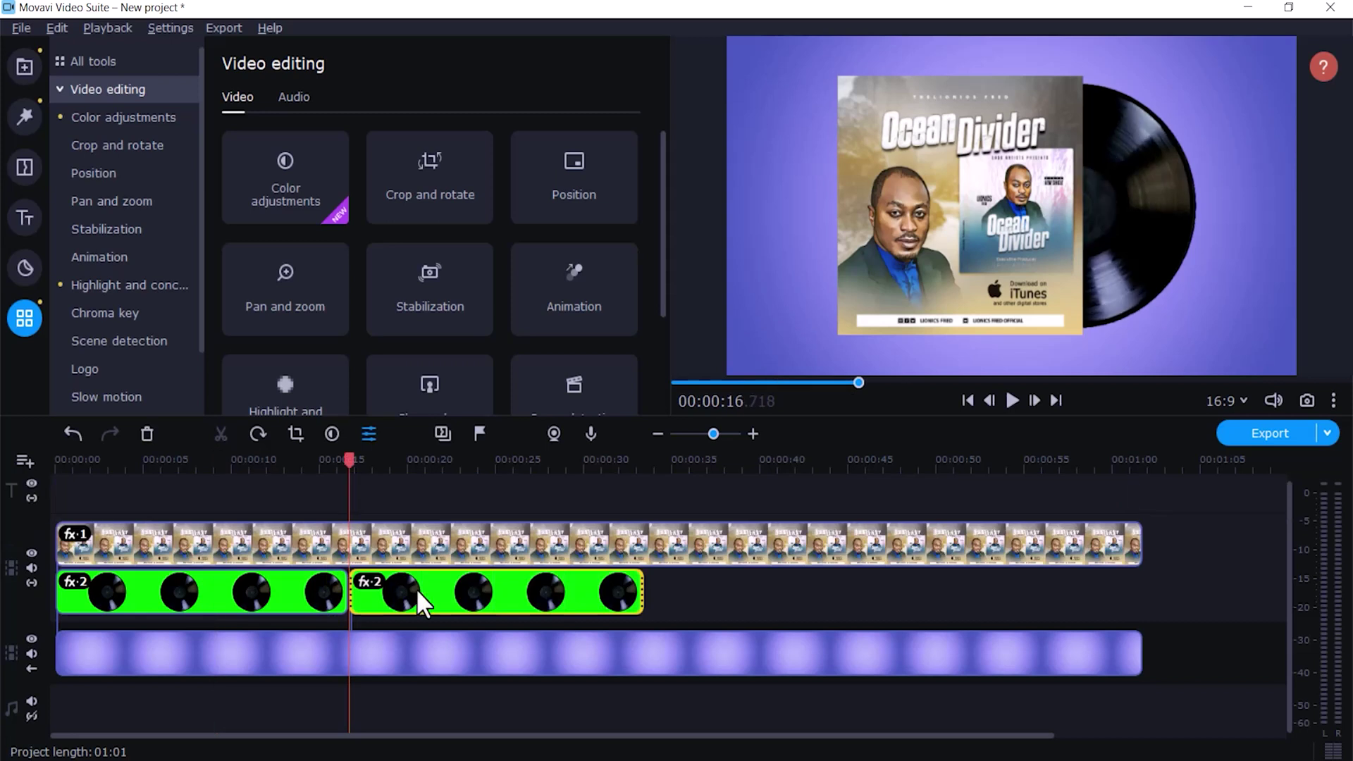
pyautogui.click(440, 590)
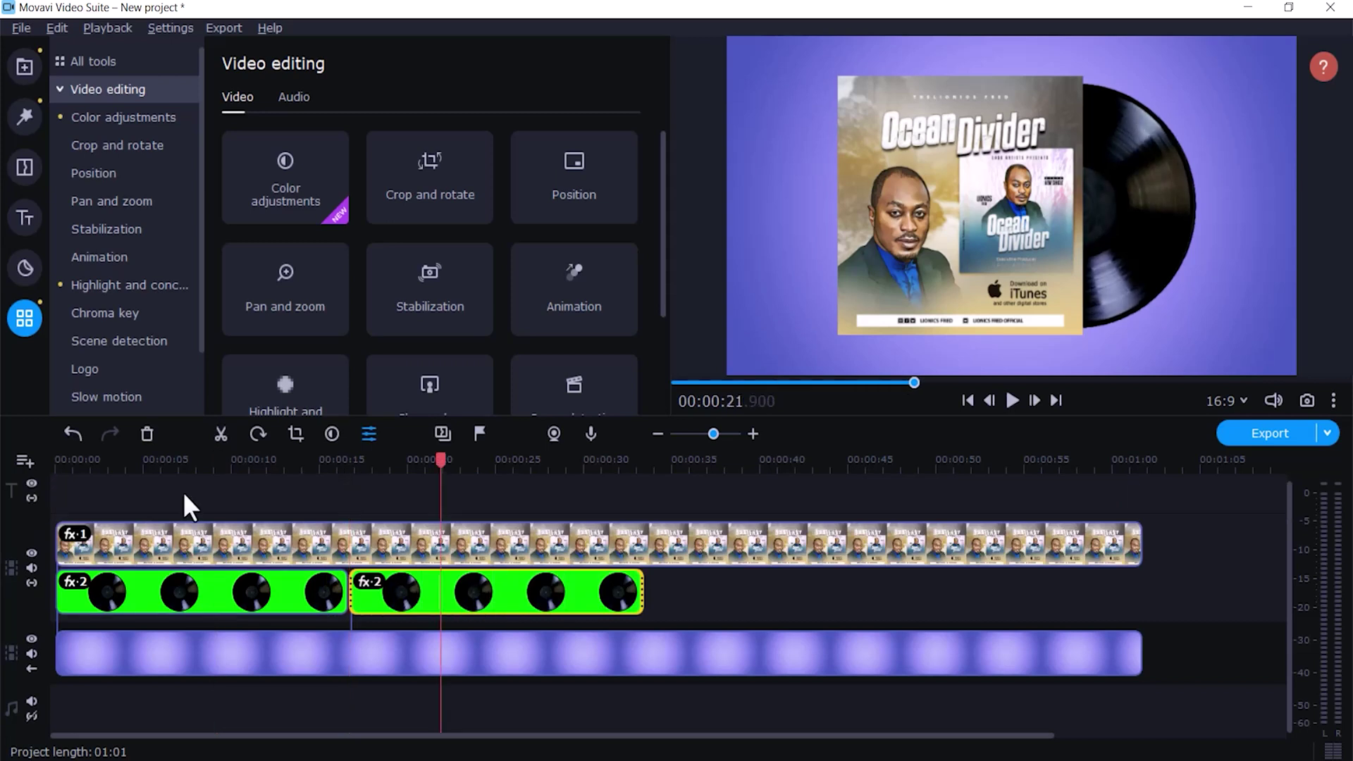
pyautogui.click(151, 435)
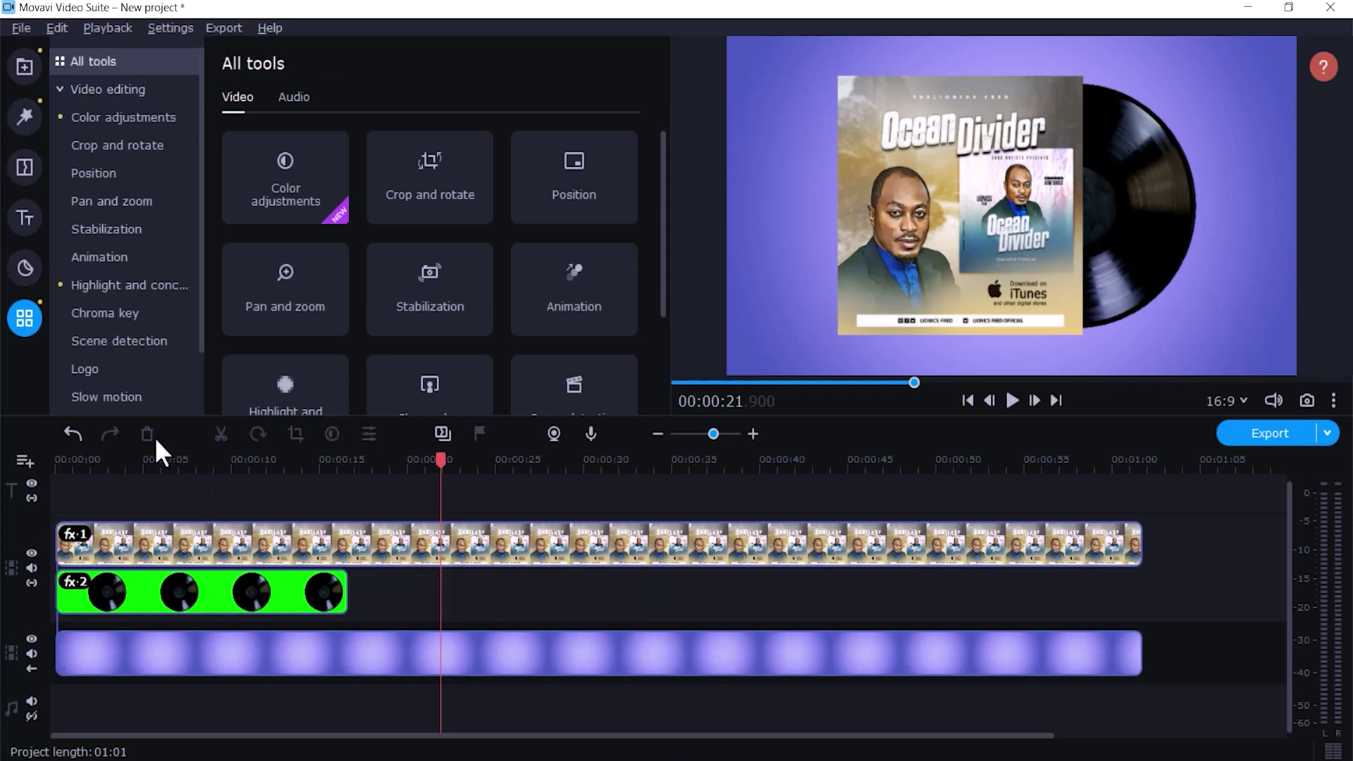
# Step: Trim the disc clip's end to 00:00:16.618, clone the clip, and place the clone directly after it on the same track
pyautogui.click(343, 585)
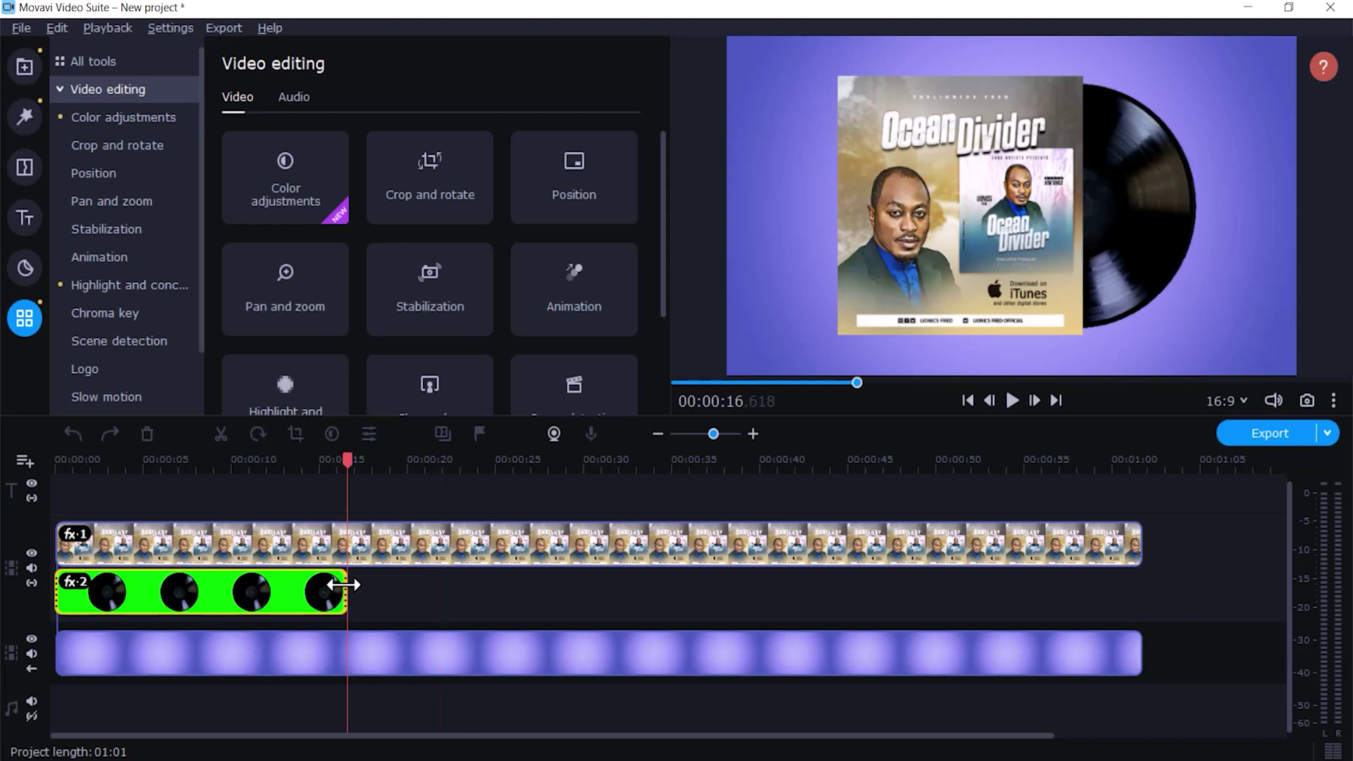
pyautogui.click(324, 458)
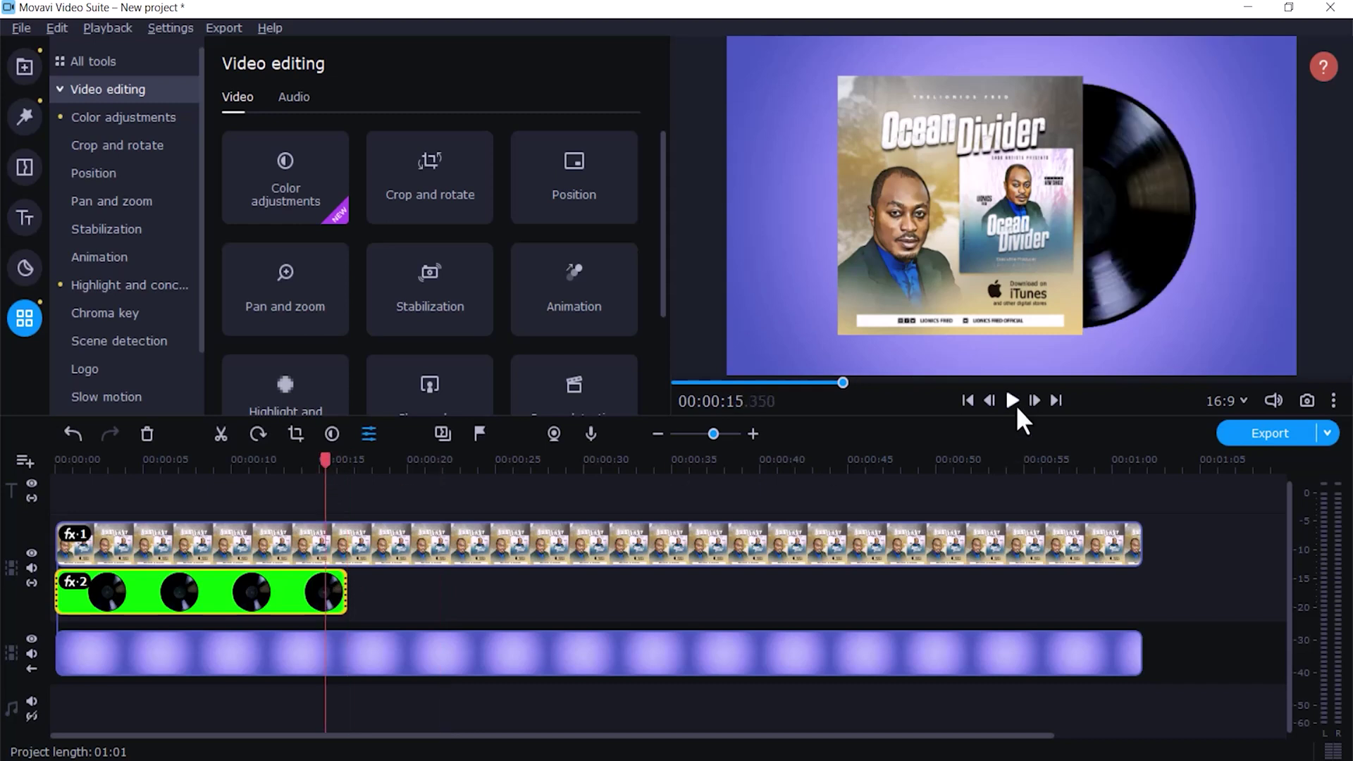
pyautogui.click(282, 591)
pyautogui.rightClick(282, 591)
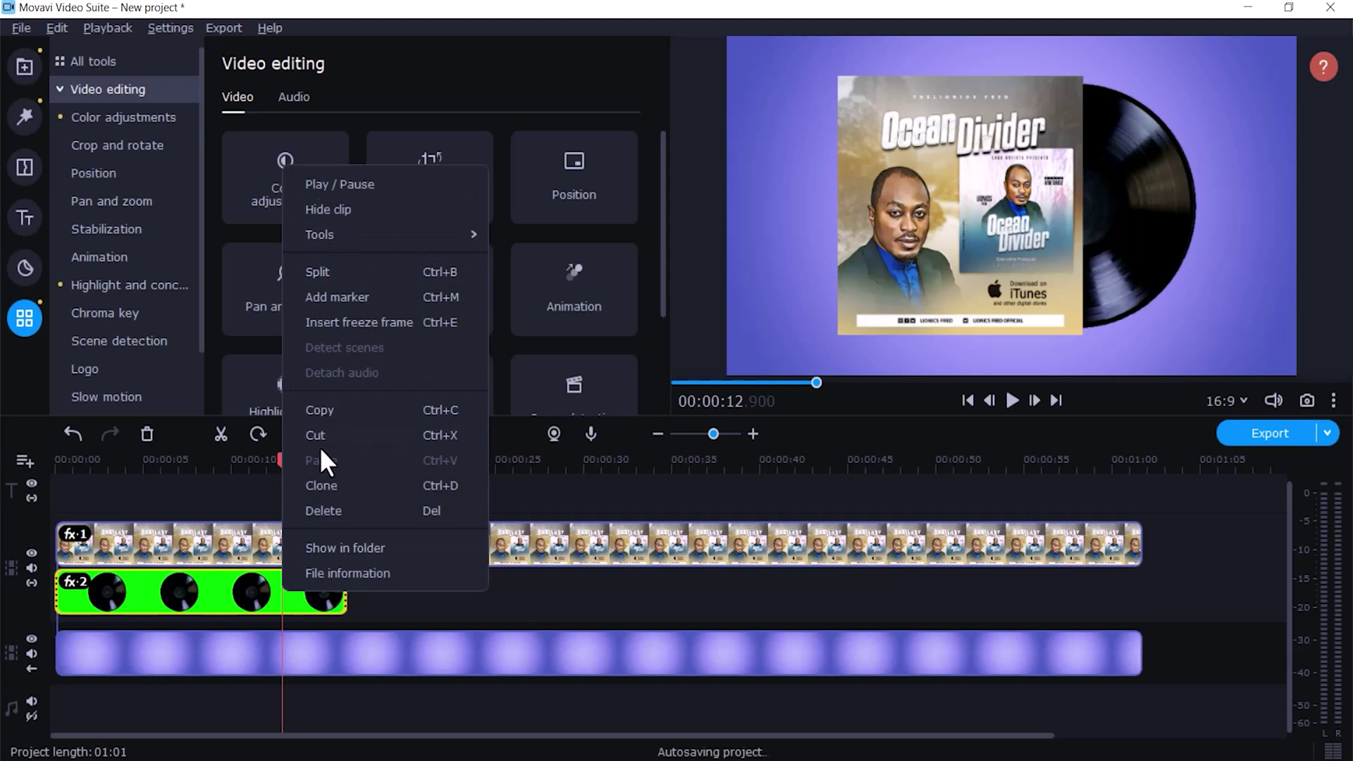
pyautogui.click(325, 492)
pyautogui.moveTo(269, 552)
pyautogui.mouseDown()
pyautogui.moveTo(386, 561)
pyautogui.moveTo(465, 595)
pyautogui.mouseUp()
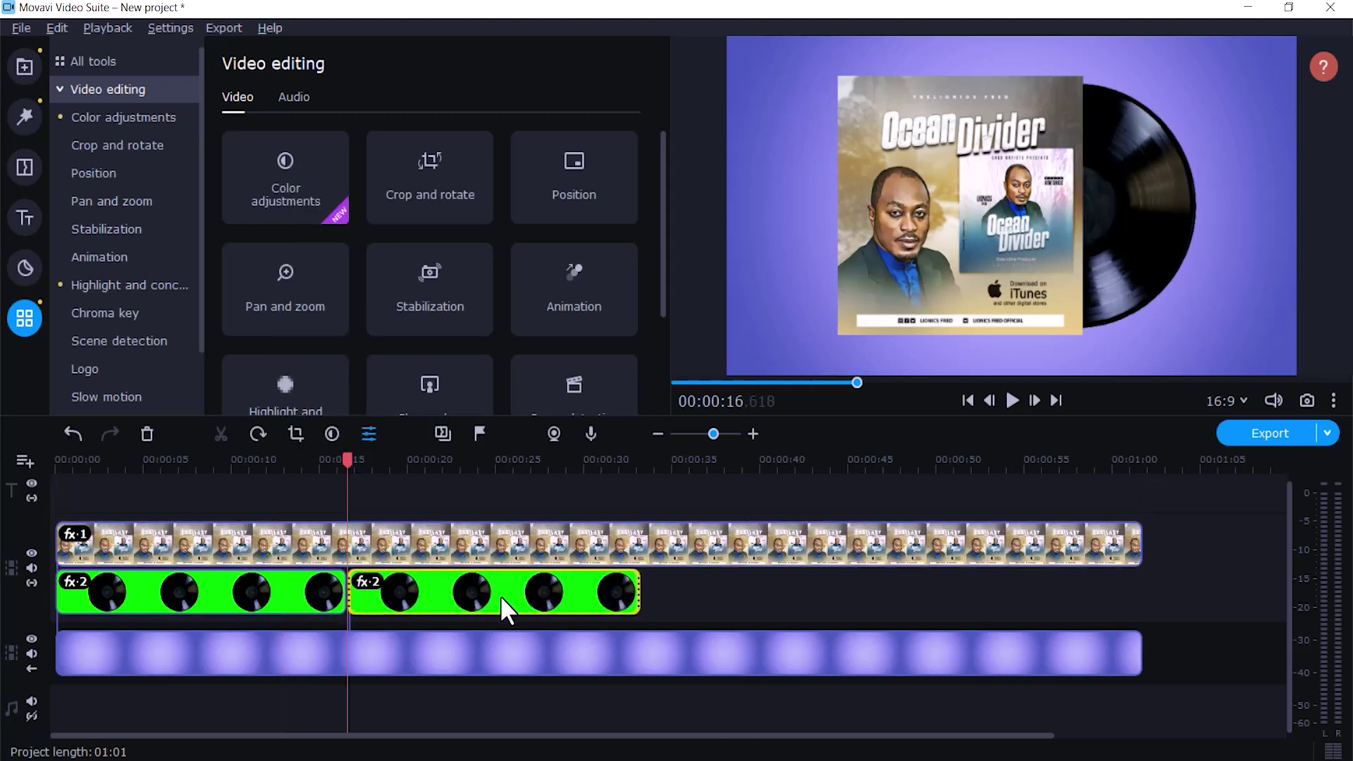
# Step: Copy the second disc clip, paste it on the same track, and snap the copy to the second clip's end
pyautogui.rightClick(501, 595)
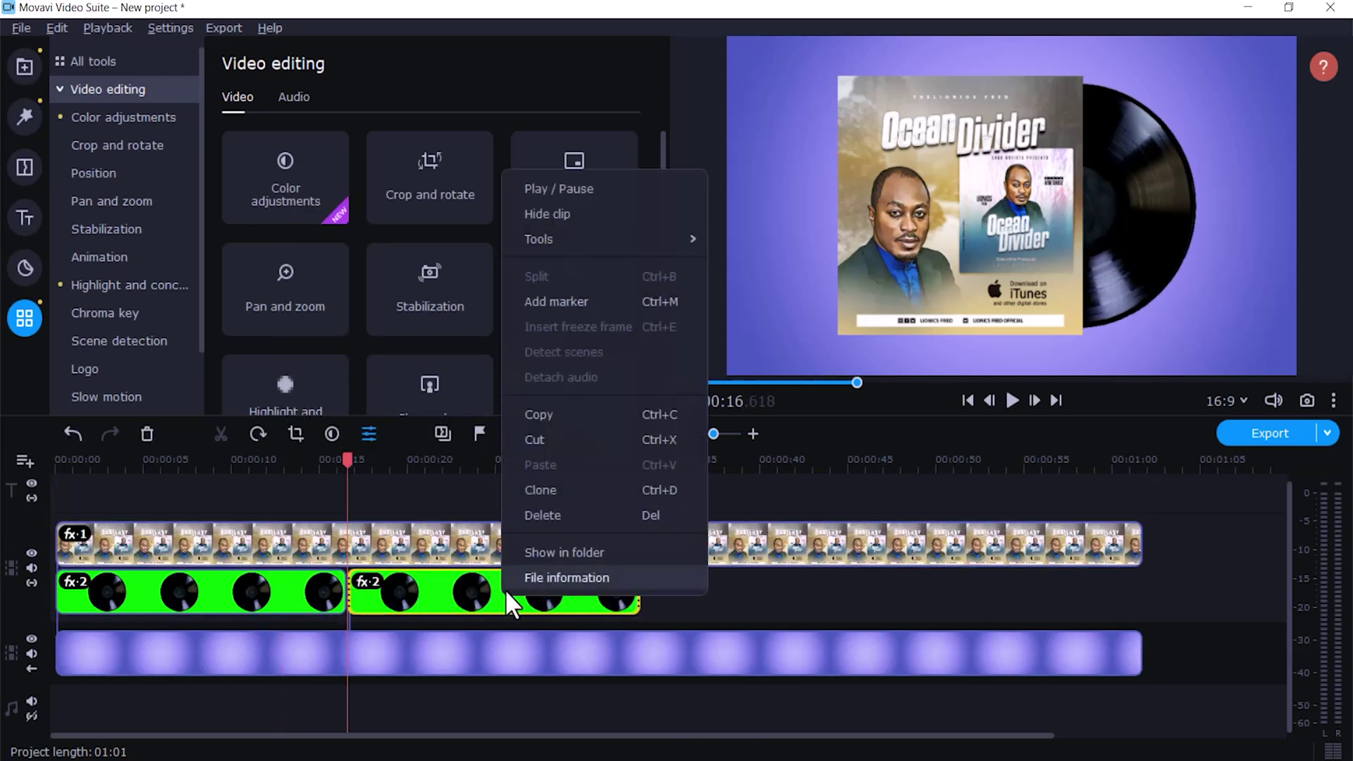
pyautogui.click(547, 415)
pyautogui.click(713, 595)
pyautogui.click(678, 573)
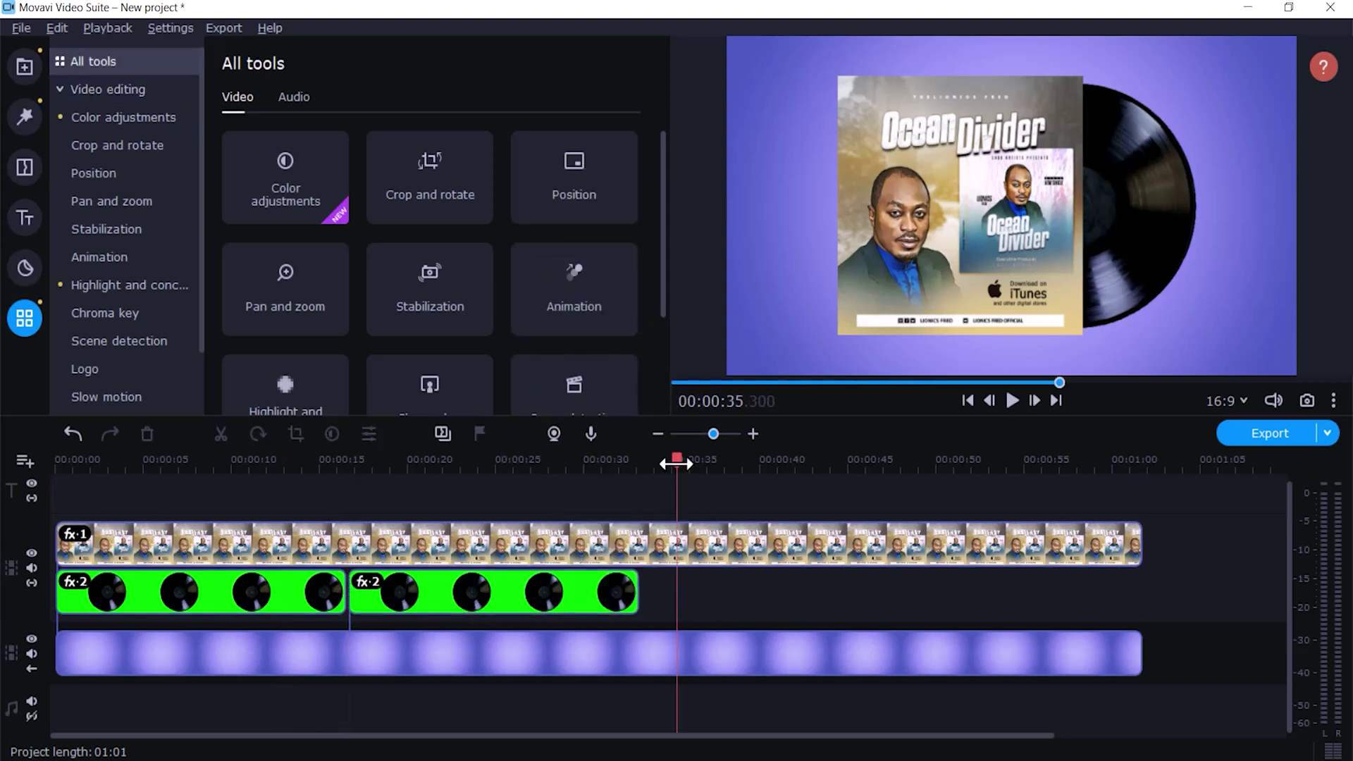
pyautogui.rightClick(681, 591)
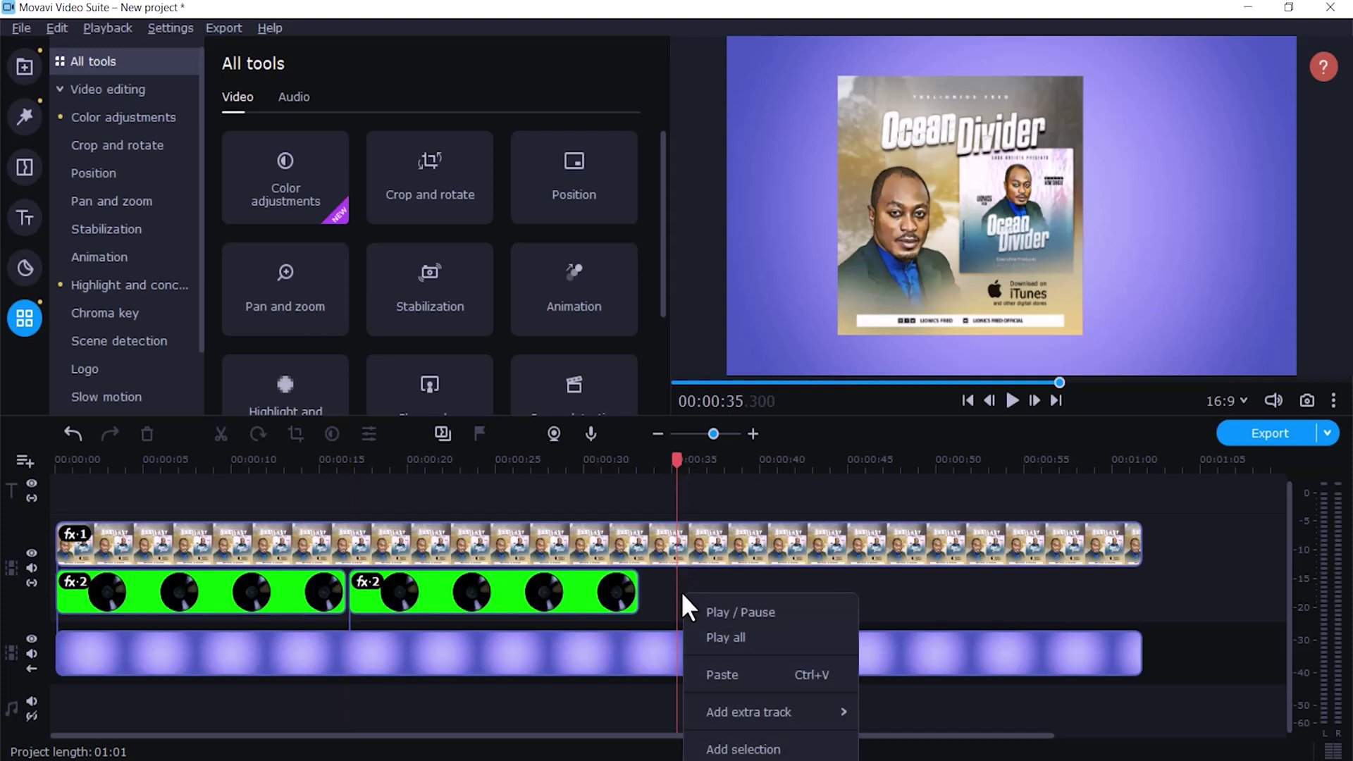
pyautogui.click(729, 673)
pyautogui.moveTo(738, 593); pyautogui.dragTo(706, 589)
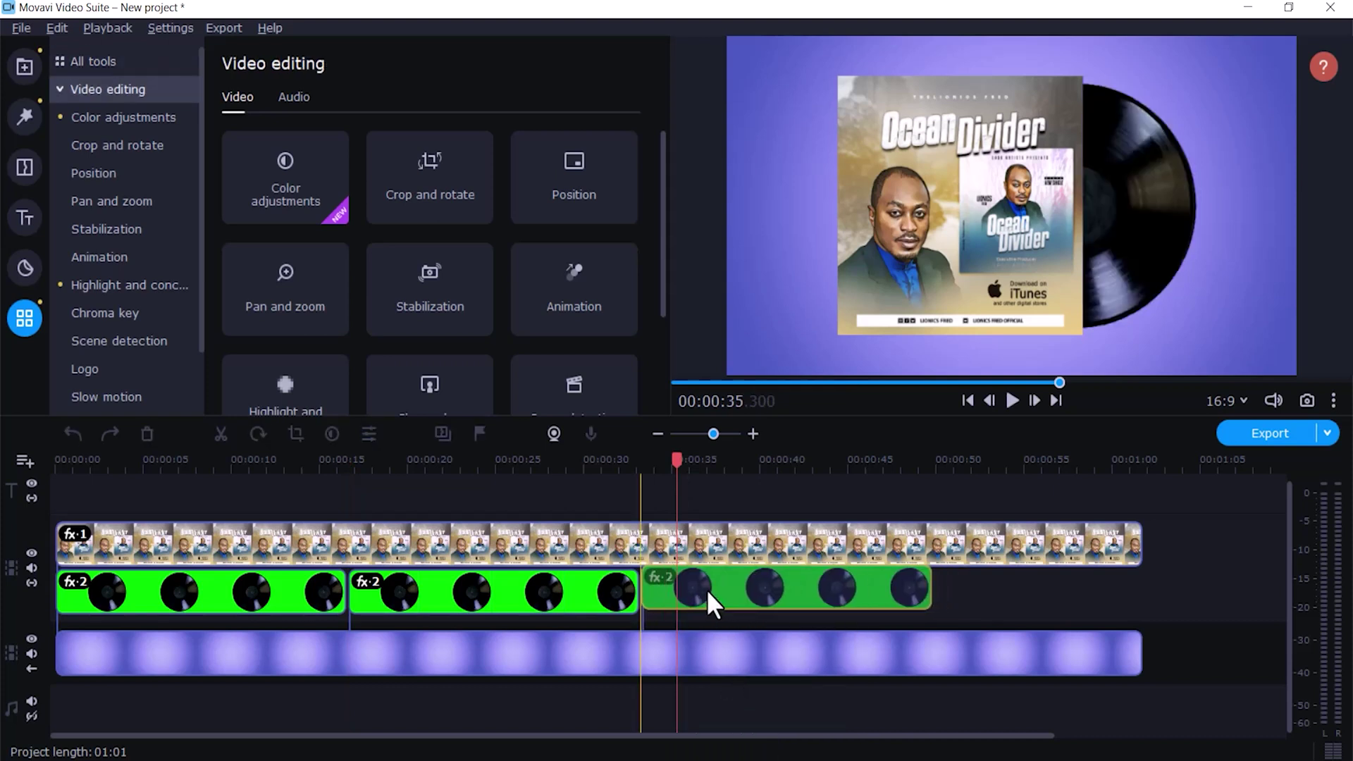
# Step: Copy the third disc clip, paste it directly after the third, and trim the copy's end to match the background clip
pyautogui.rightClick(784, 594)
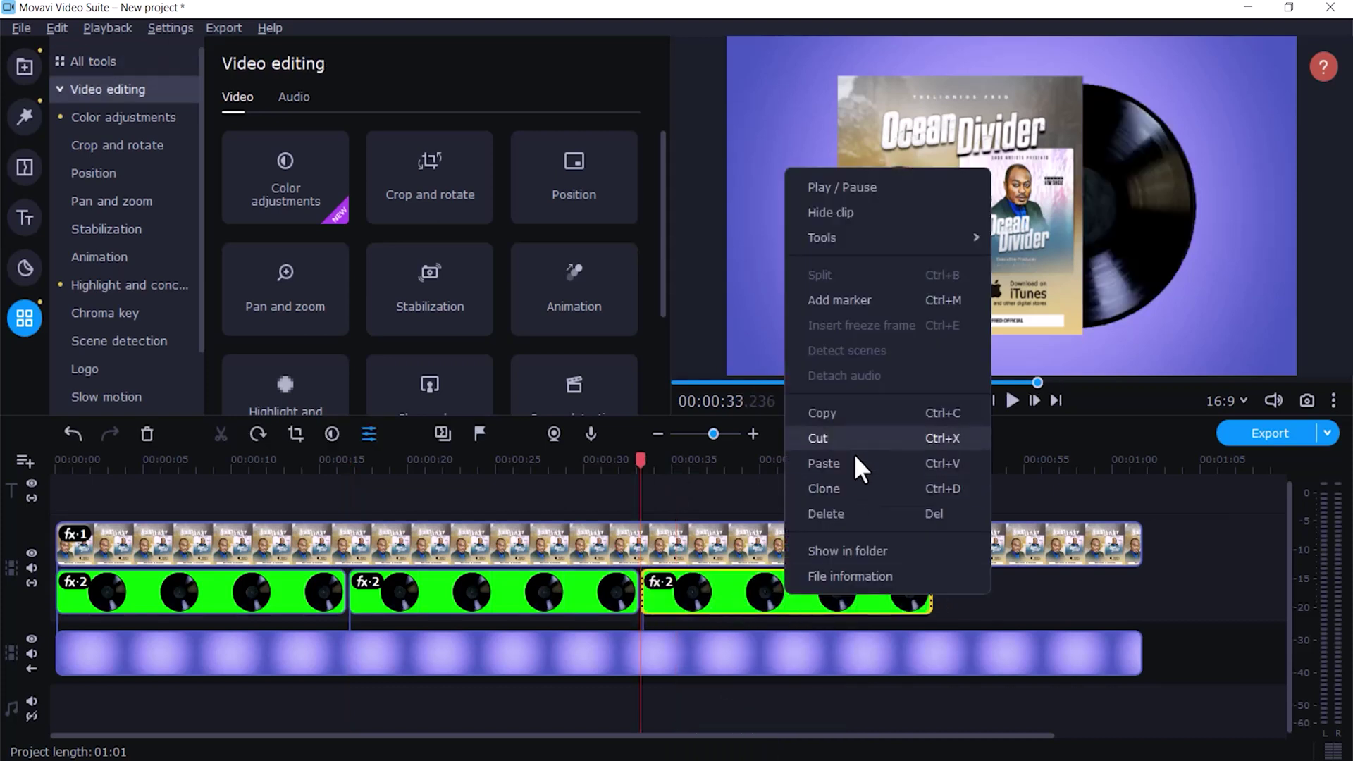
pyautogui.click(845, 415)
pyautogui.scroll(-4, 956, 605)
pyautogui.click(647, 461)
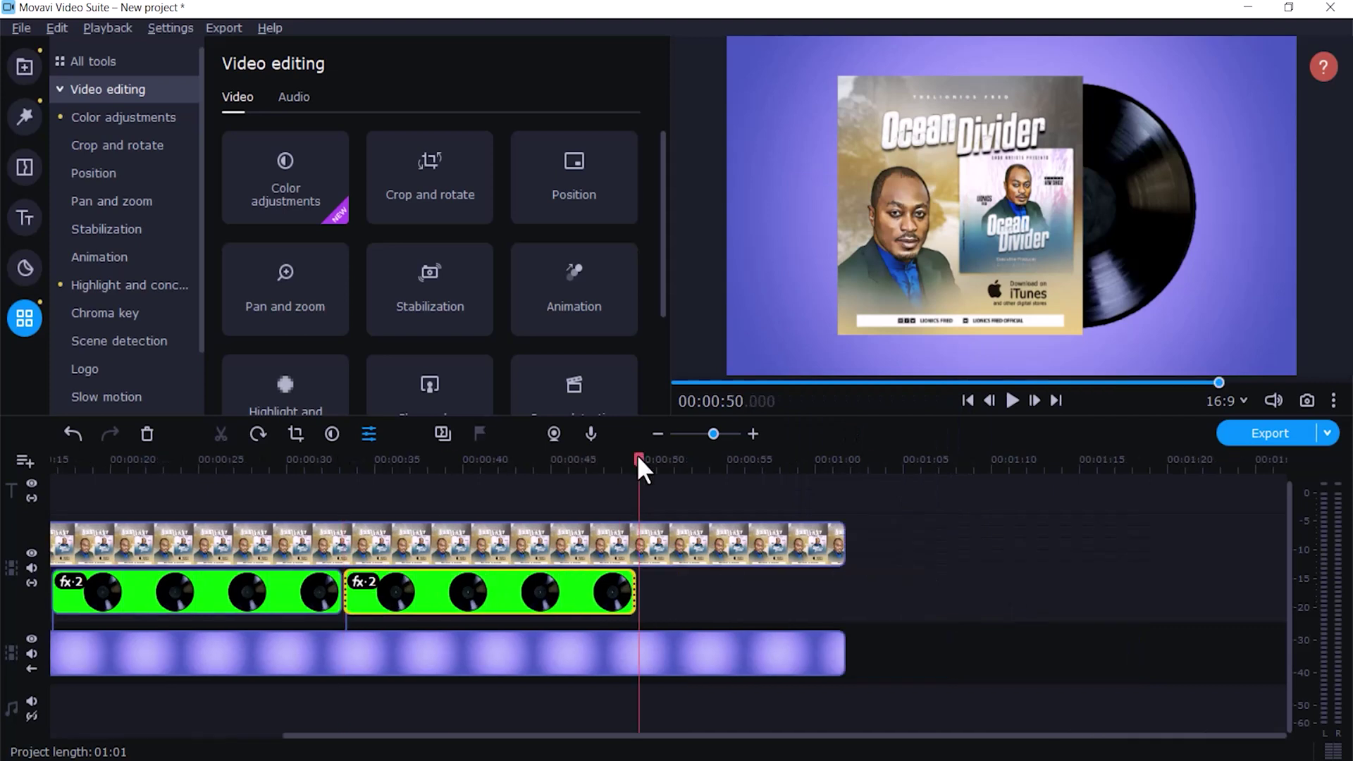
pyautogui.rightClick(650, 594)
pyautogui.click(694, 676)
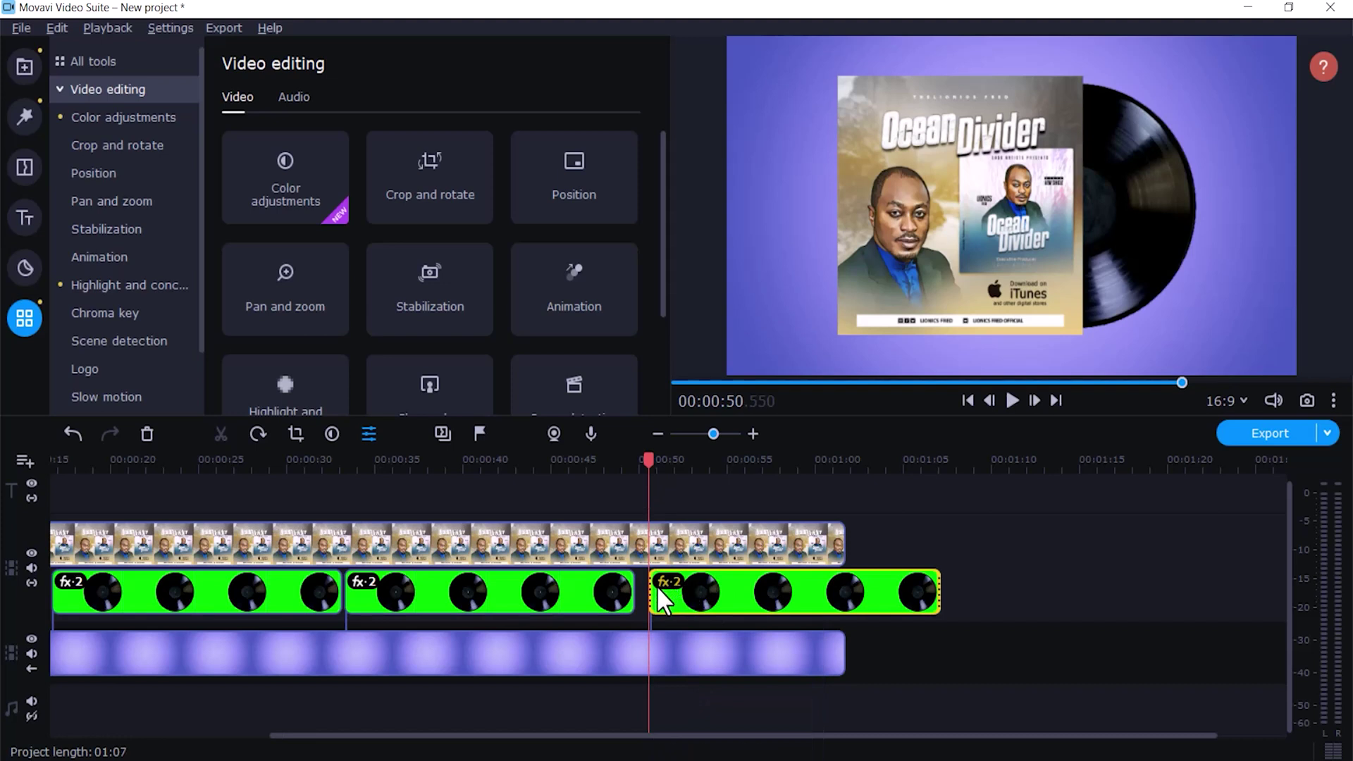
pyautogui.moveTo(655, 587); pyautogui.dragTo(644, 587)
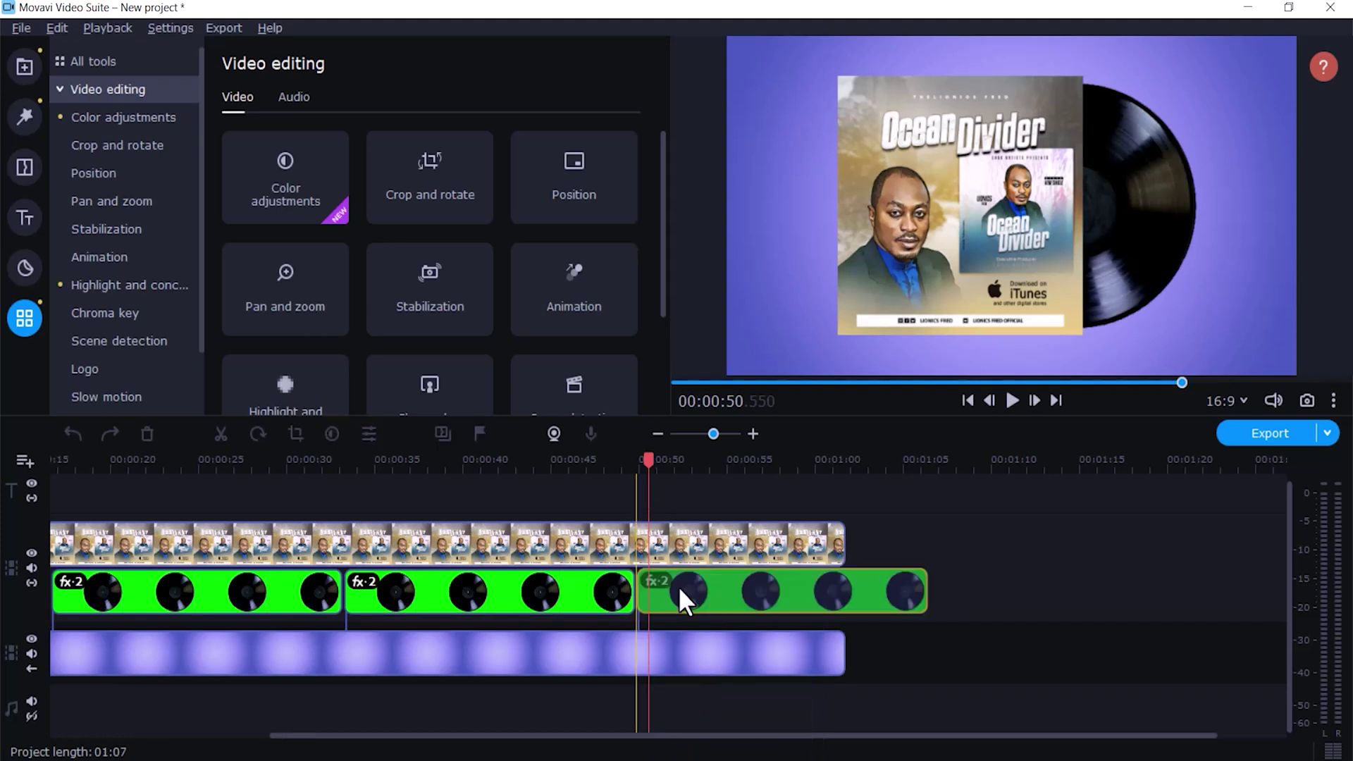
pyautogui.moveTo(921, 590); pyautogui.dragTo(842, 598)
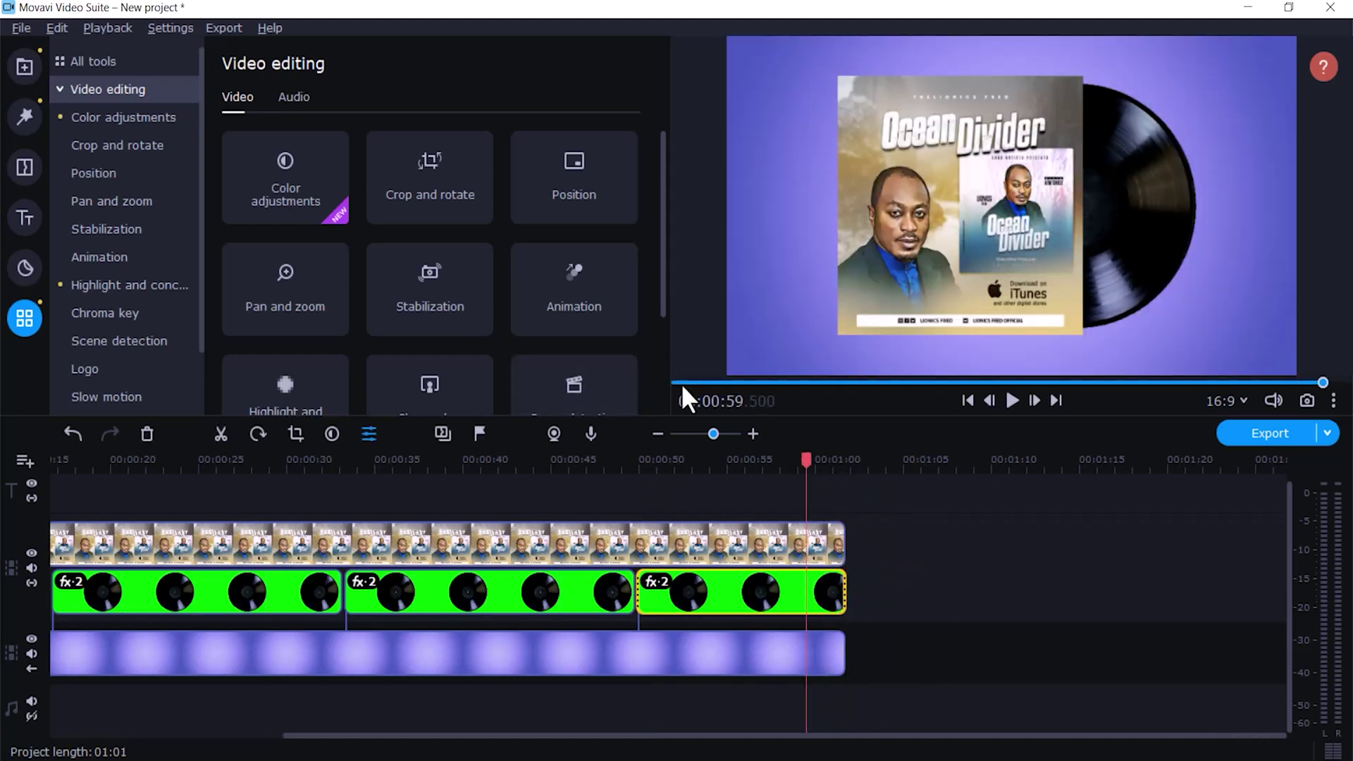
# Step: Play the project back from the start, then delete the three repeated disc clips that follow the first one
pyautogui.moveTo(680, 383); pyautogui.dragTo(649, 383)
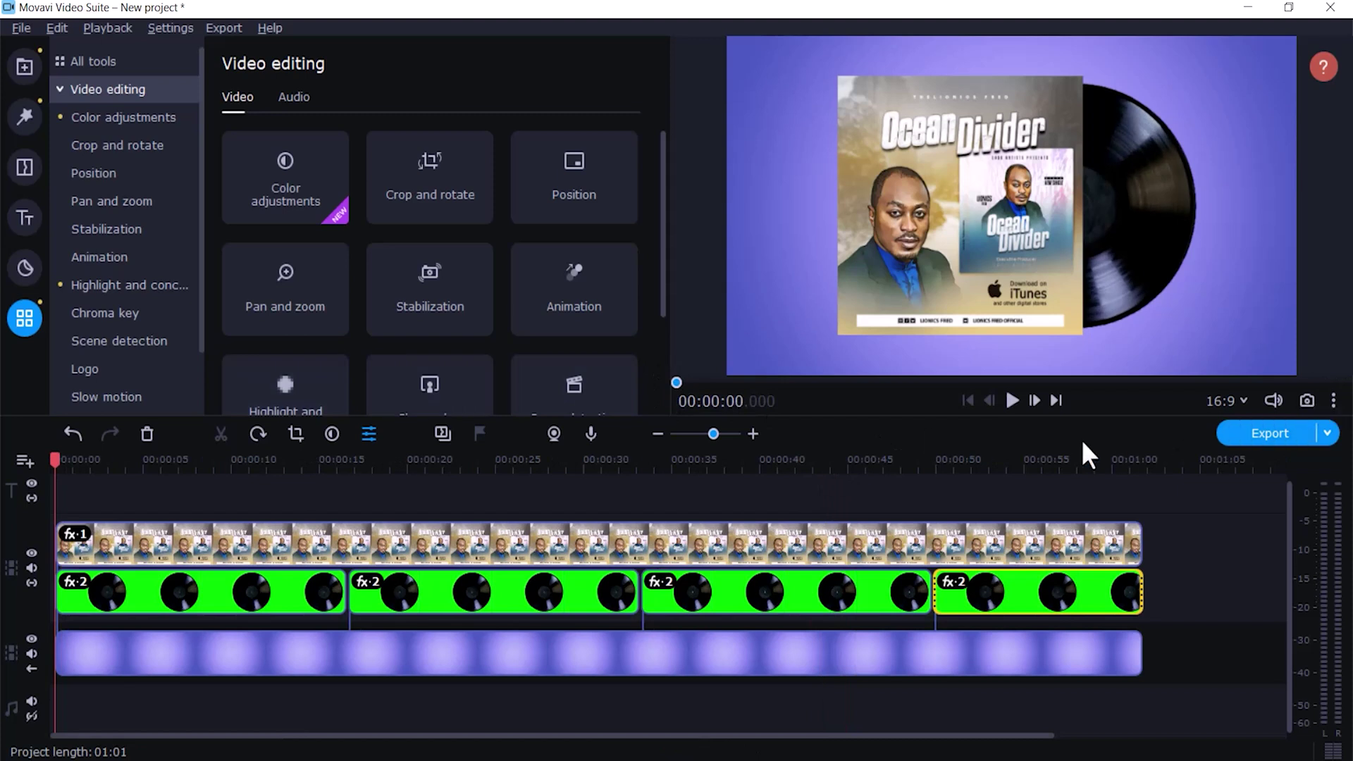
pyautogui.click(1013, 400)
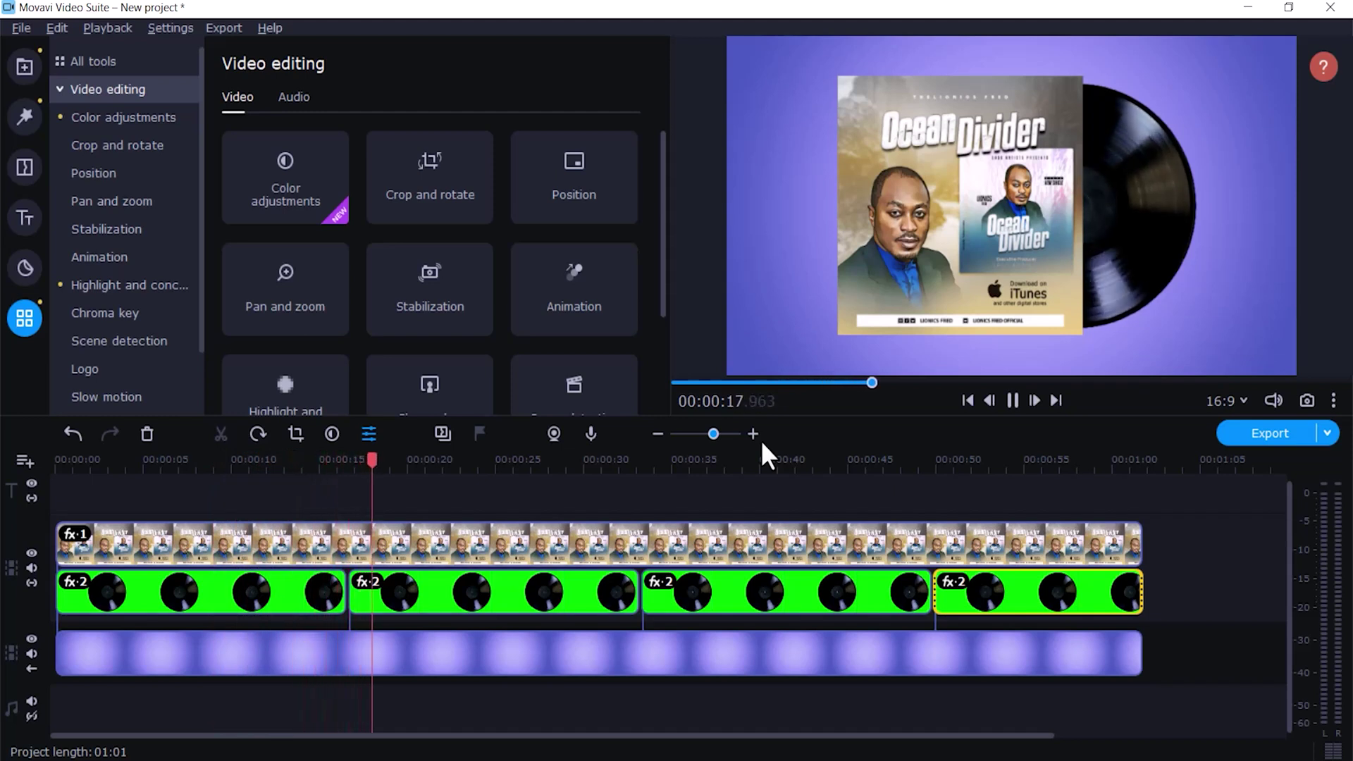
pyautogui.click(624, 465)
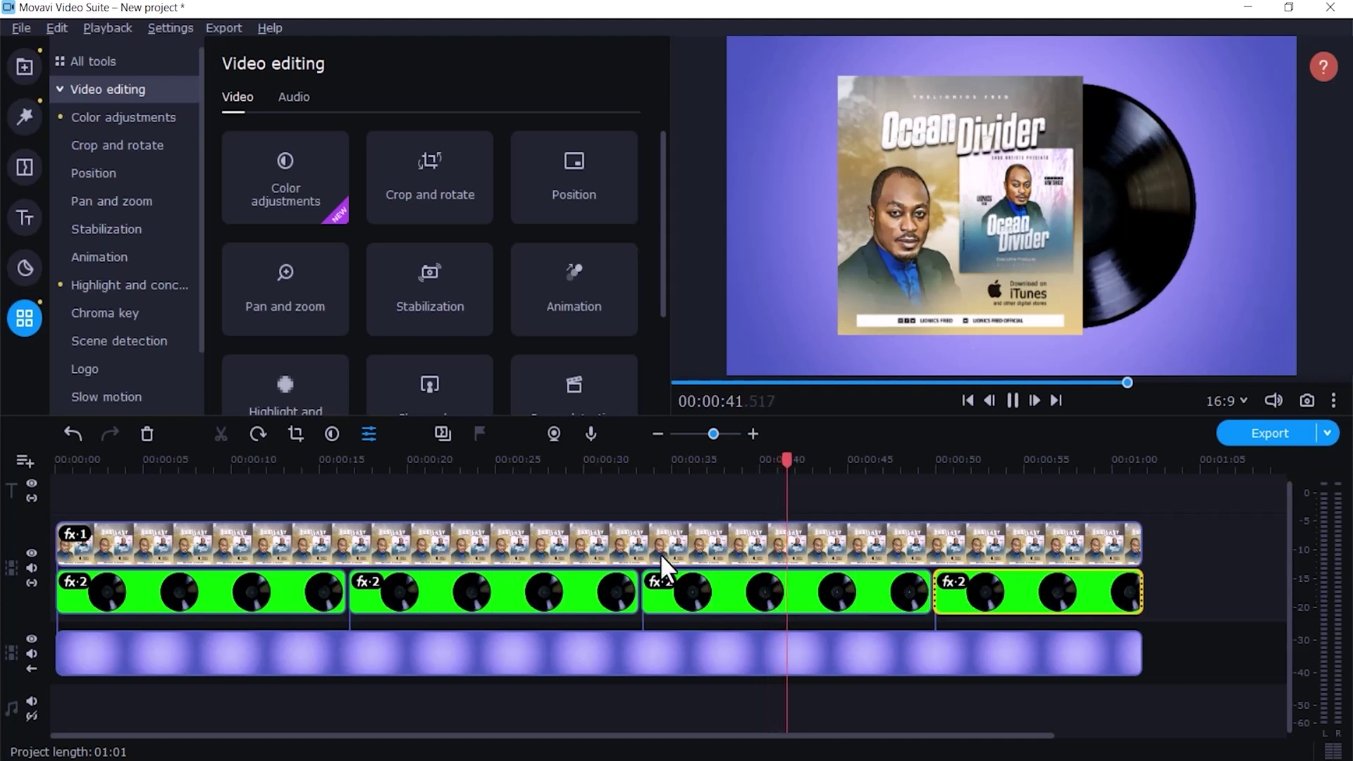
pyautogui.click(1013, 400)
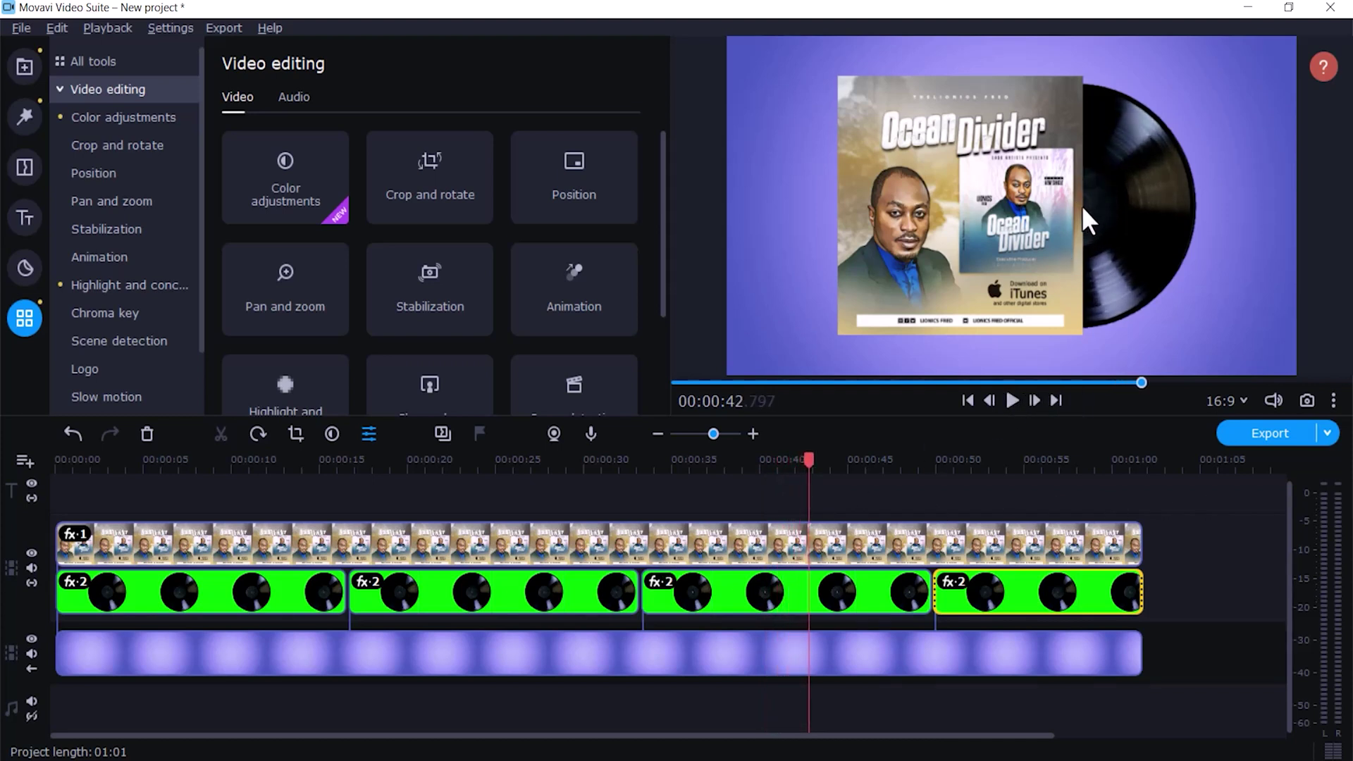
pyautogui.moveTo(1166, 599); pyautogui.dragTo(593, 590)
pyautogui.click(1068, 594)
pyautogui.moveTo(1168, 595); pyautogui.dragTo(492, 586)
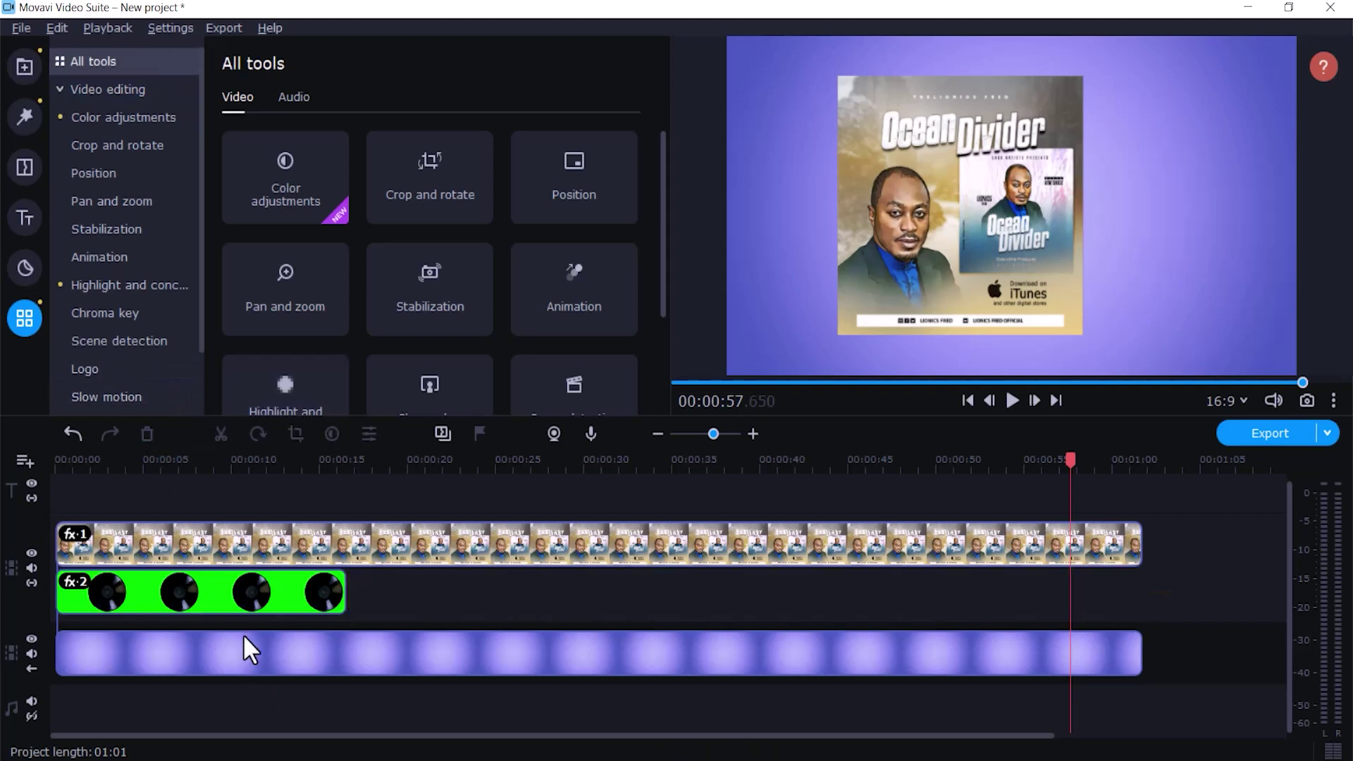
# Step: Shift the remaining disc clip slightly to the right in the frame using its Position settings and preview the placement
pyautogui.click(243, 603)
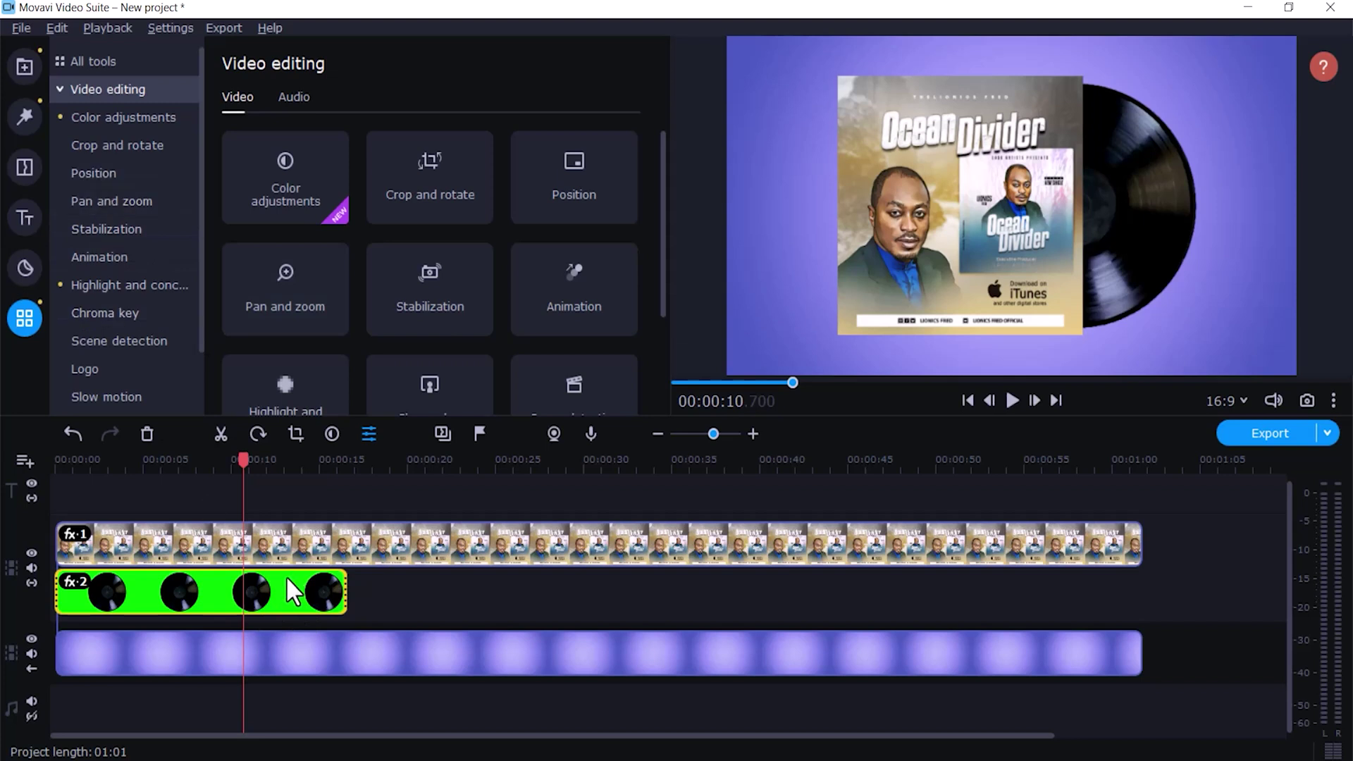
pyautogui.click(180, 595)
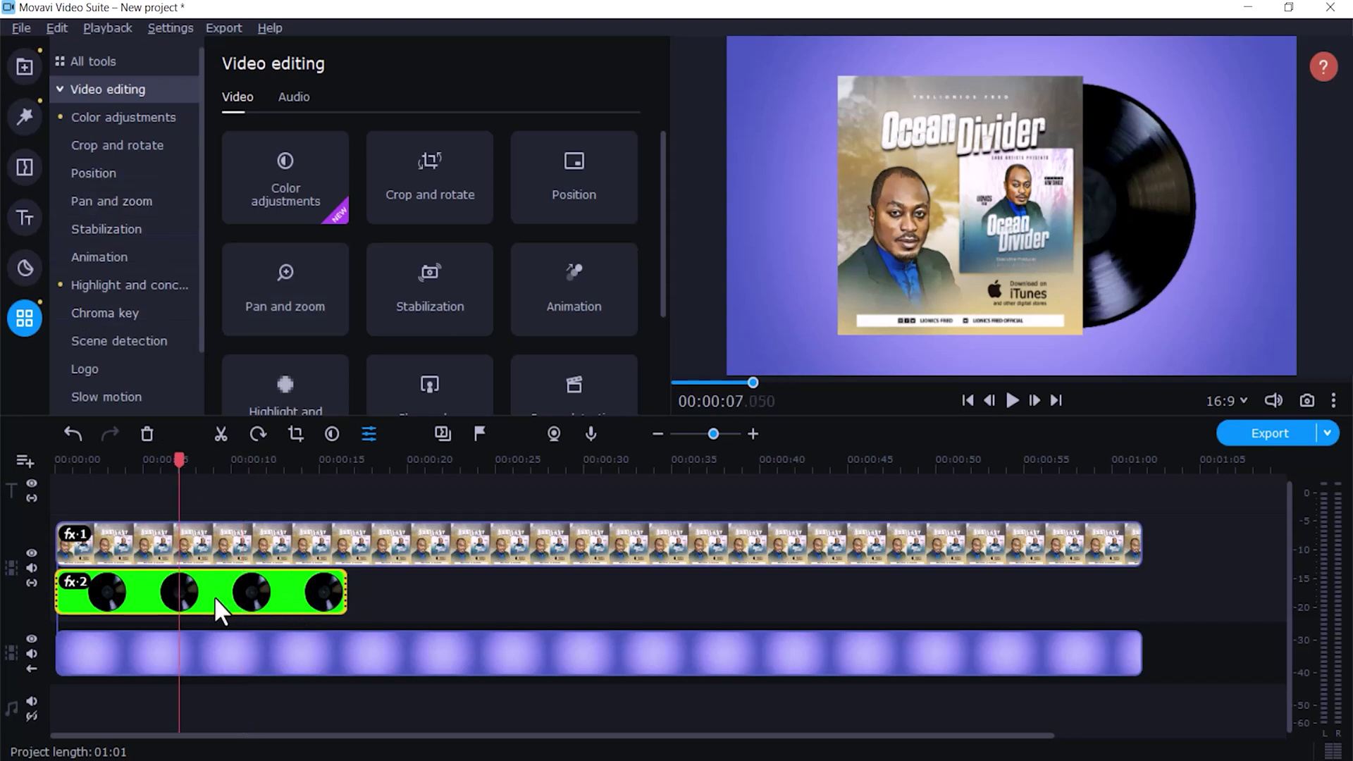
pyautogui.click(96, 173)
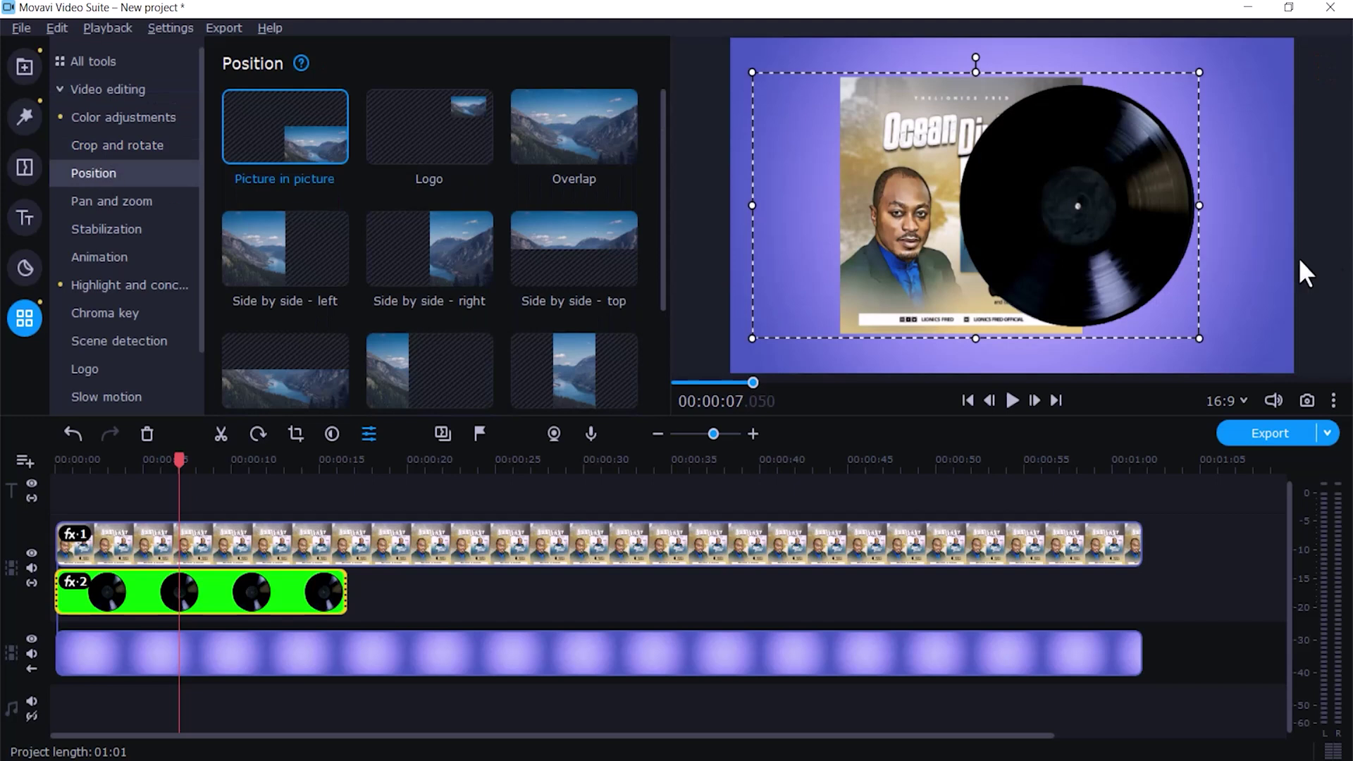
pyautogui.moveTo(1095, 230); pyautogui.dragTo(1105, 230)
pyautogui.click(1012, 402)
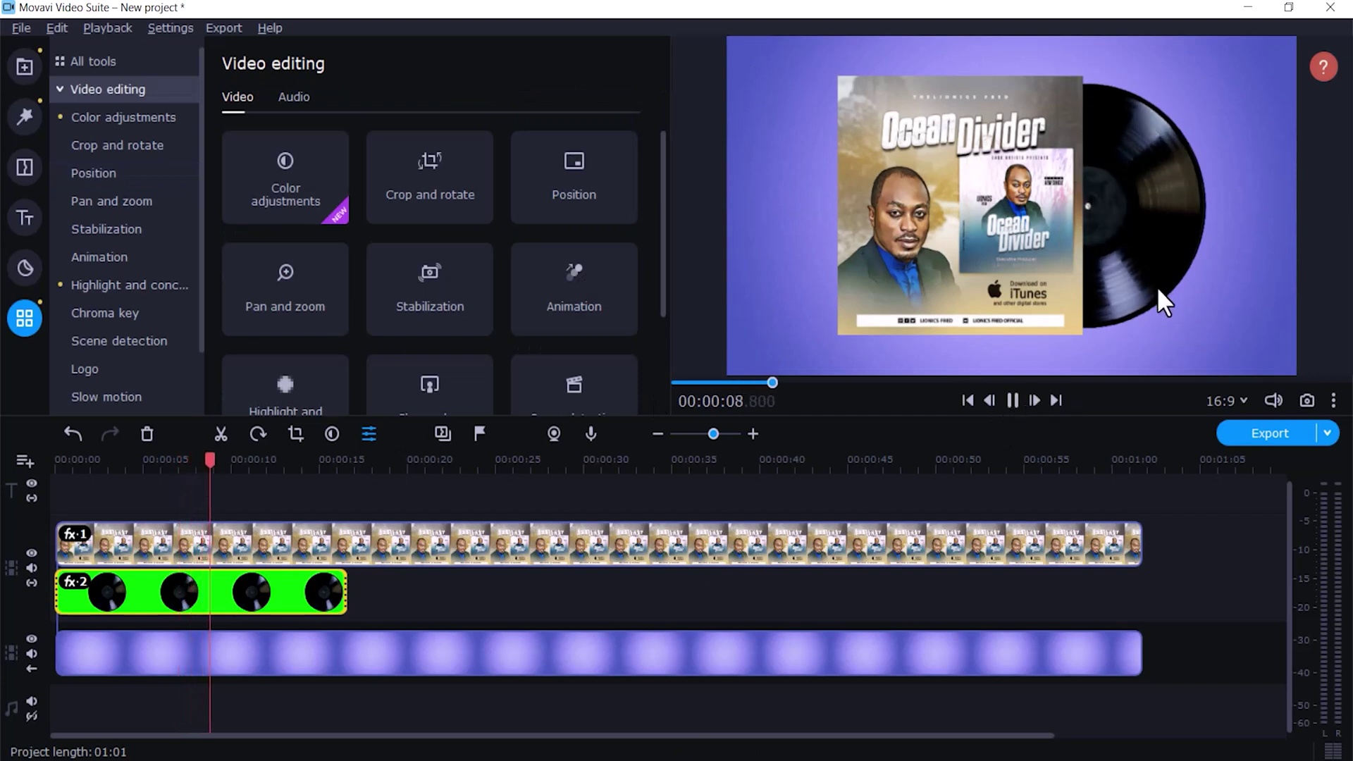
pyautogui.click(1012, 401)
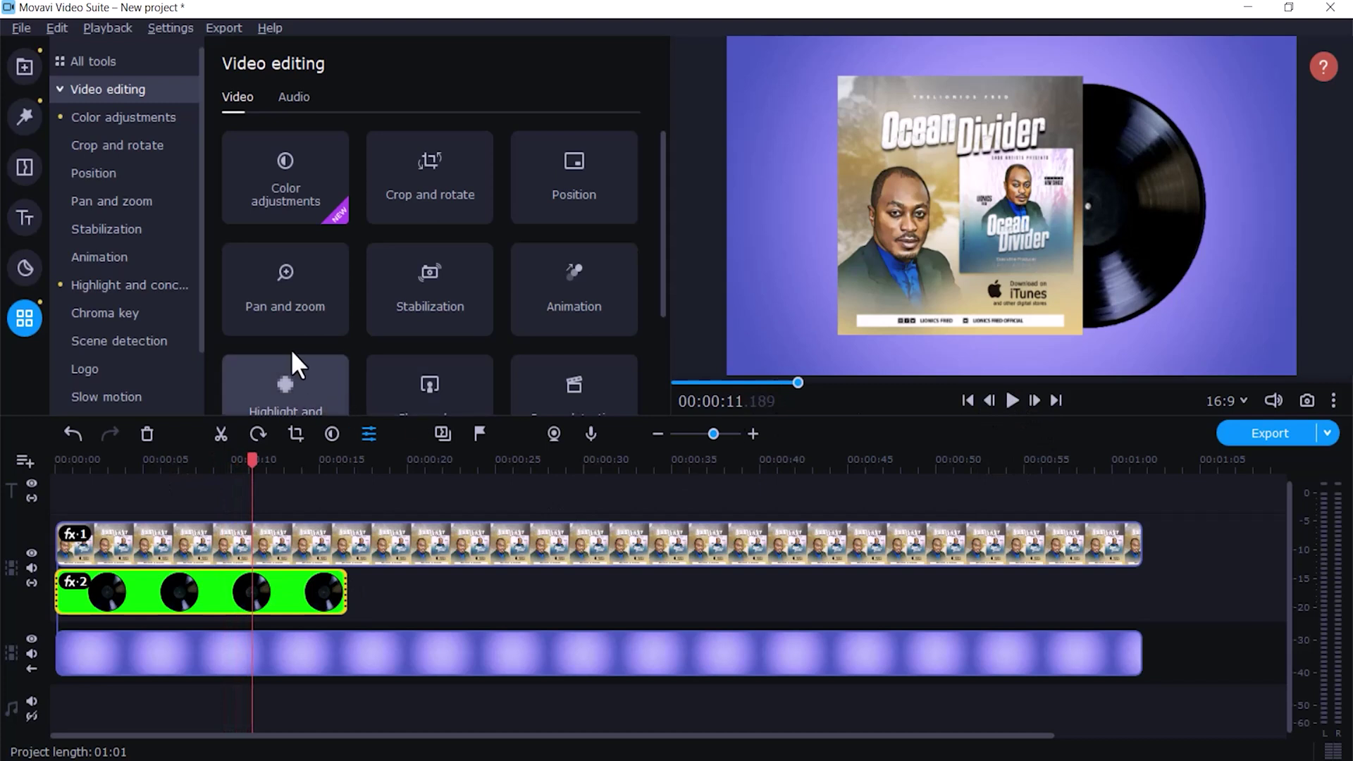
# Step: Nudge the disc slightly back to the left in its picture-in-picture placement and play a short part
pyautogui.click(93, 175)
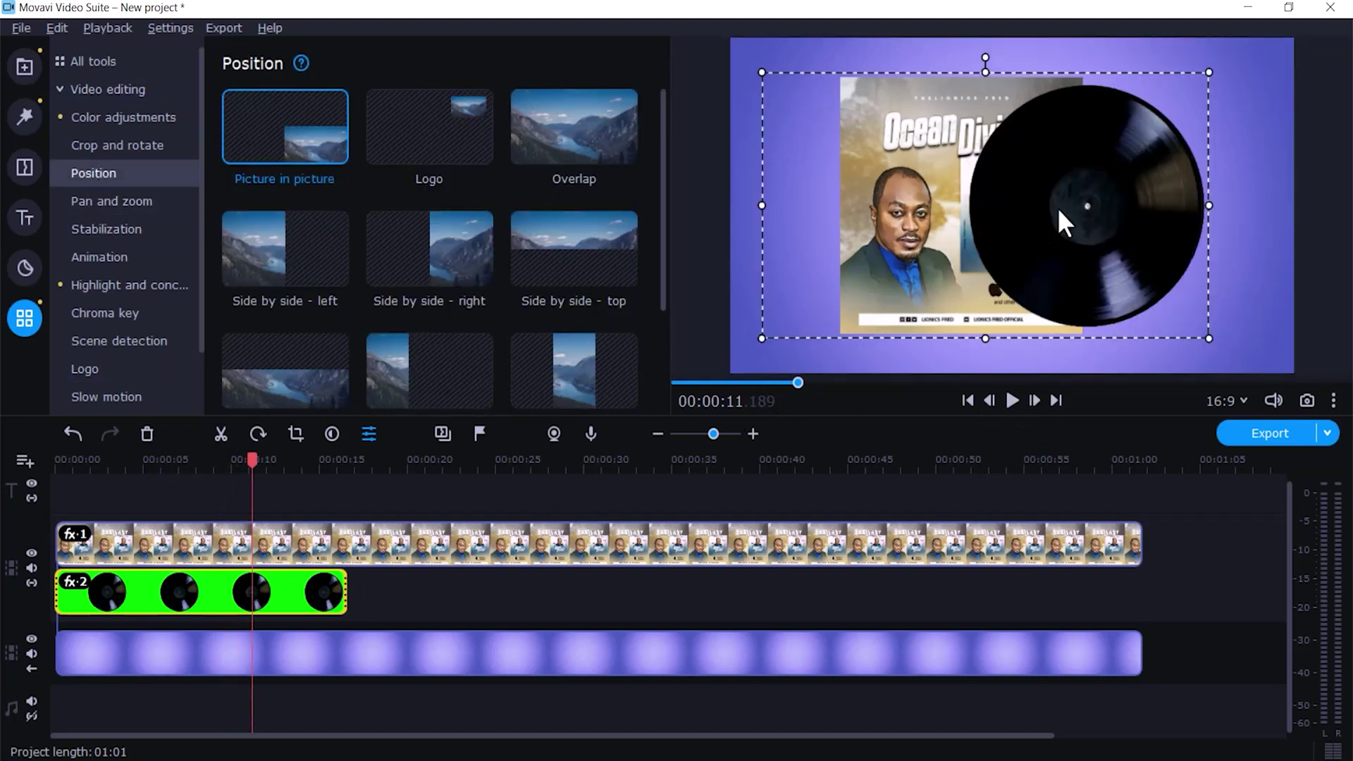
pyautogui.moveTo(1073, 211); pyautogui.dragTo(1072, 210)
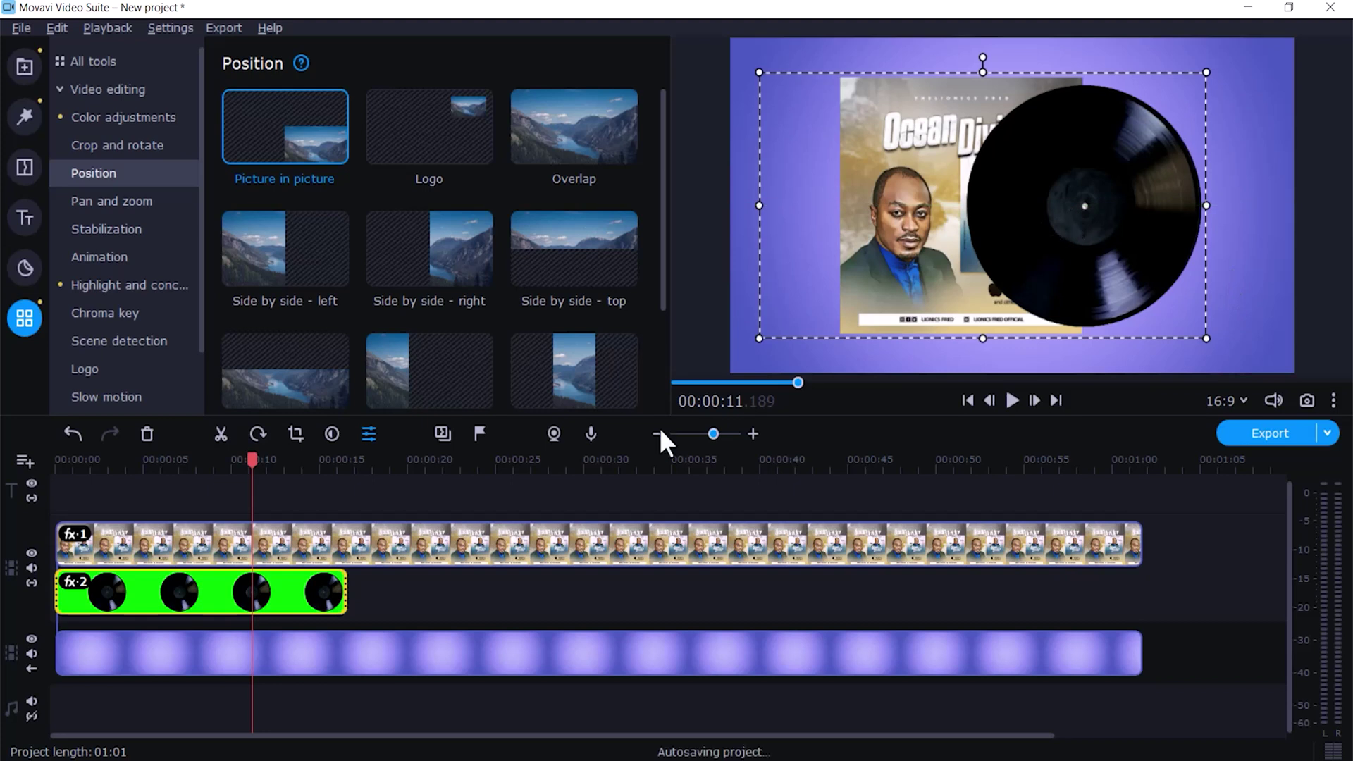
pyautogui.click(1012, 400)
pyautogui.click(1012, 398)
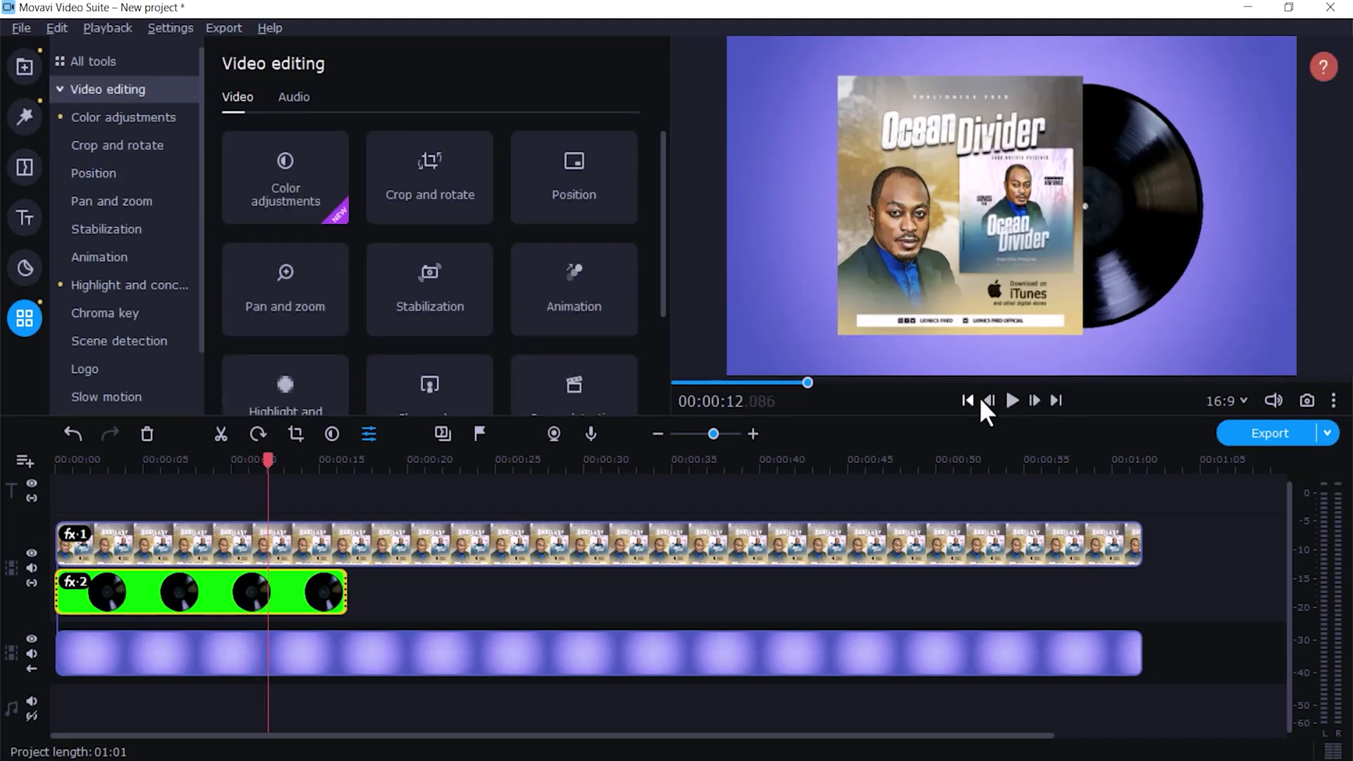
# Step: Move the disc a touch further left behind the cover image and check its spin in playback
pyautogui.click(141, 595)
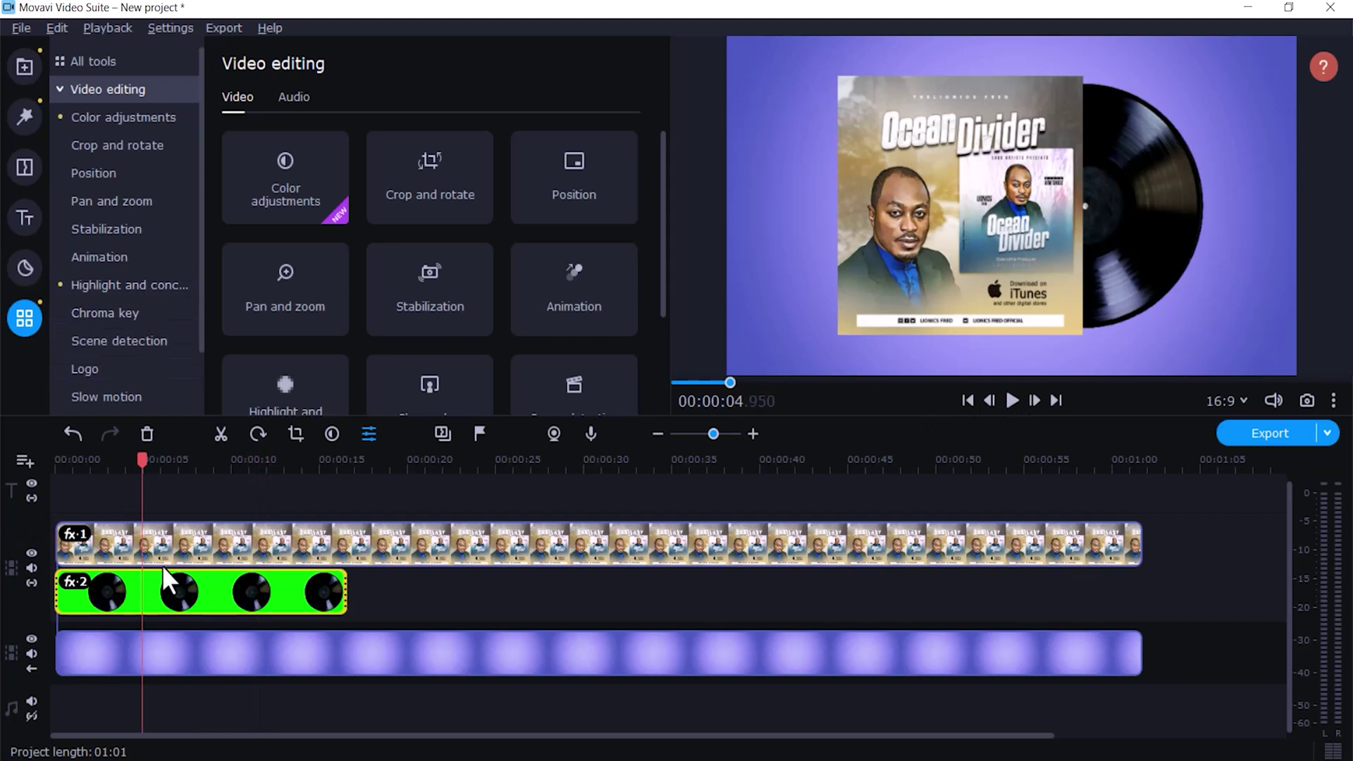
pyautogui.click(193, 582)
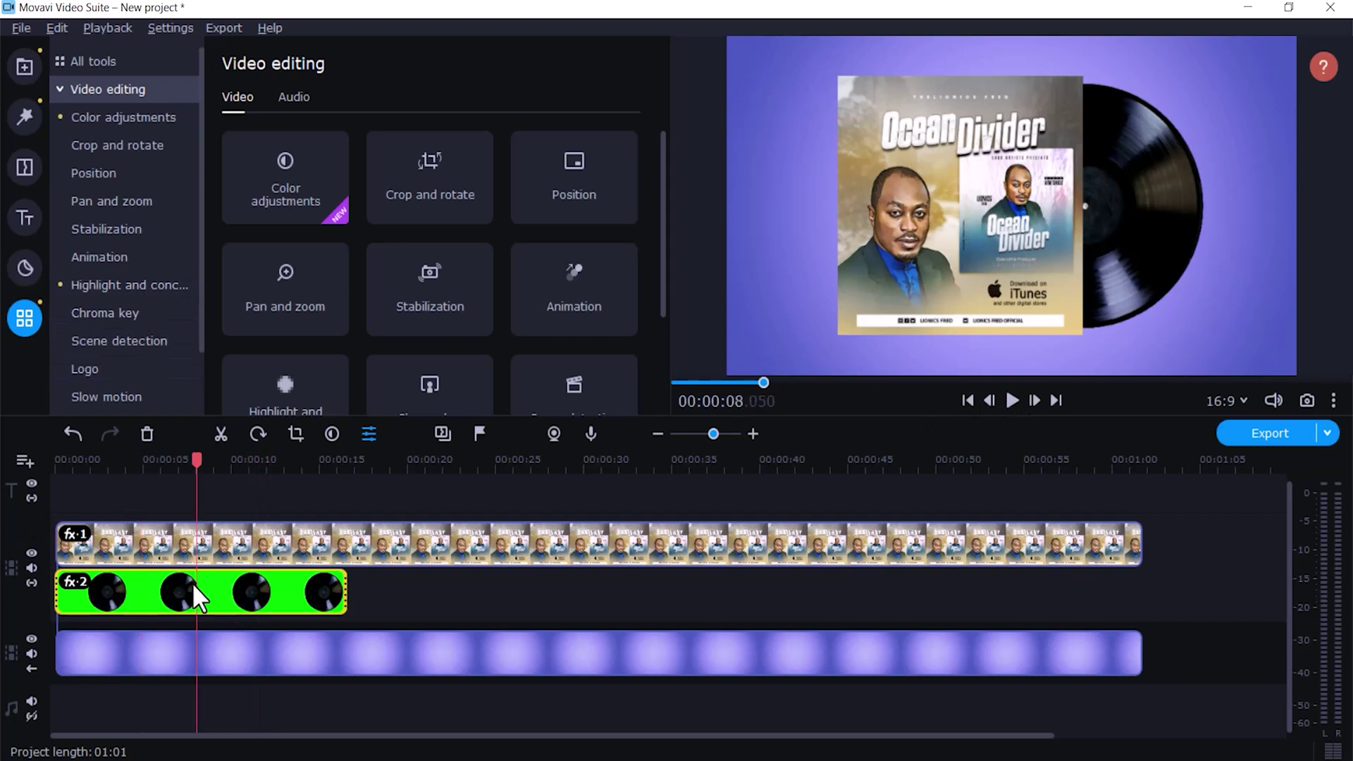
pyautogui.click(92, 172)
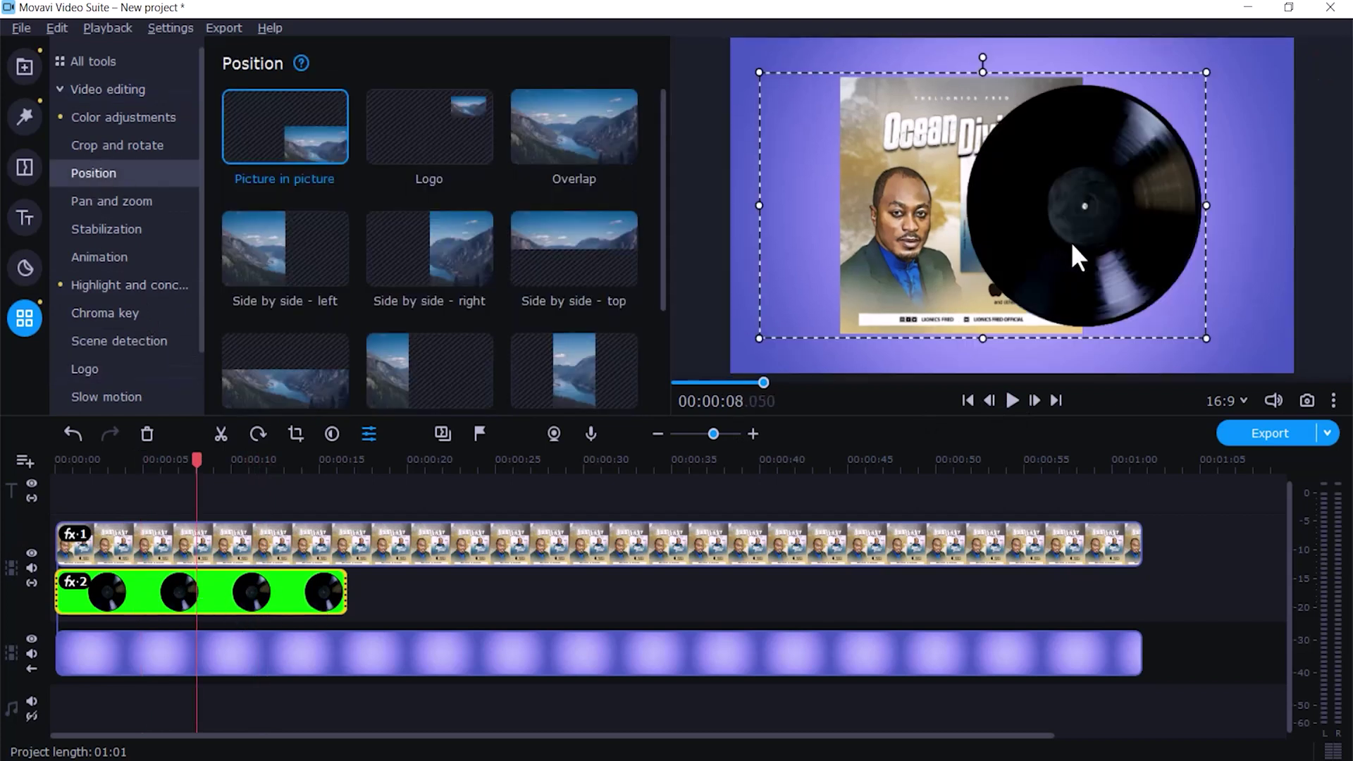
pyautogui.moveTo(1082, 210); pyautogui.dragTo(1080, 207)
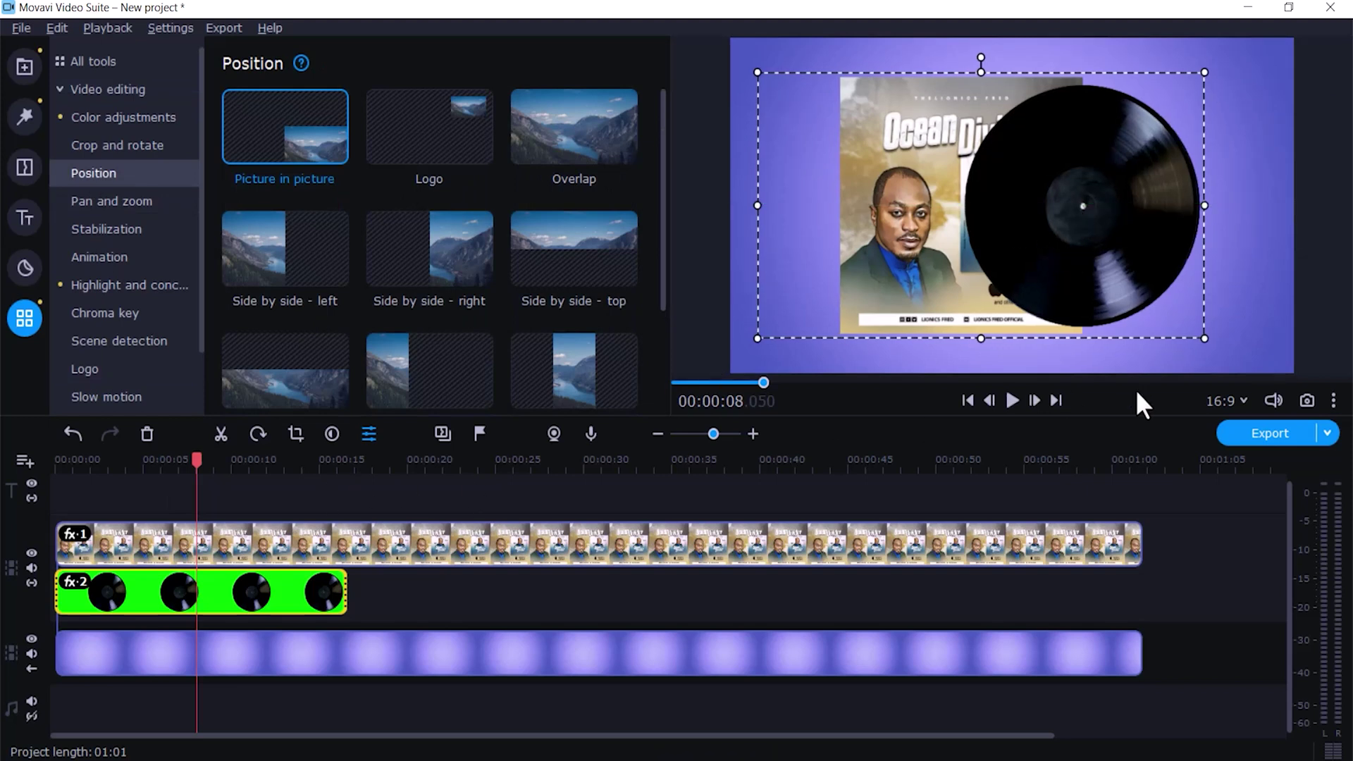
pyautogui.click(1013, 401)
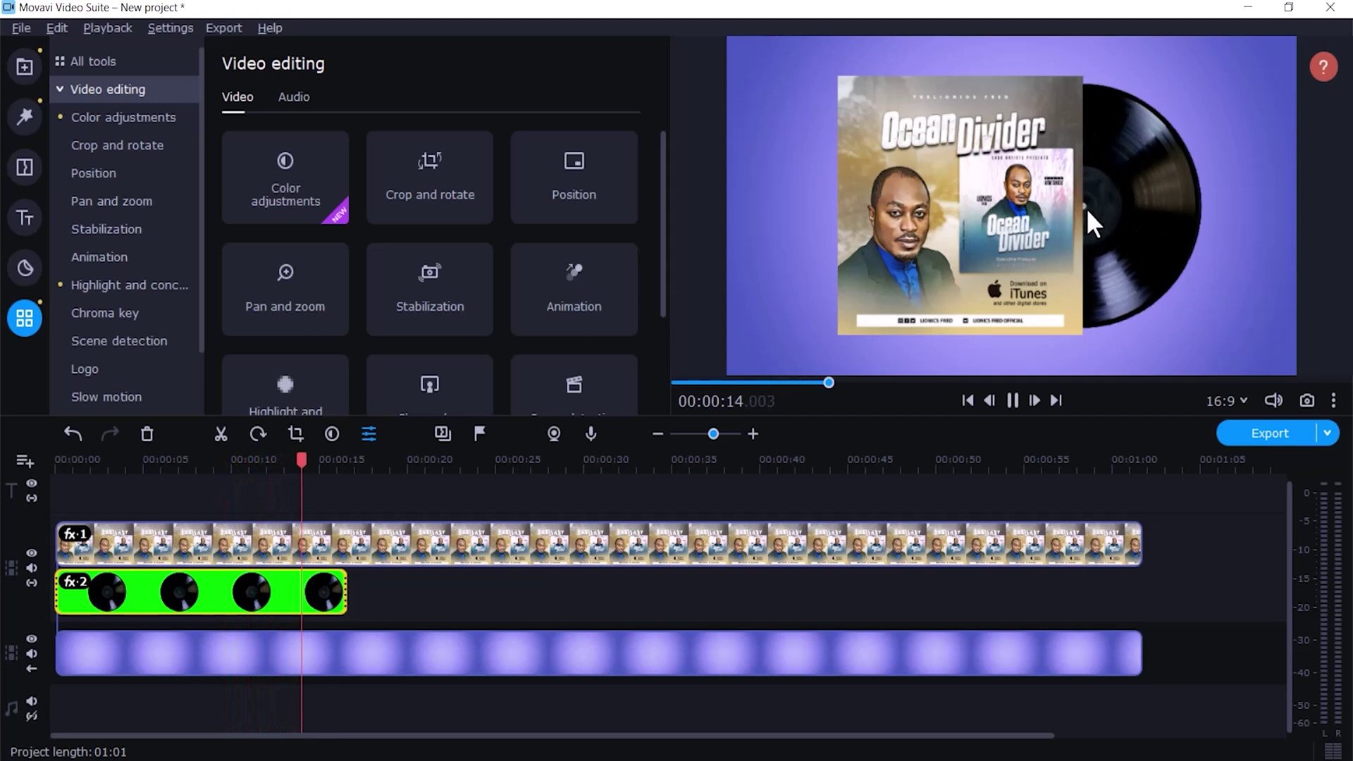
pyautogui.click(270, 589)
pyautogui.rightClick(305, 592)
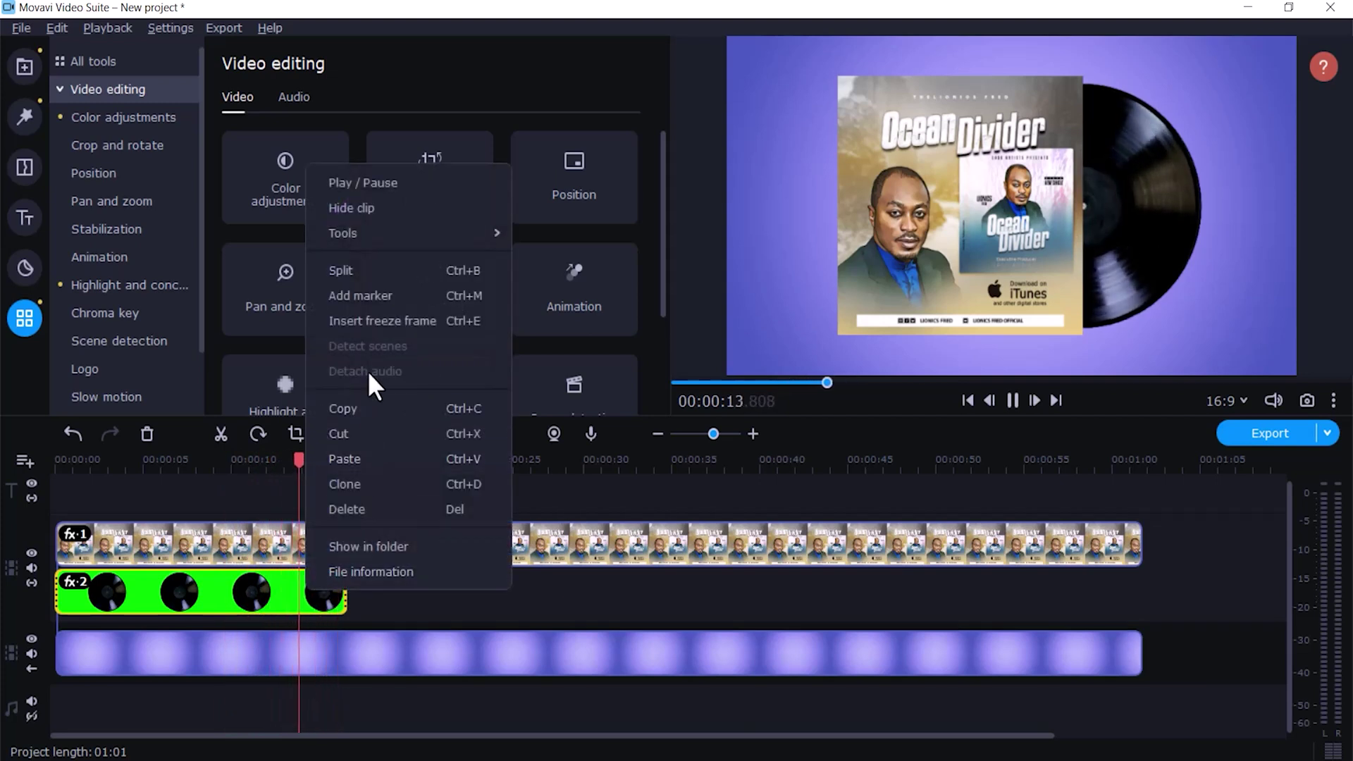
pyautogui.click(1013, 402)
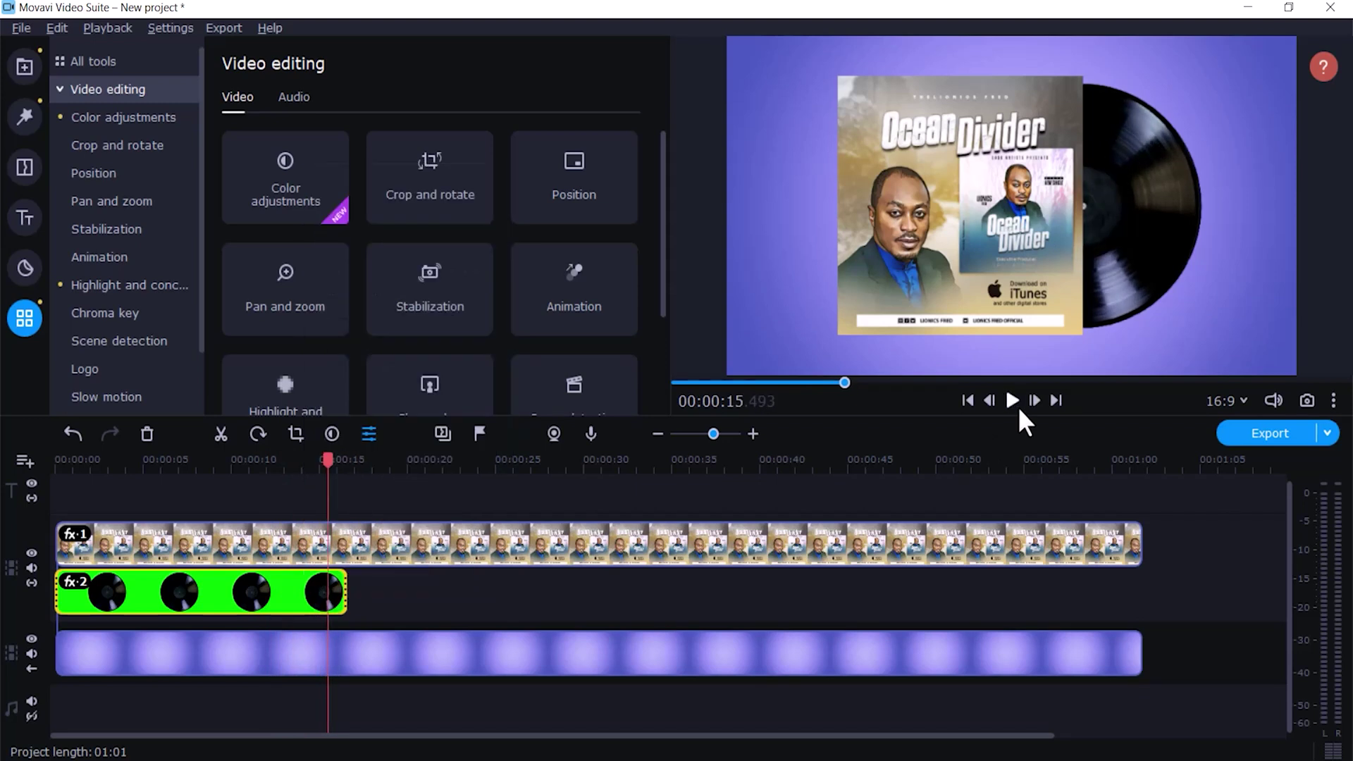
# Step: Copy the repositioned disc clip, paste it on the same track, and snap the copy to the first clip's end
pyautogui.rightClick(247, 586)
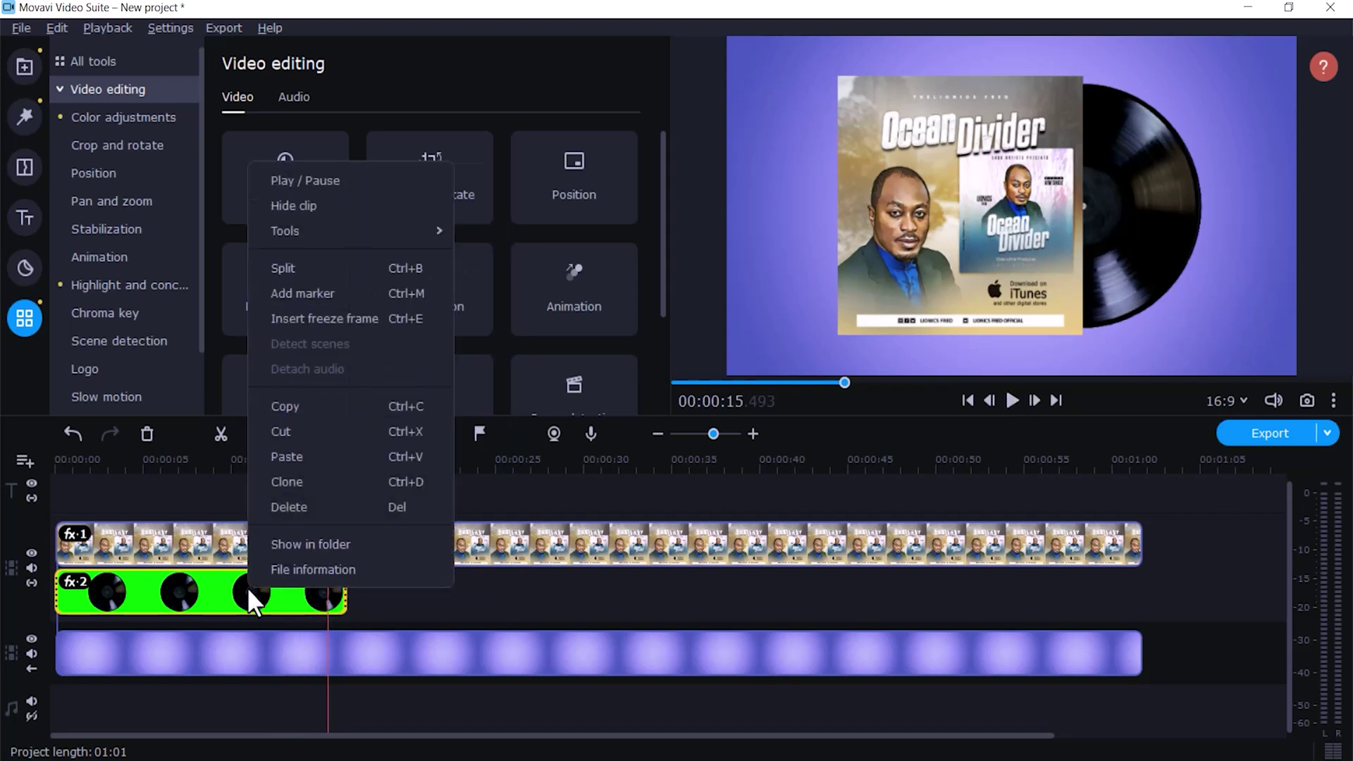
pyautogui.click(286, 409)
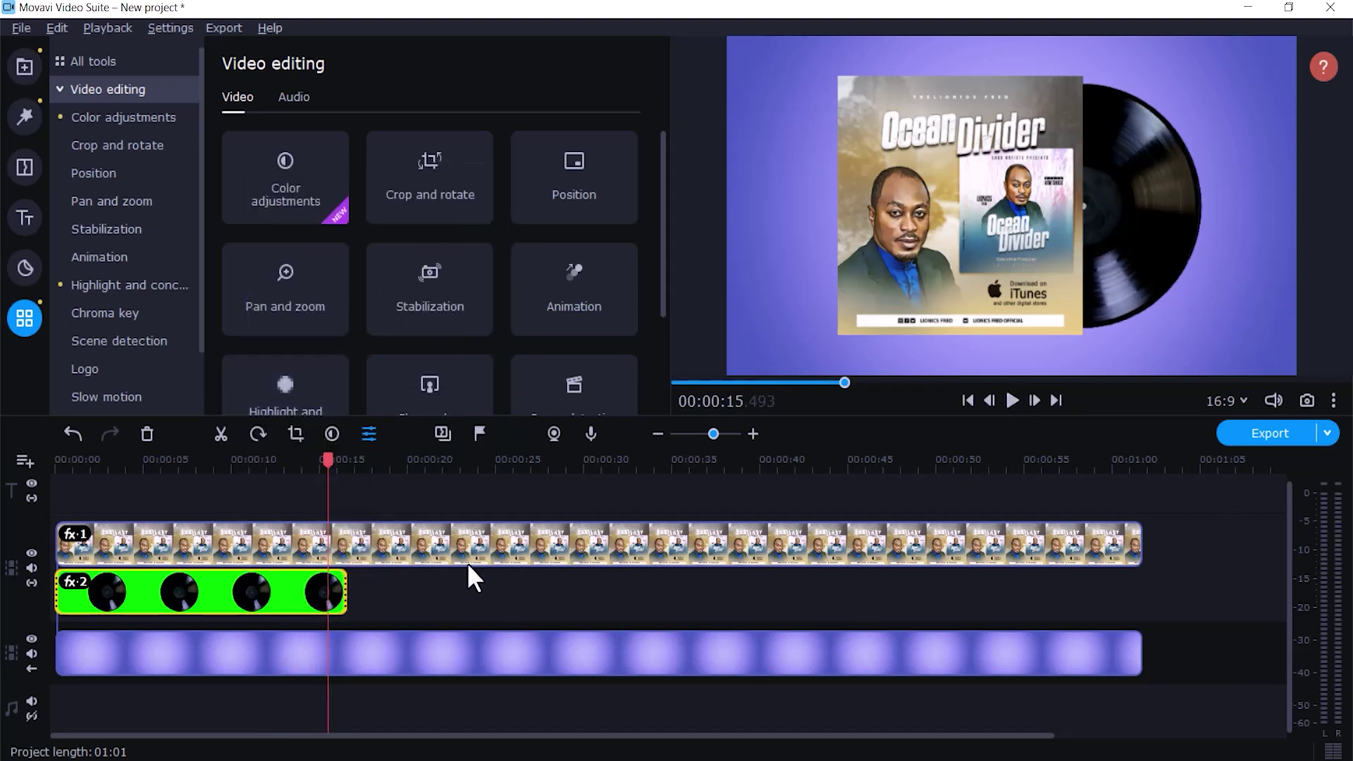
pyautogui.click(387, 461)
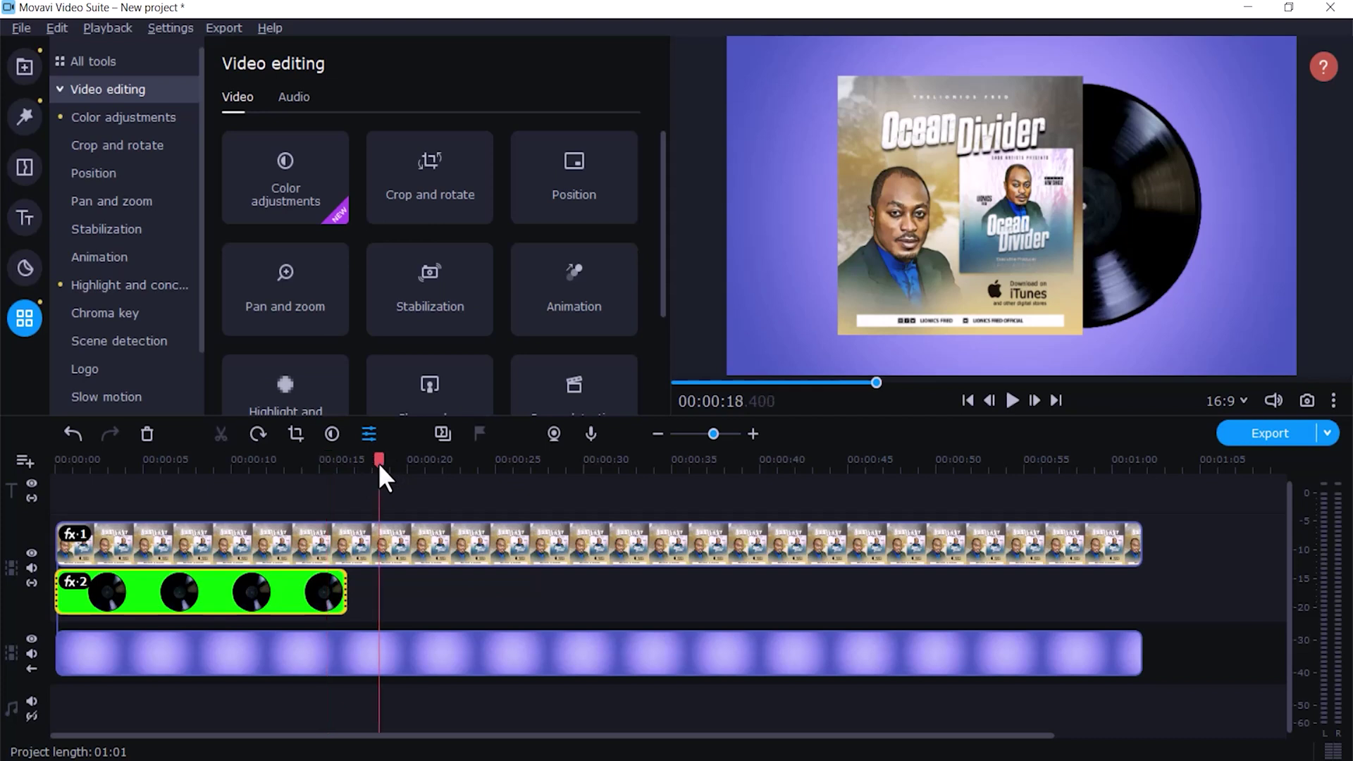
pyautogui.rightClick(392, 596)
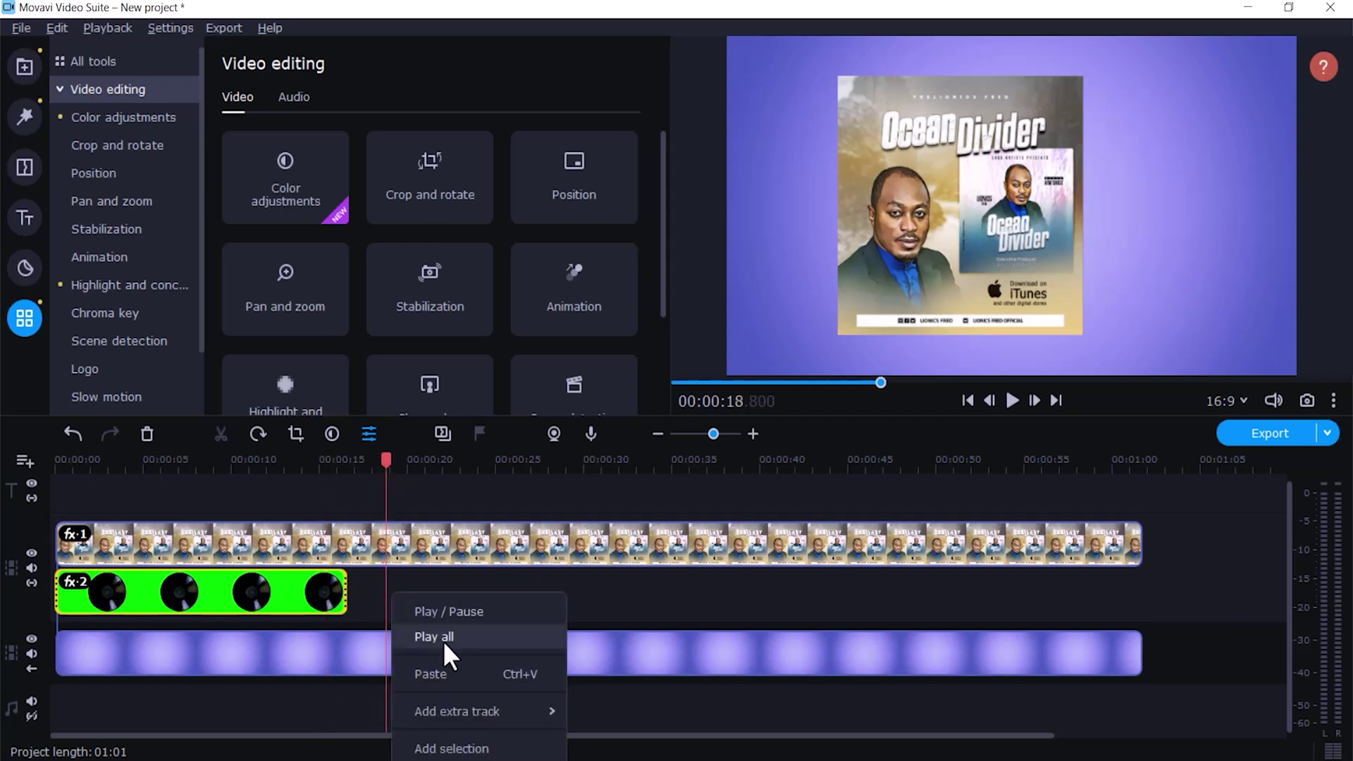
pyautogui.click(444, 671)
pyautogui.moveTo(425, 589); pyautogui.dragTo(392, 590)
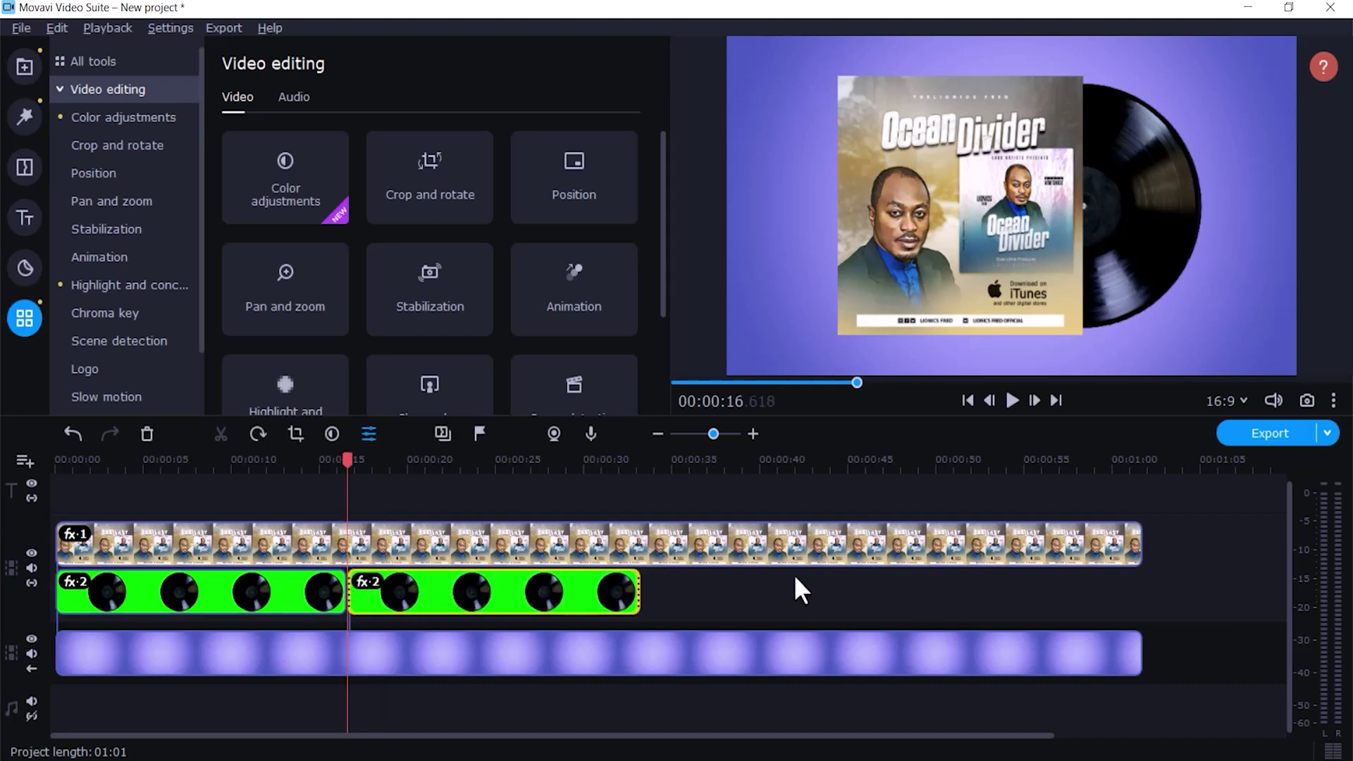
# Step: Paste a third disc clip on the same track and snap it to the second clip's end
pyautogui.moveTo(682, 457); pyautogui.dragTo(663, 458)
pyautogui.rightClick(691, 599)
pyautogui.click(722, 678)
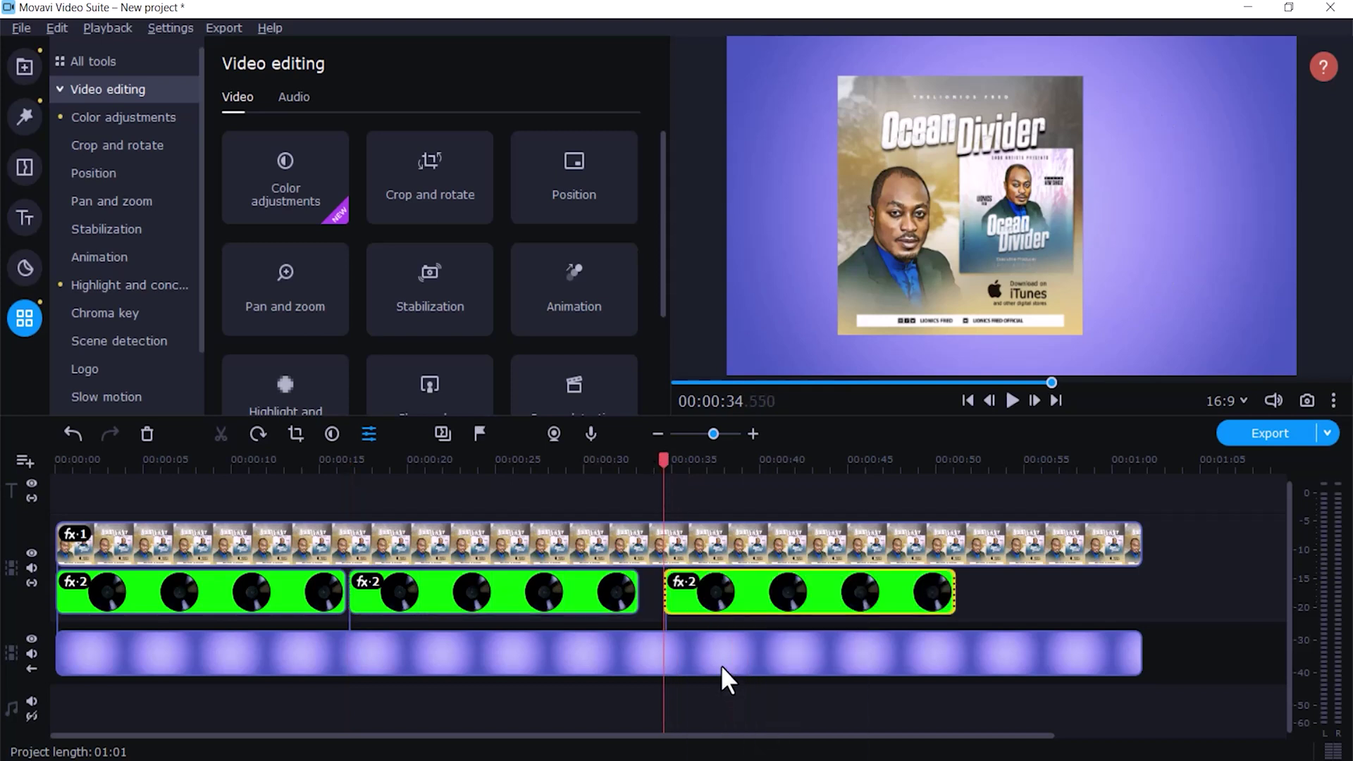
pyautogui.moveTo(707, 591); pyautogui.dragTo(692, 589)
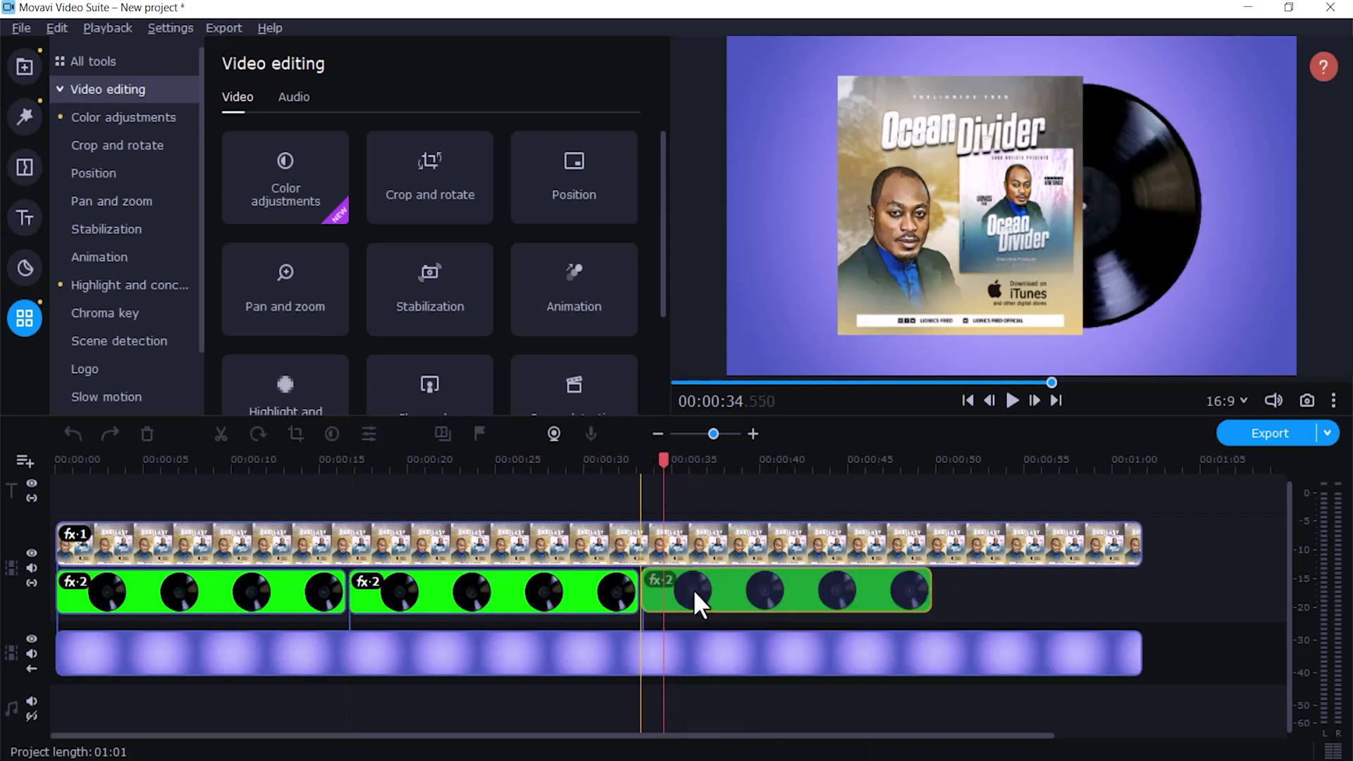
# Step: Paste a fourth disc clip directly after the third, trim its end to match the background clip, and preview the video
pyautogui.click(969, 464)
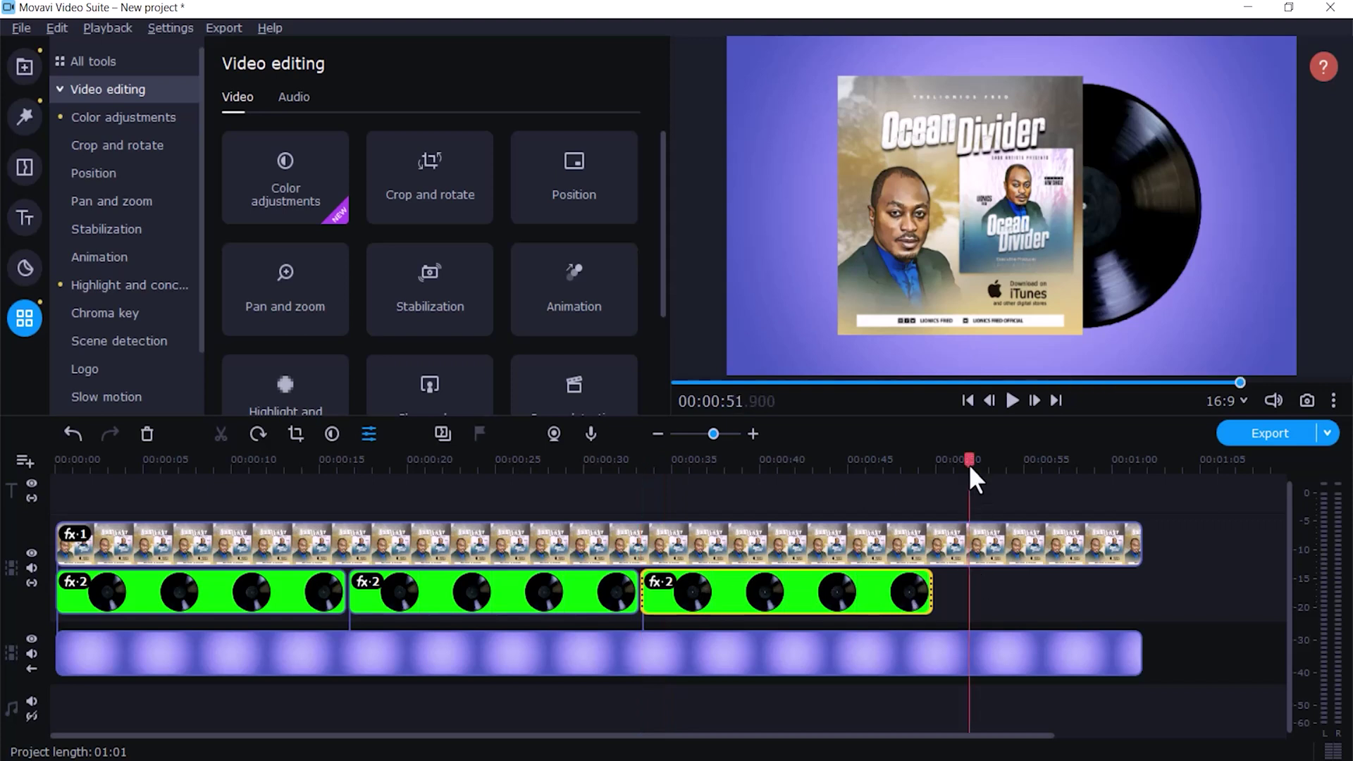
pyautogui.rightClick(970, 611)
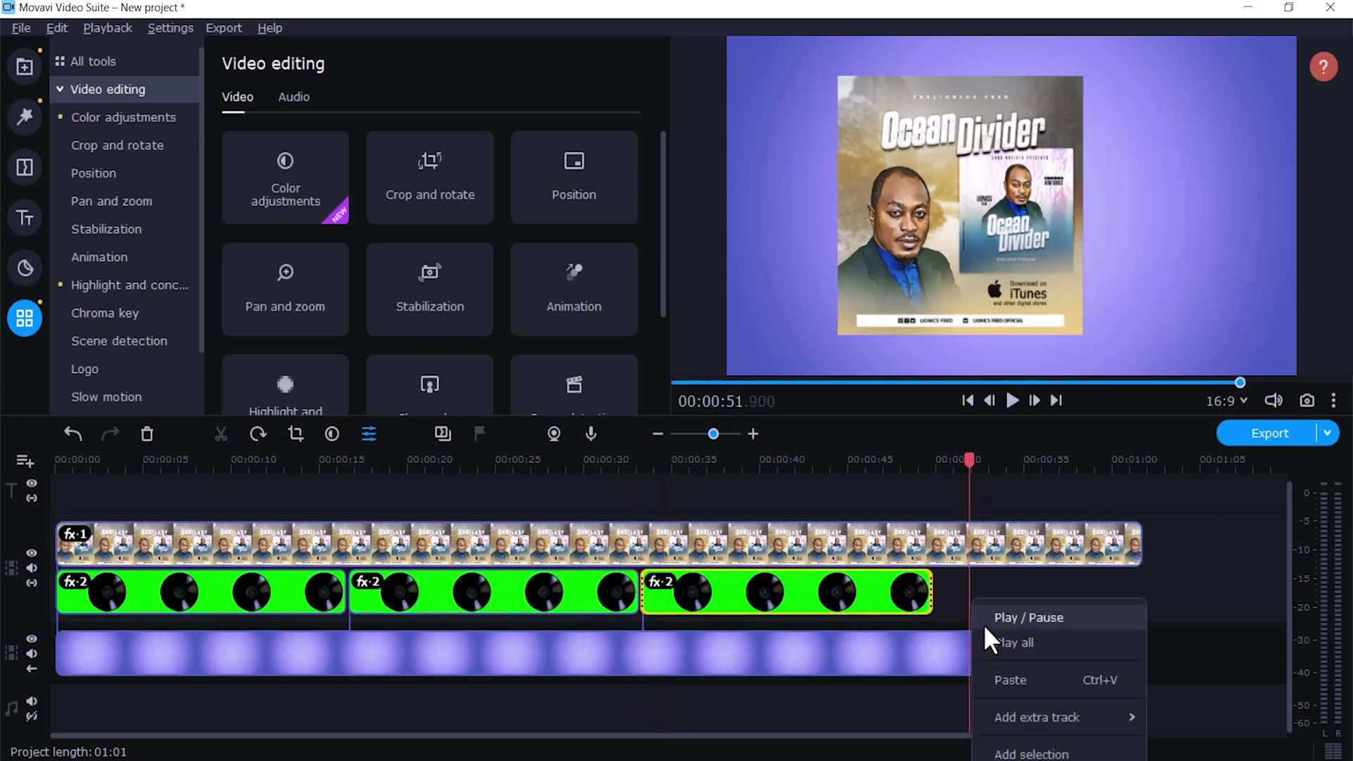
pyautogui.click(1009, 671)
pyautogui.moveTo(1011, 590); pyautogui.dragTo(982, 586)
pyautogui.moveTo(1218, 588); pyautogui.dragTo(1142, 589)
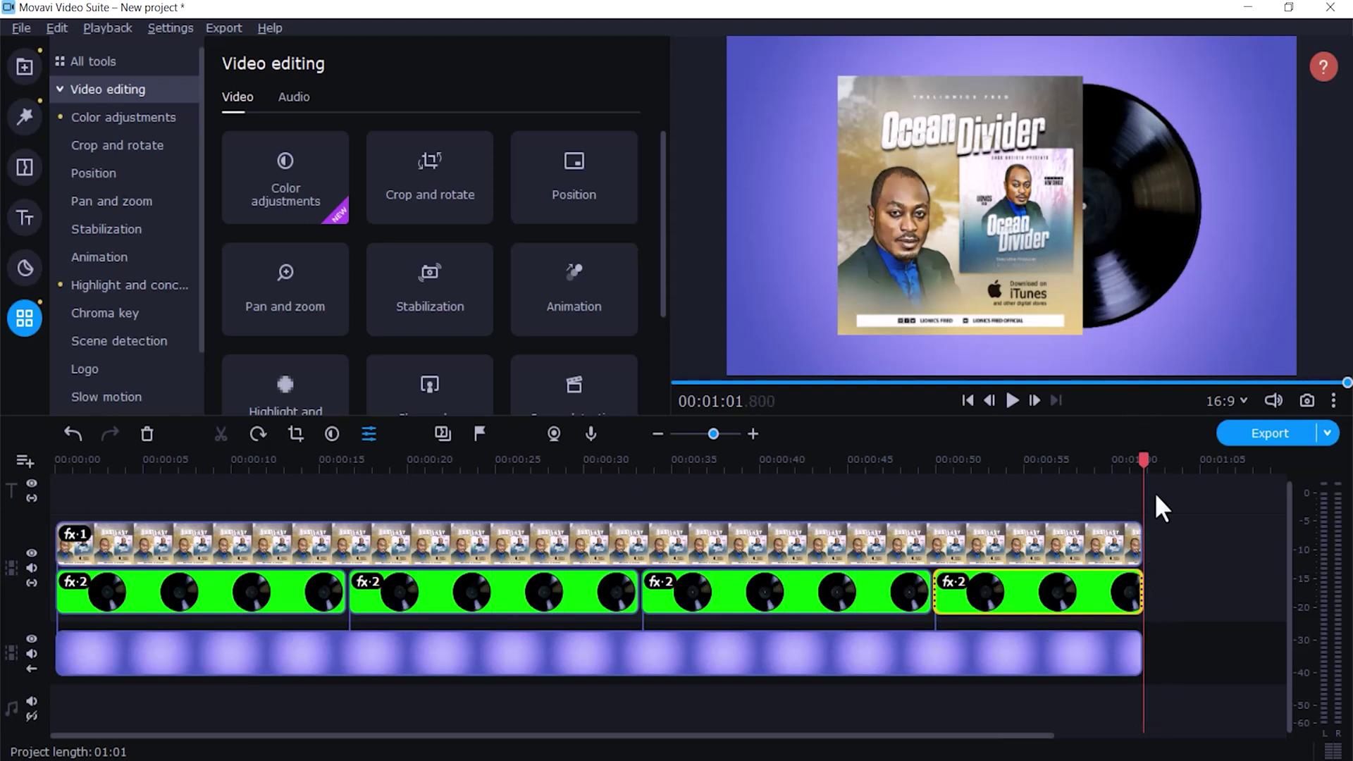
pyautogui.moveTo(1345, 383); pyautogui.dragTo(659, 386)
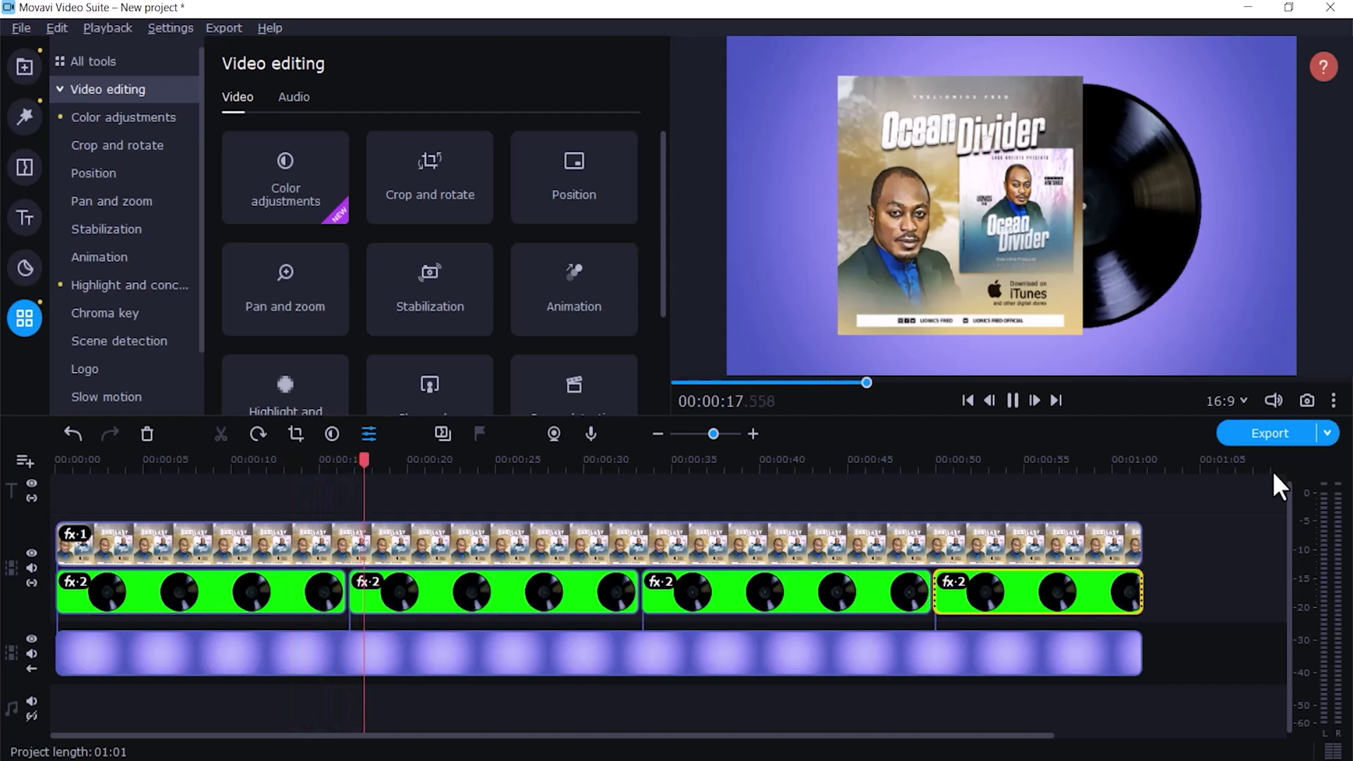
pyautogui.click(1013, 400)
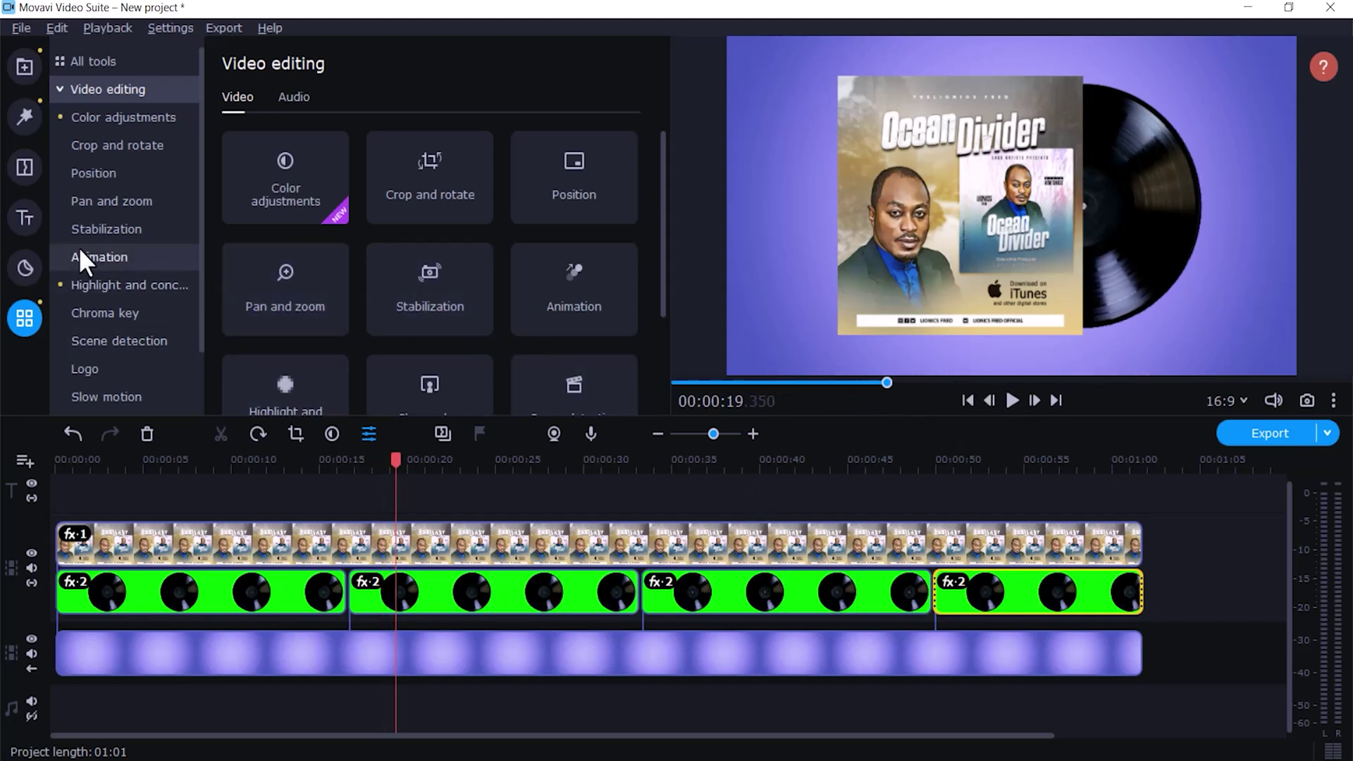
# Step: Add the Typewriter title from the full title collection to the project and move its clip to the start of the timeline
pyautogui.click(23, 218)
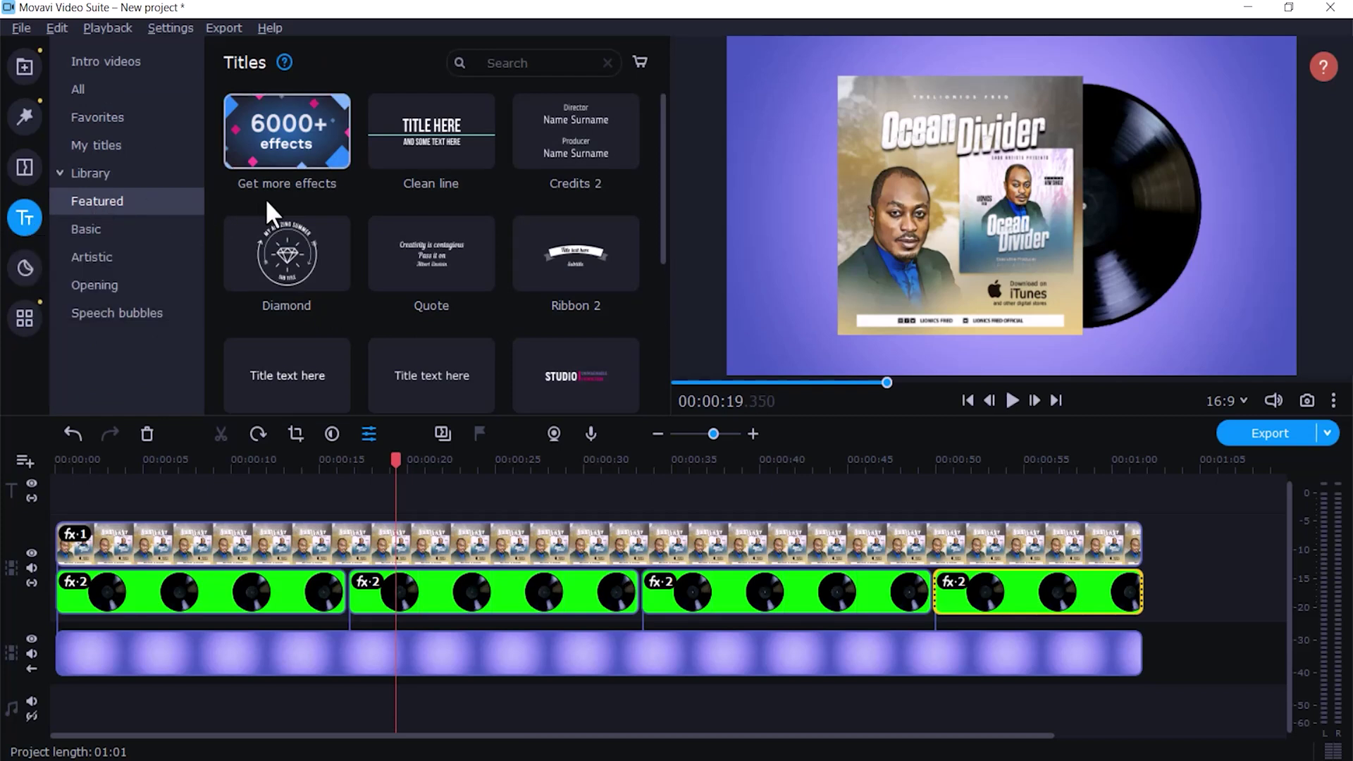
pyautogui.click(84, 87)
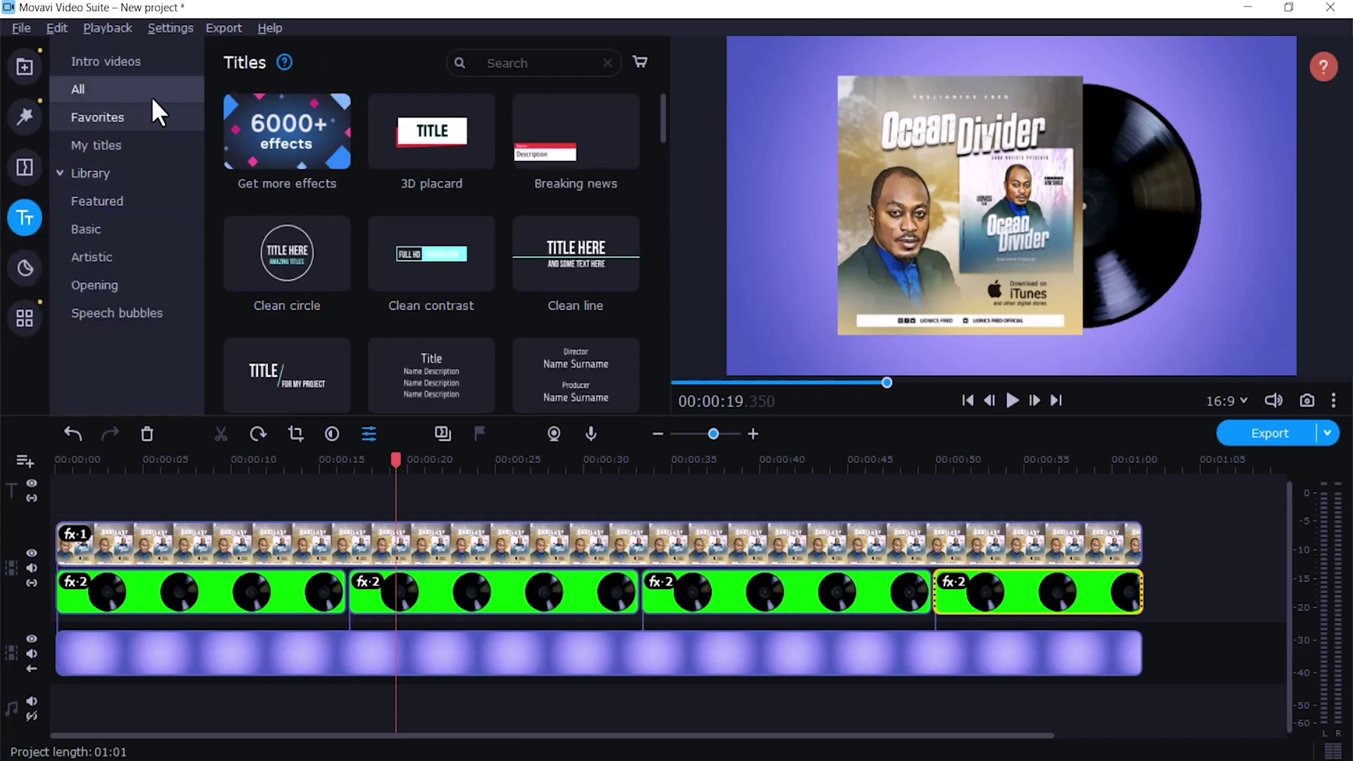
pyautogui.scroll(-4, 426, 201)
pyautogui.scroll(-2, 428, 206)
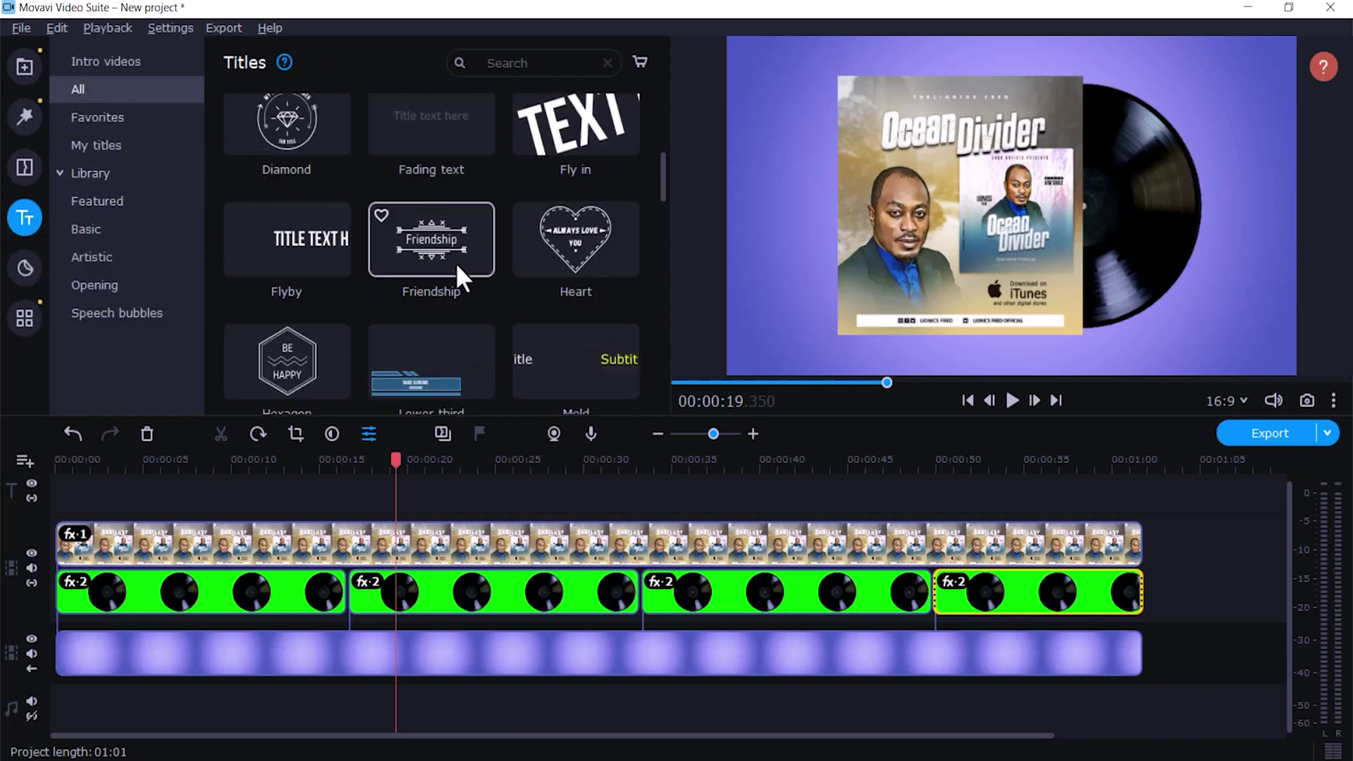
pyautogui.scroll(-12, 462, 234)
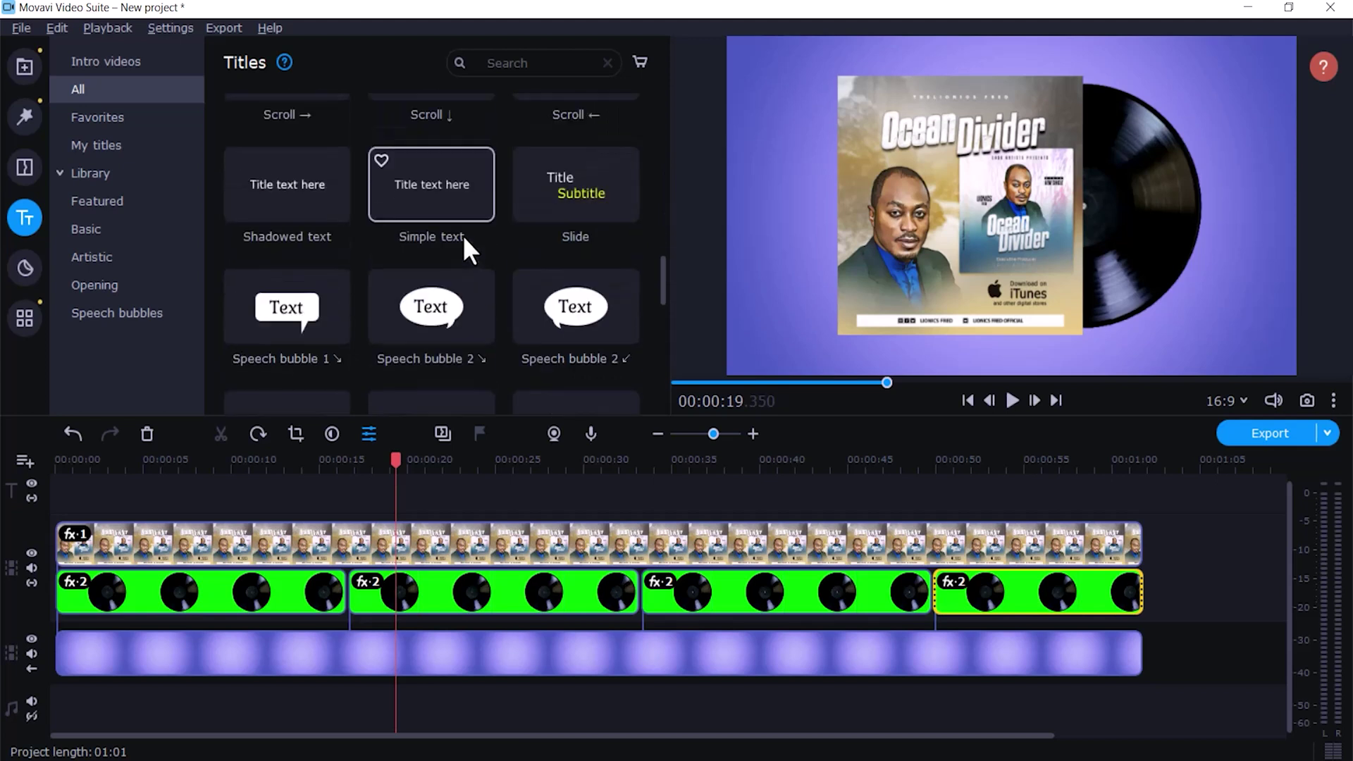
pyautogui.scroll(-10, 462, 234)
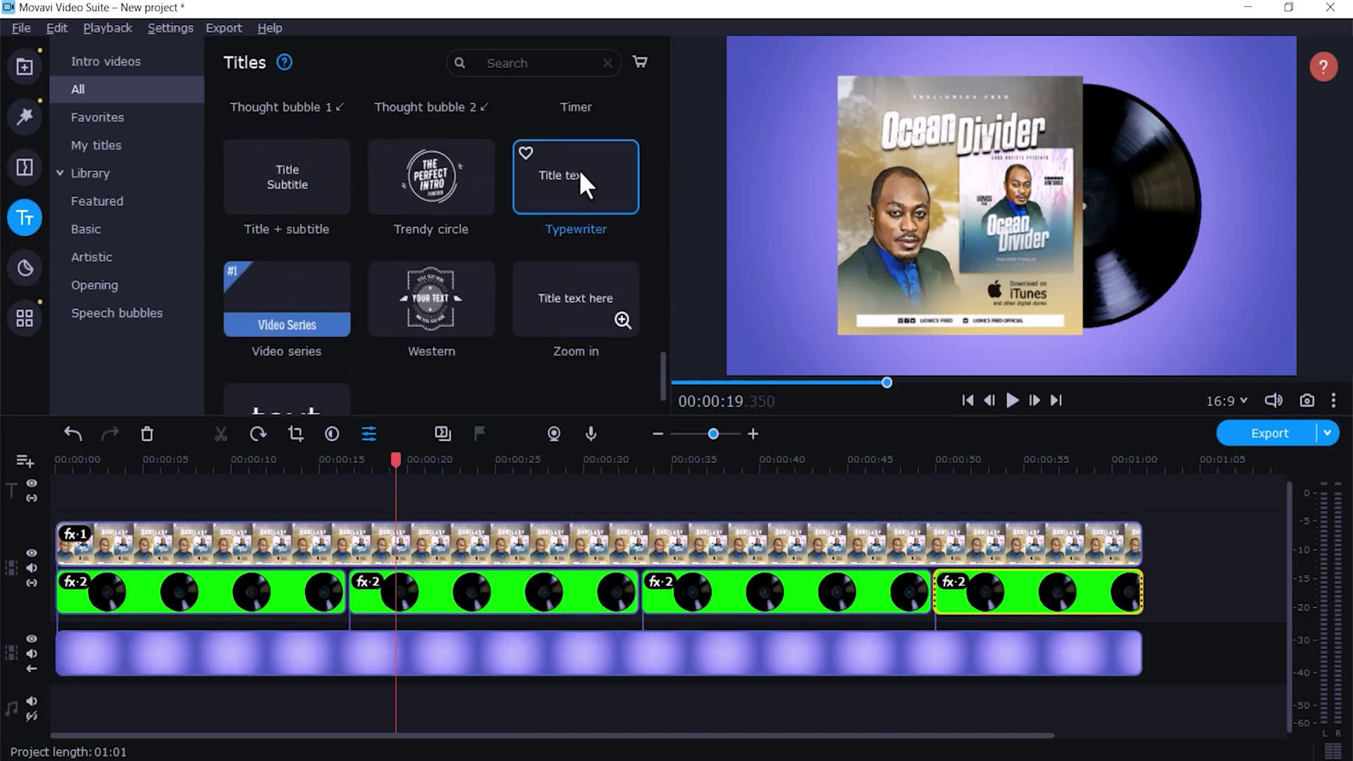
pyautogui.click(572, 188)
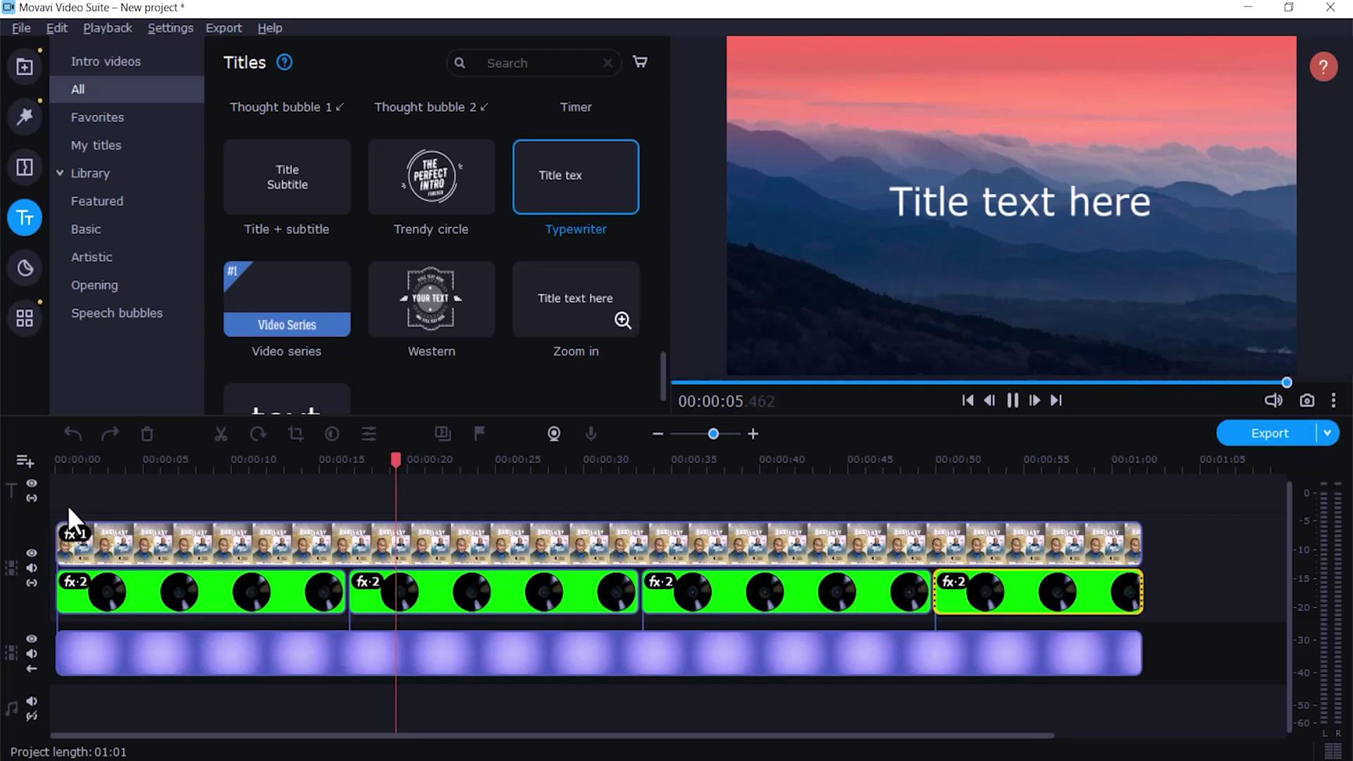
pyautogui.rightClick(575, 176)
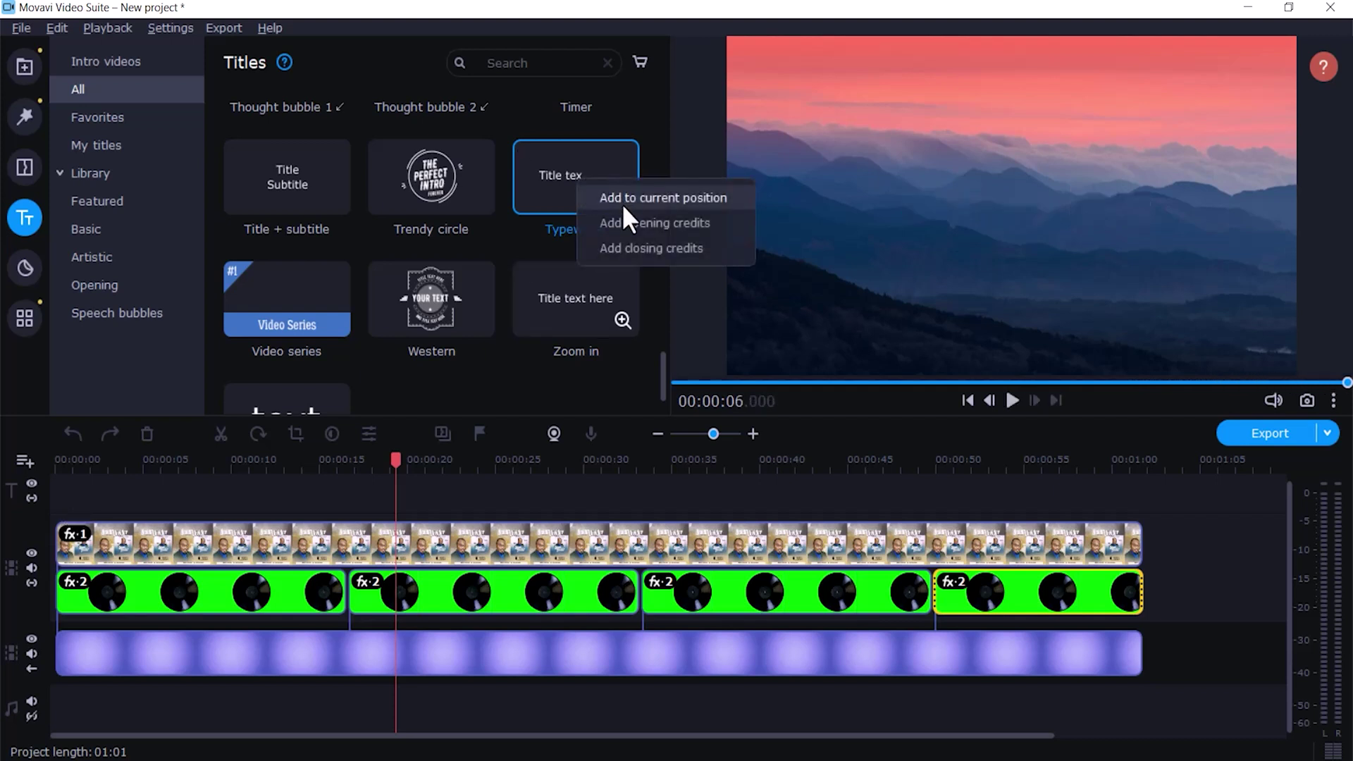
pyautogui.click(686, 202)
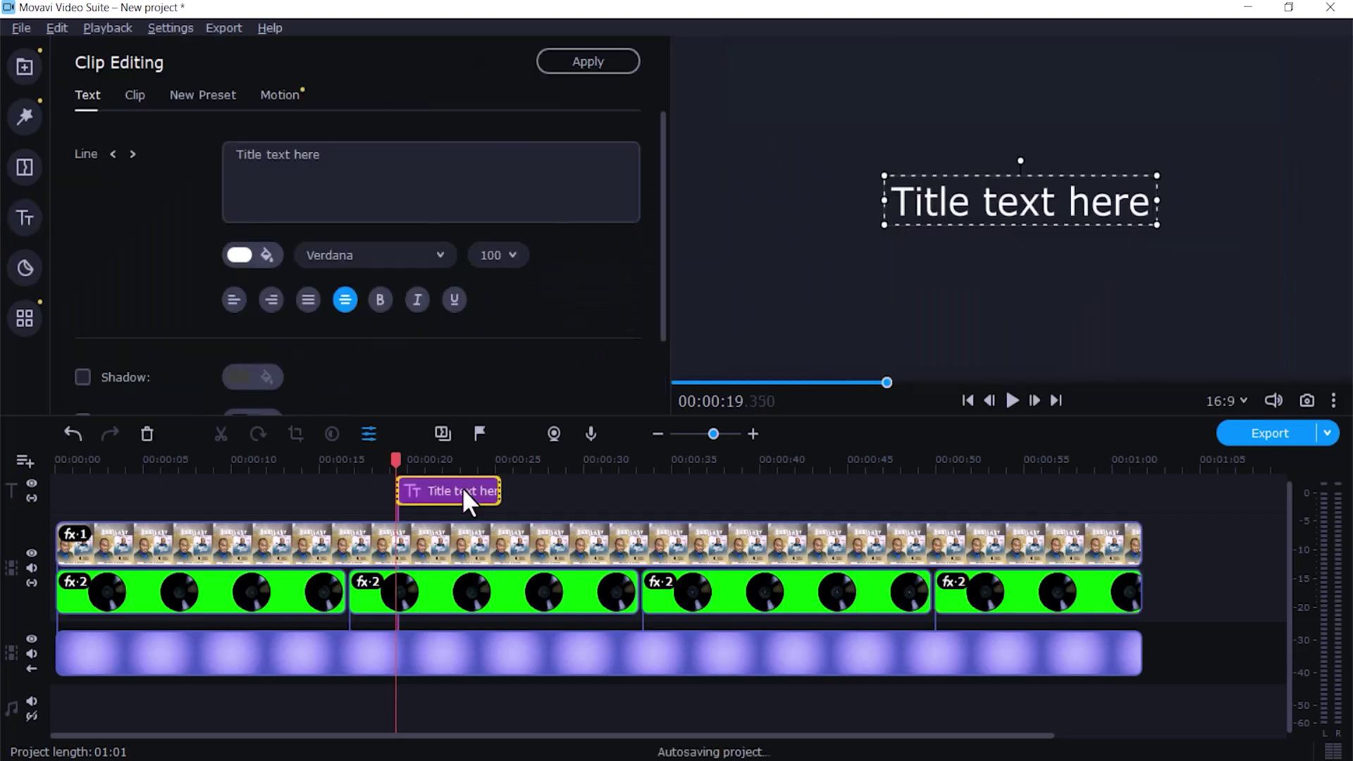
pyautogui.moveTo(447, 488); pyautogui.dragTo(108, 484)
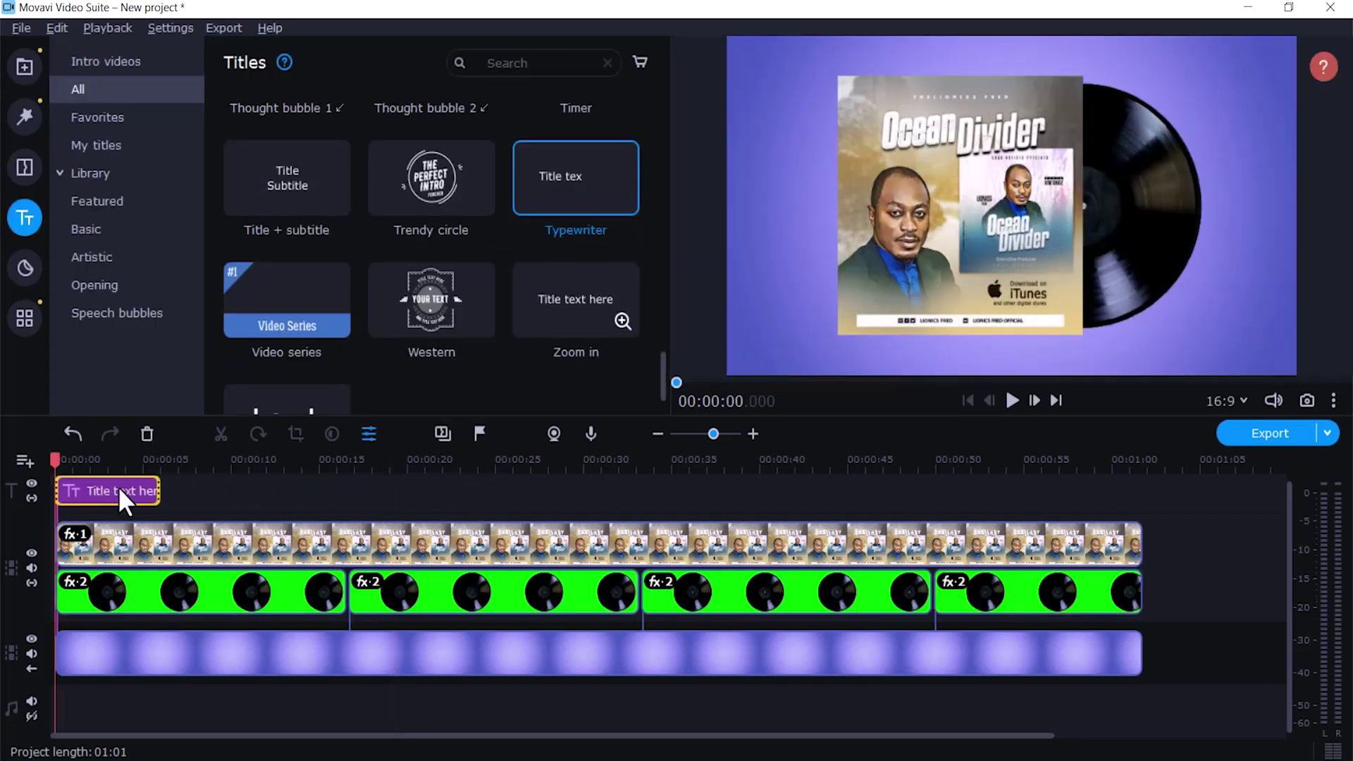
# Step: Open the Typewriter title for editing, set its font size to 60, and place it just below the cover image
pyautogui.click(118, 487)
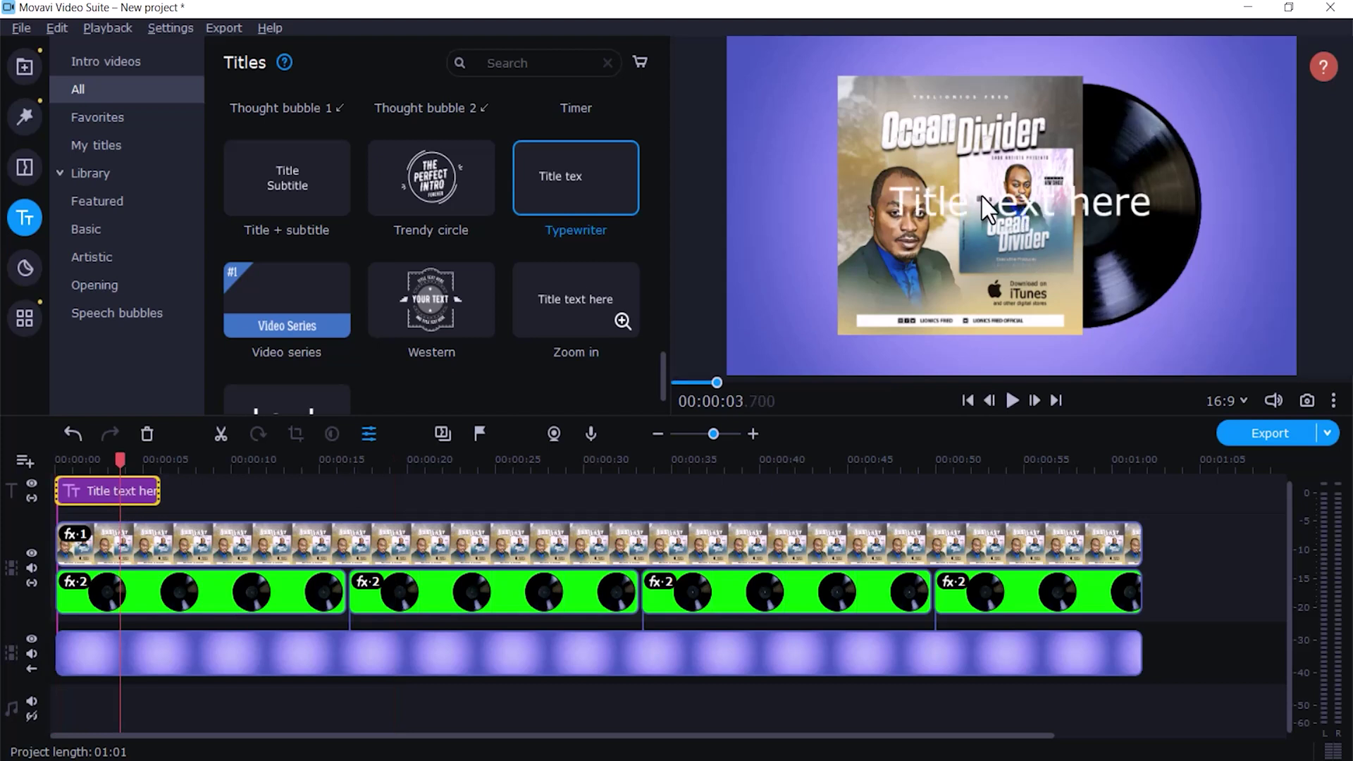
pyautogui.doubleClick(103, 492)
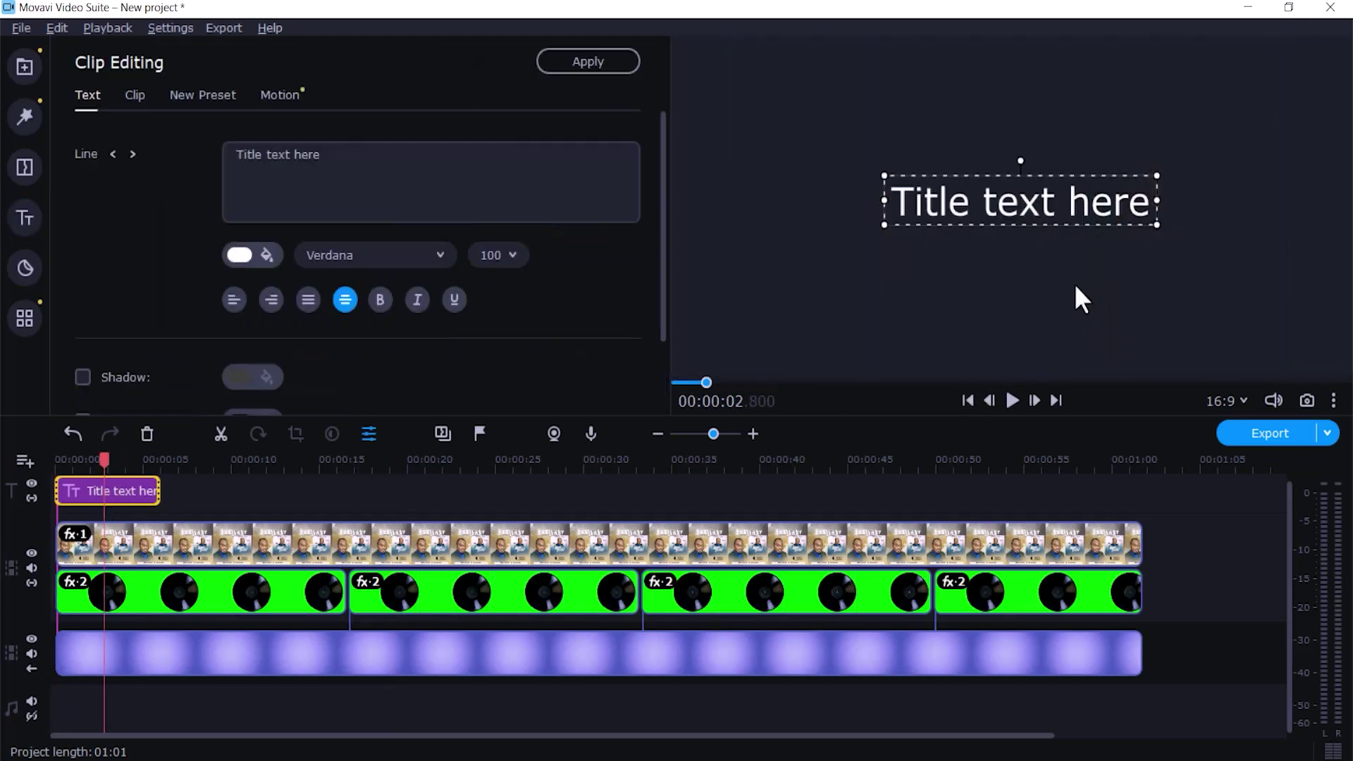
pyautogui.moveTo(1022, 215); pyautogui.dragTo(1024, 358)
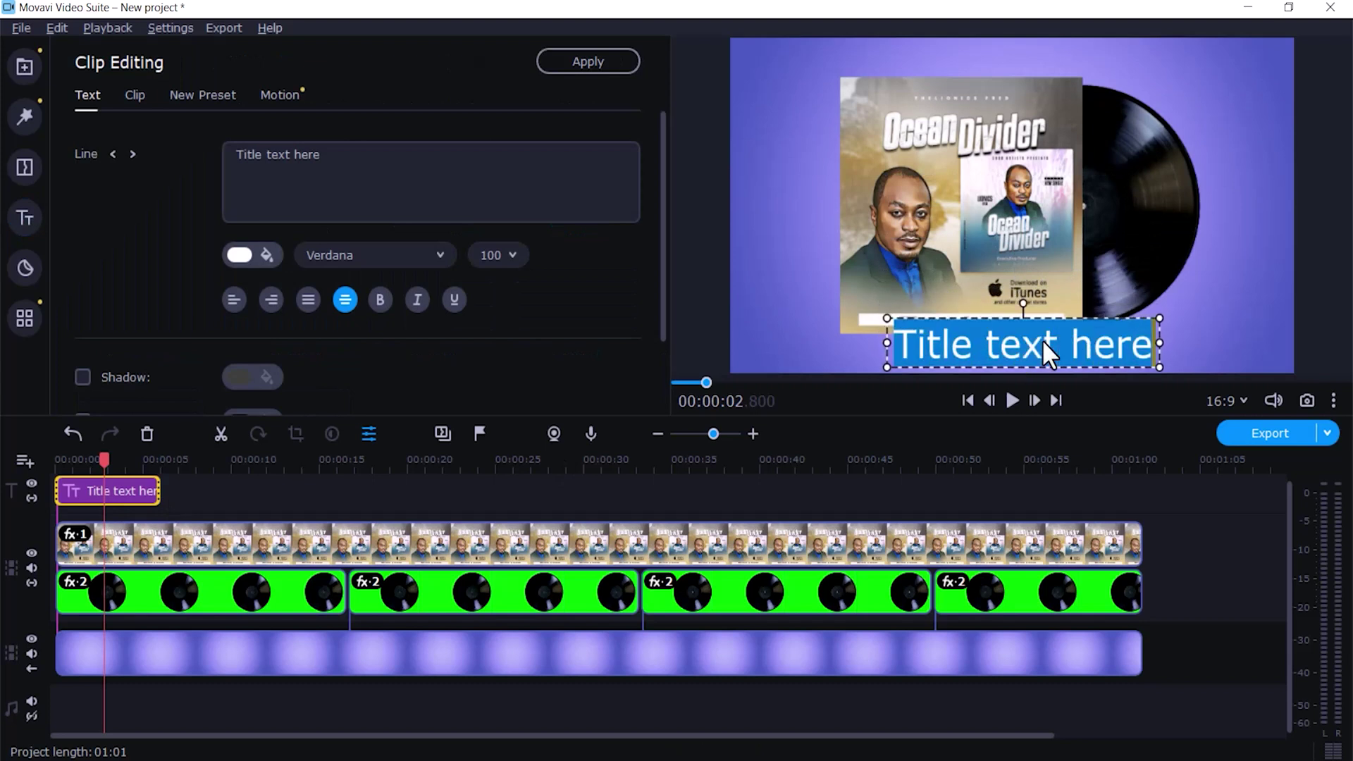
pyautogui.doubleClick(1043, 354)
pyautogui.click(504, 260)
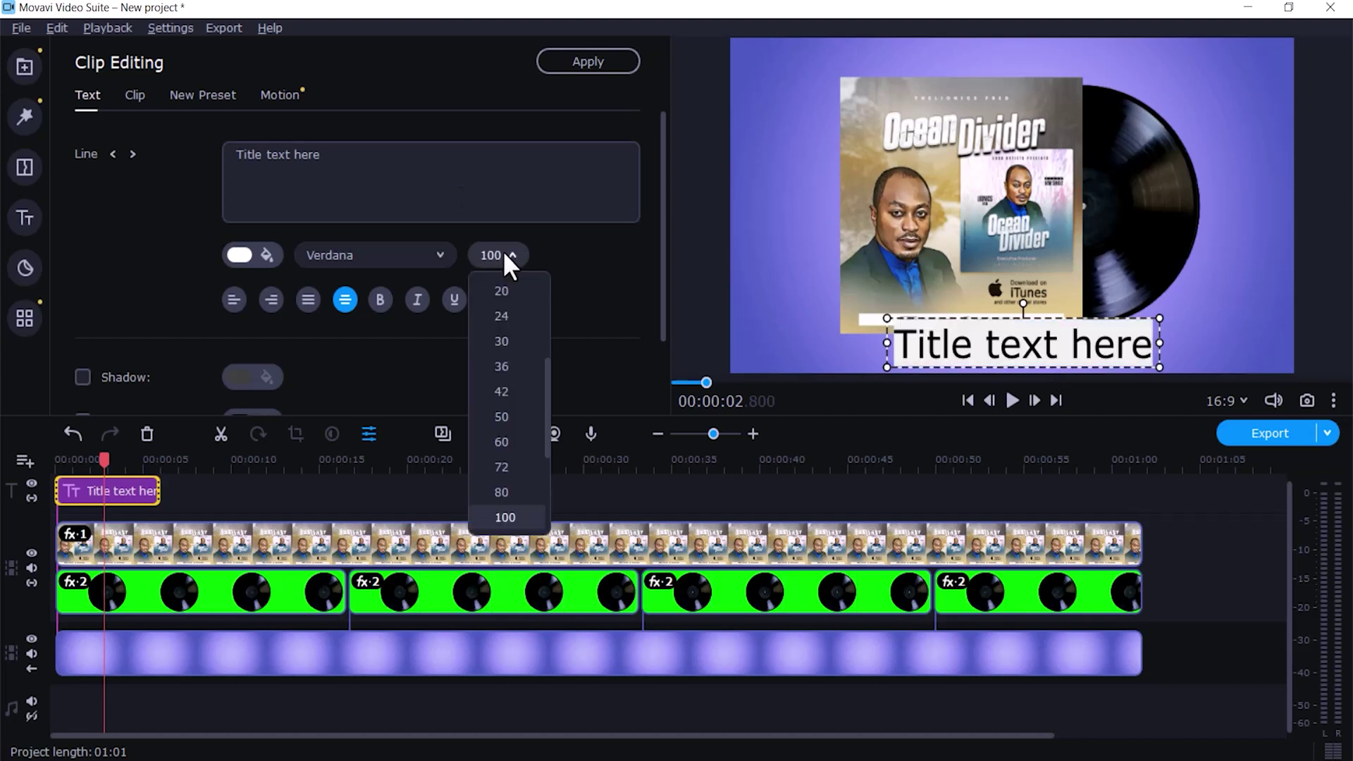
pyautogui.click(502, 441)
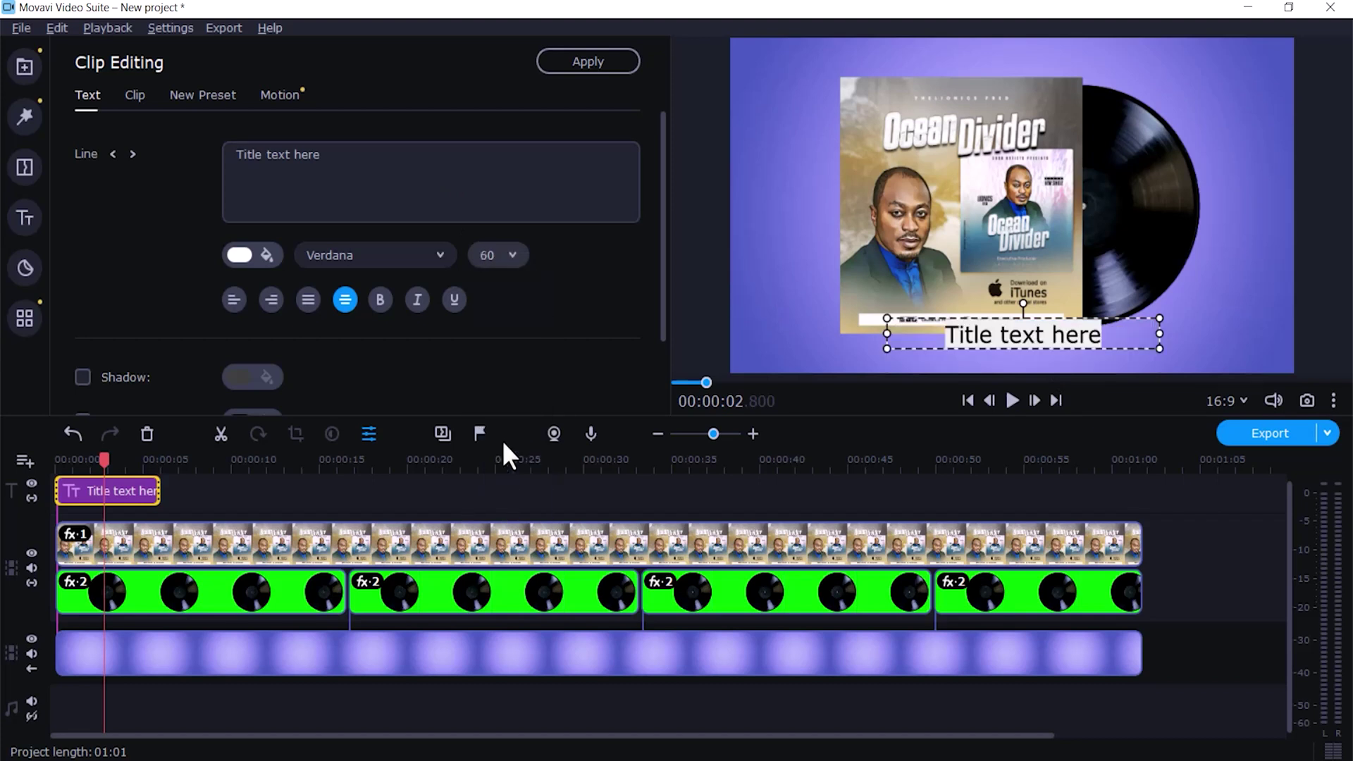
pyautogui.moveTo(1129, 319); pyautogui.dragTo(1093, 339)
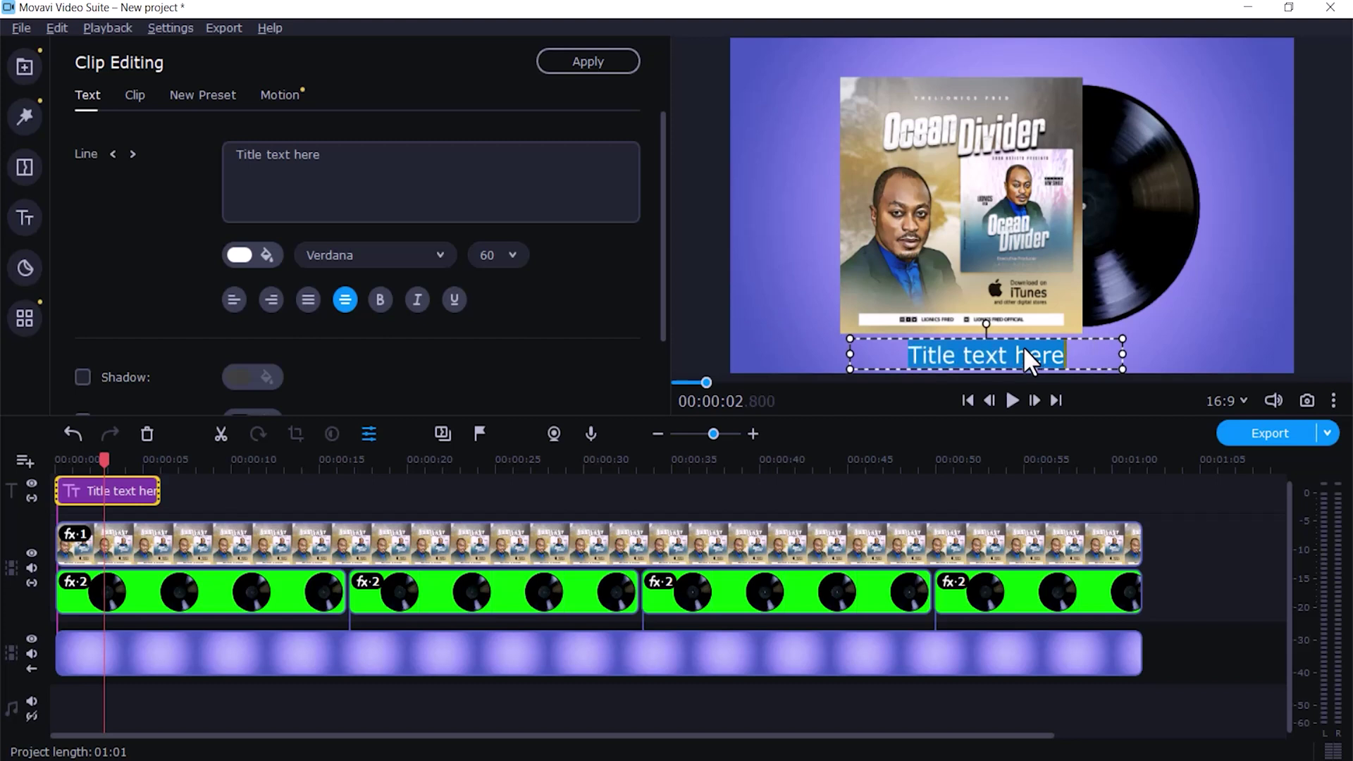
# Step: Replace the title text with "Available for Free Download" and widen its text box to fit on one line
pyautogui.write('Availa')
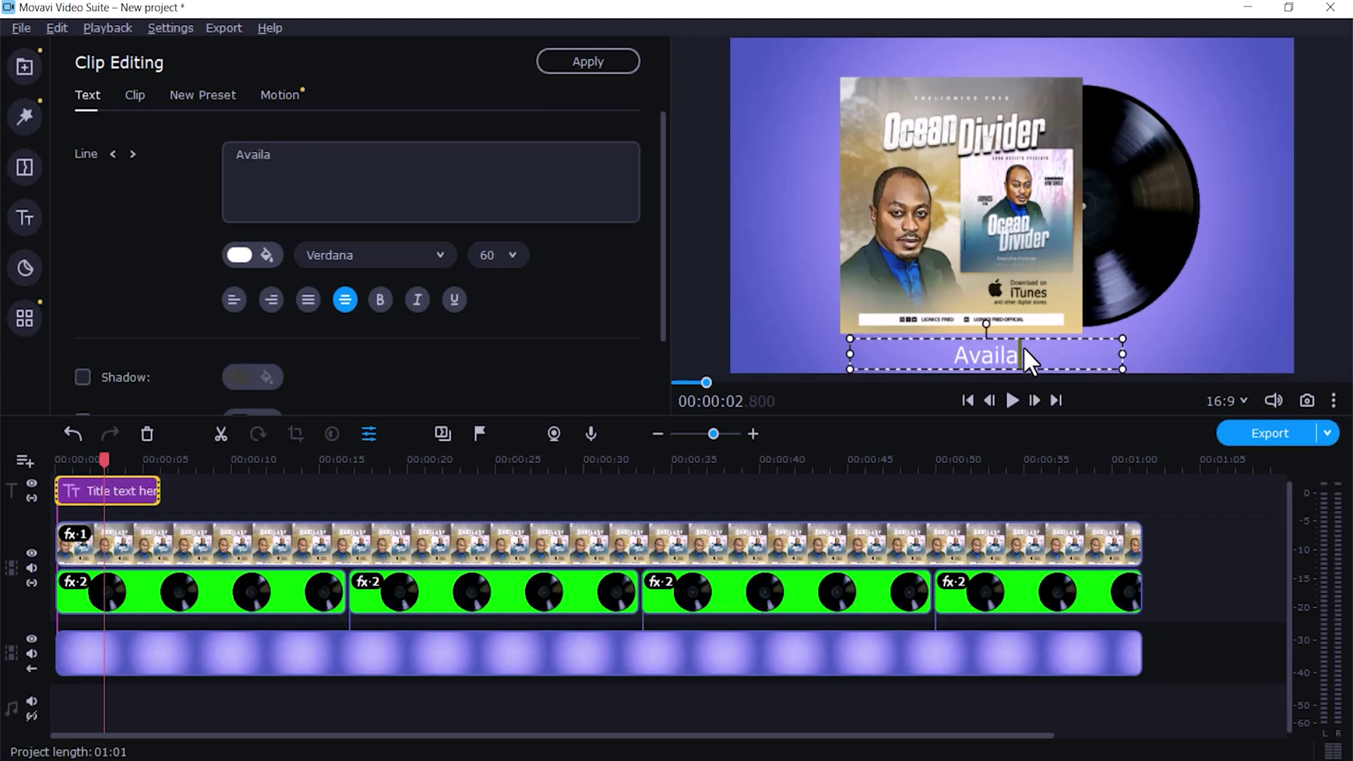
pyautogui.write('ble for')
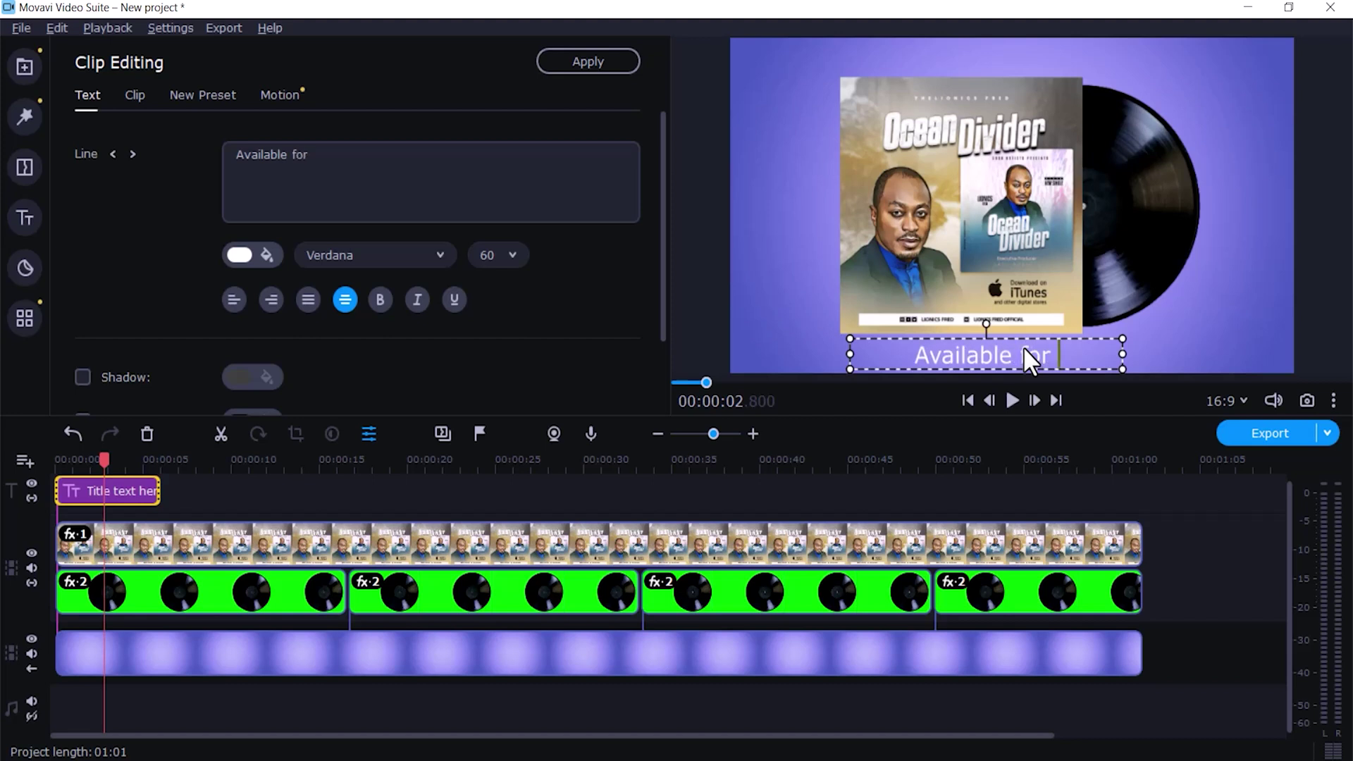
pyautogui.write(' Free Downl')
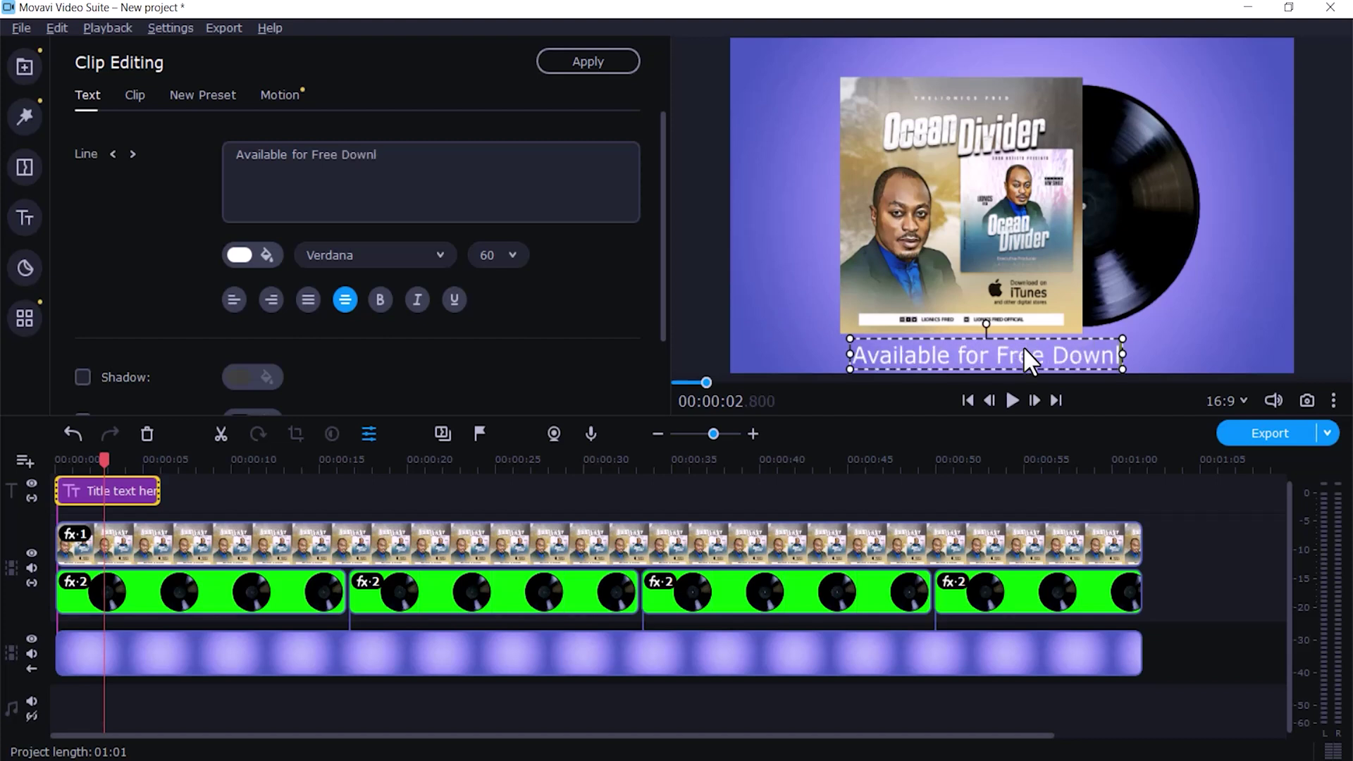
pyautogui.write('oad')
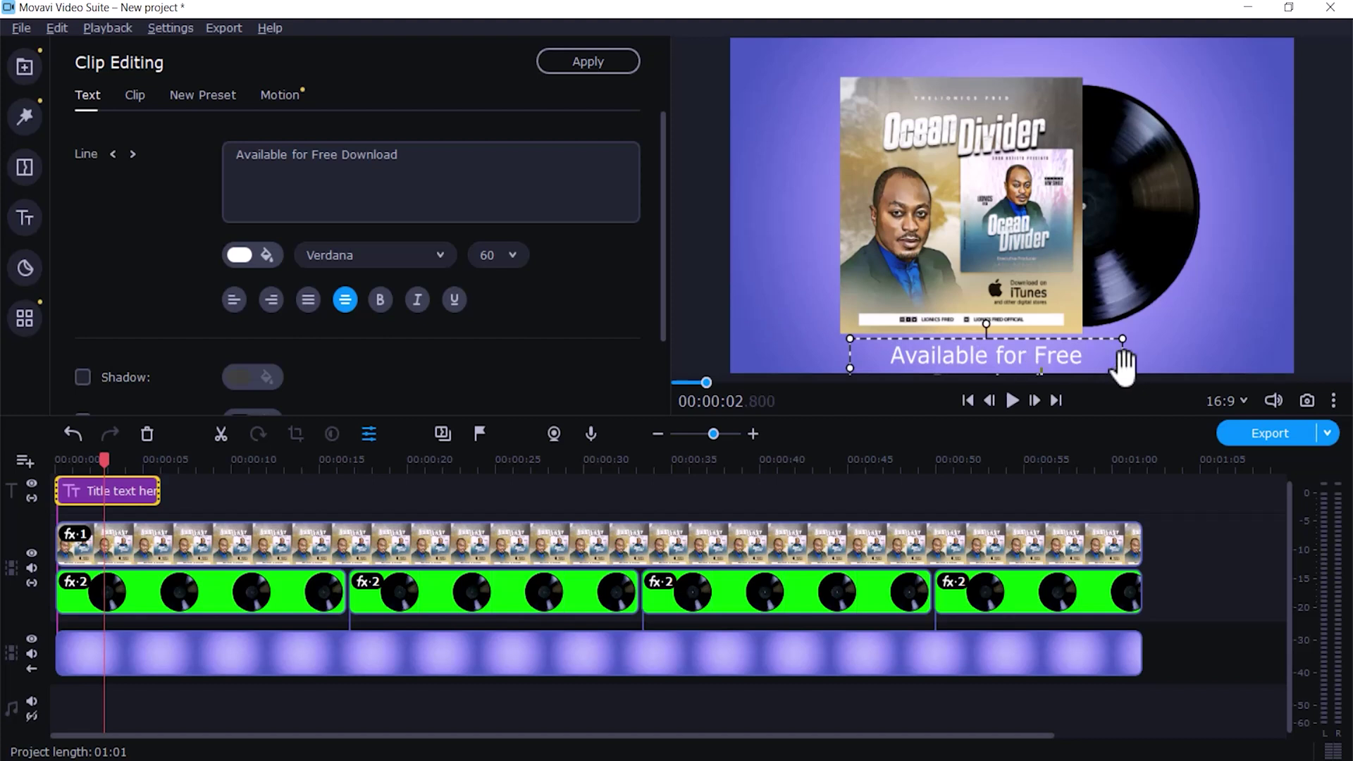
pyautogui.moveTo(1177, 361); pyautogui.dragTo(1198, 359)
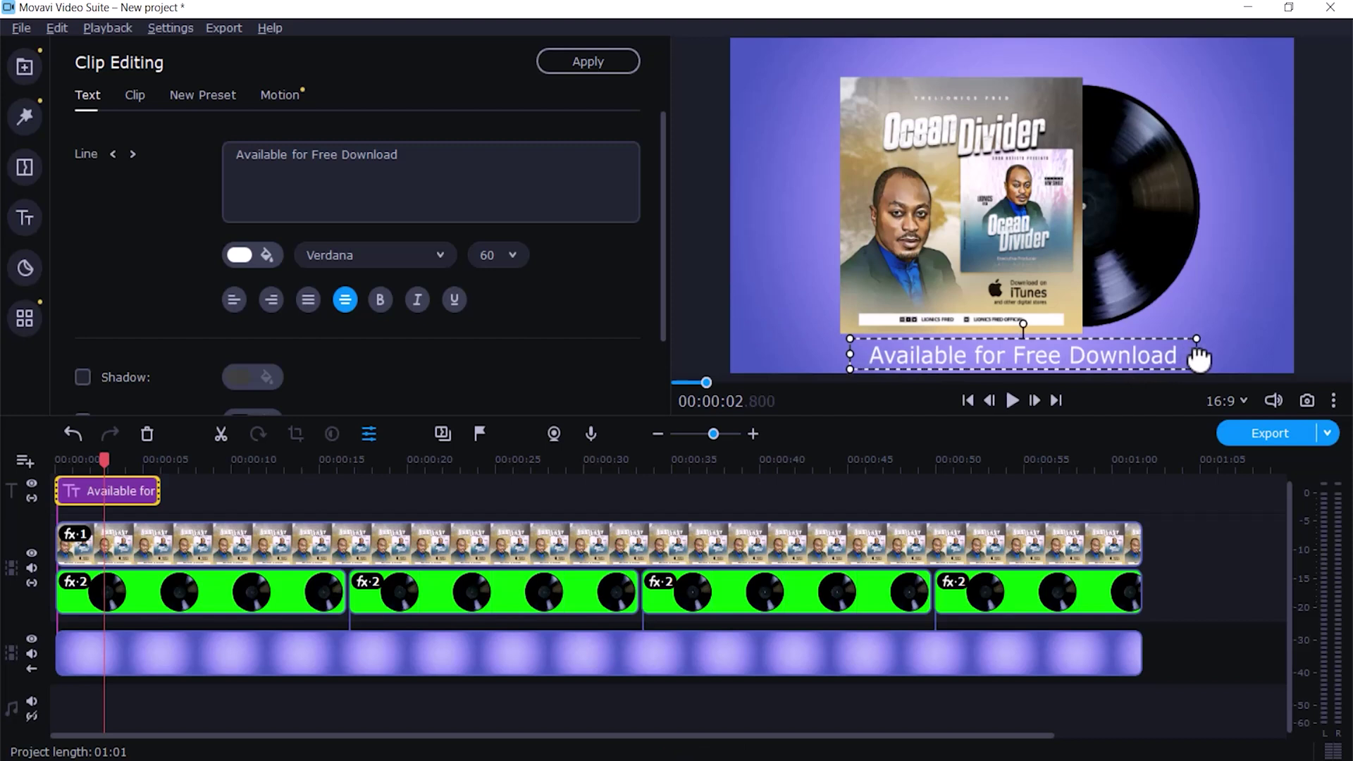
# Step: Reduce the font size of the "Available for Free Download" title to 50
pyautogui.tripleClick(1047, 355)
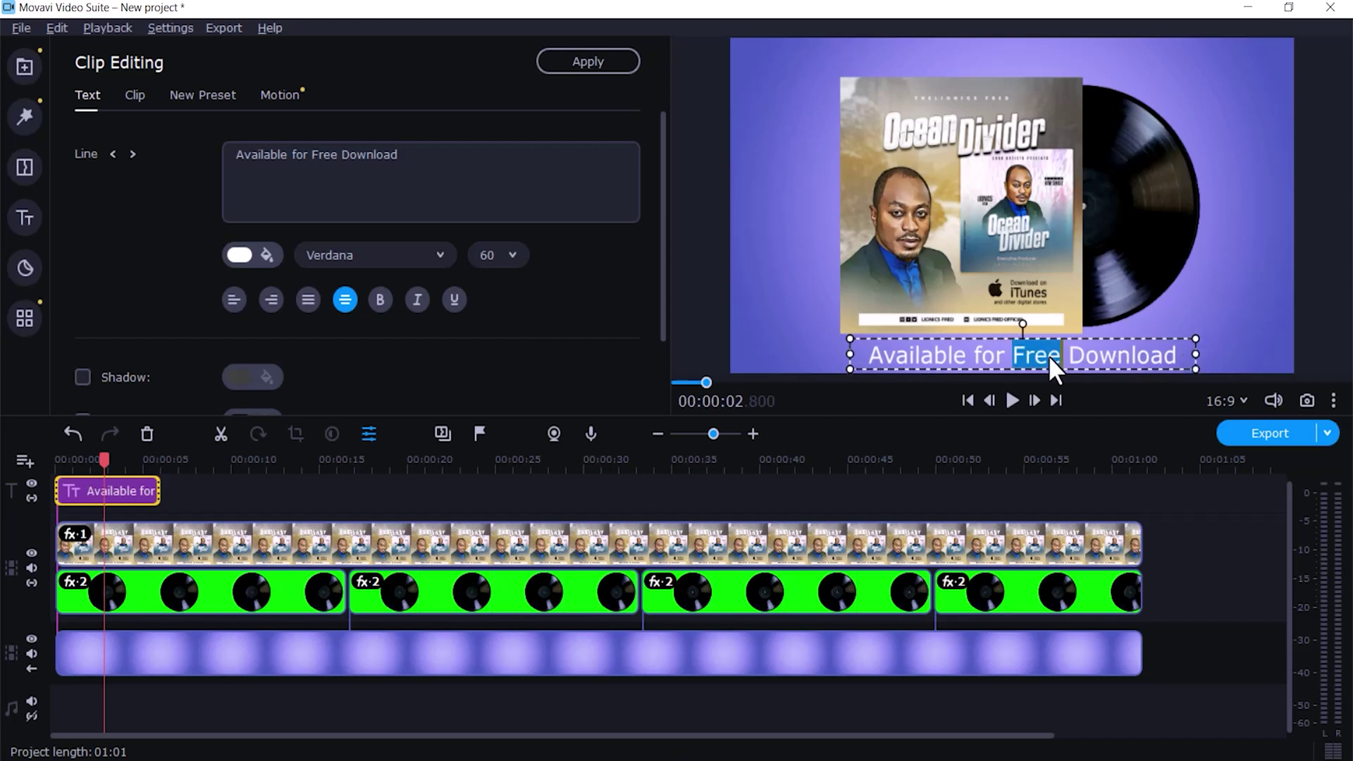
pyautogui.click(513, 258)
pyautogui.click(502, 416)
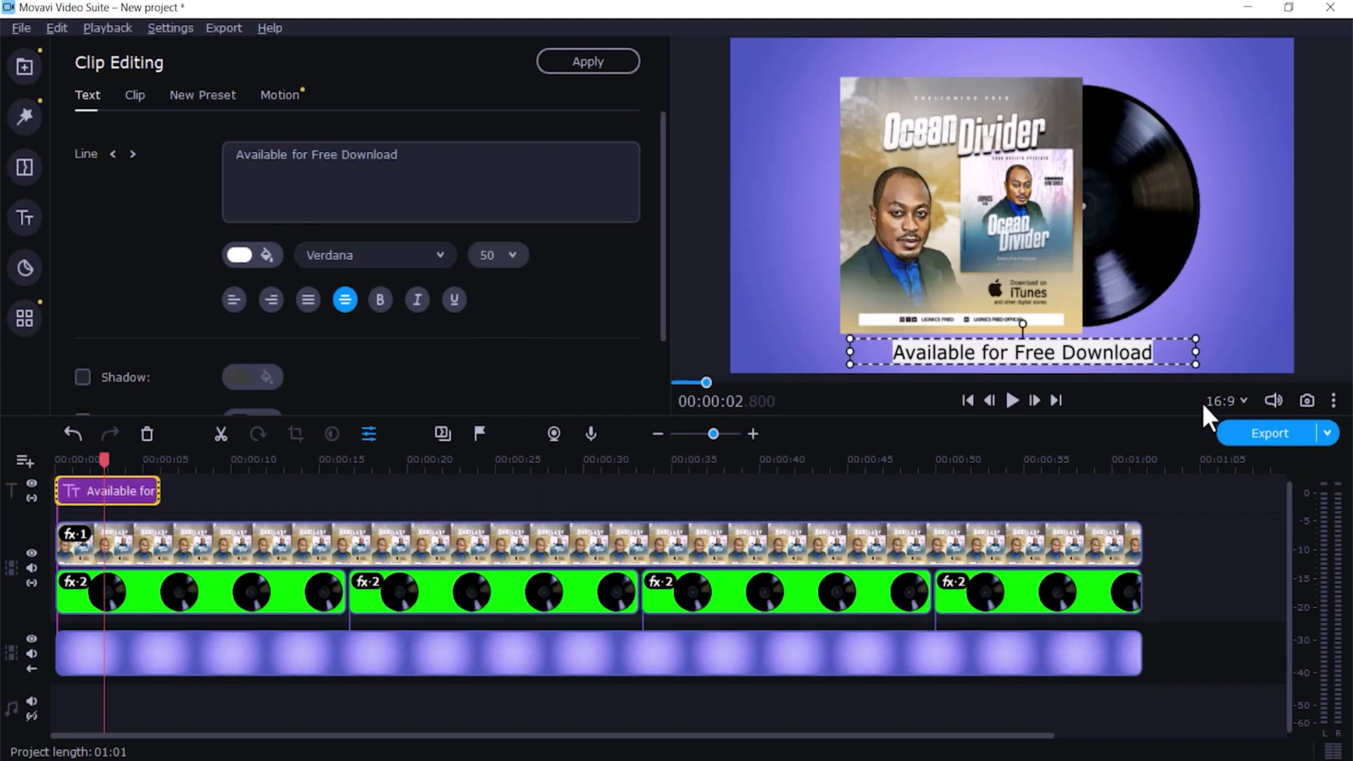
pyautogui.click(1165, 331)
pyautogui.click(1120, 350)
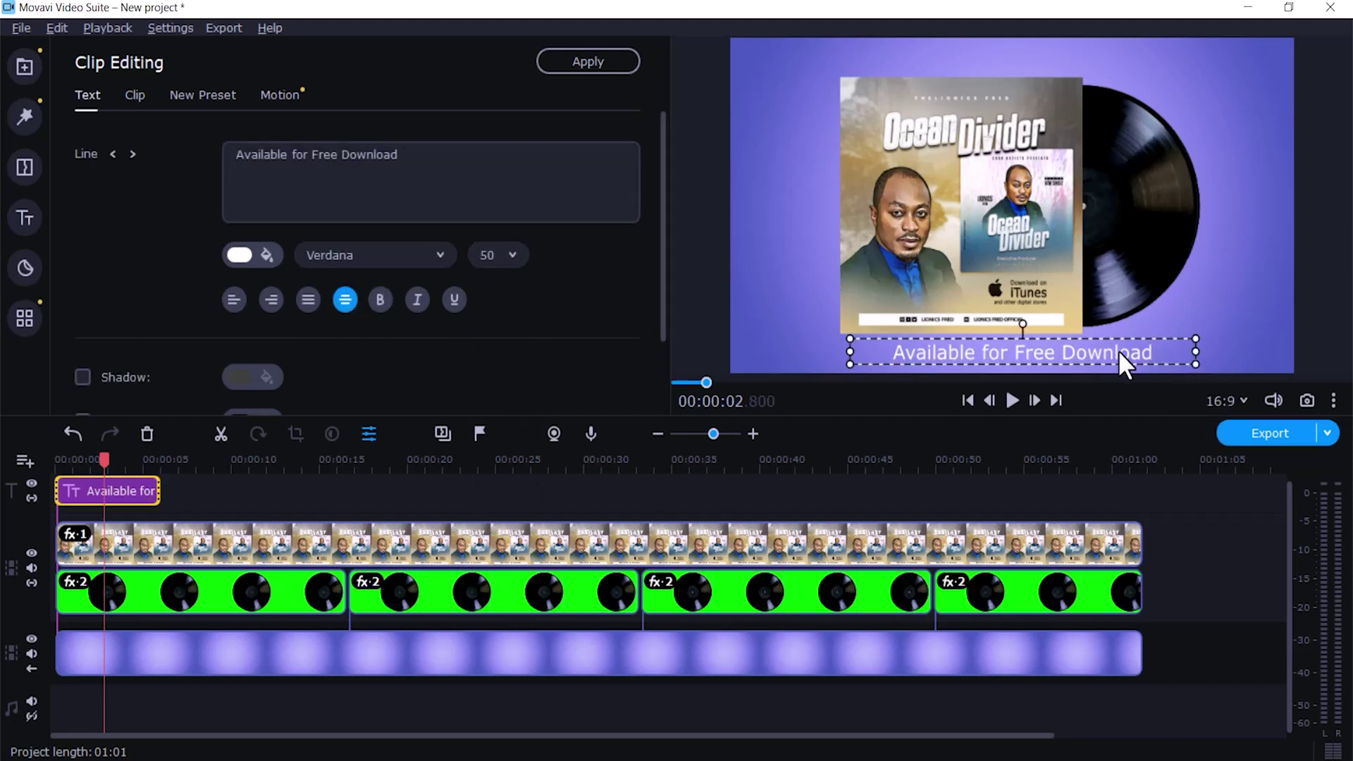
# Step: Reposition the "Available for Free Download" title so it sits centred beneath the cover image and disc
pyautogui.moveTo(1118, 337); pyautogui.dragTo(1070, 340)
pyautogui.click(991, 338)
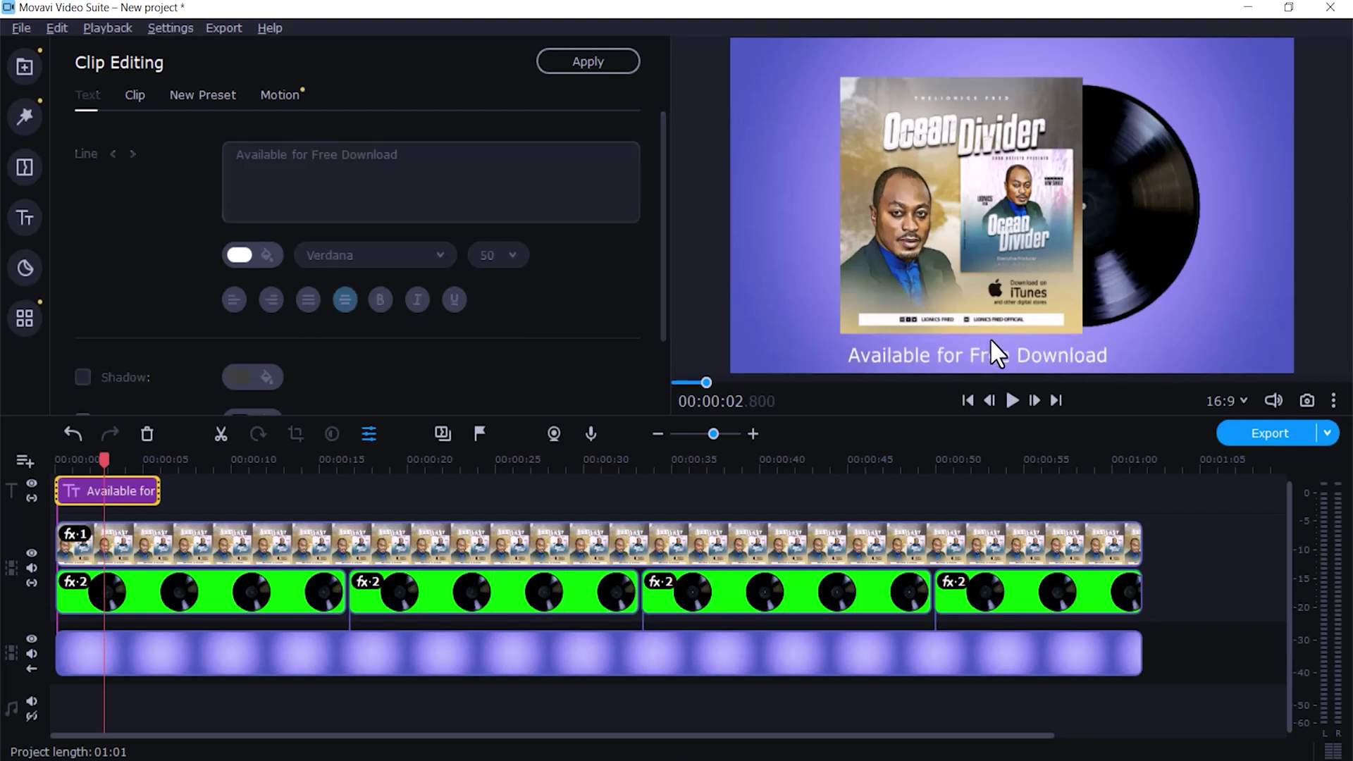
pyautogui.click(985, 351)
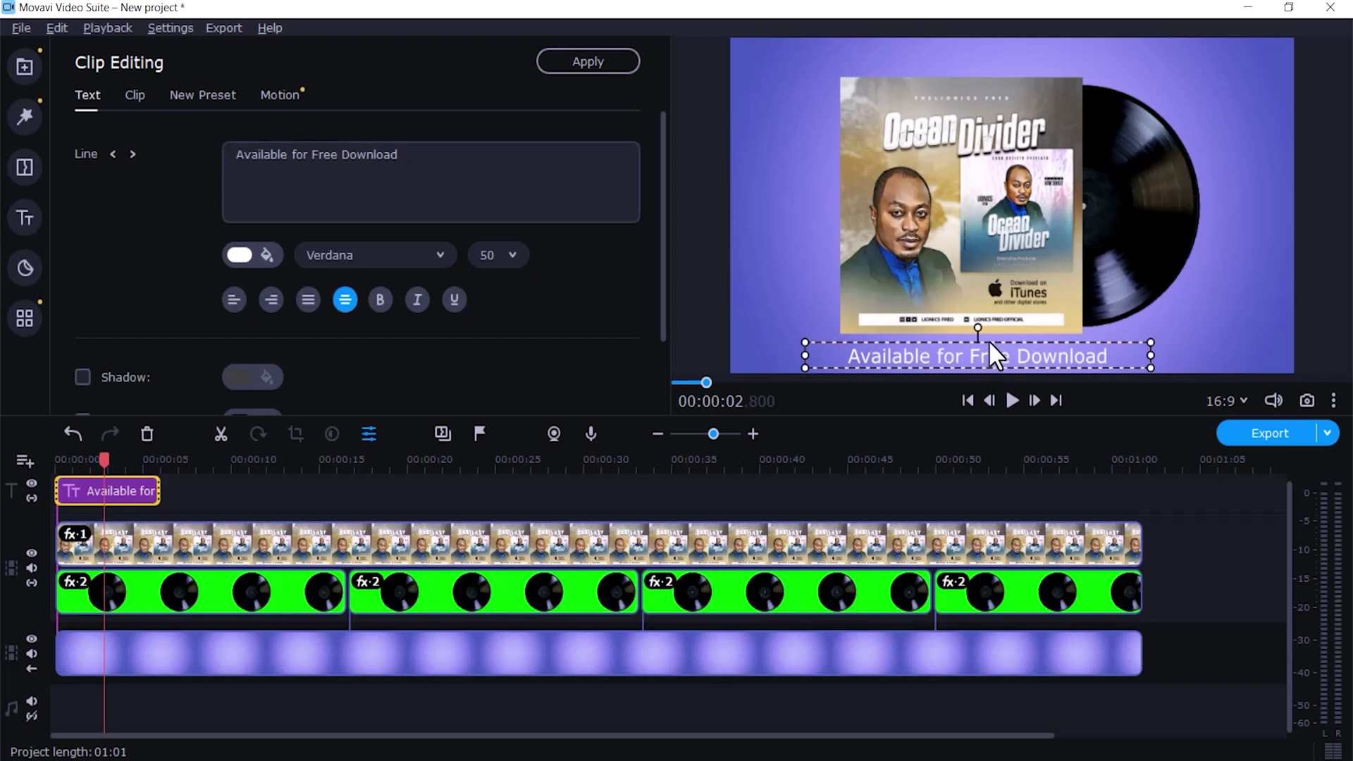
pyautogui.click(987, 337)
pyautogui.click(995, 341)
pyautogui.click(997, 339)
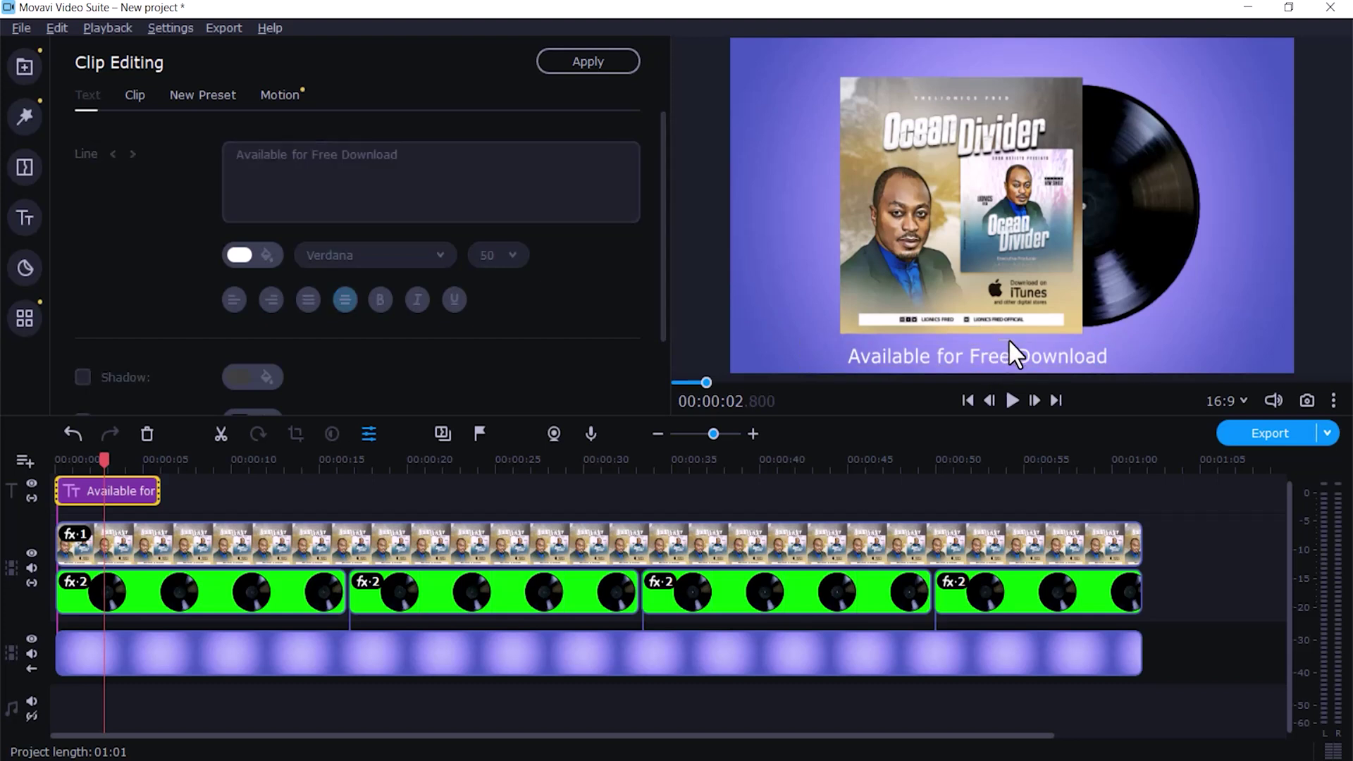
pyautogui.moveTo(998, 357); pyautogui.dragTo(1035, 340)
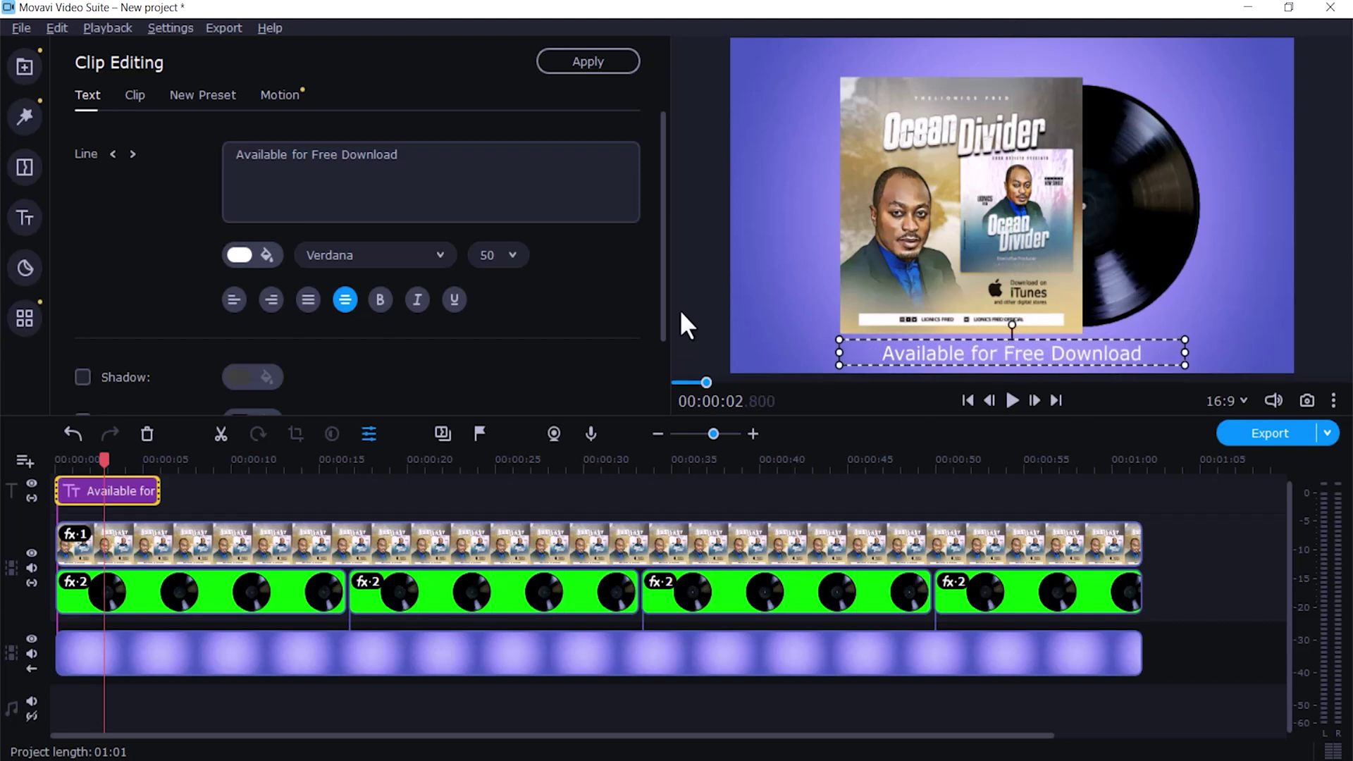
pyautogui.click(753, 279)
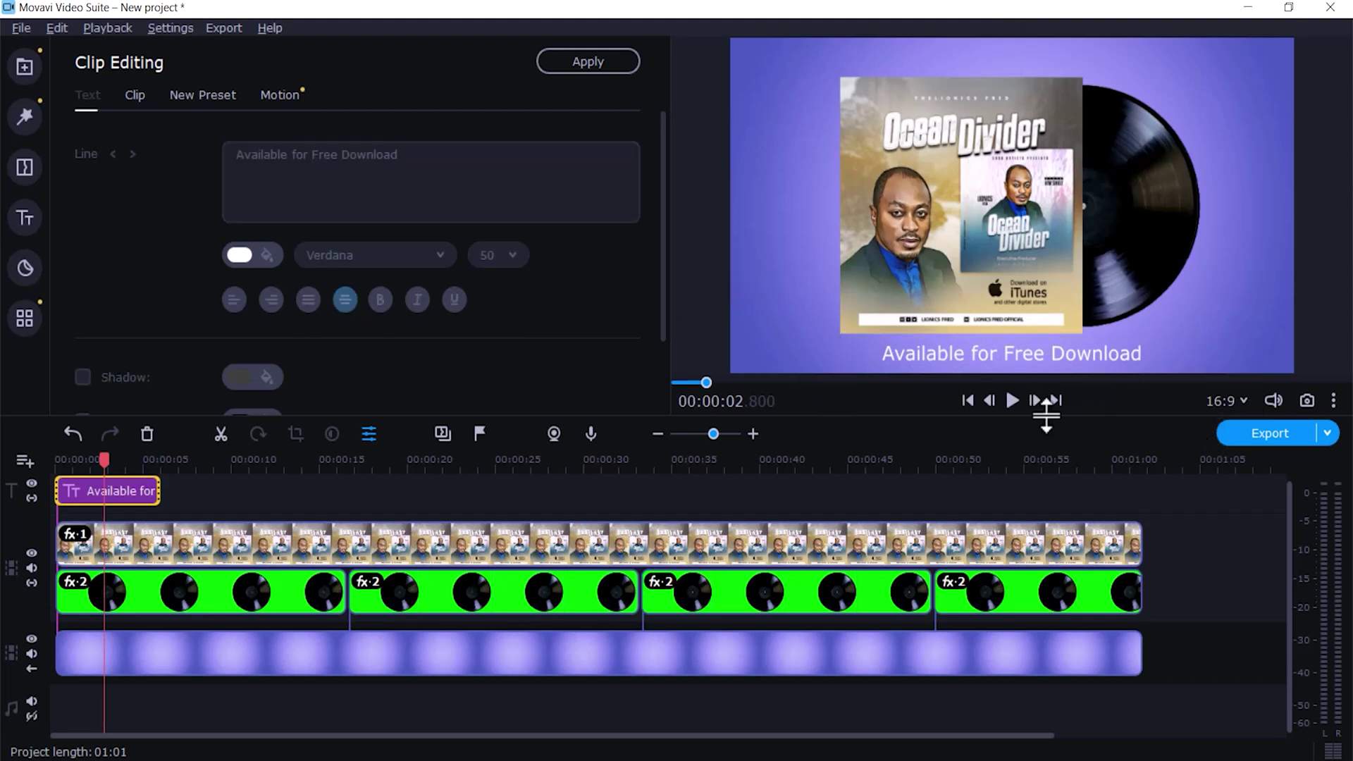
# Step: Play the video from the start to check the typewriter animation of the title
pyautogui.click(1012, 400)
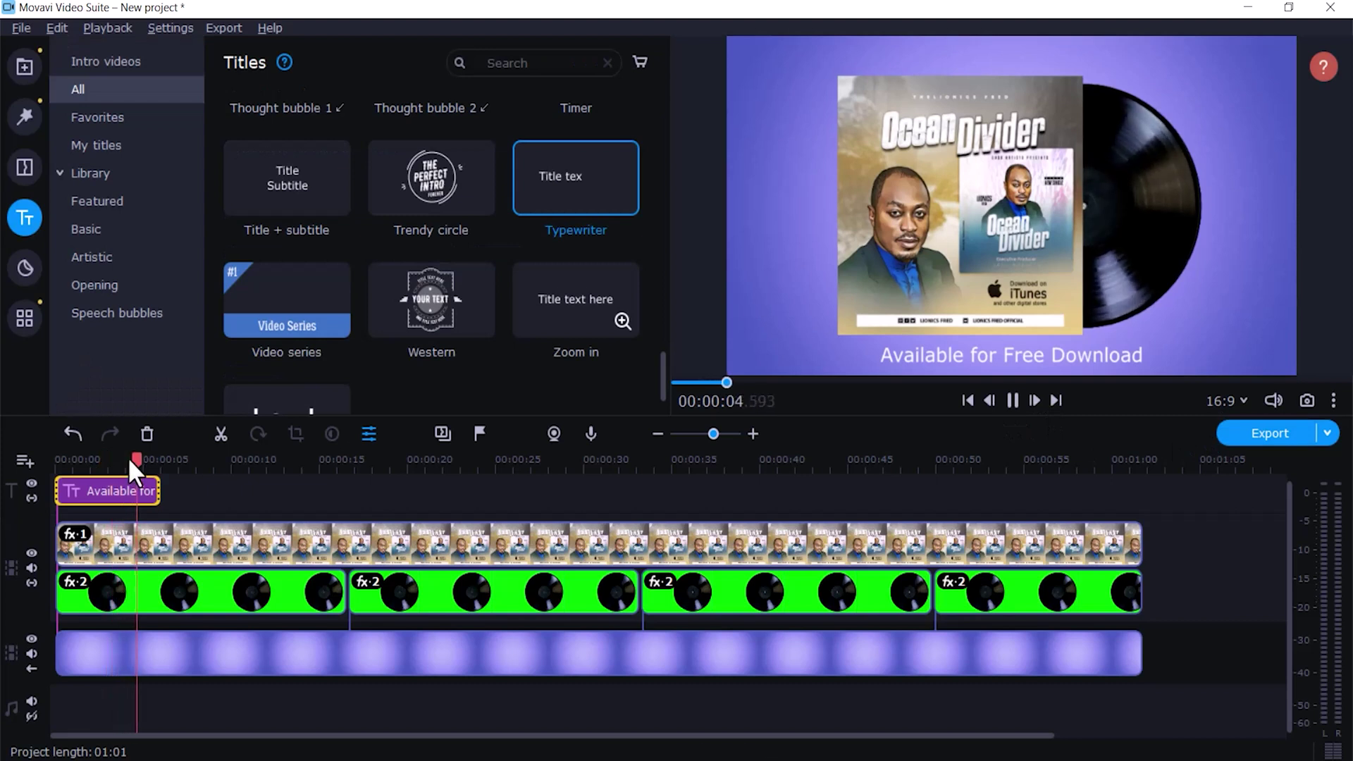
pyautogui.moveTo(743, 380); pyautogui.dragTo(14, 379)
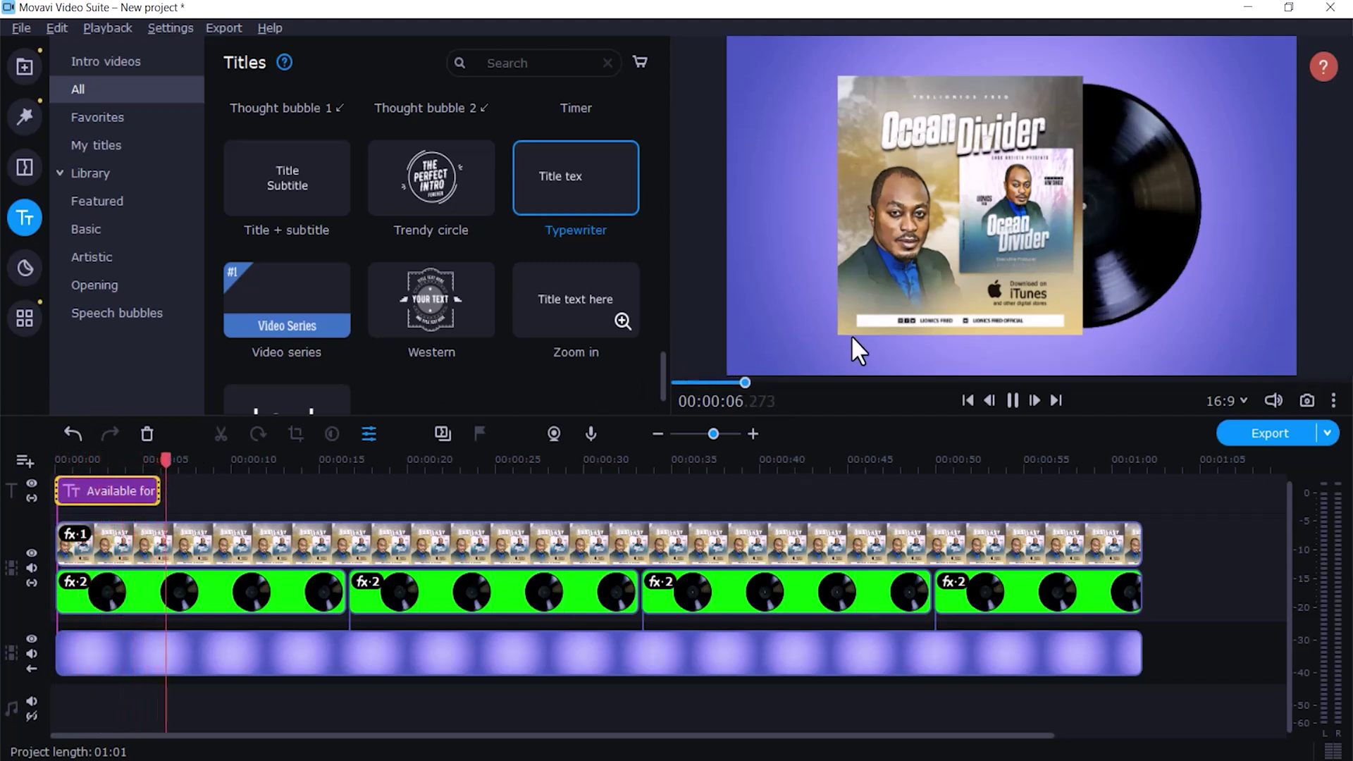
pyautogui.click(1015, 399)
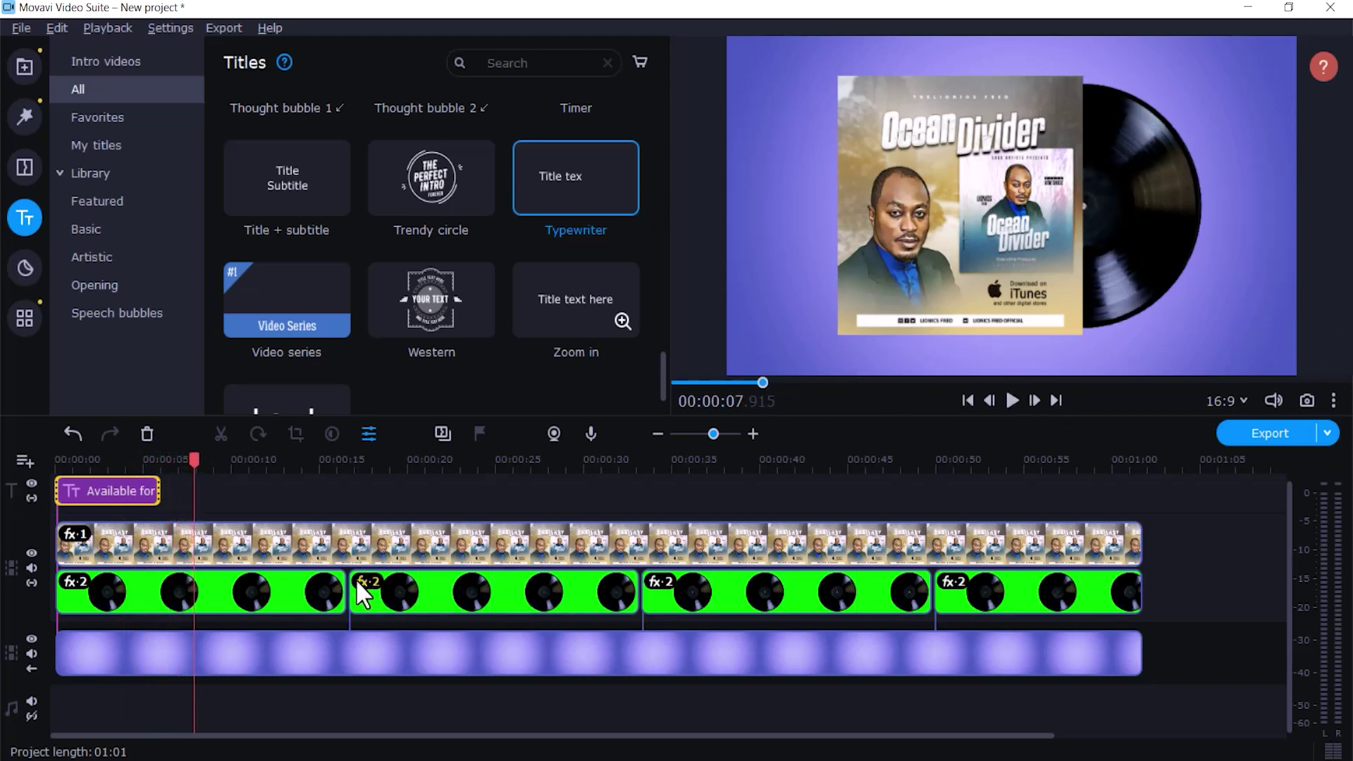
# Step: Preview the Crossfade, Flash and Ken Burns - smooth transitions for use between the spinning disc clips
pyautogui.click(271, 594)
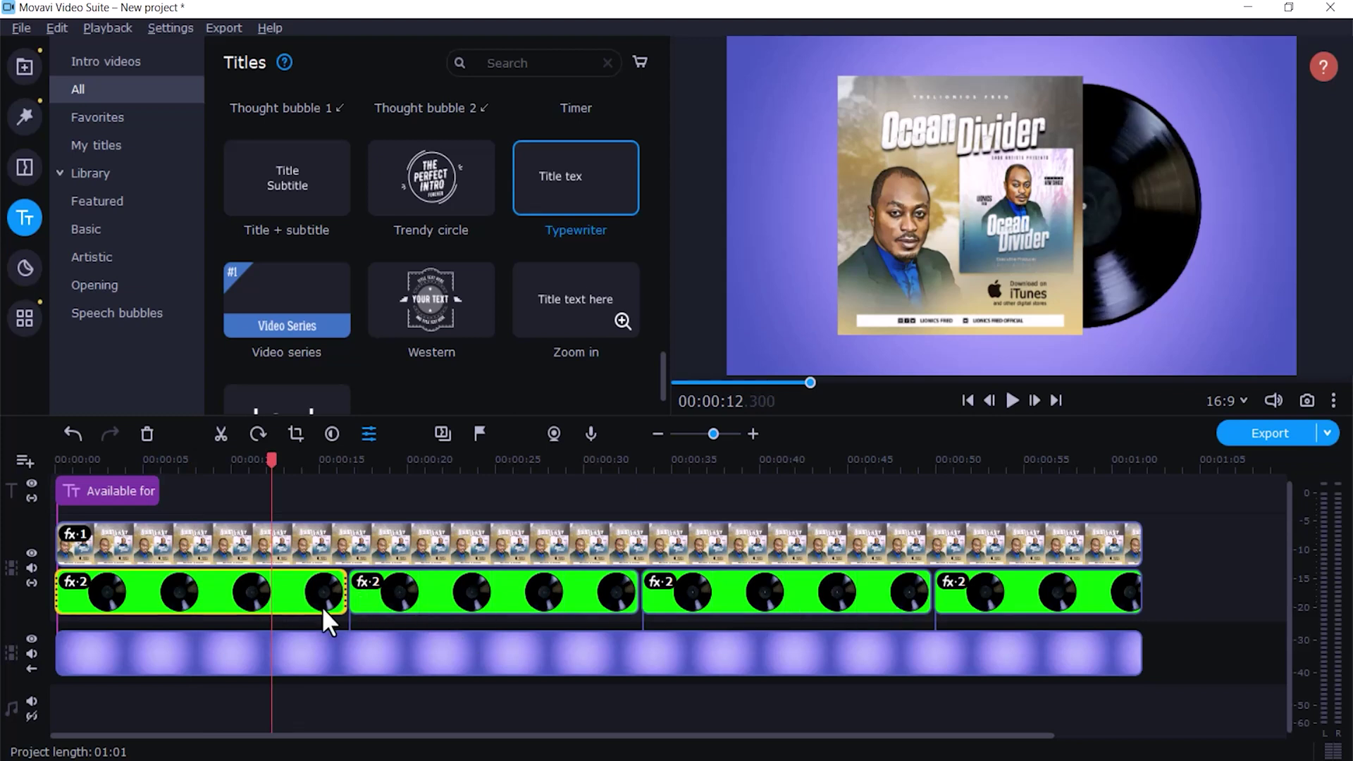
pyautogui.click(28, 163)
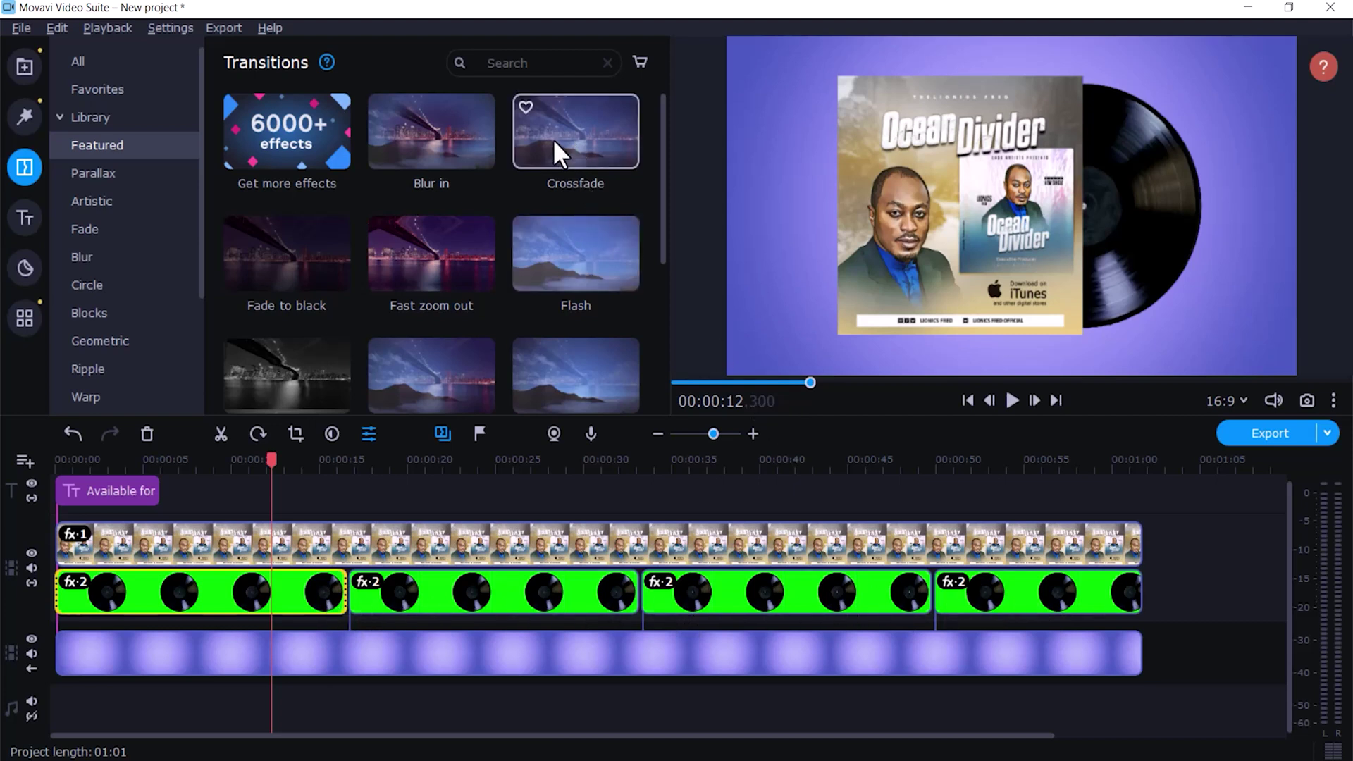
pyautogui.click(554, 139)
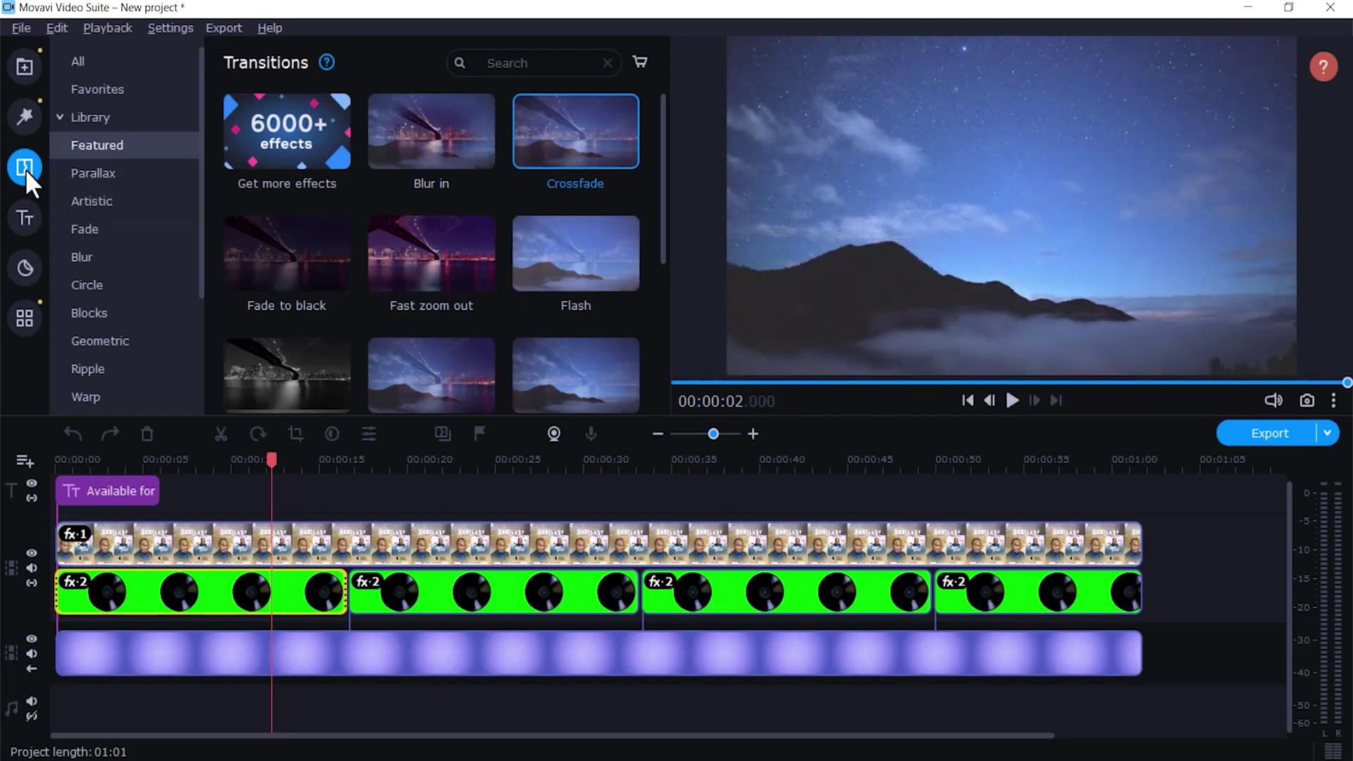
pyautogui.click(573, 347)
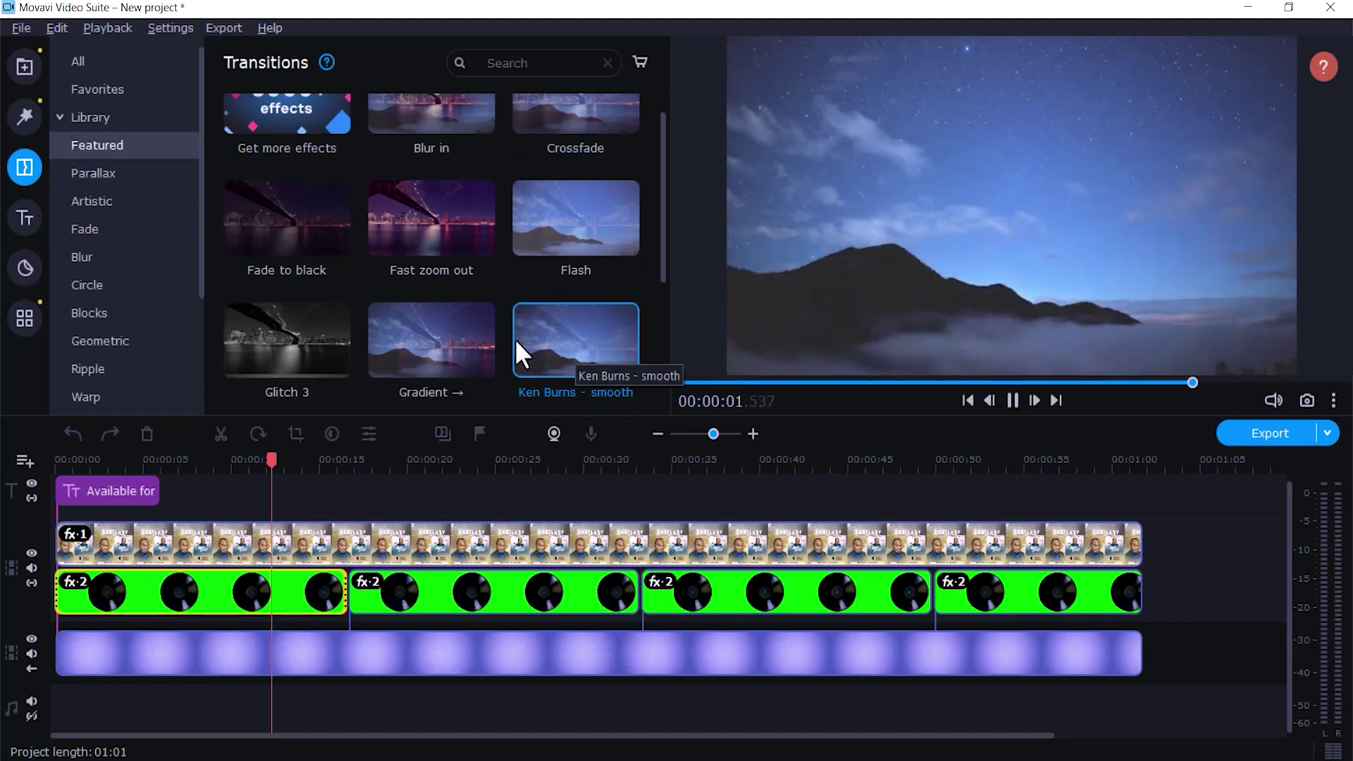
pyautogui.click(589, 210)
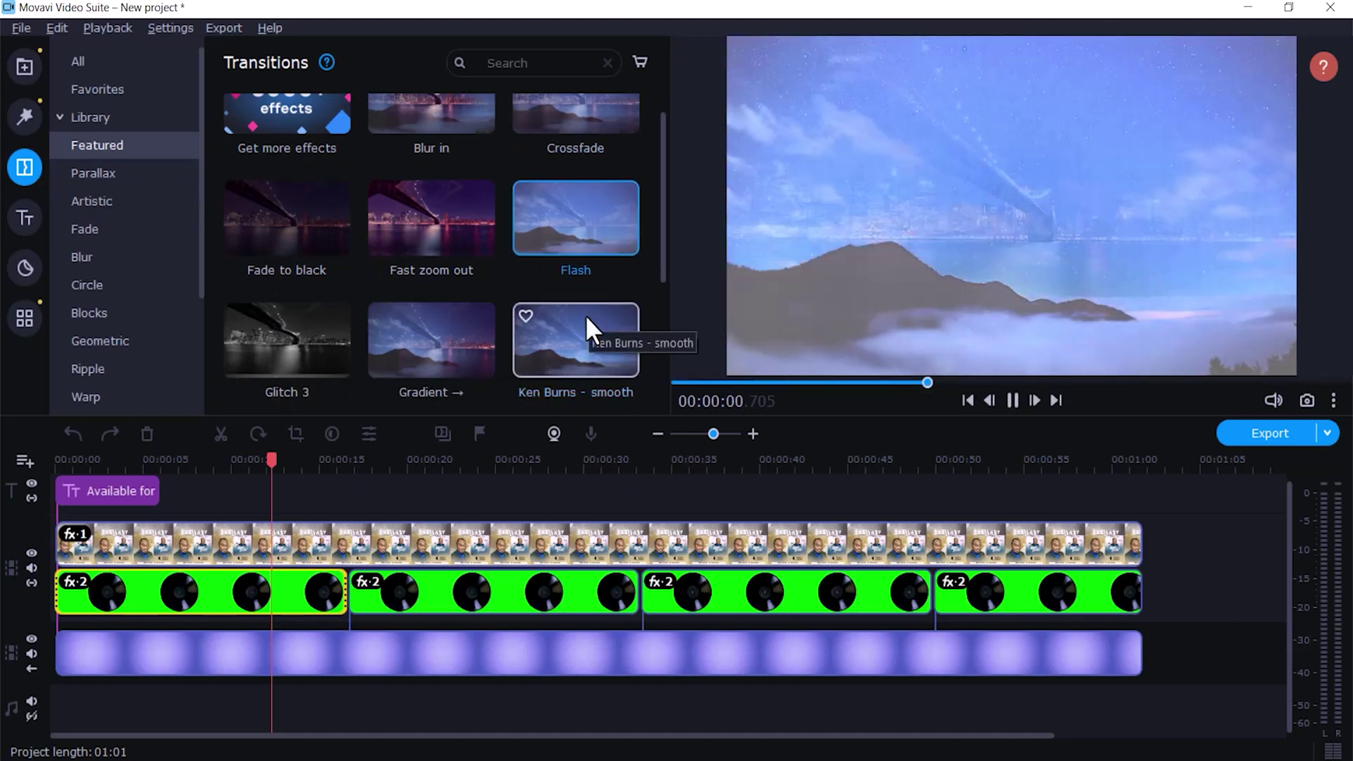
pyautogui.click(586, 319)
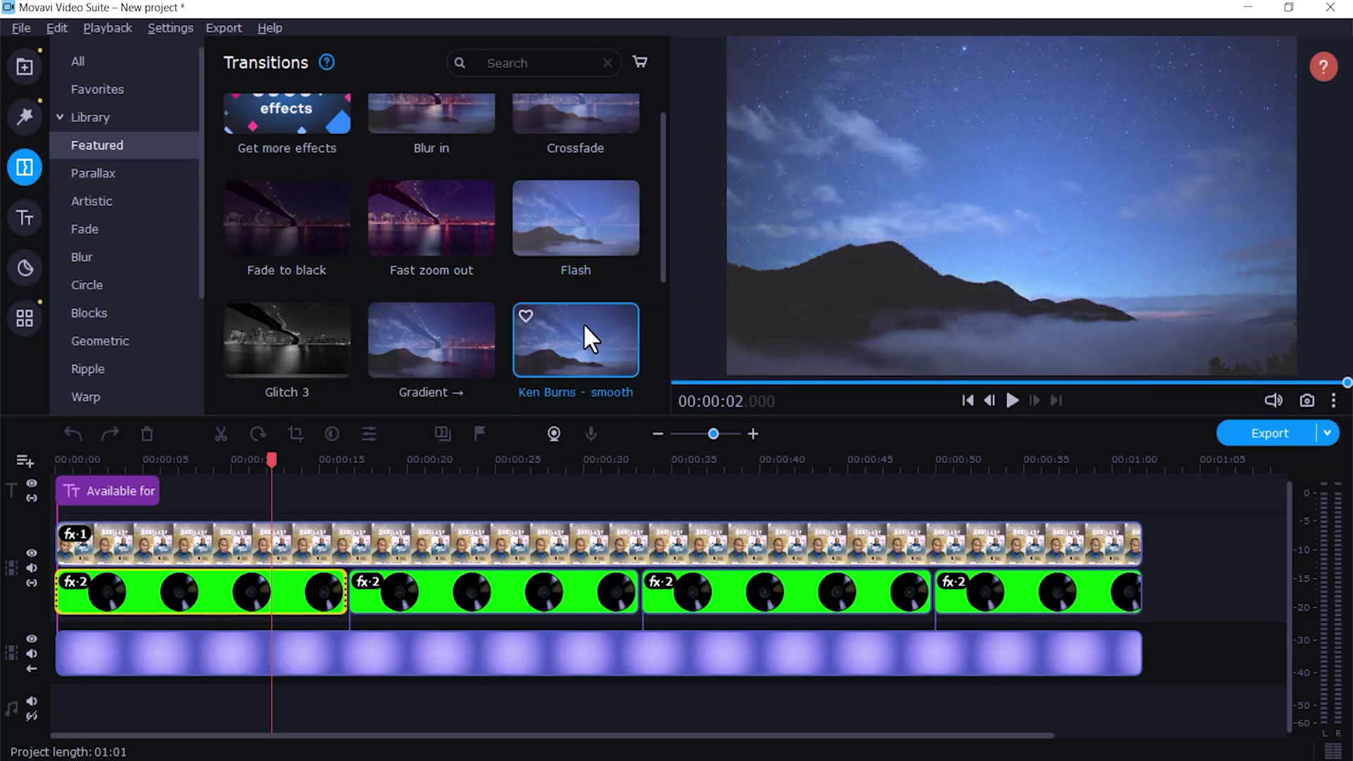
# Step: Apply the Ken Burns - smooth transition to the three joins between the spinning disc clips
pyautogui.moveTo(536, 335)
pyautogui.mouseDown()
pyautogui.moveTo(453, 383)
pyautogui.moveTo(341, 577)
pyautogui.mouseUp()
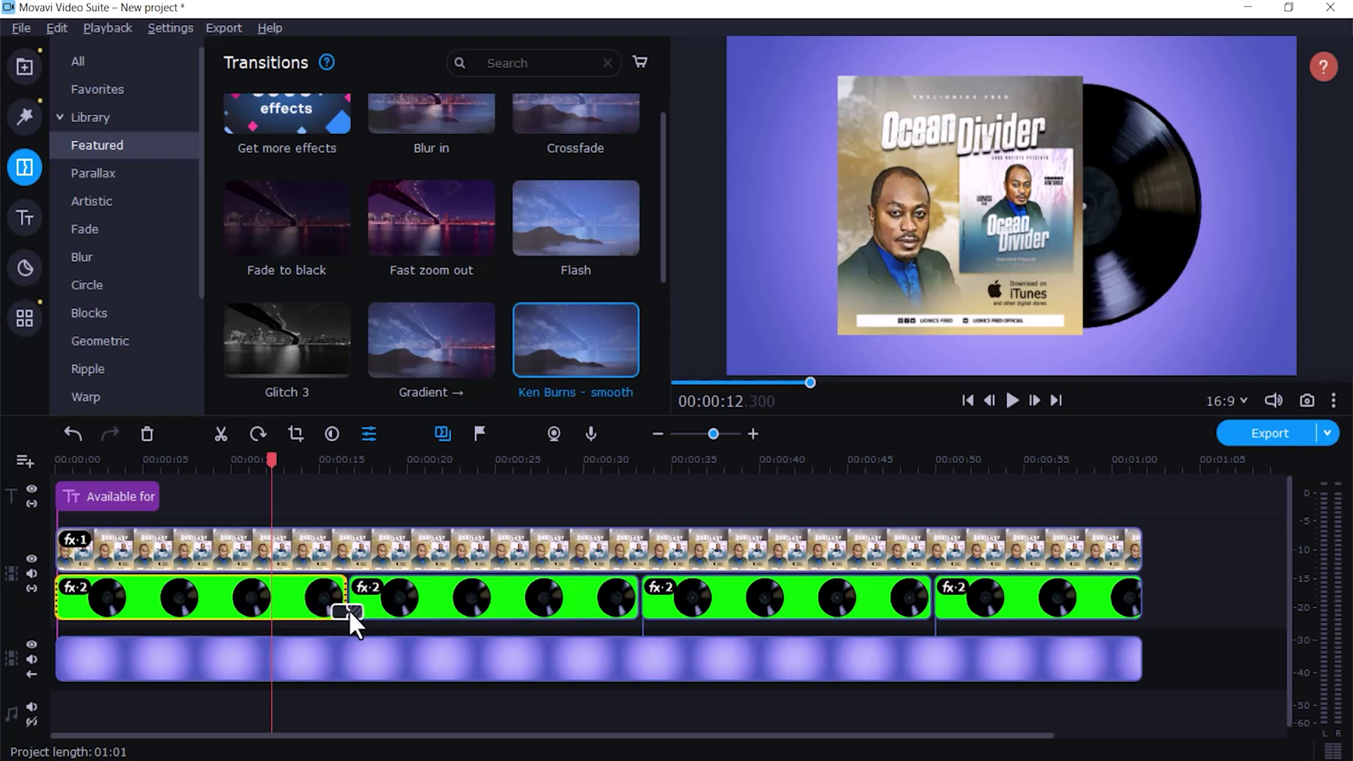
pyautogui.moveTo(561, 321); pyautogui.dragTo(631, 577)
pyautogui.moveTo(564, 338)
pyautogui.mouseDown()
pyautogui.moveTo(781, 536)
pyautogui.moveTo(903, 572)
pyautogui.moveTo(924, 597)
pyautogui.mouseUp()
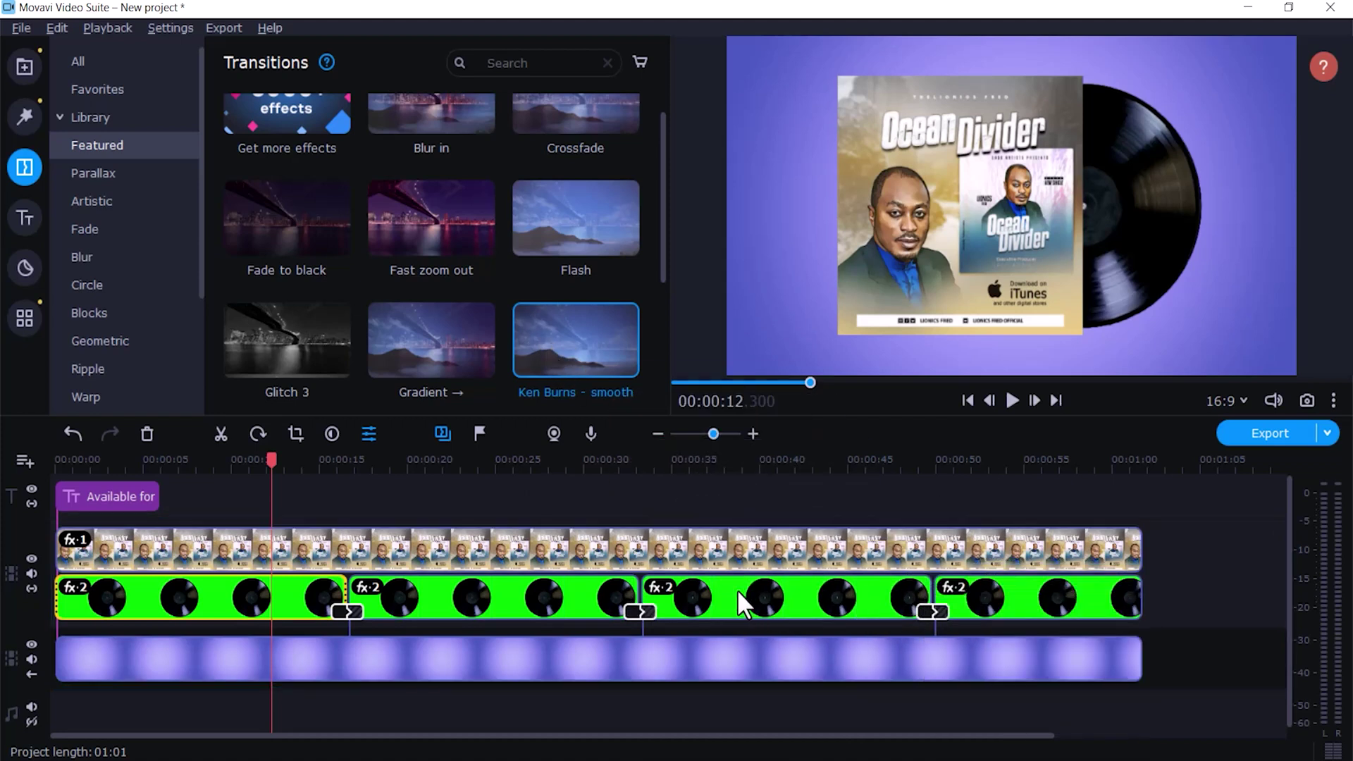
# Step: Play the video around each of the three disc clip joins to check the transitions
pyautogui.click(318, 453)
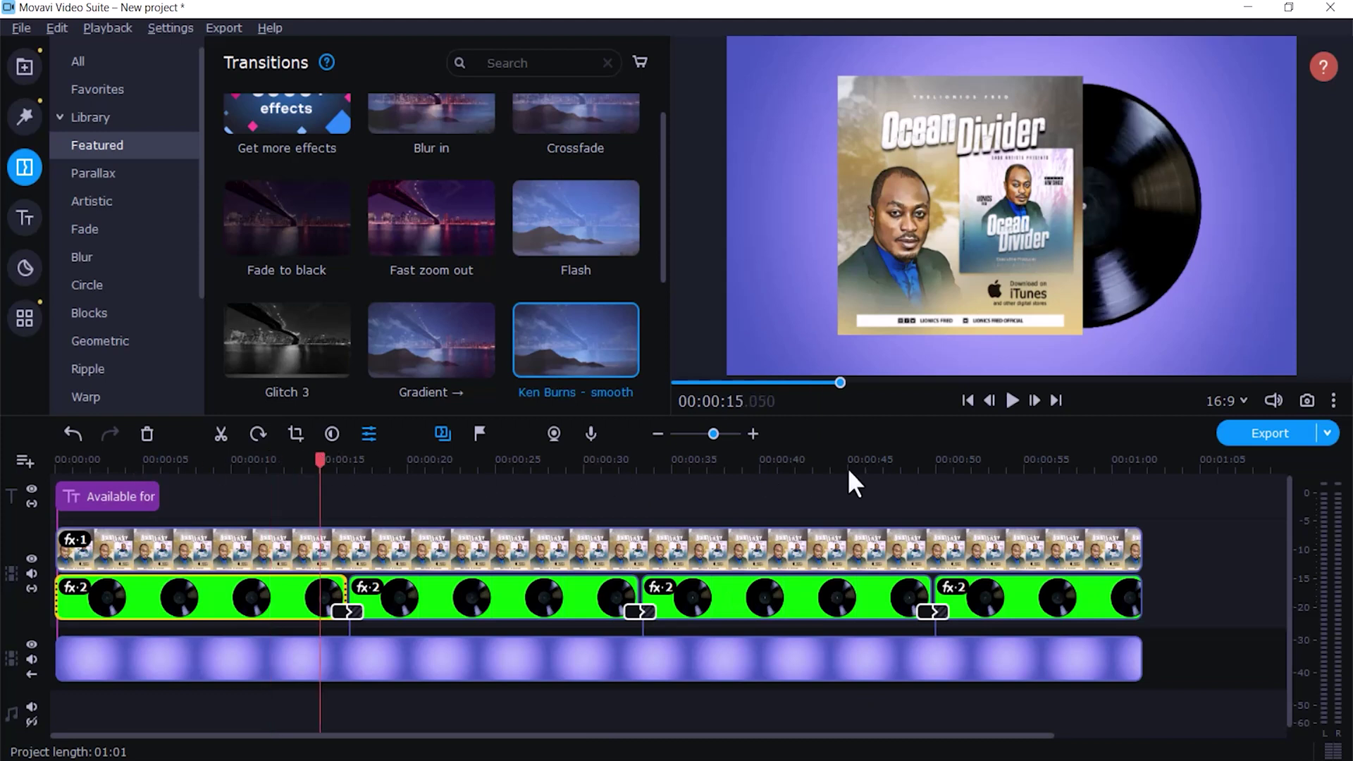
pyautogui.click(1015, 401)
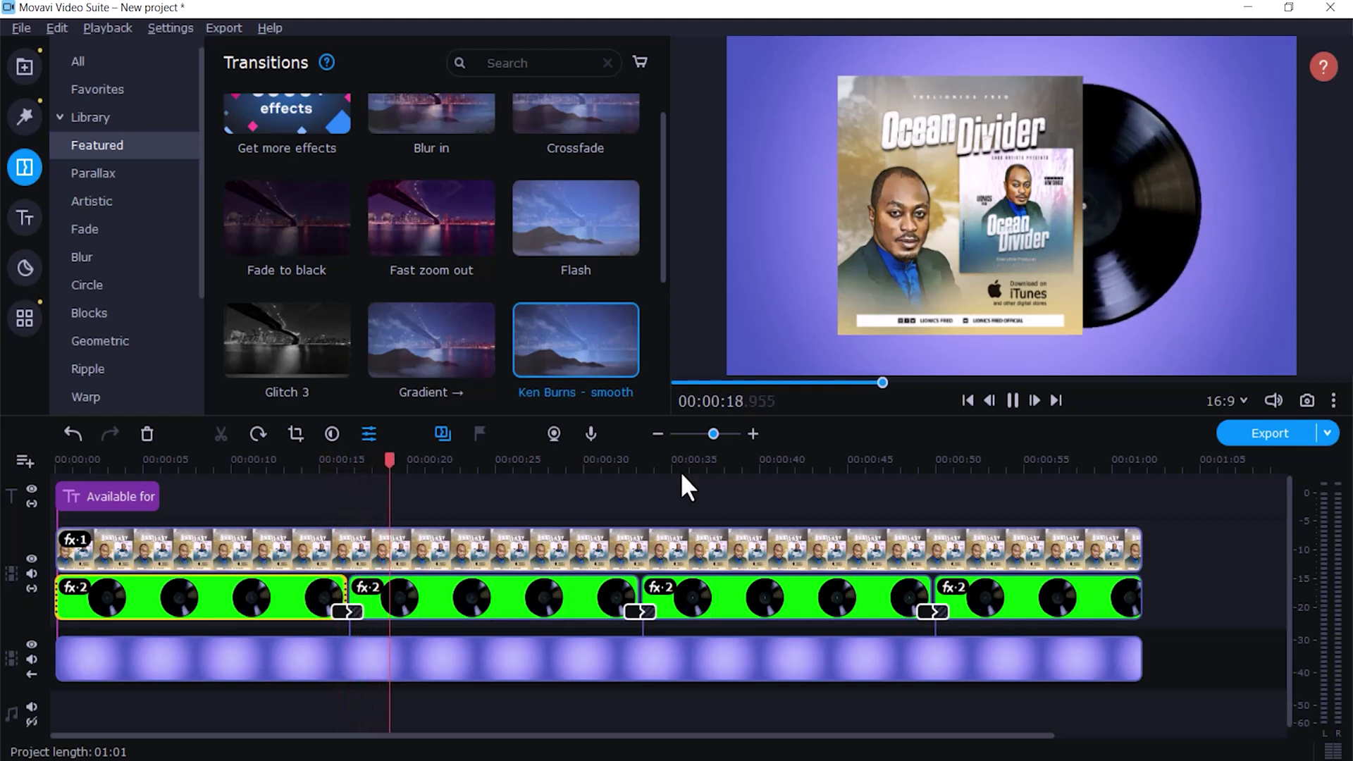
pyautogui.click(318, 496)
pyautogui.click(321, 463)
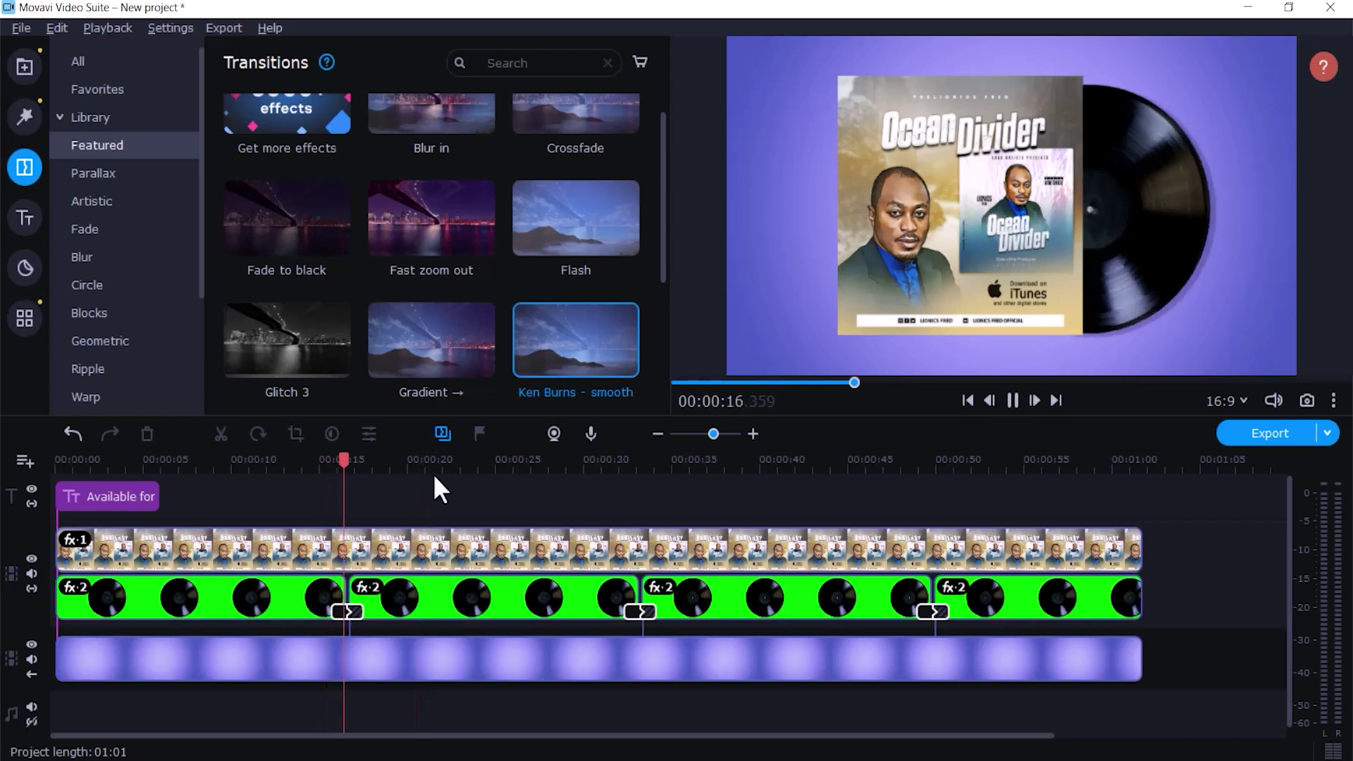
pyautogui.click(303, 458)
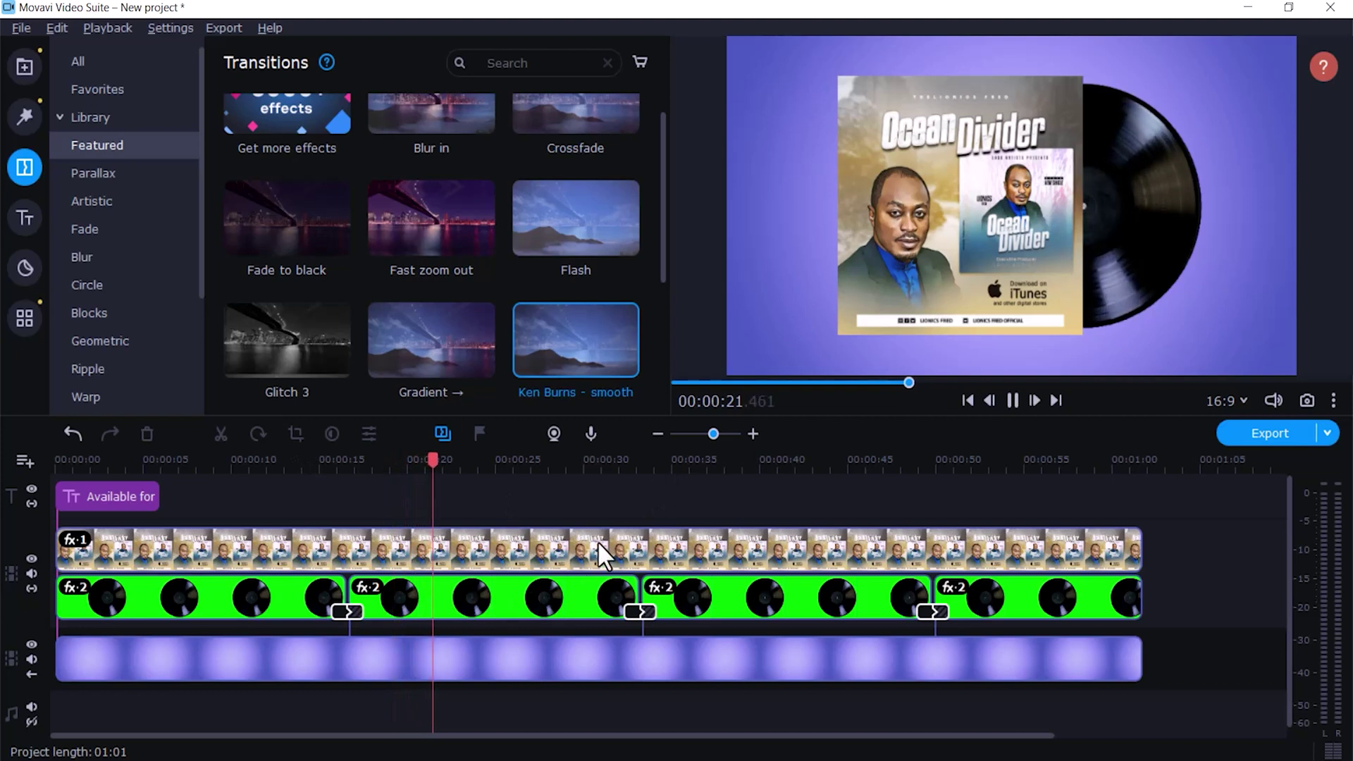
pyautogui.click(619, 461)
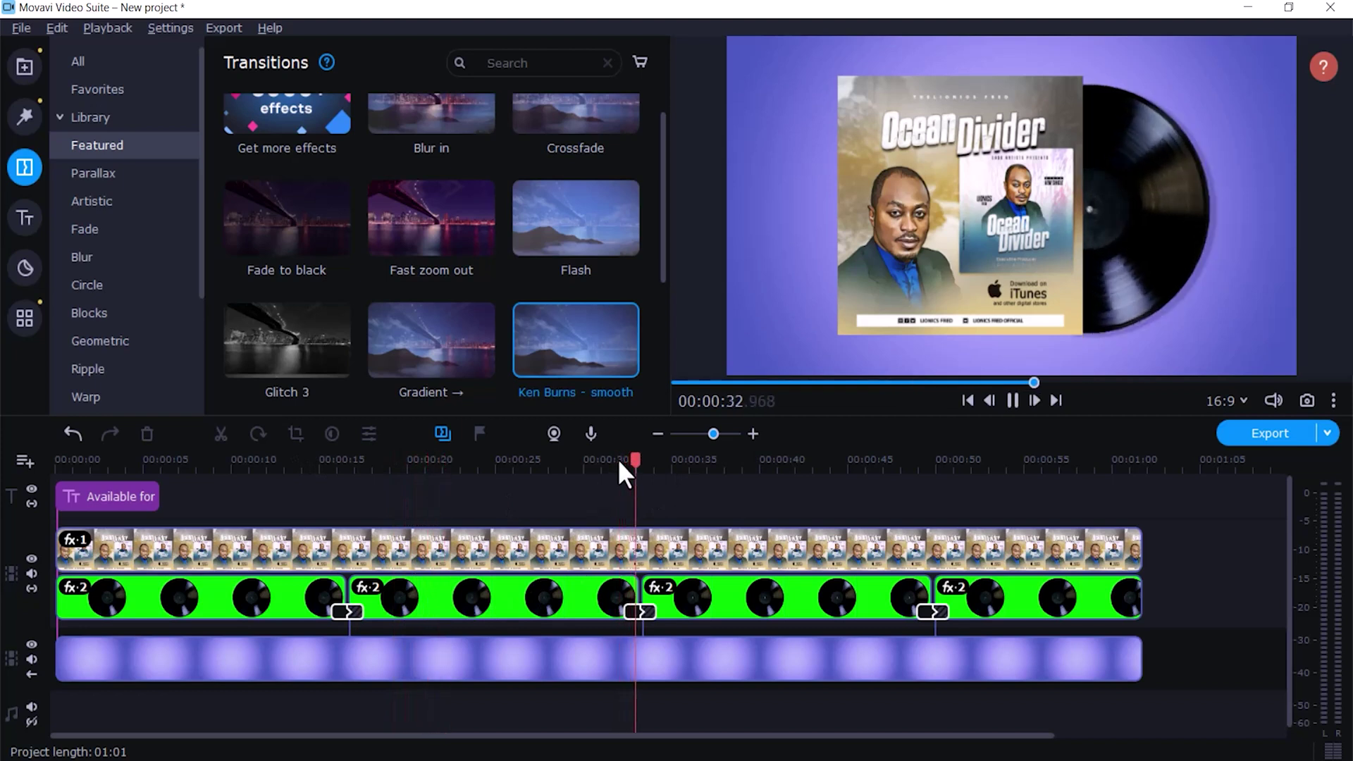
pyautogui.click(913, 460)
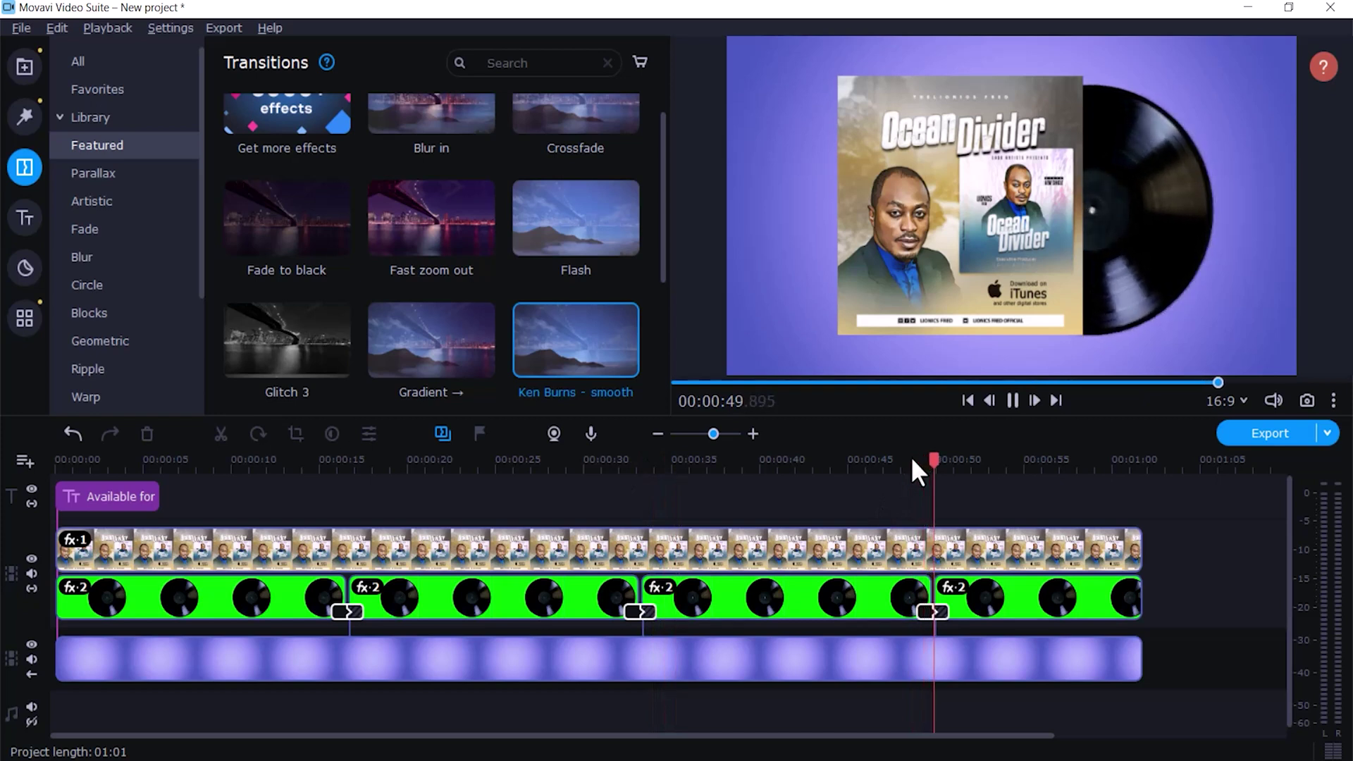
pyautogui.click(1012, 400)
# Step: Delete the three Ken Burns - smooth transitions between the disc clips
pyautogui.click(930, 607)
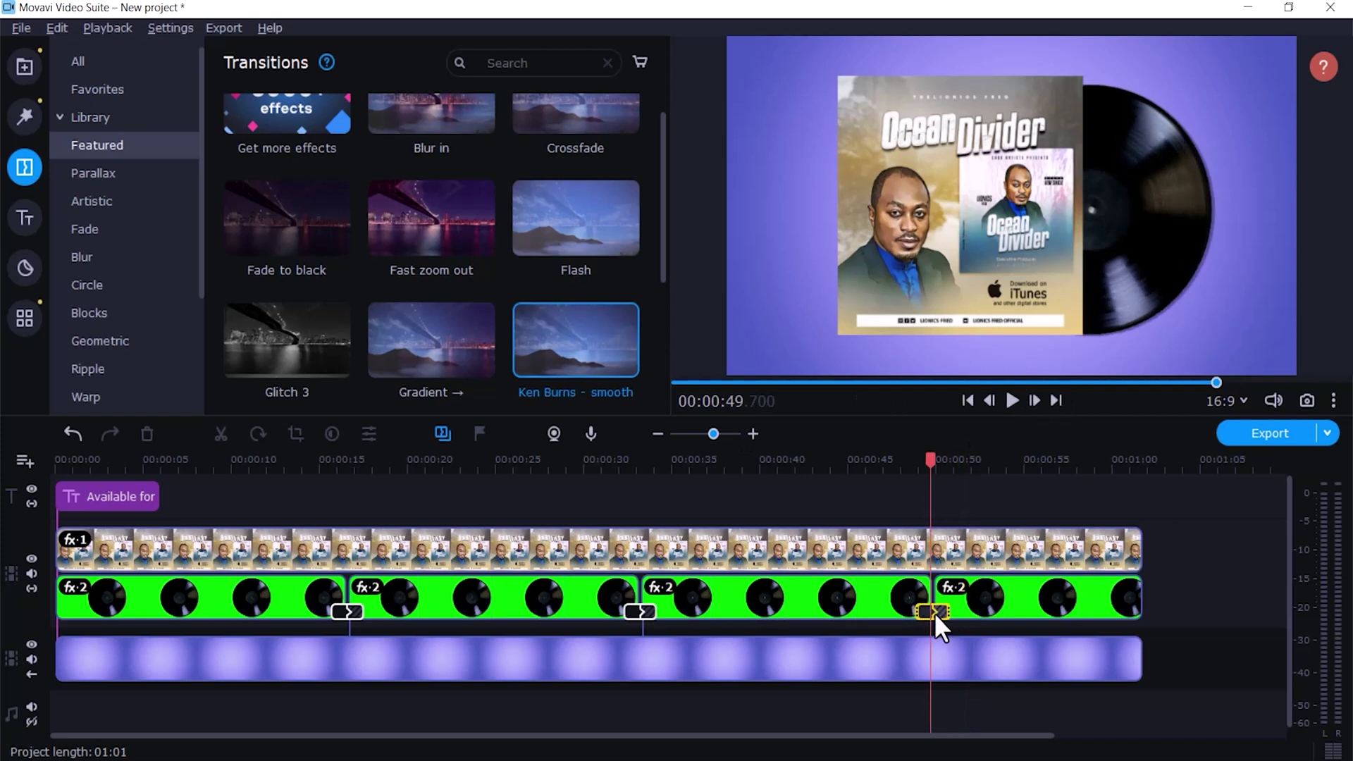
pyautogui.press('Delete')
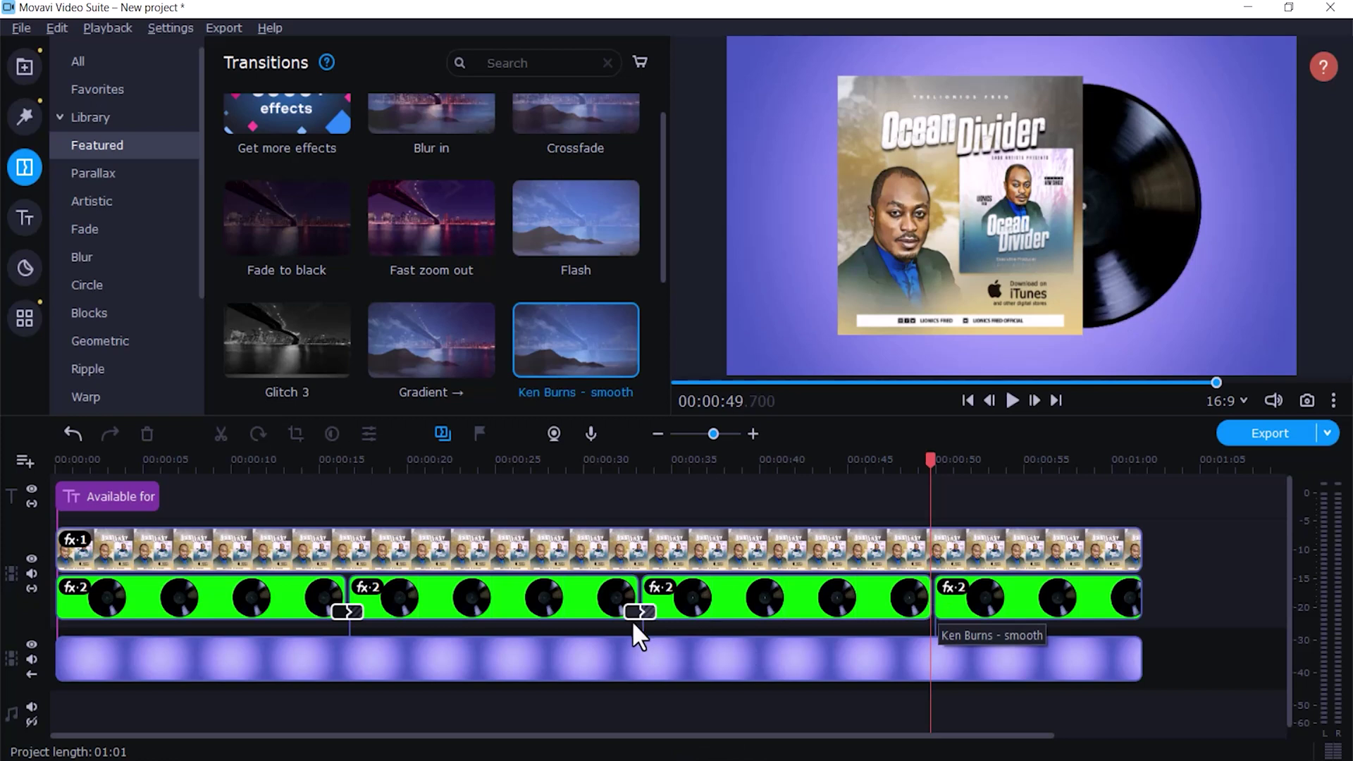
pyautogui.click(641, 613)
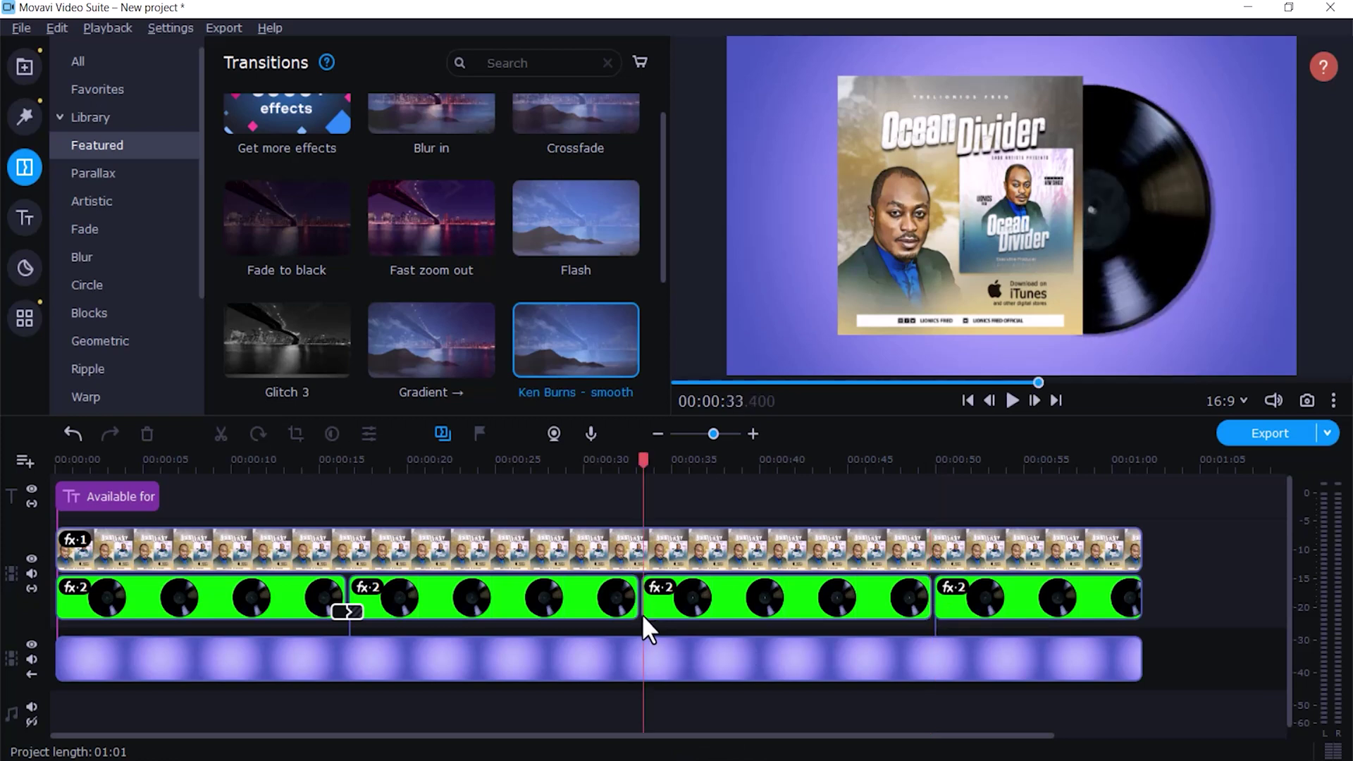
pyautogui.click(345, 613)
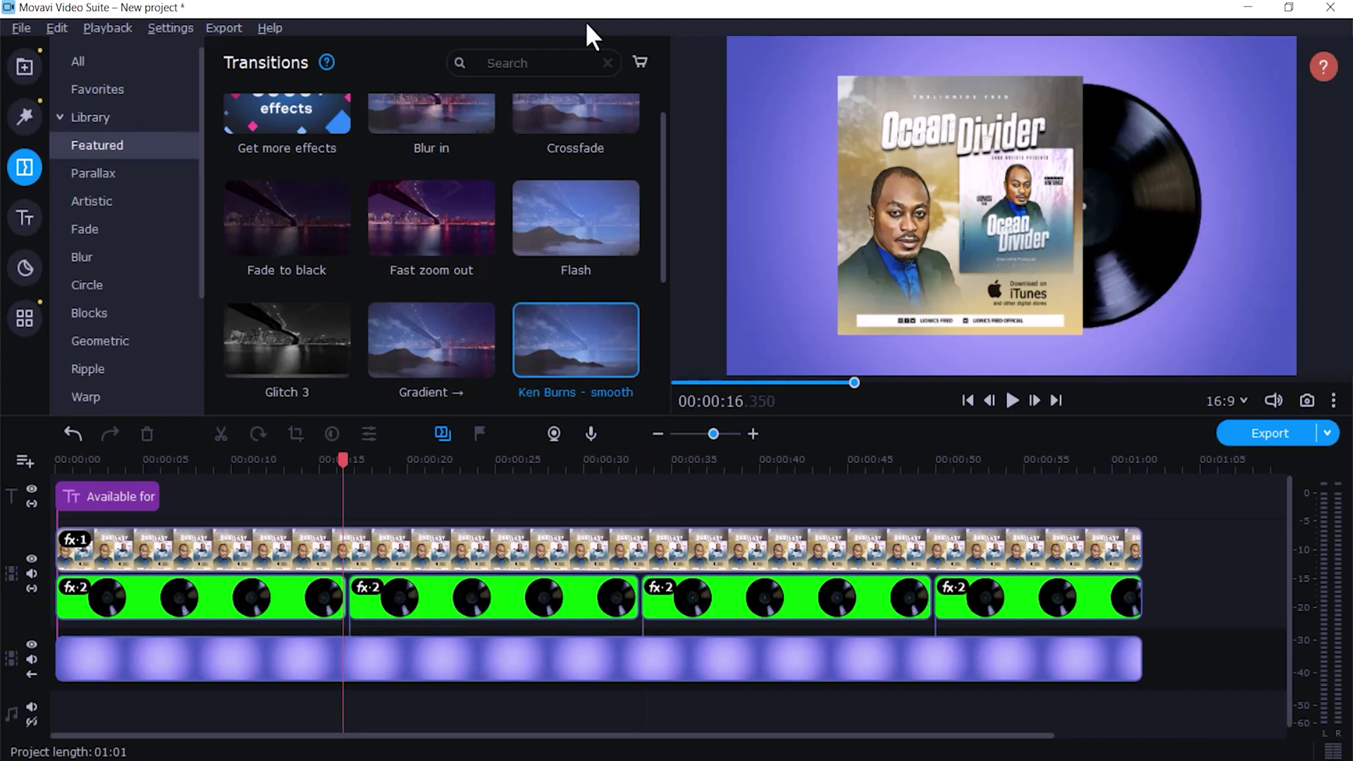
# Step: Browse the complete transitions library for an alternative to use between the disc clips
pyautogui.scroll(1, 413, 289)
pyautogui.scroll(-3, 413, 289)
pyautogui.scroll(3, 519, 363)
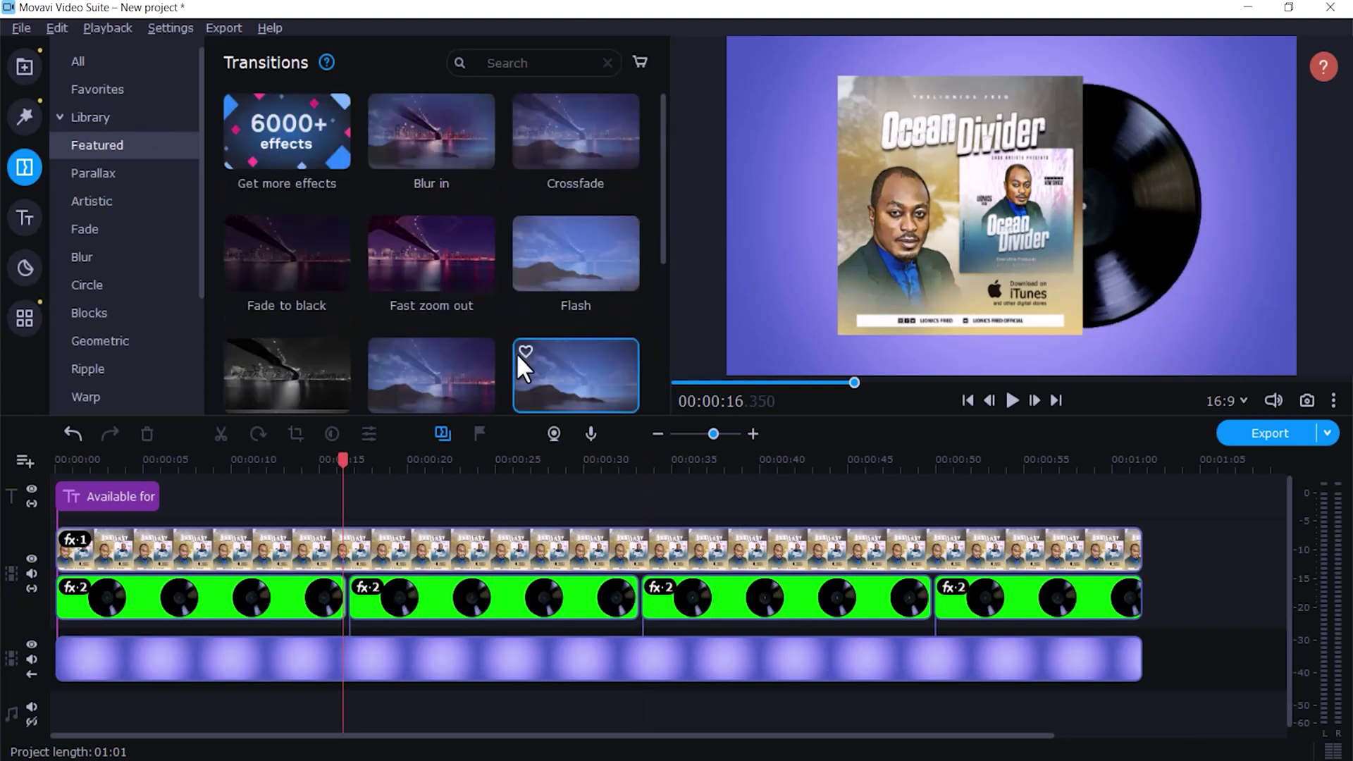
pyautogui.click(77, 62)
pyautogui.scroll(-3, 526, 265)
pyautogui.scroll(-6, 525, 265)
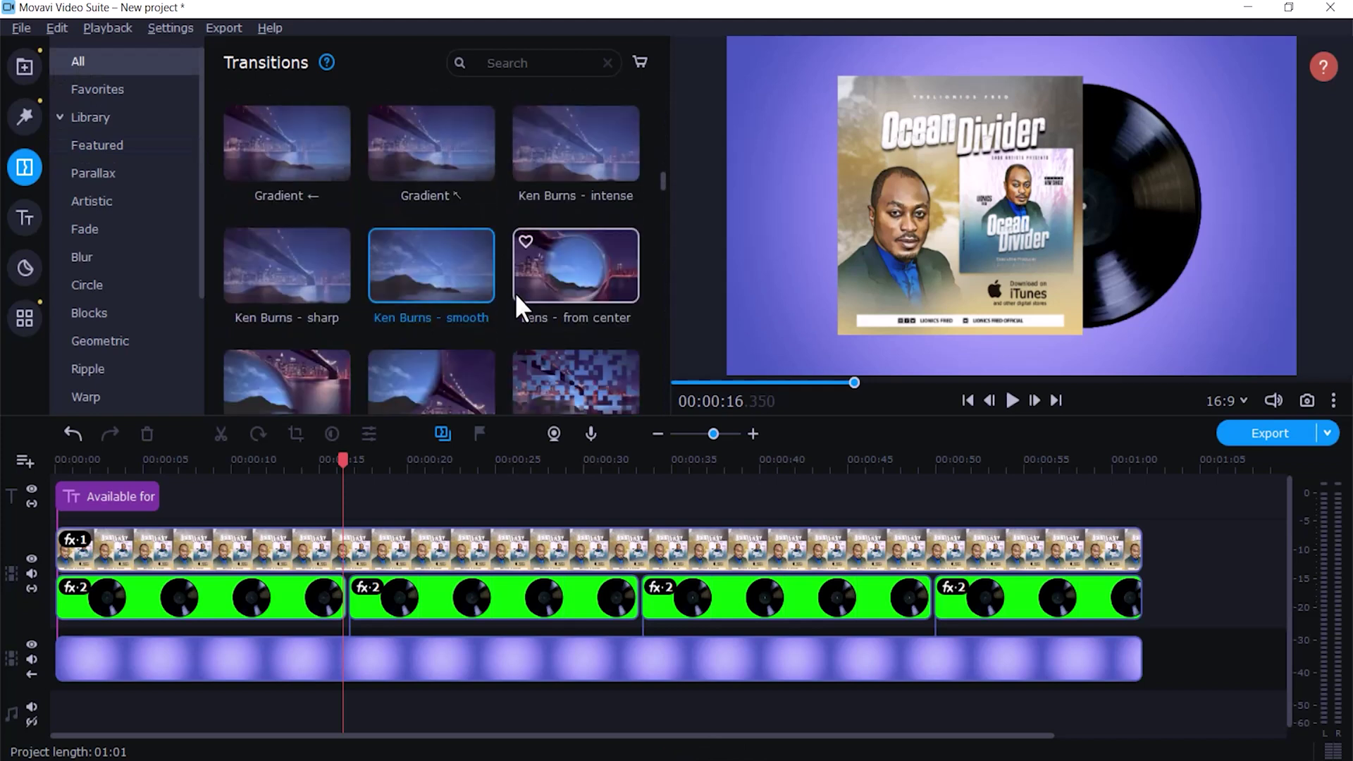
pyautogui.scroll(-10, 515, 293)
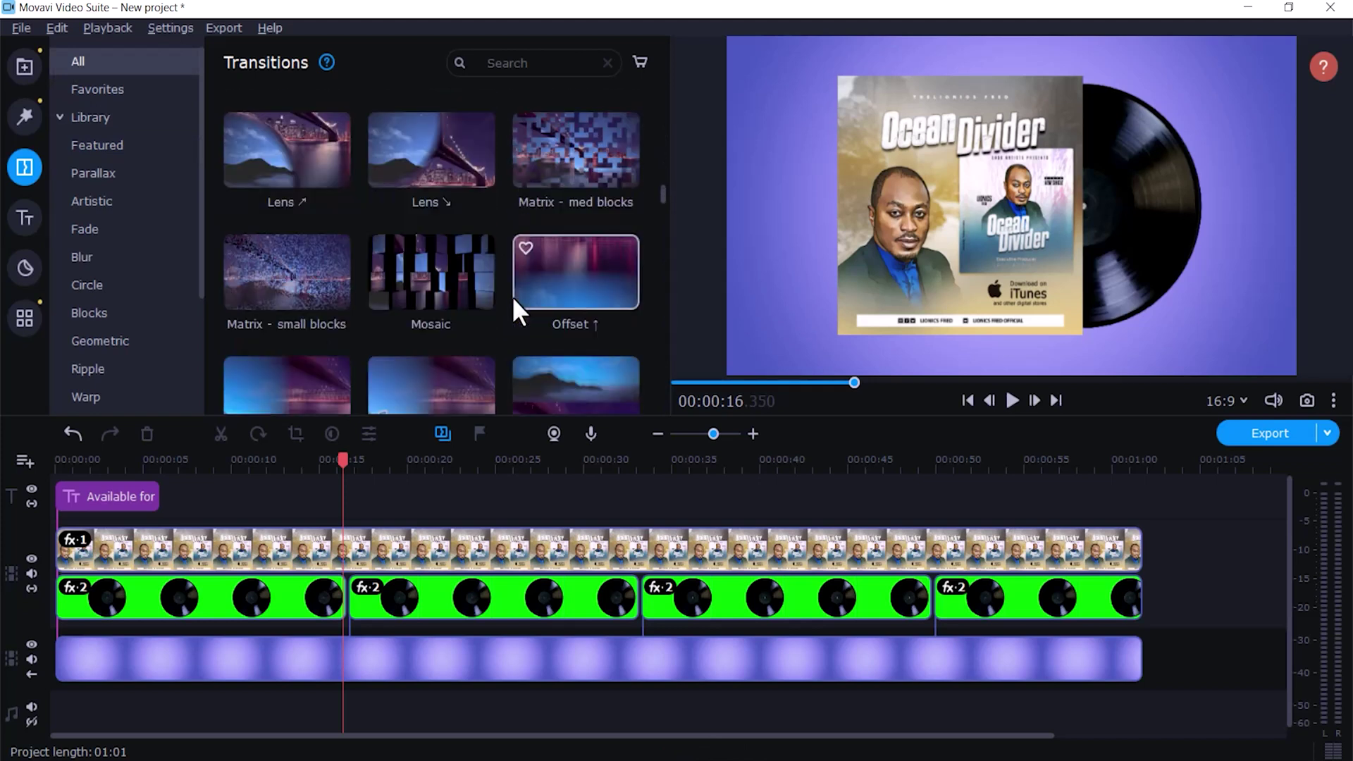
pyautogui.scroll(-1, 498, 315)
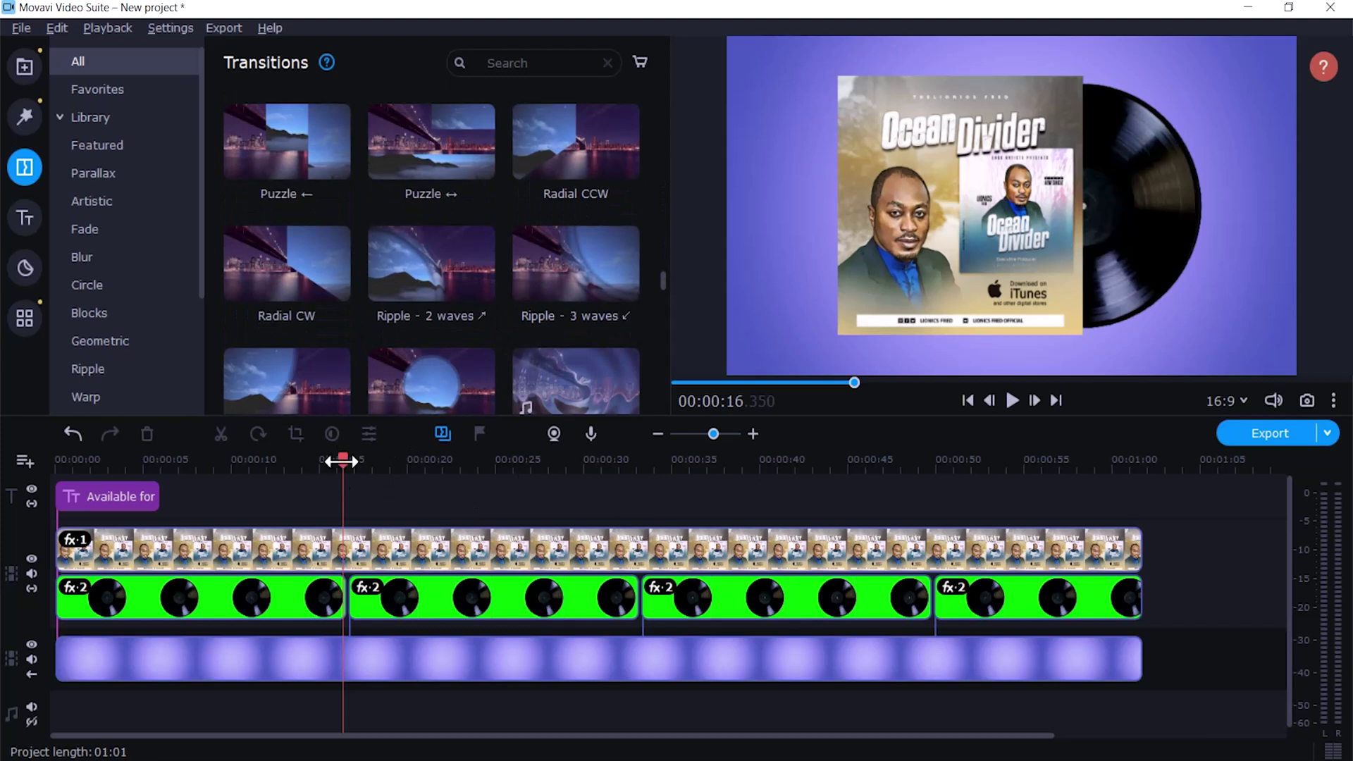
# Step: Return the playhead to the start and add Ocean Divider.mp3 to the audio track from the beginning of the timeline
pyautogui.moveTo(342, 462); pyautogui.dragTo(55, 461)
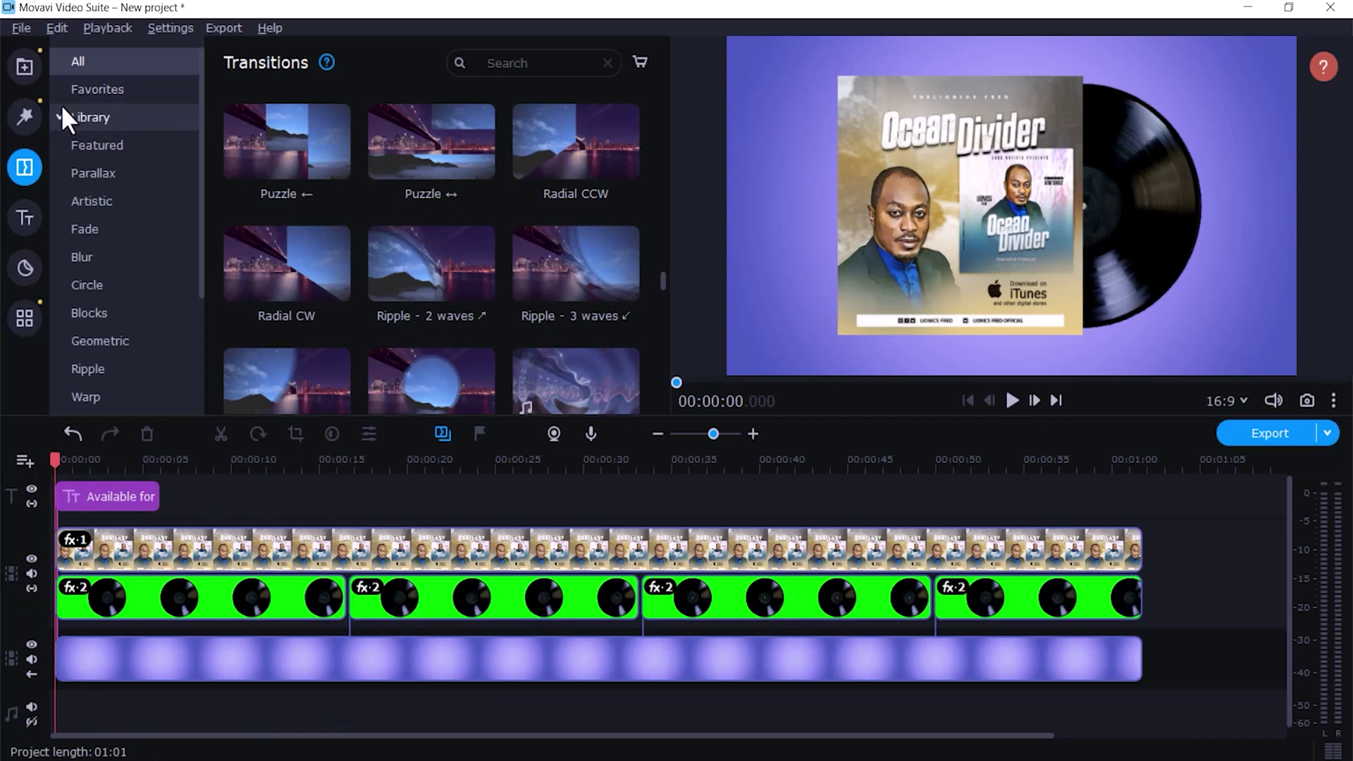
pyautogui.click(23, 68)
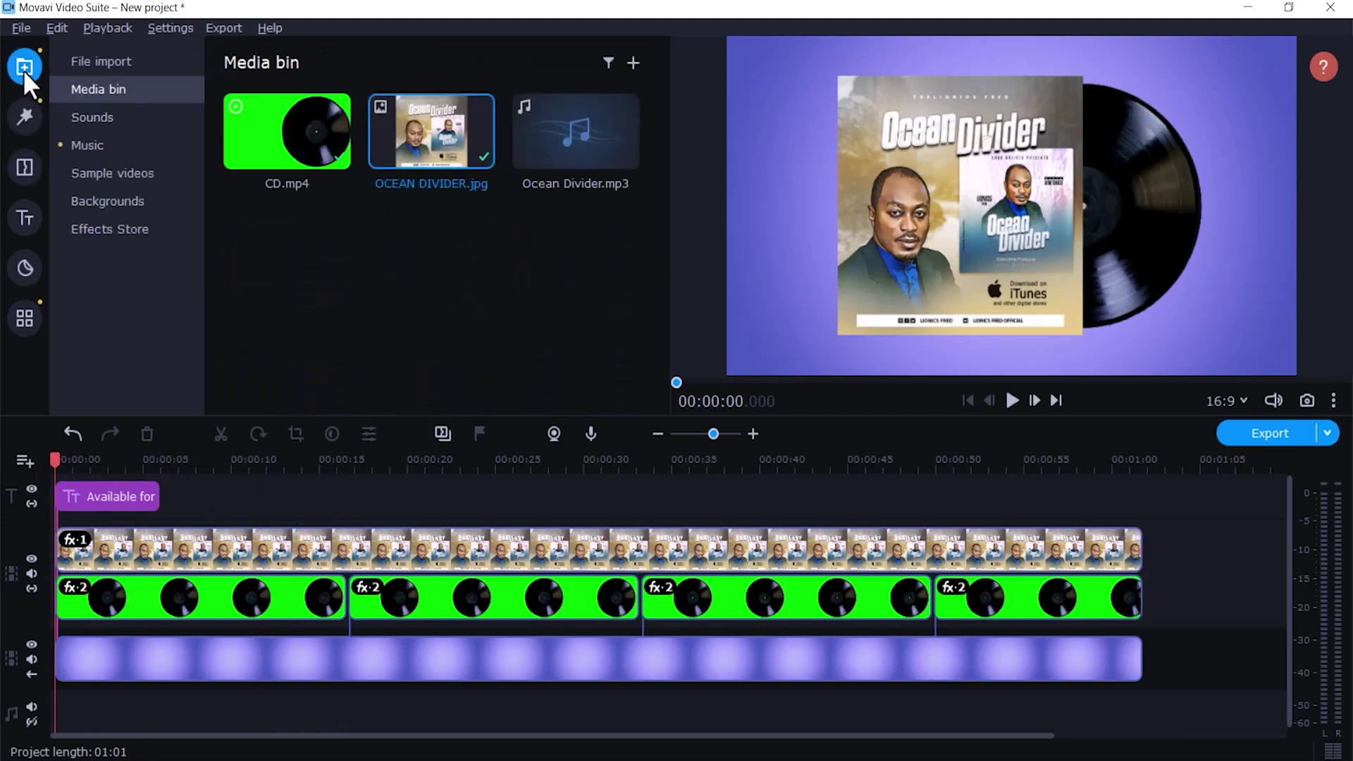
pyautogui.click(568, 141)
pyautogui.moveTo(568, 141); pyautogui.dragTo(52, 683)
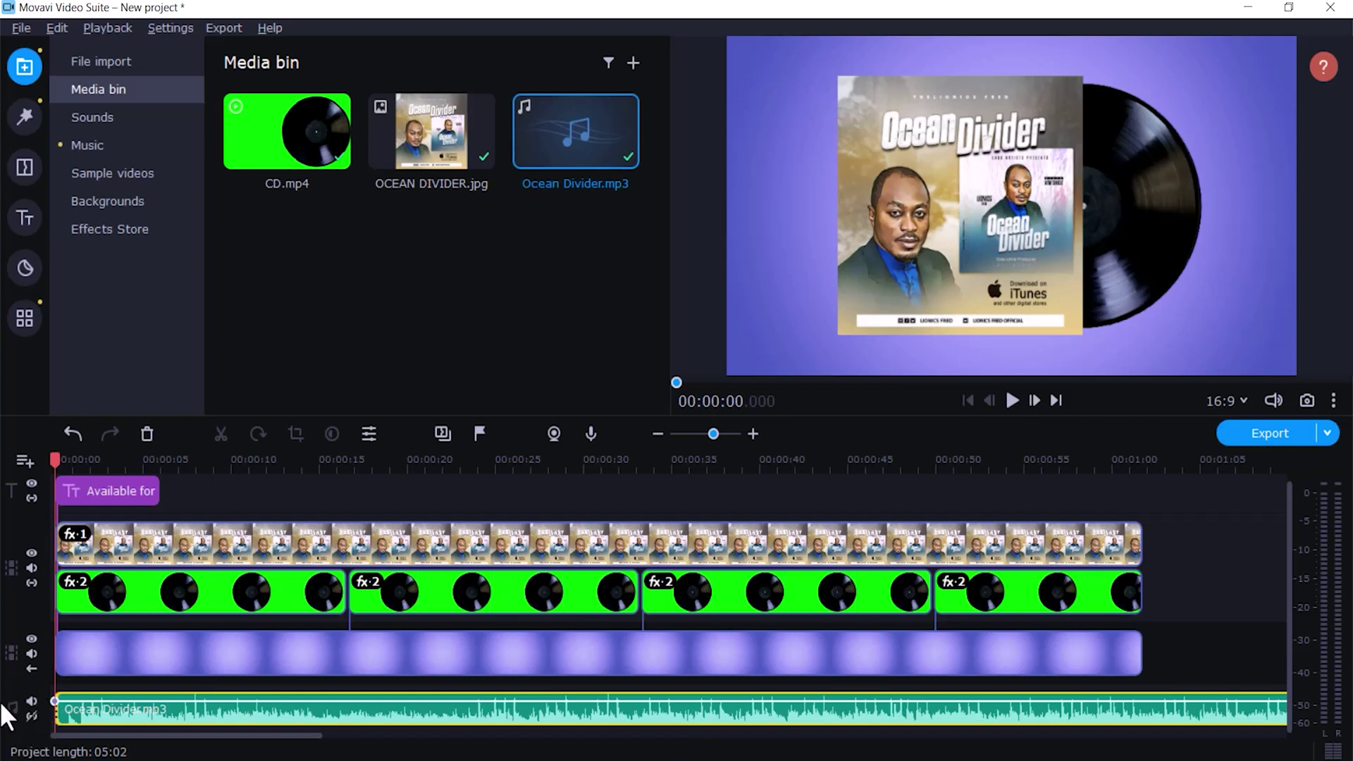
# Step: Move the playhead to the end of the visual clips, at 00:01:01.700
pyautogui.scroll(-5, 1151, 595)
pyautogui.scroll(5, 947, 585)
pyautogui.moveTo(213, 714)
pyautogui.mouseDown()
pyautogui.moveTo(191, 714)
pyautogui.moveTo(199, 706)
pyautogui.mouseUp()
pyautogui.scroll(-5, 804, 631)
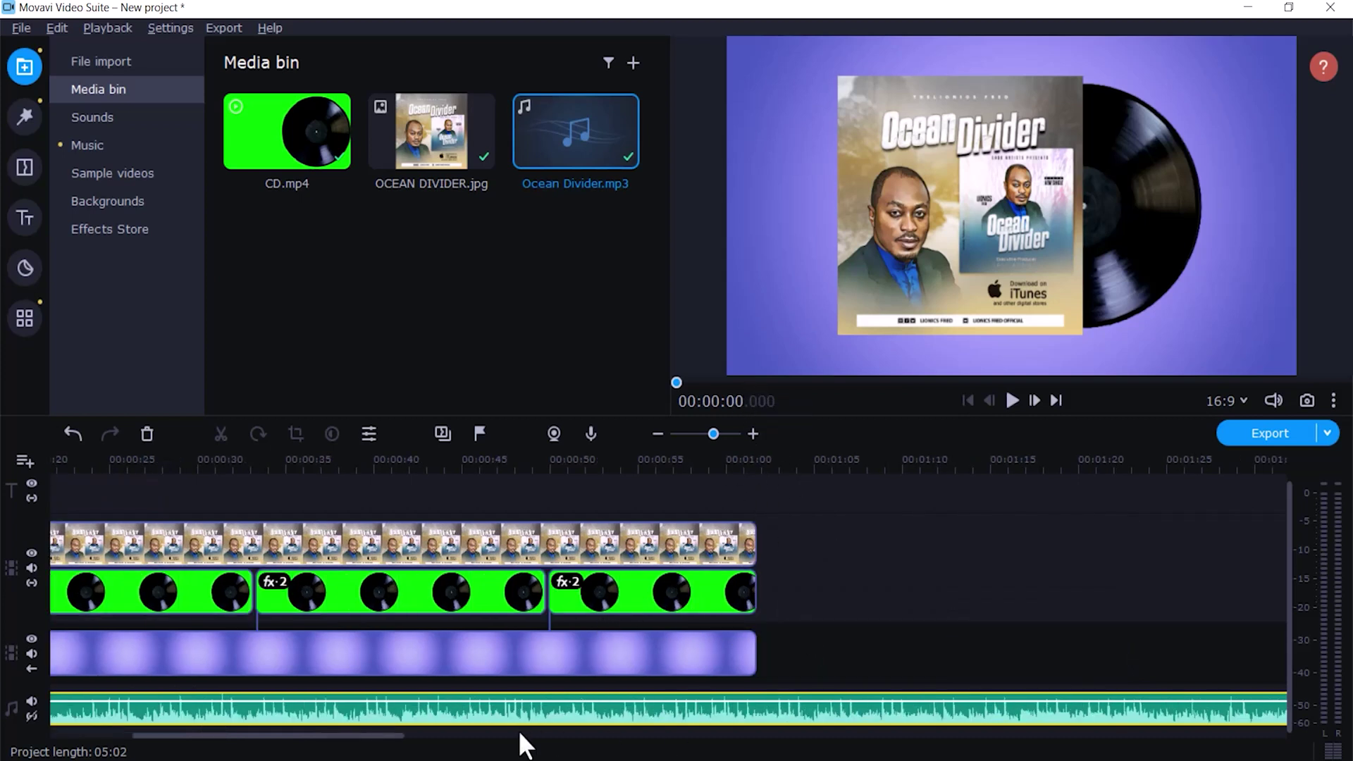
pyautogui.scroll(5, 311, 721)
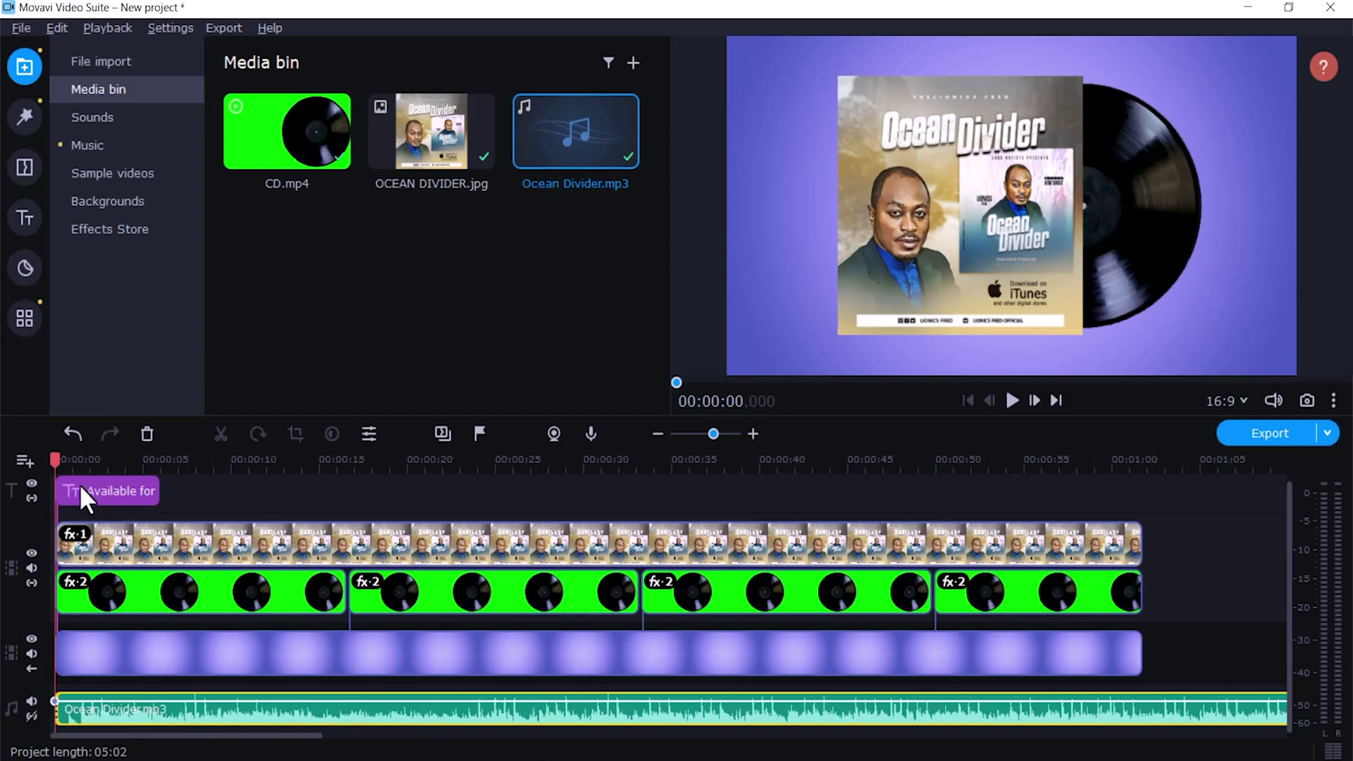
pyautogui.scroll(-10, 1093, 677)
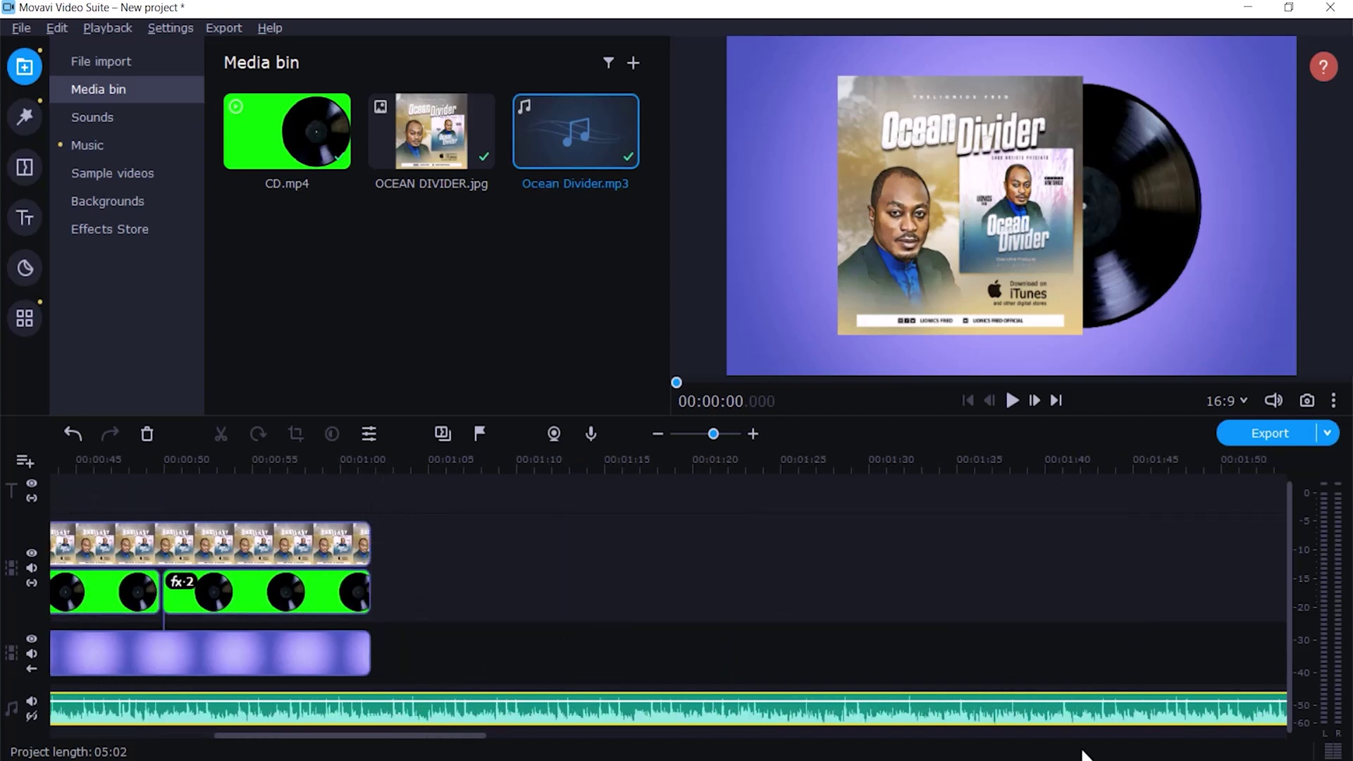
pyautogui.click(378, 719)
pyautogui.moveTo(379, 456); pyautogui.dragTo(370, 458)
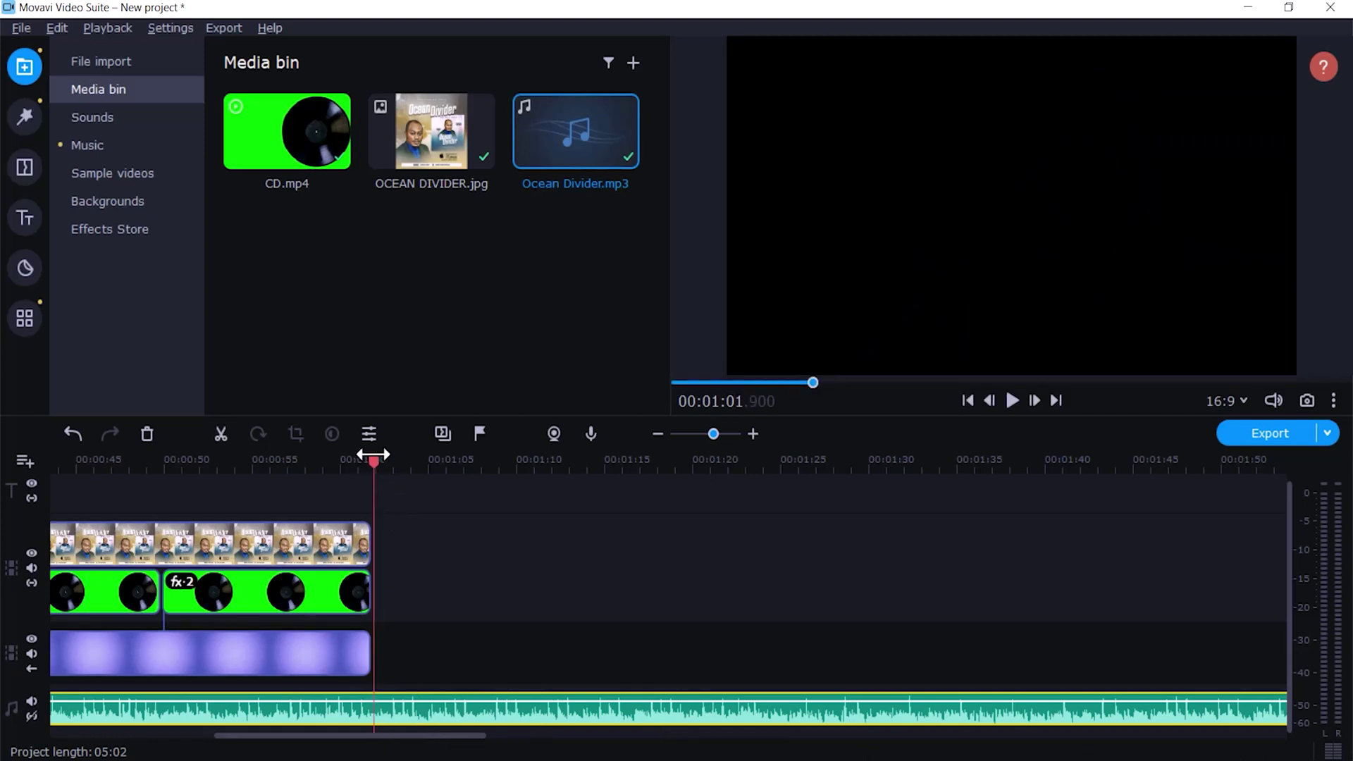
# Step: Try splitting the Ocean Divider.mp3 clip at the playhead and undo the split
pyautogui.rightClick(369, 712)
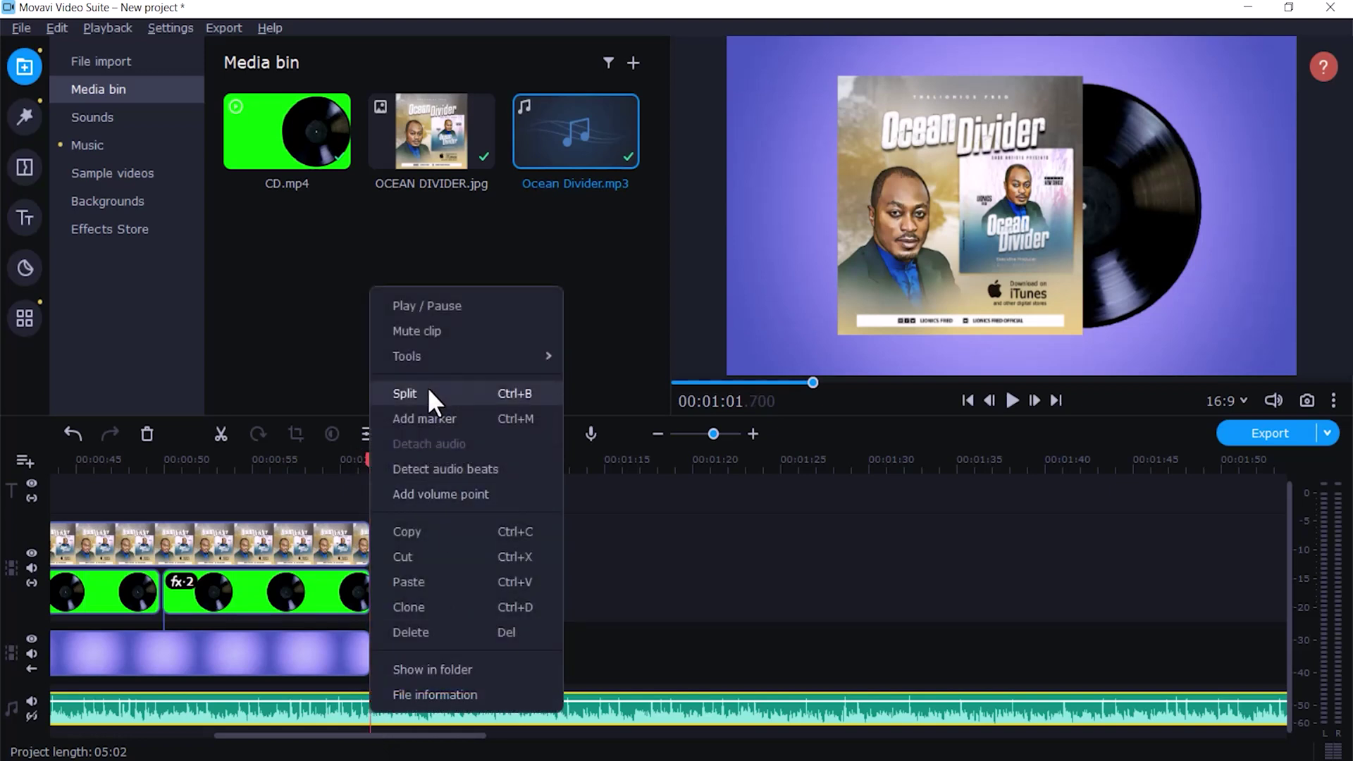
pyautogui.click(427, 394)
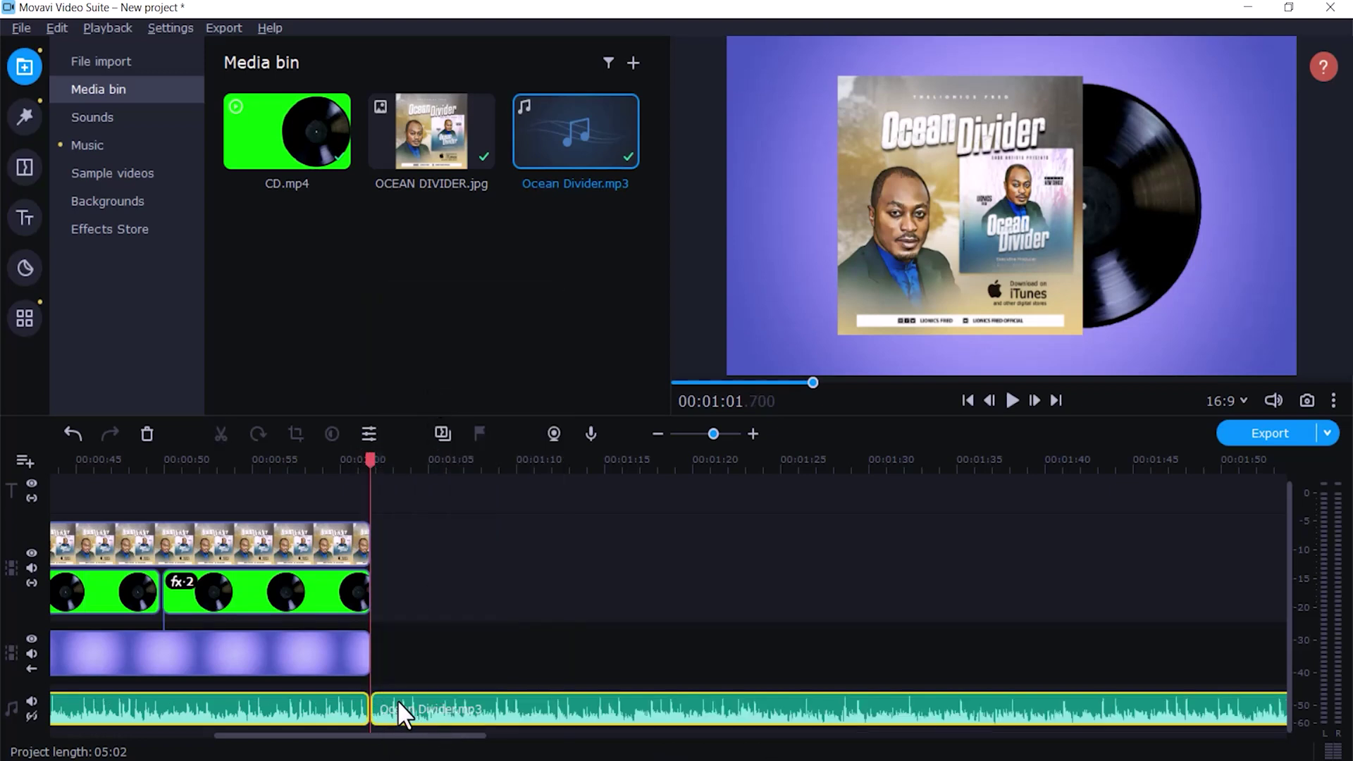
pyautogui.click(49, 29)
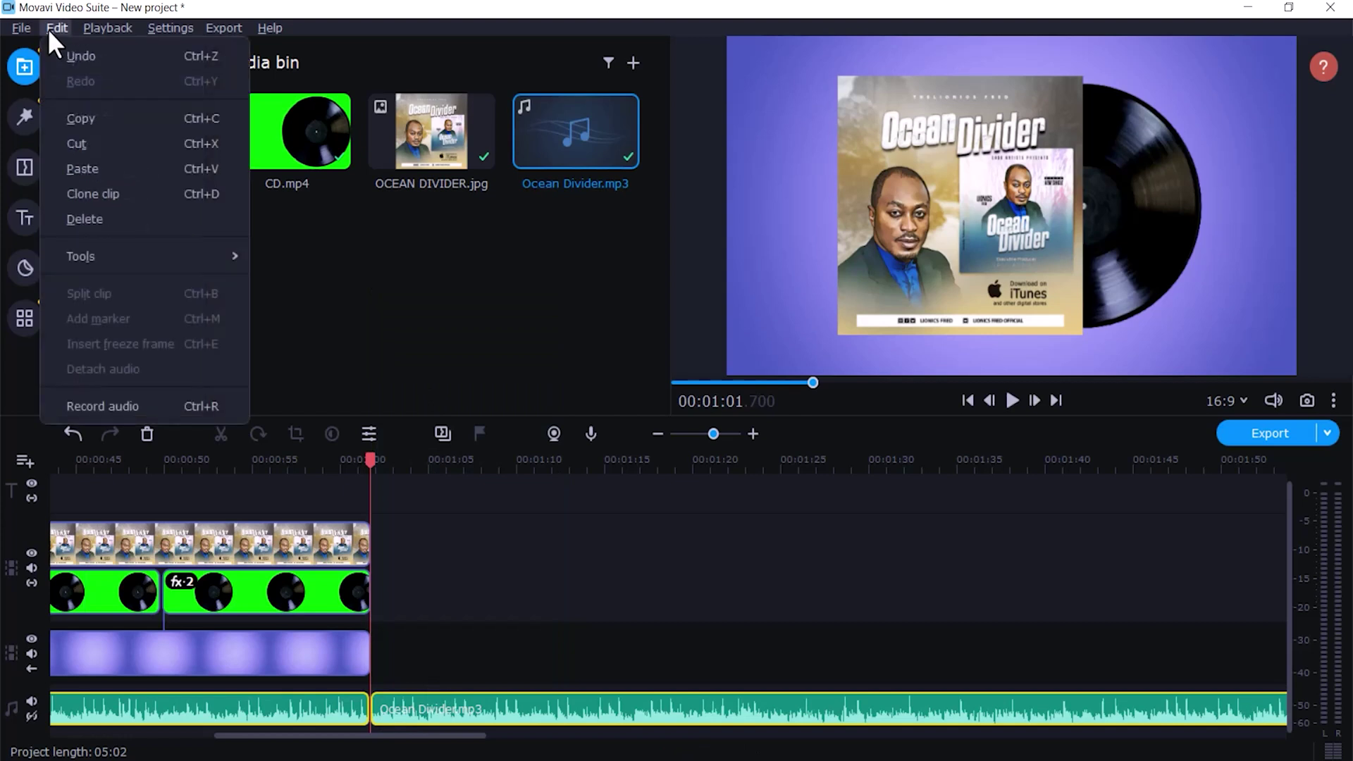
pyautogui.click(69, 55)
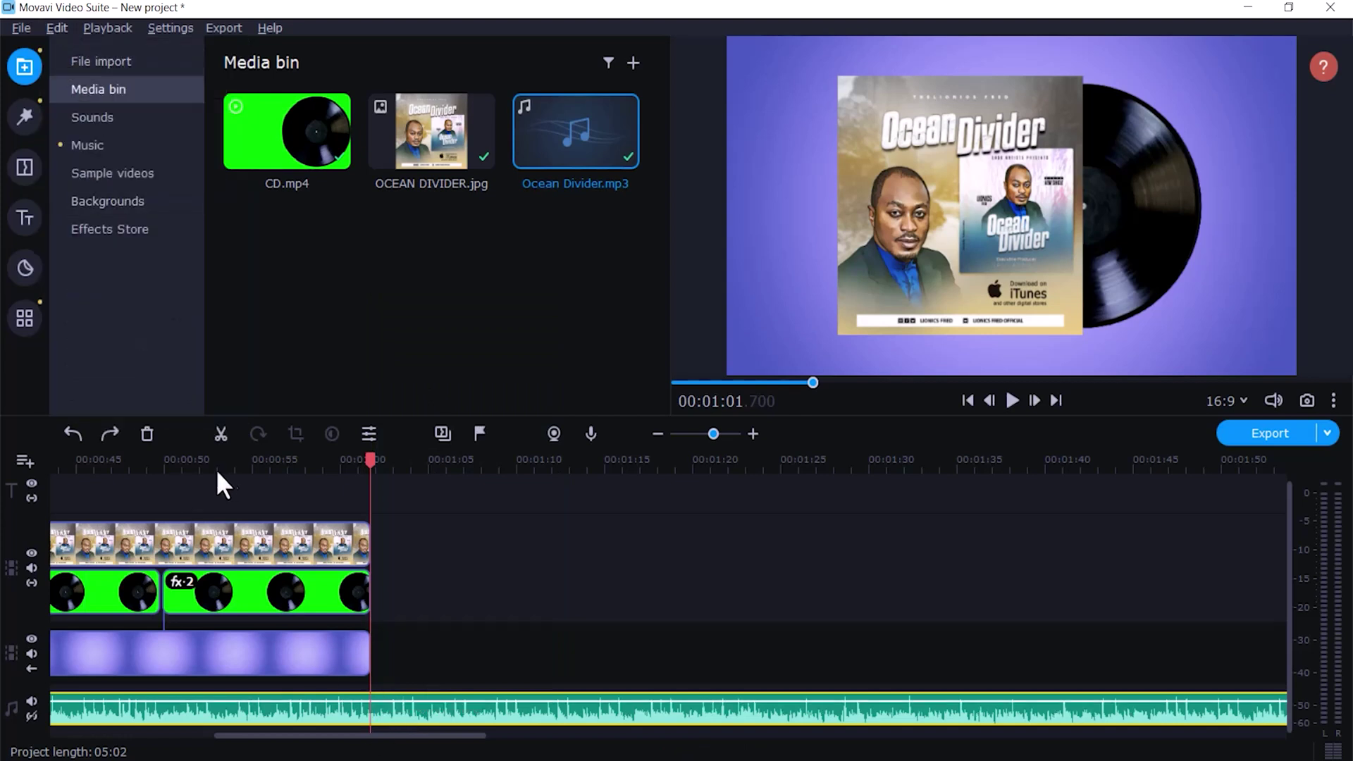
# Step: Split the Ocean Divider.mp3 clip where the visual clips end and delete the remaining part of the song
pyautogui.click(222, 432)
pyautogui.click(532, 706)
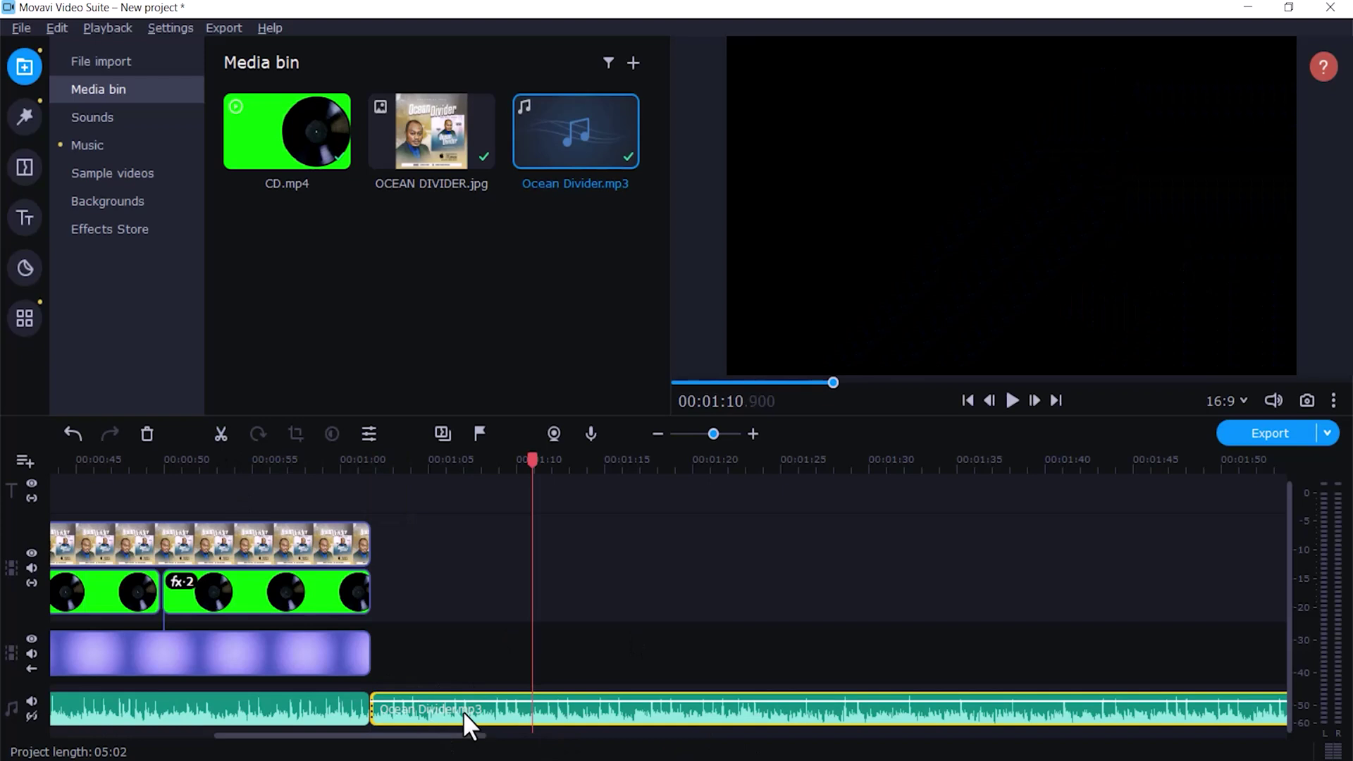
pyautogui.click(147, 434)
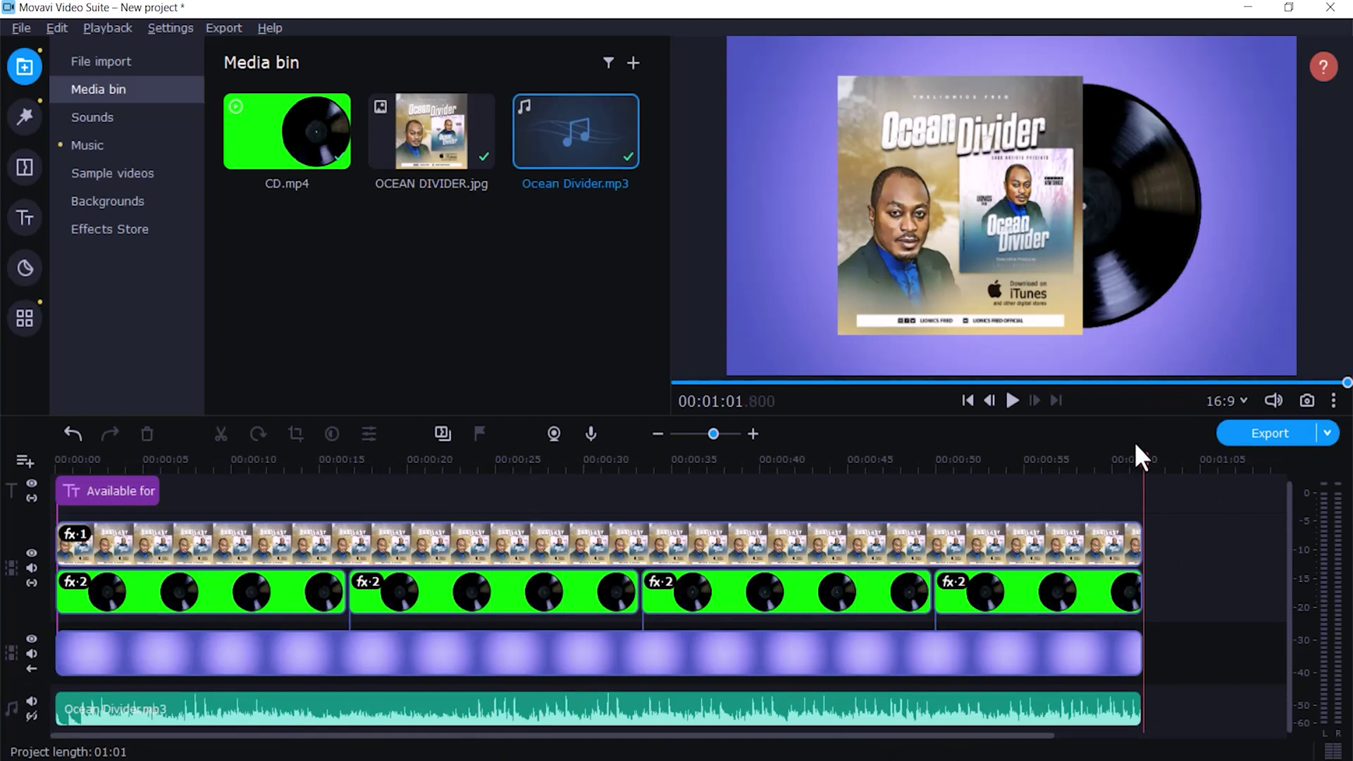
# Step: Play the project from the beginning to check it, setting the system speaker volume to 38, and pause the playback
pyautogui.moveTo(1346, 383); pyautogui.dragTo(674, 382)
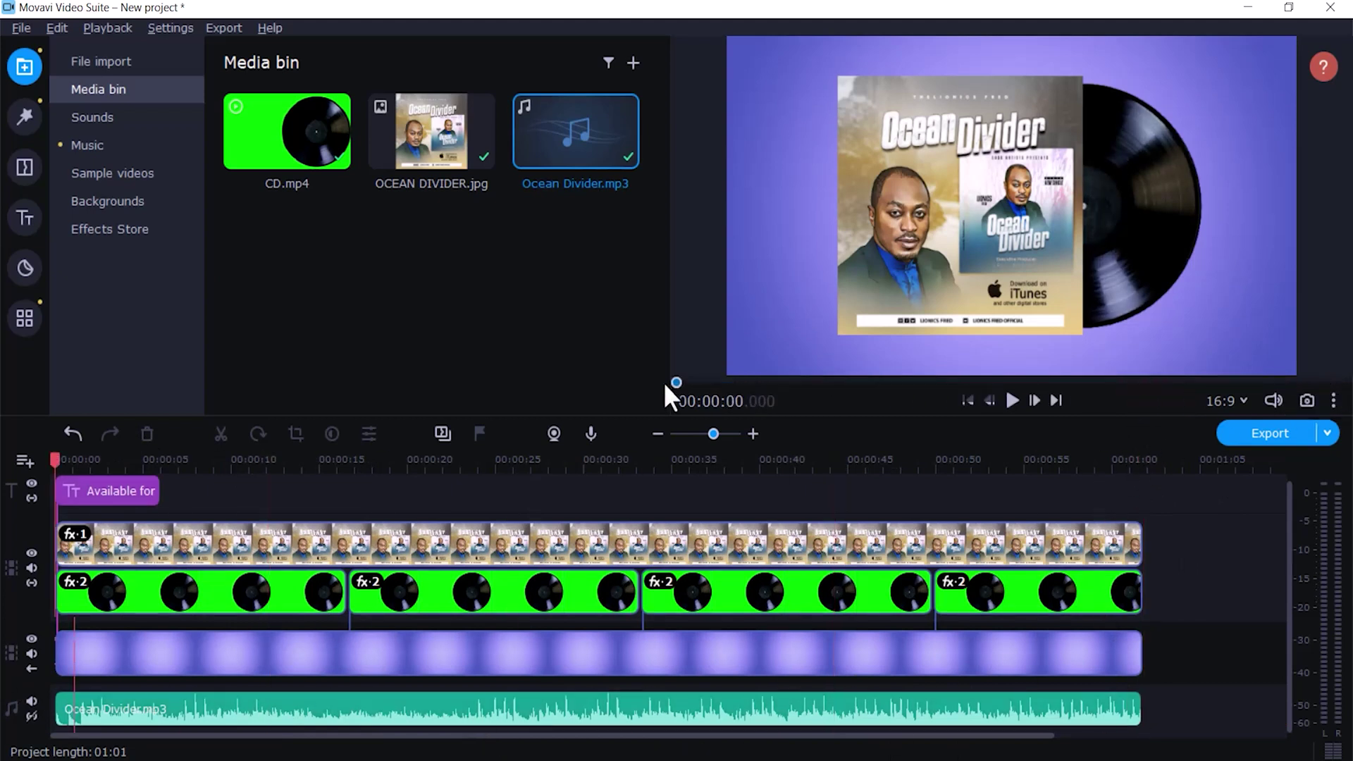
pyautogui.click(1018, 407)
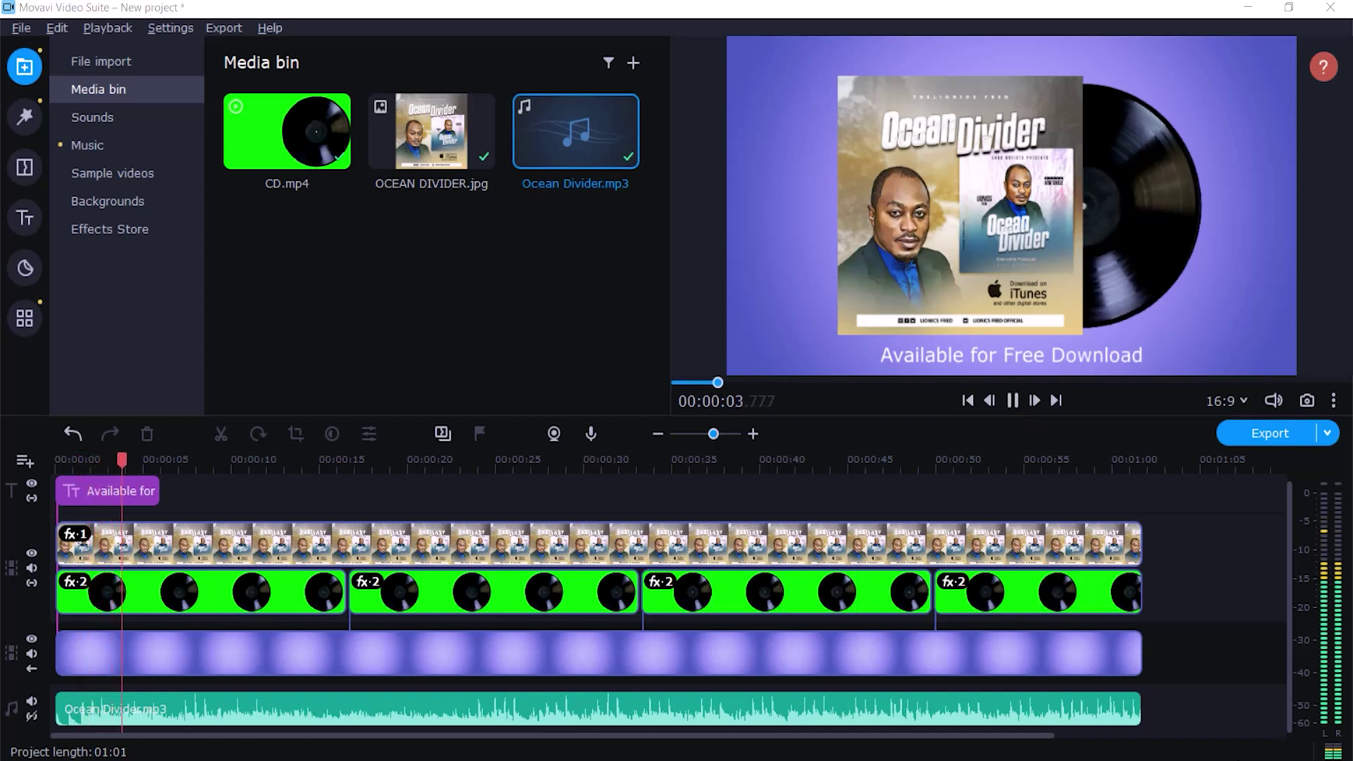
pyautogui.click(1128, 760)
pyautogui.moveTo(1296, 739); pyautogui.dragTo(1172, 739)
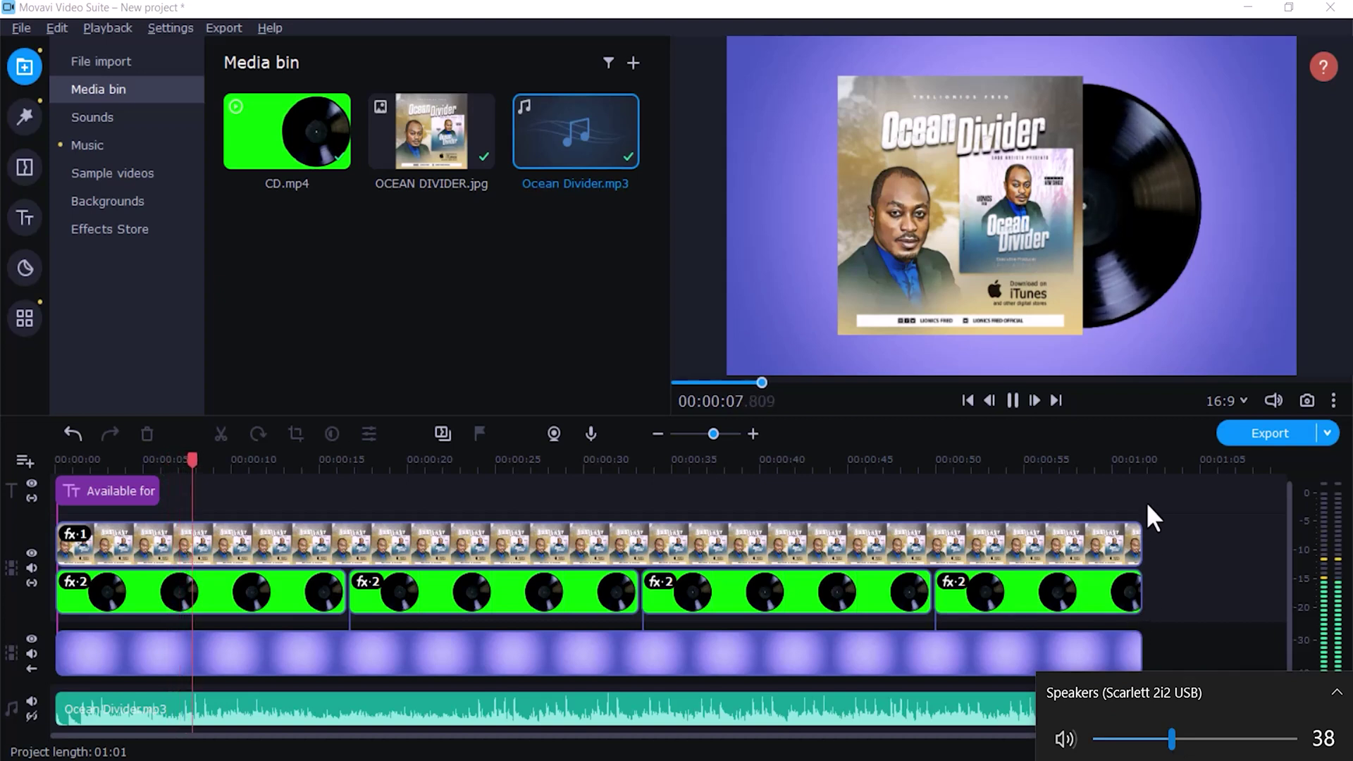
pyautogui.click(887, 425)
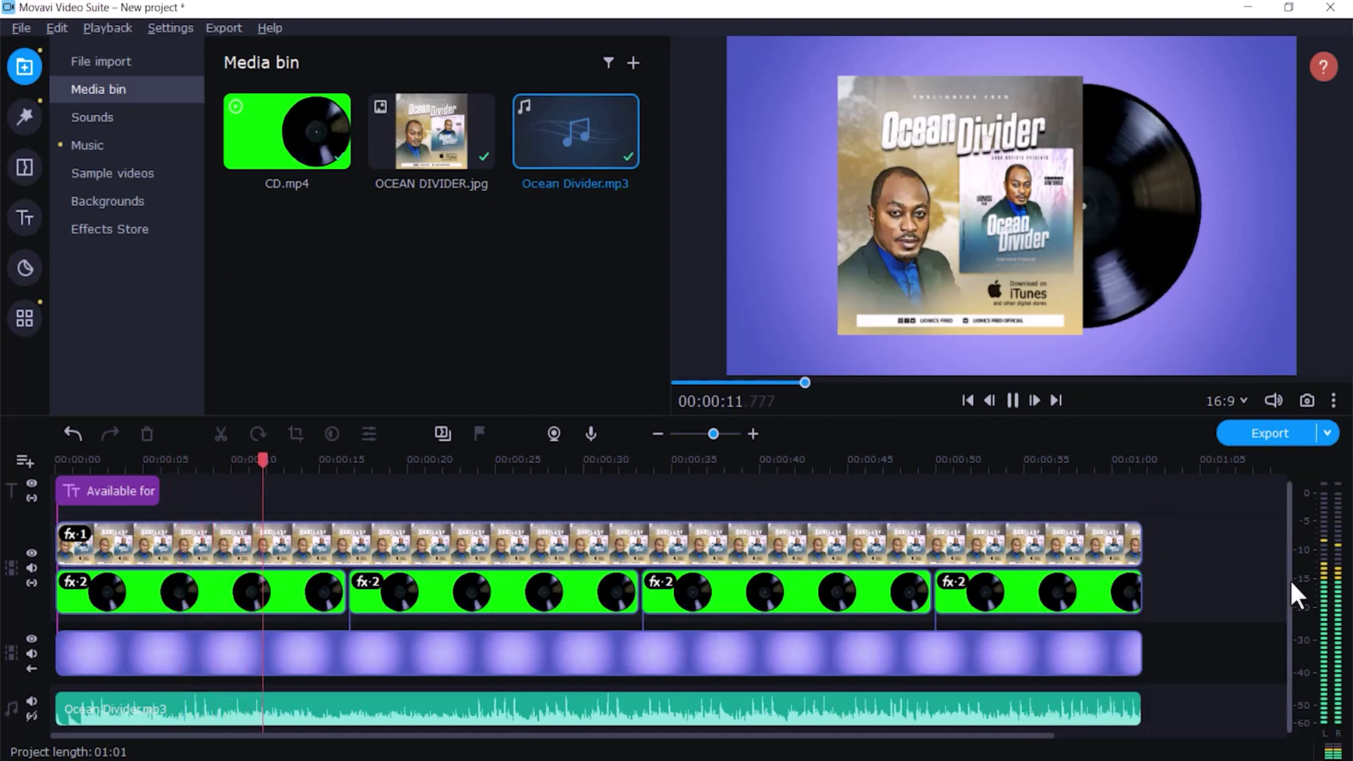
pyautogui.click(1012, 400)
# Step: Add volume points at about 00:00:58, 00:00:59.8 and the end of the Ocean Divider.mp3 clip, lowering the last one to 0%
pyautogui.hscroll(5, 962, 596)
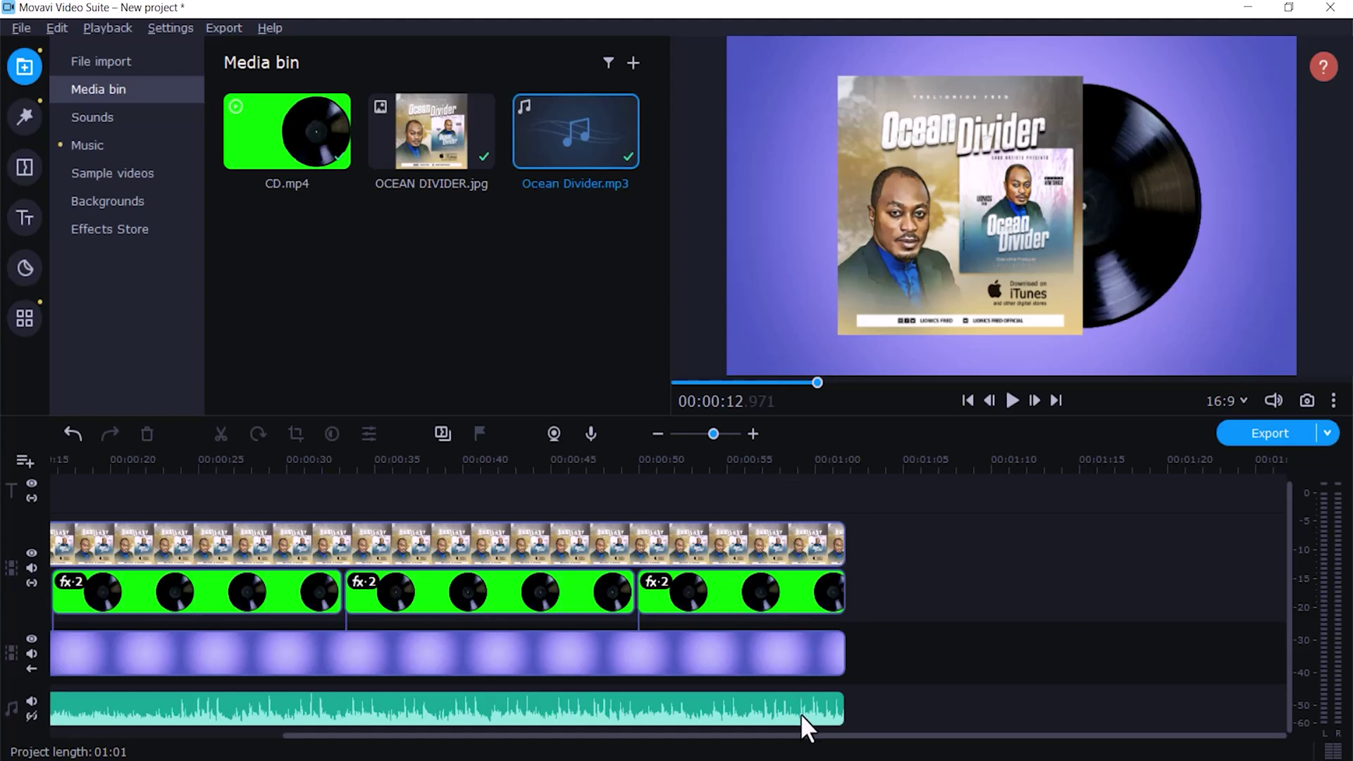
pyautogui.click(785, 466)
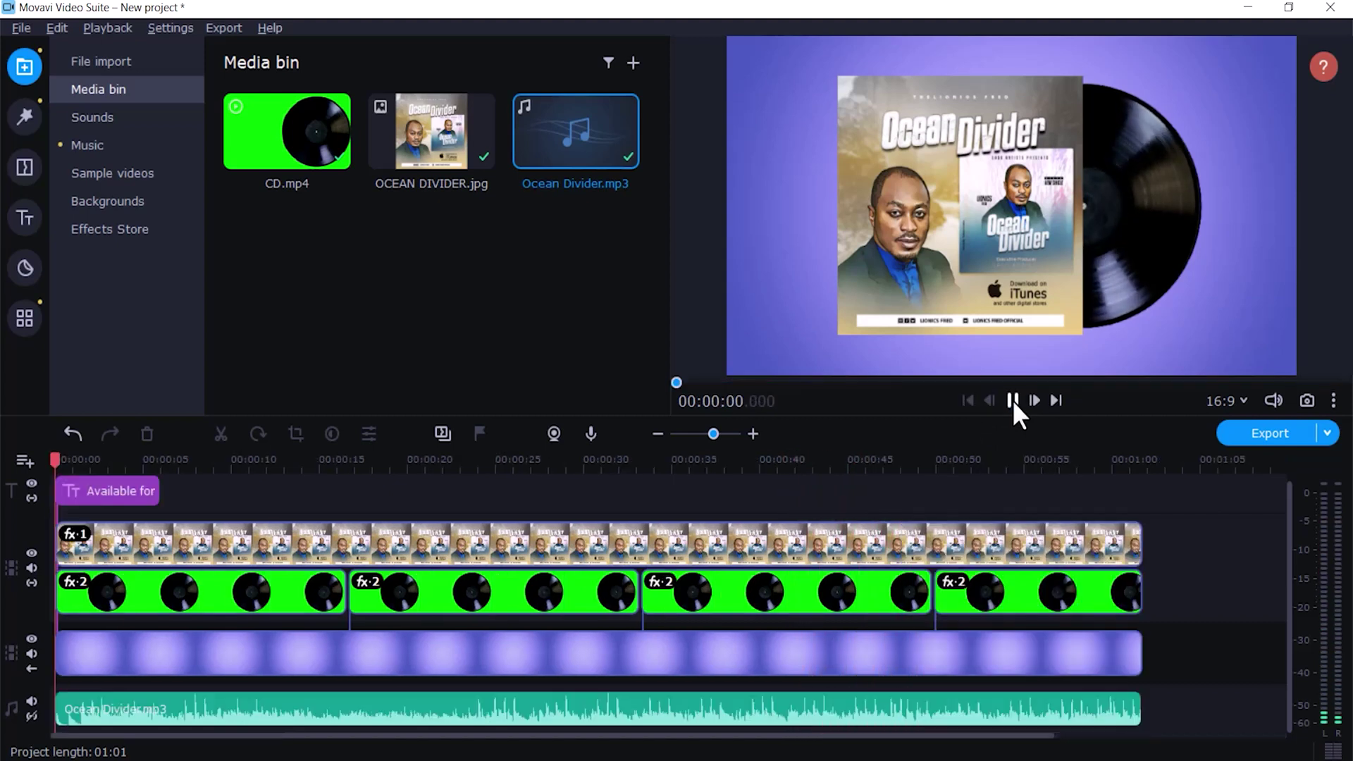
pyautogui.hscroll(3, 985, 712)
pyautogui.click(783, 462)
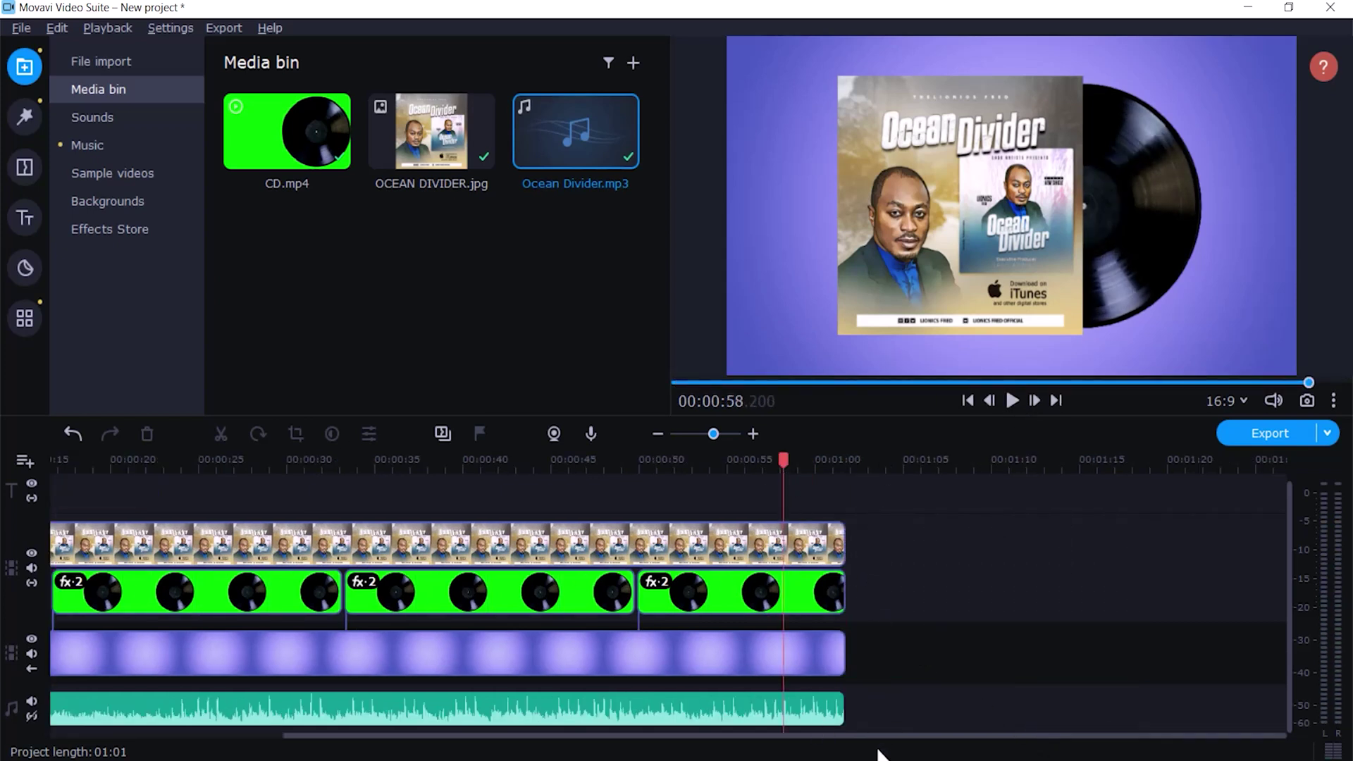
pyautogui.click(786, 703)
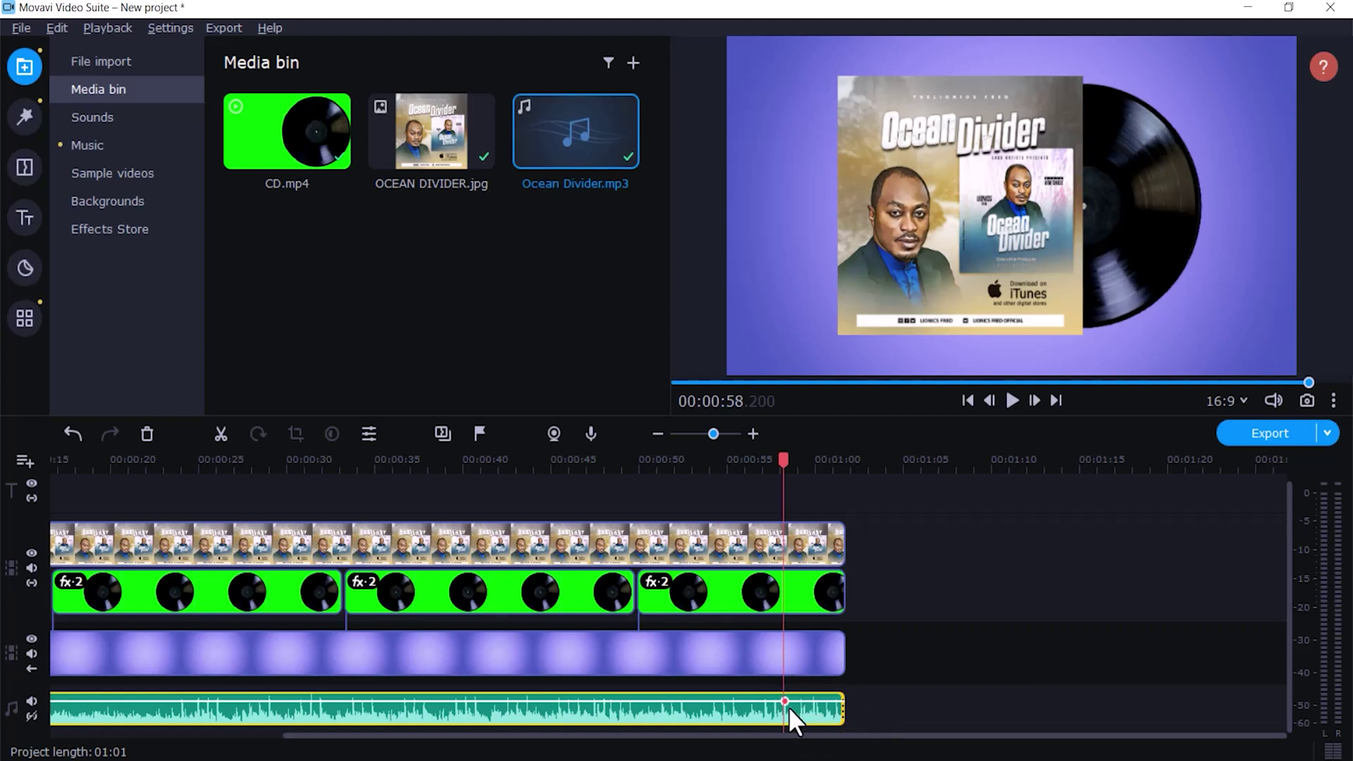
pyautogui.doubleClick(785, 701)
pyautogui.doubleClick(815, 701)
pyautogui.doubleClick(840, 701)
pyautogui.click(838, 702)
pyautogui.moveTo(837, 704)
pyautogui.mouseDown()
pyautogui.moveTo(840, 715)
pyautogui.moveTo(809, 707)
pyautogui.moveTo(839, 718)
pyautogui.mouseUp()
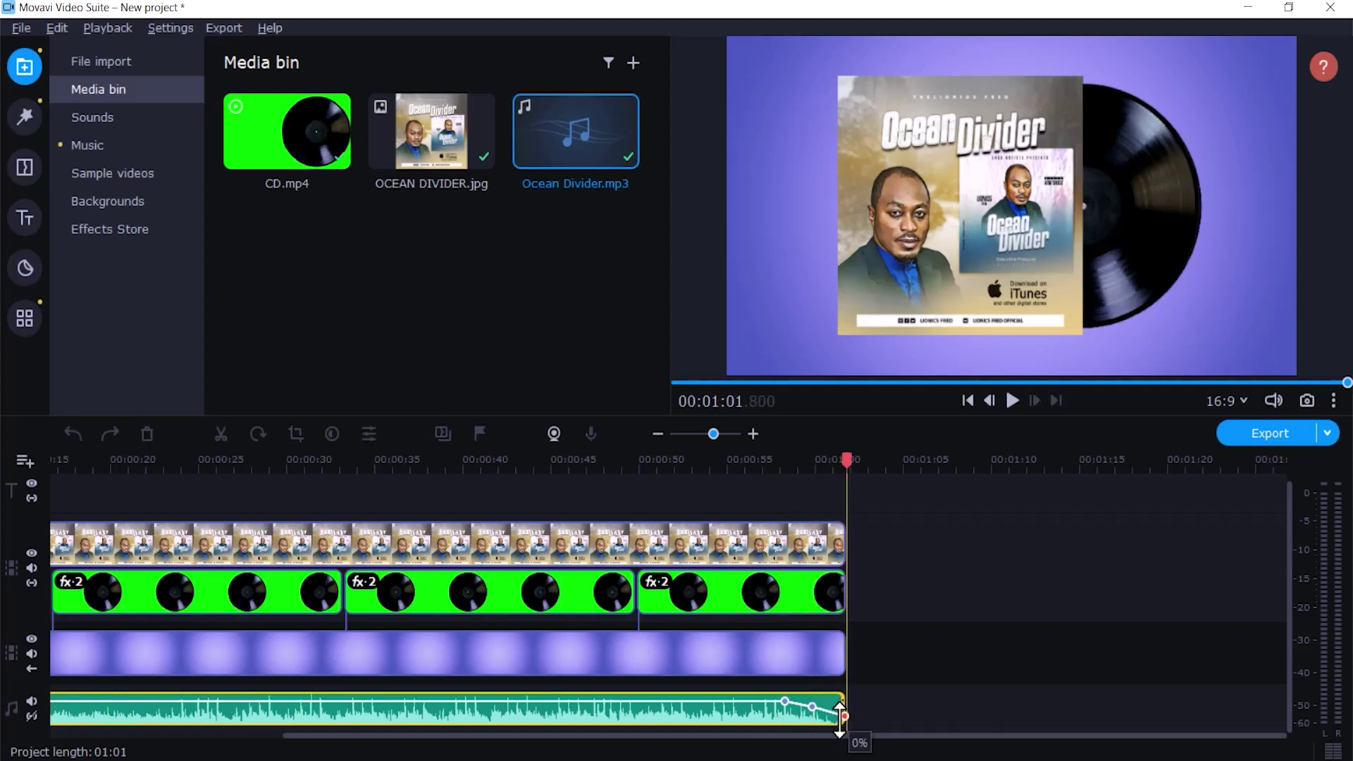
# Step: Smooth the song's fade-out by adding an earlier volume point and lowering the two points between it and the end
pyautogui.doubleClick(755, 701)
pyautogui.click(811, 705)
pyautogui.moveTo(811, 705); pyautogui.dragTo(812, 710)
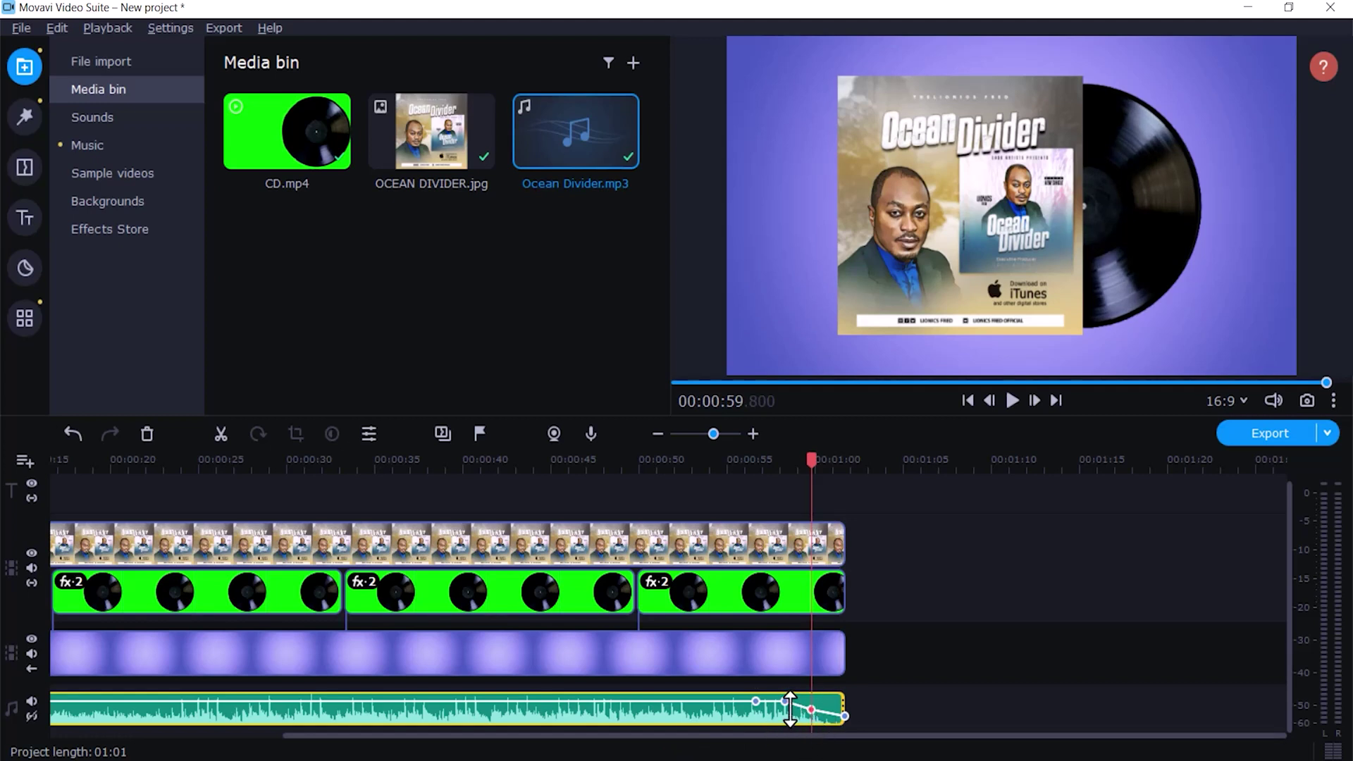
pyautogui.click(785, 702)
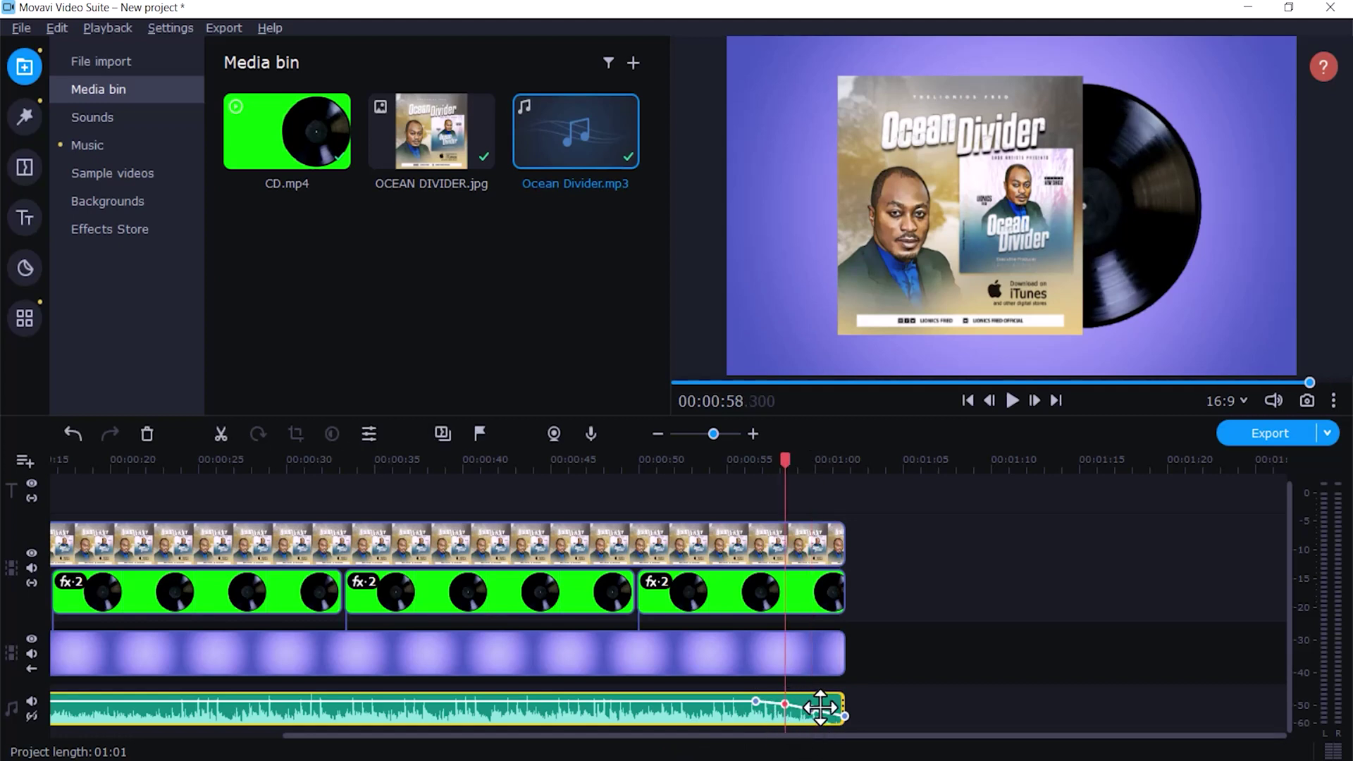
pyautogui.click(843, 717)
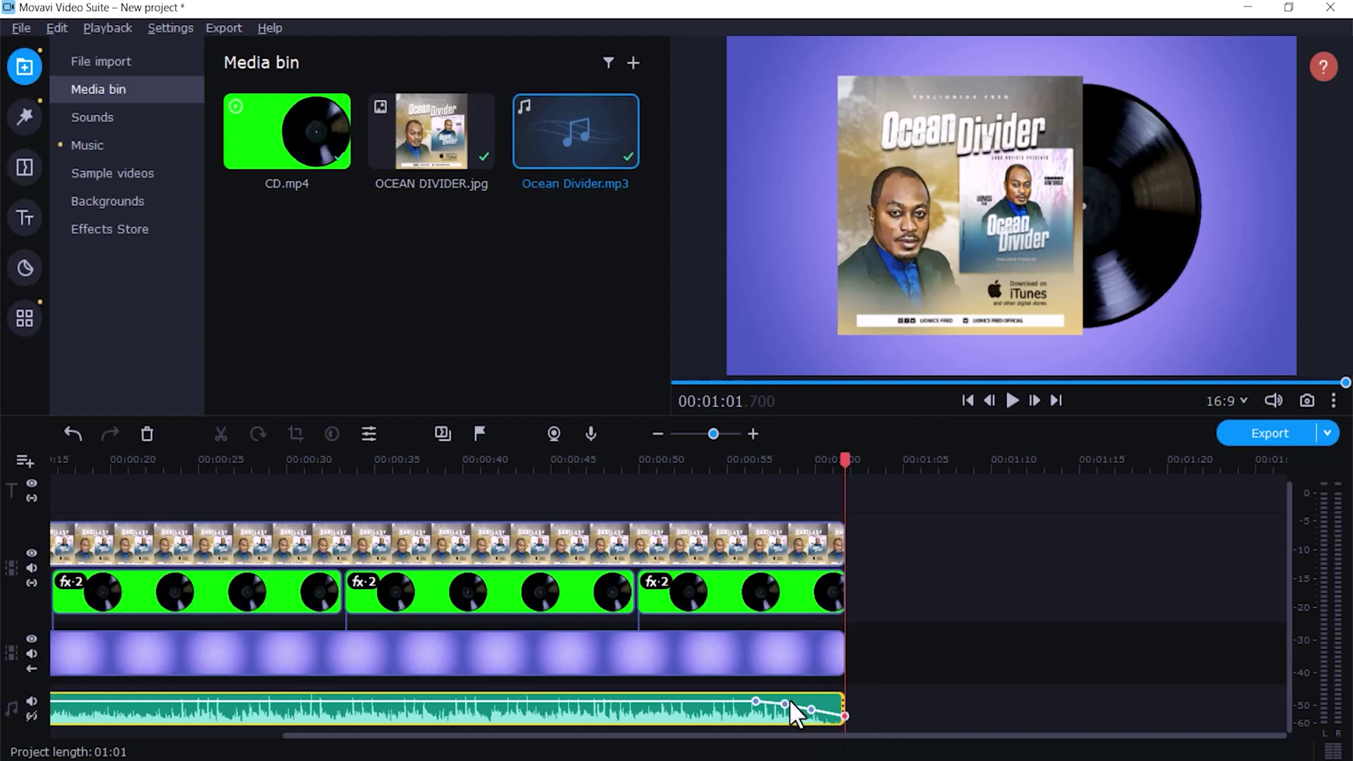
pyautogui.click(812, 710)
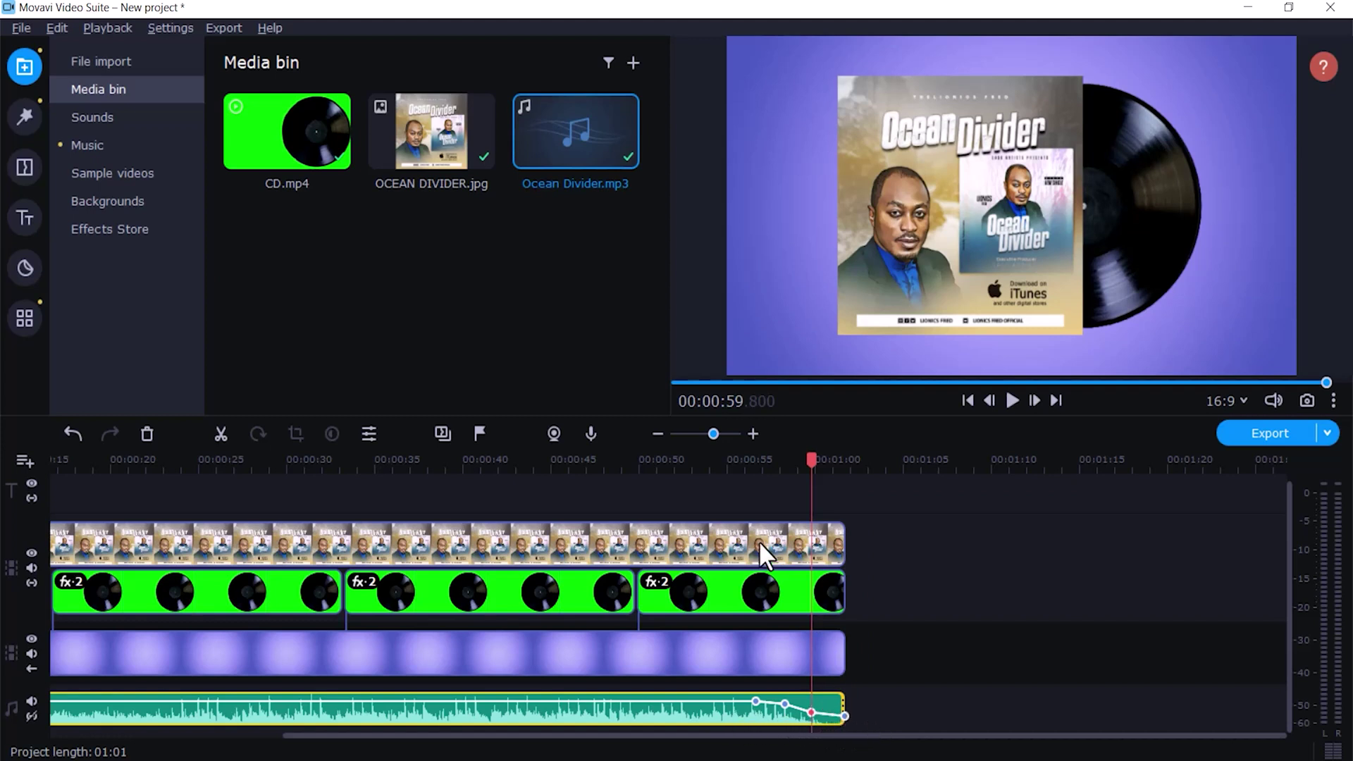
# Step: Play the last seconds of the timeline to check the audio fade-out, and return the playhead to the start
pyautogui.moveTo(755, 458); pyautogui.dragTo(720, 459)
pyautogui.click(1009, 402)
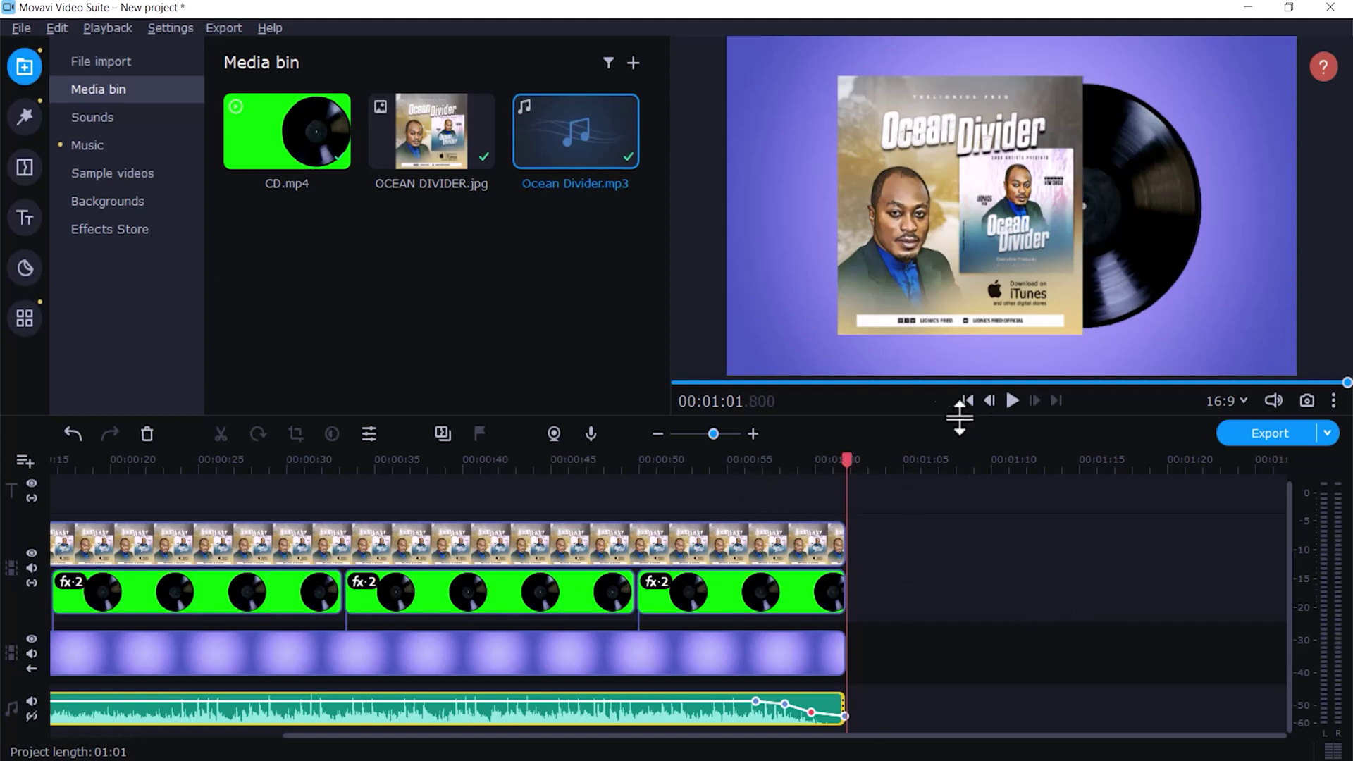
pyautogui.moveTo(730, 382); pyautogui.dragTo(660, 383)
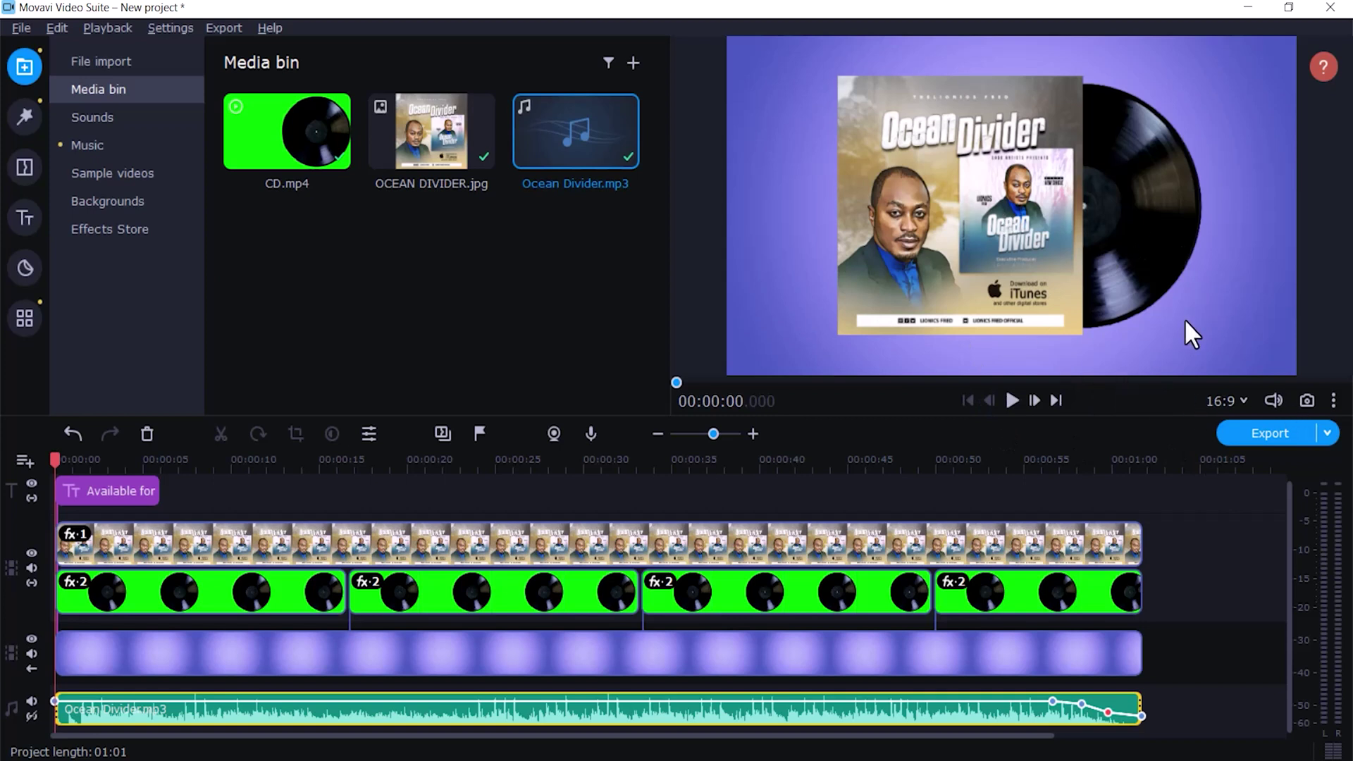
# Step: Review the project's aspect ratio options and custom resolution settings, and close them without applying anything
pyautogui.click(1243, 399)
pyautogui.click(1244, 399)
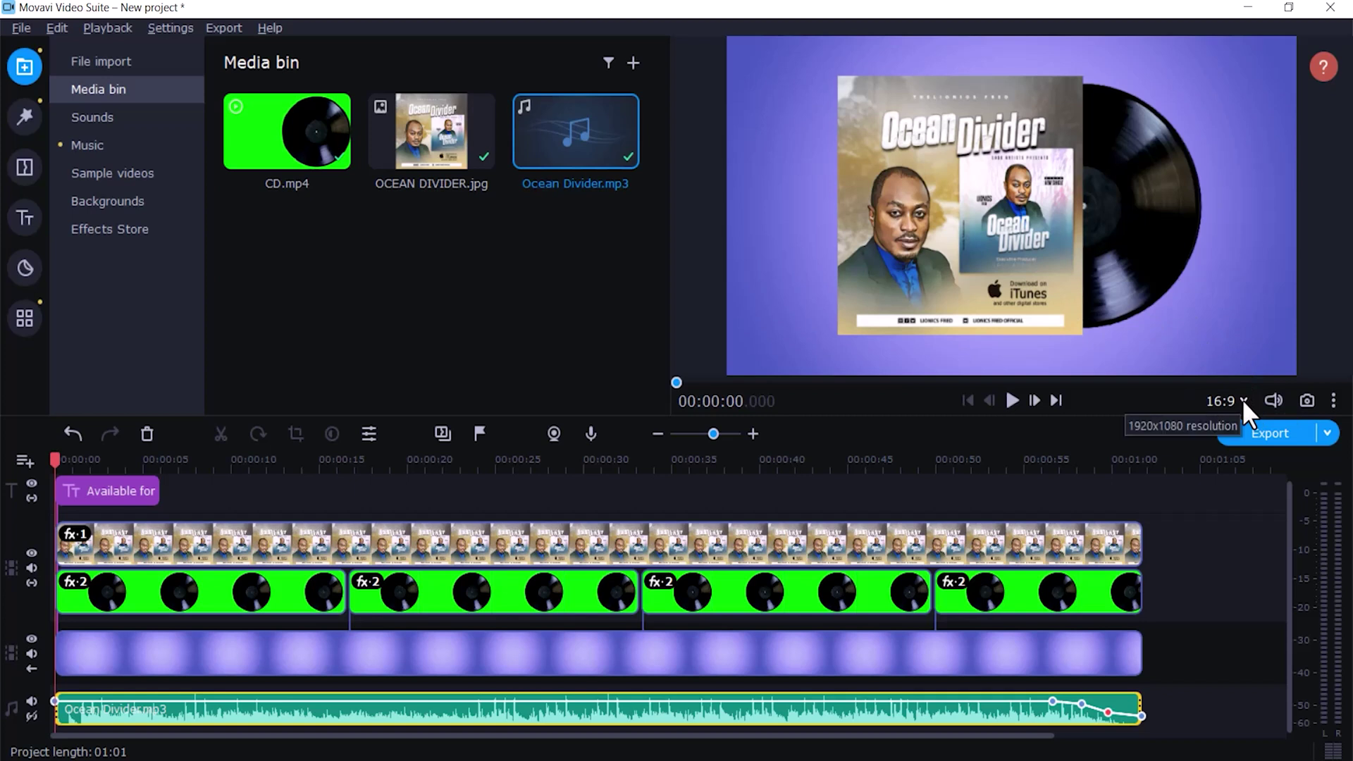
pyautogui.click(1242, 400)
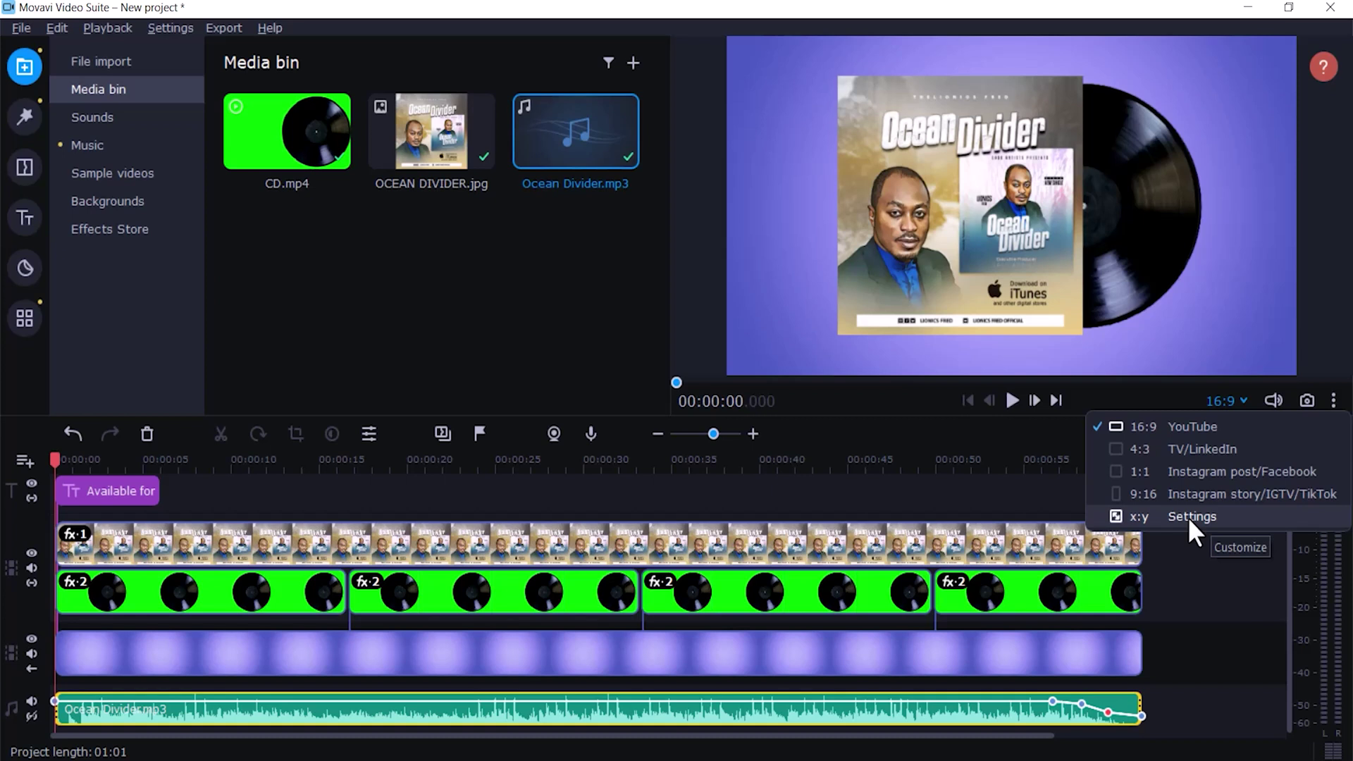
pyautogui.click(1188, 519)
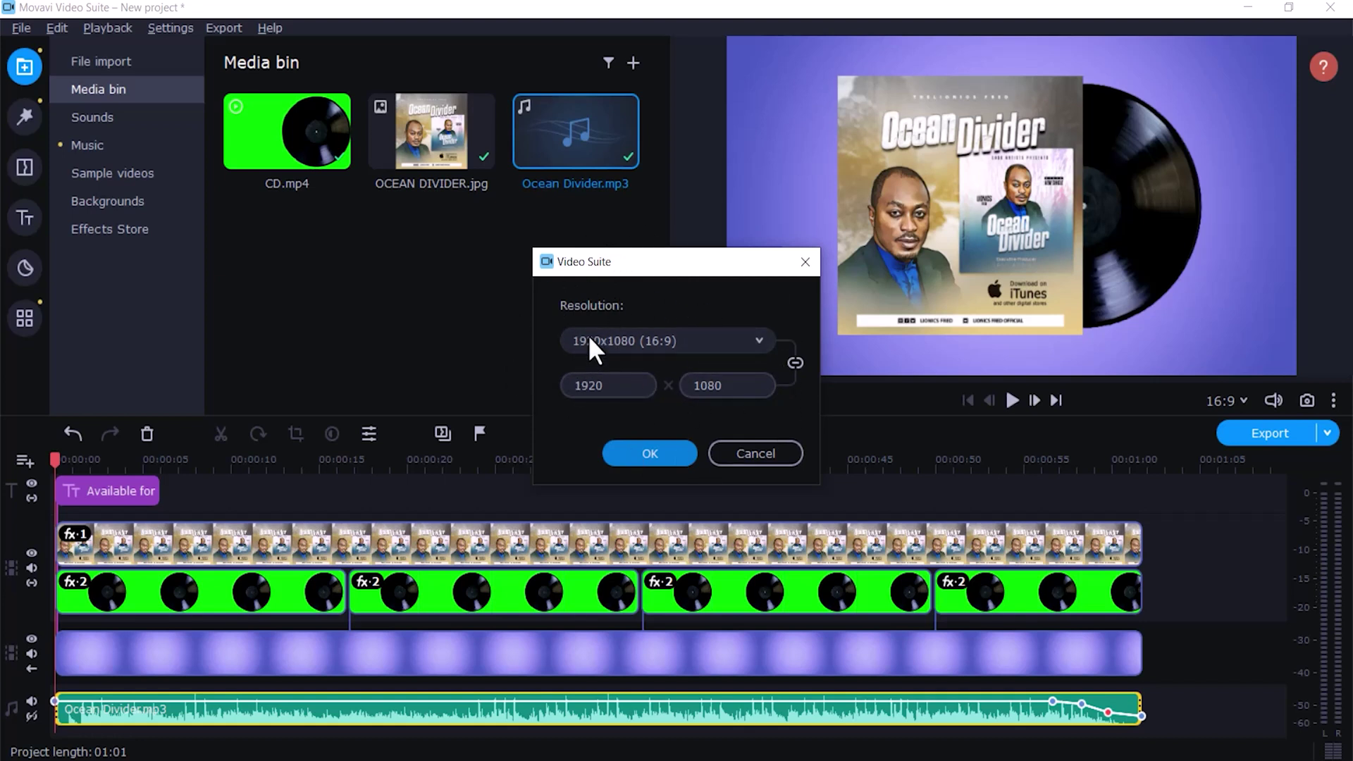
pyautogui.click(795, 362)
pyautogui.click(767, 456)
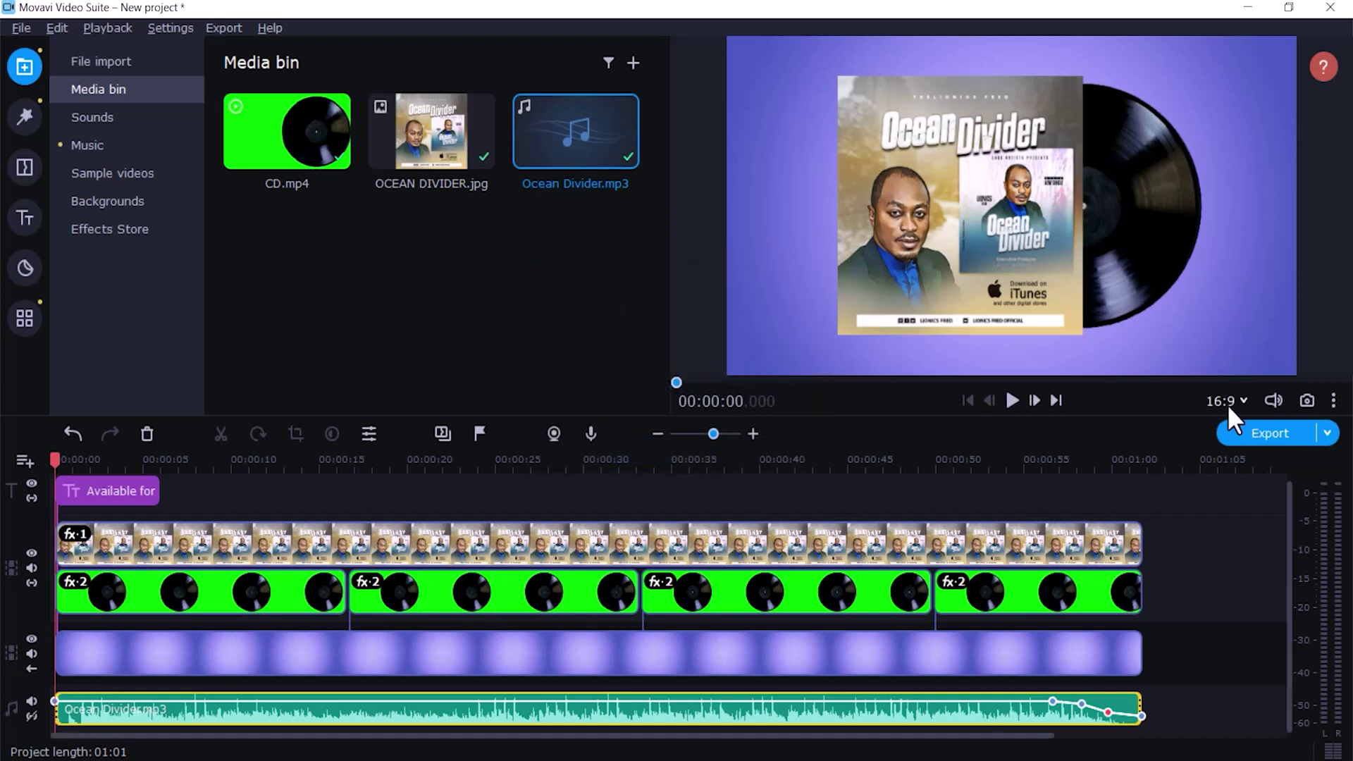
# Step: Start an MP4 export of the project, titled "Ocean Divider (Promo)", with the quality preset set to High
pyautogui.click(1268, 432)
pyautogui.moveTo(696, 147); pyautogui.dragTo(681, 120)
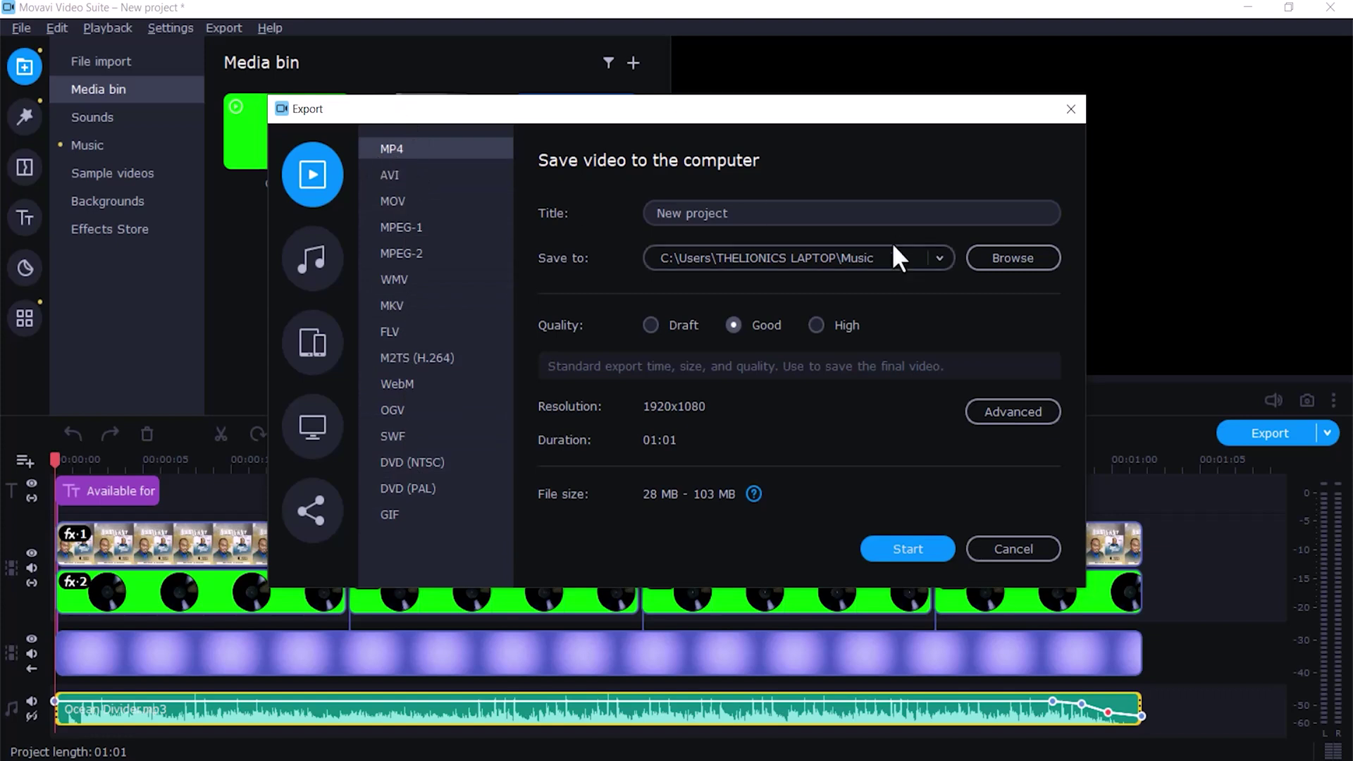
pyautogui.moveTo(755, 213); pyautogui.dragTo(538, 214)
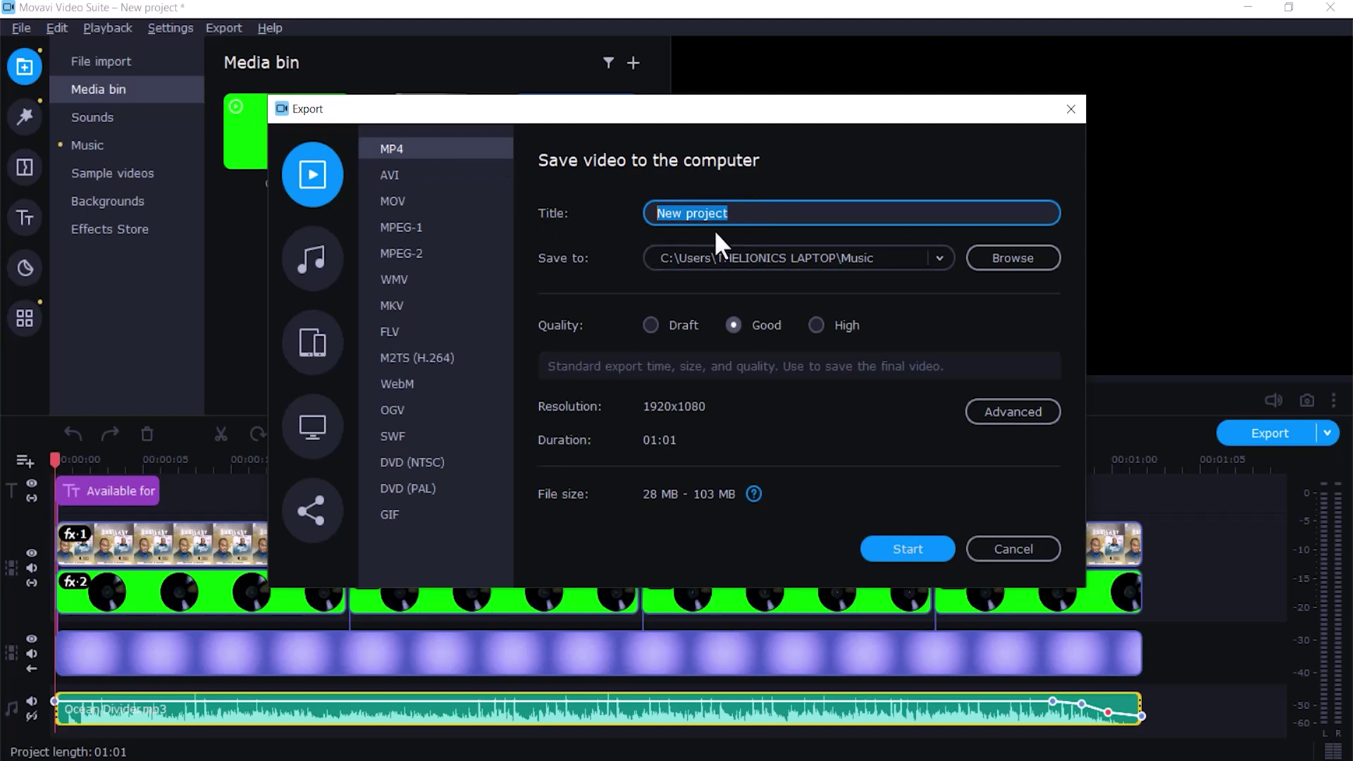
pyautogui.write('Ocean Divider')
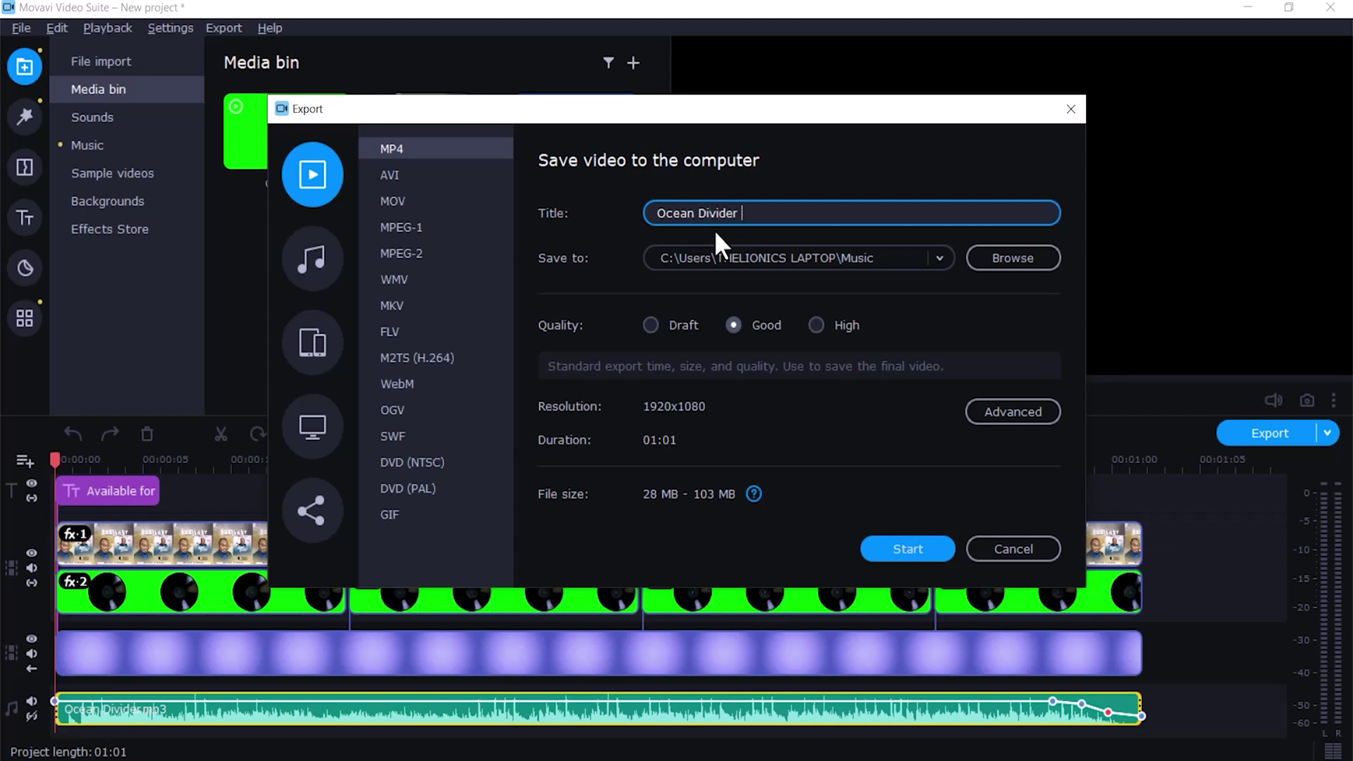
pyautogui.write('(Promo)')
pyautogui.click(816, 326)
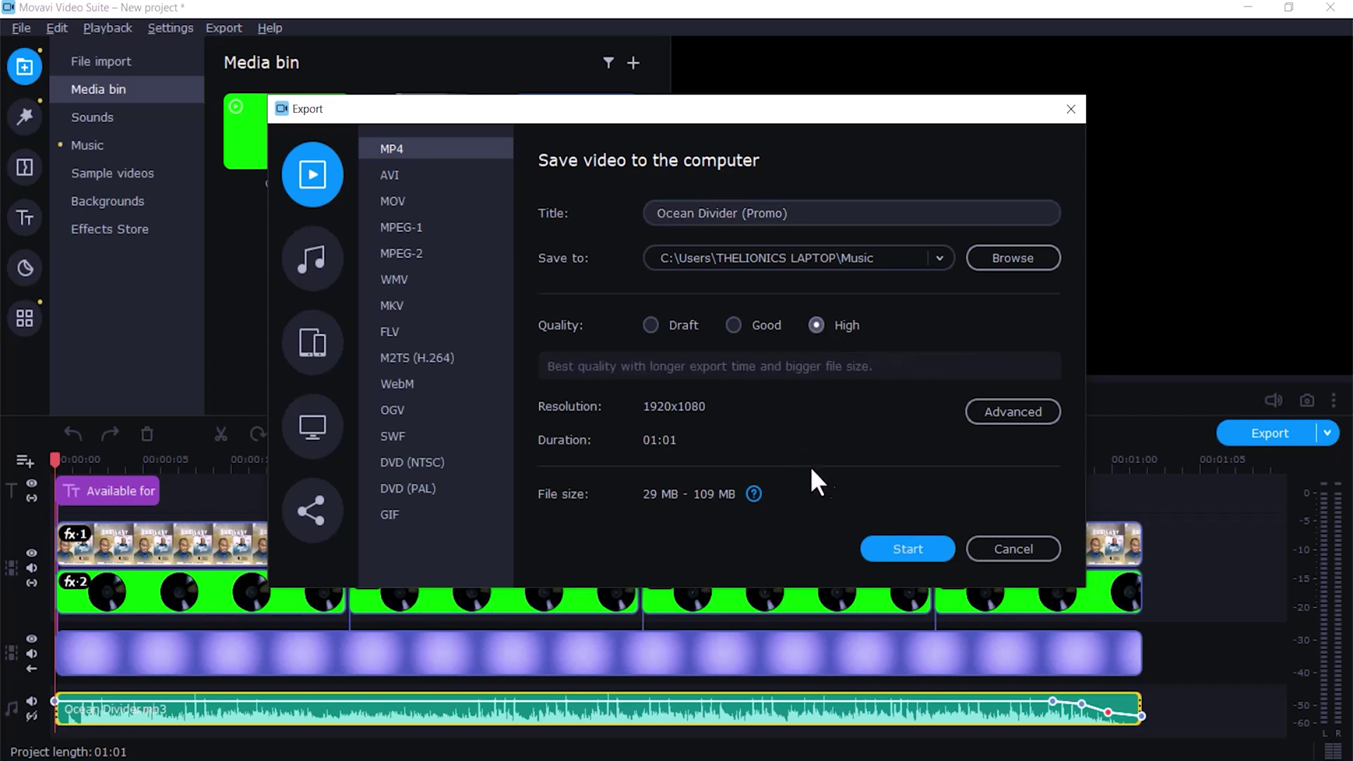
# Step: Raise the video quality to High in the advanced export settings, export the video and dismiss the save message
pyautogui.click(1013, 410)
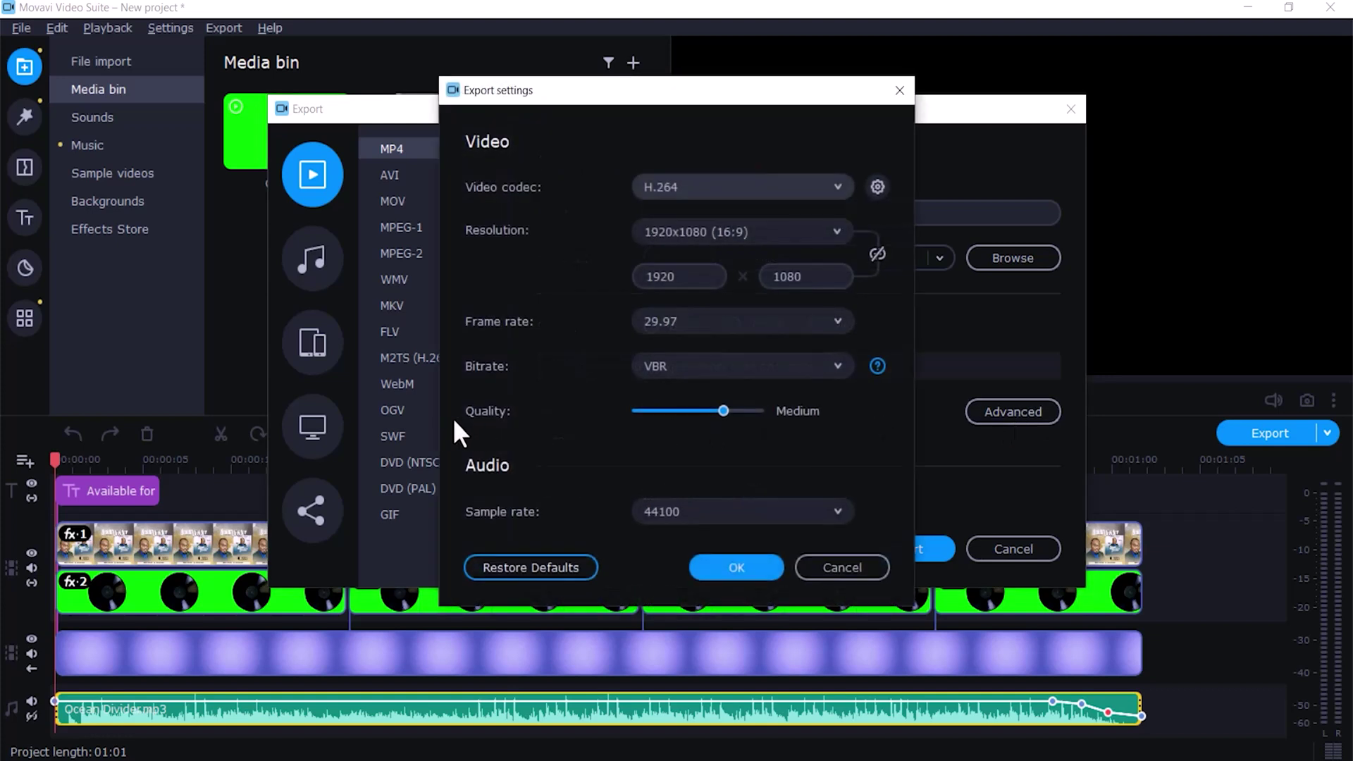
pyautogui.moveTo(722, 411); pyautogui.dragTo(805, 413)
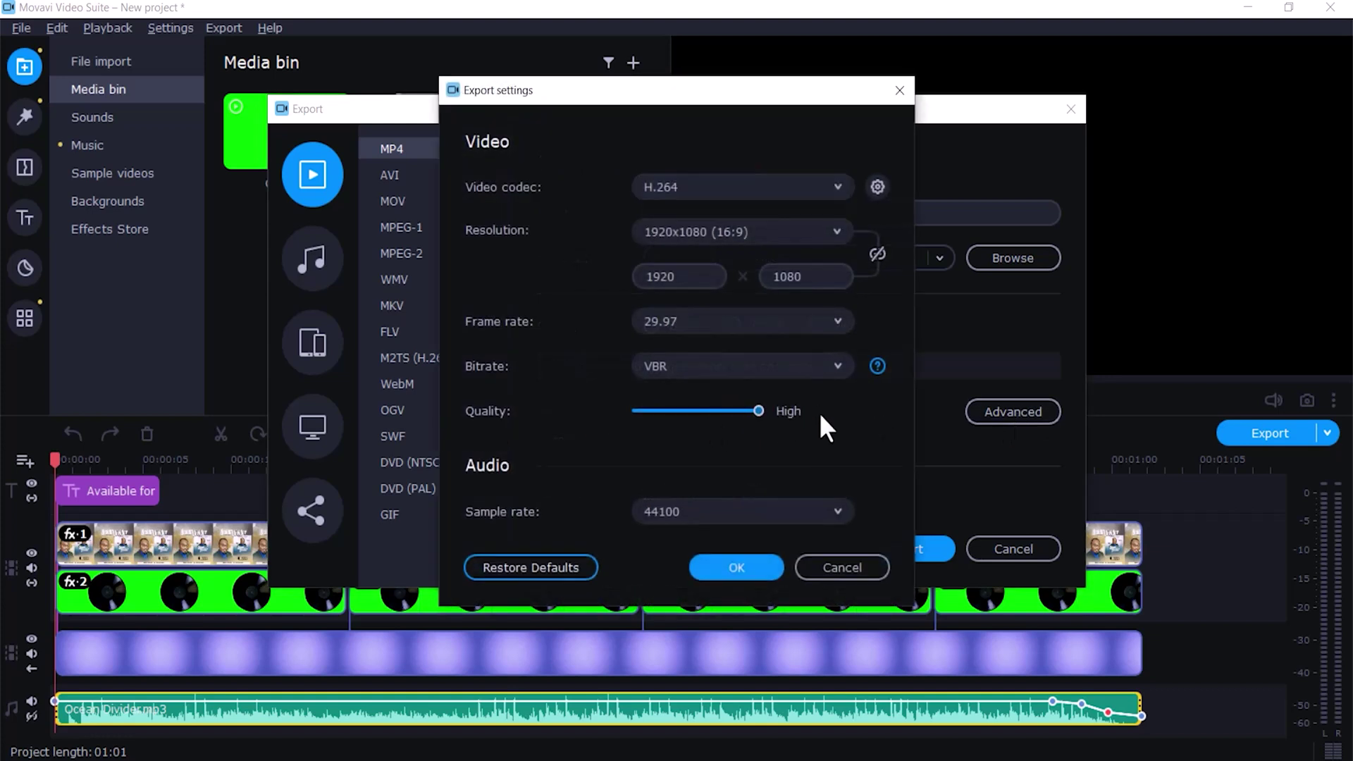
pyautogui.click(743, 567)
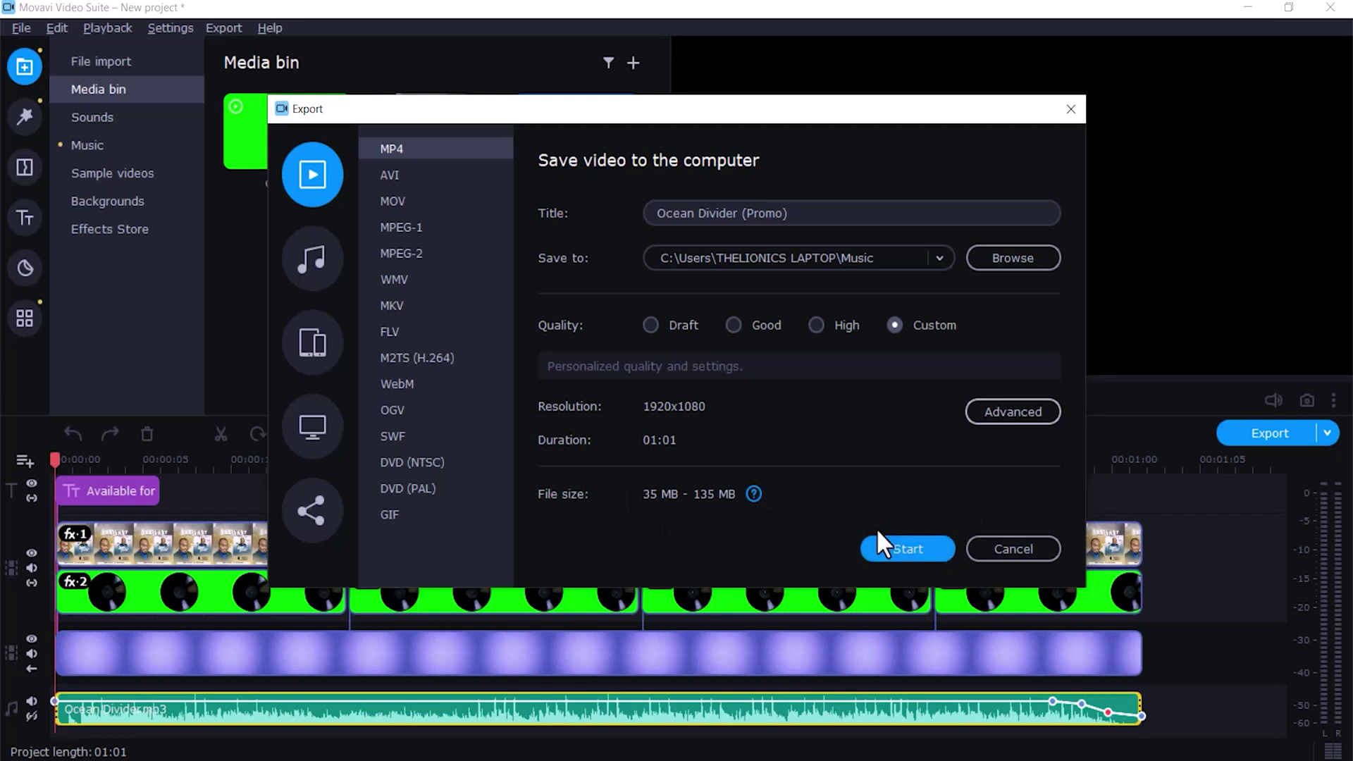
pyautogui.click(912, 549)
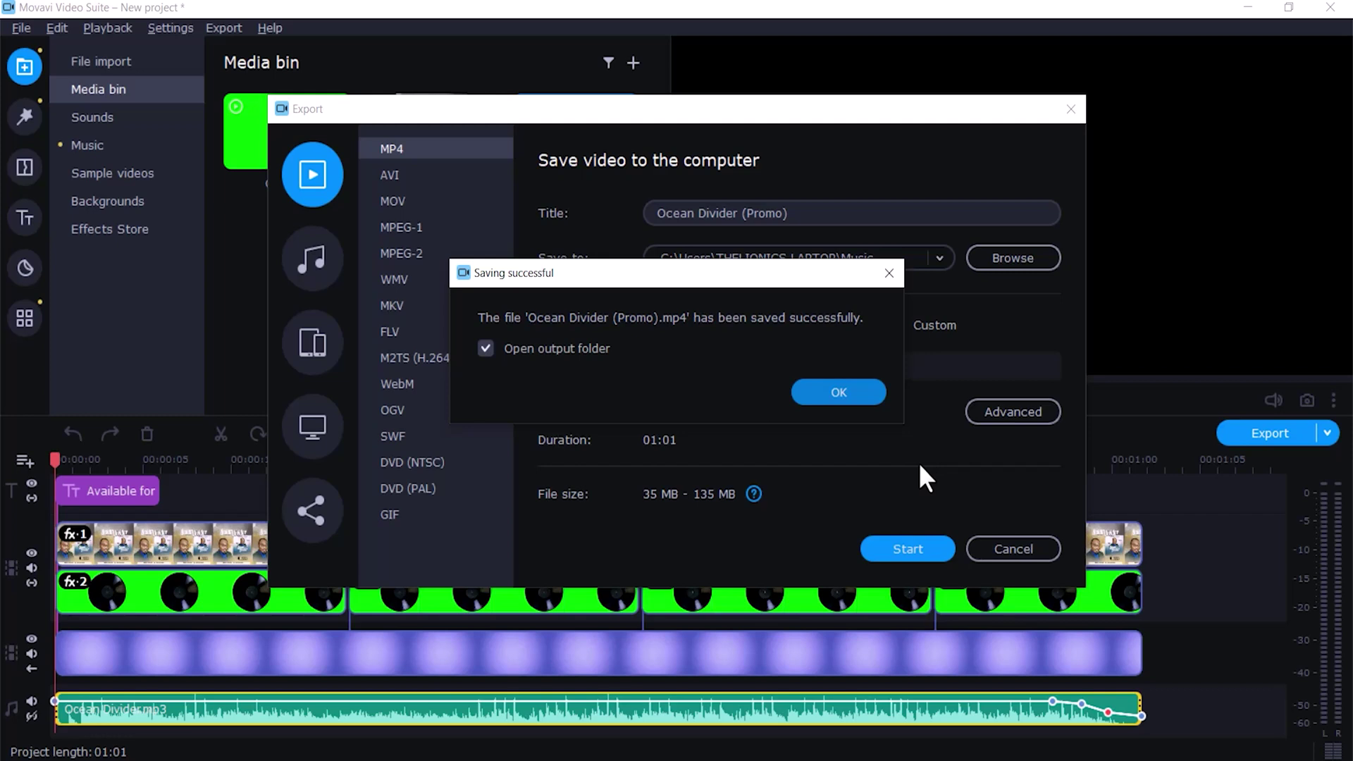
pyautogui.click(889, 272)
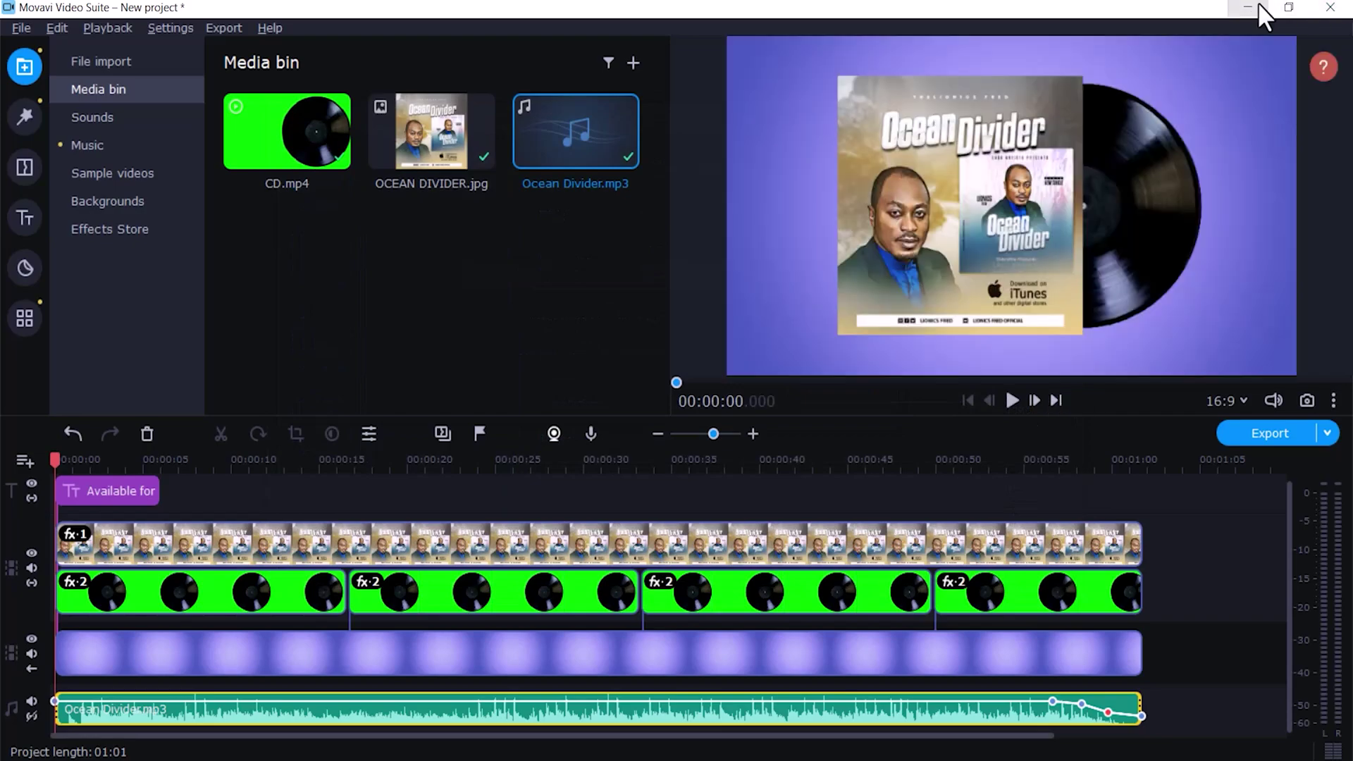
# Step: Switch to the Music folder in File Explorer and play the exported Ocean Divider (Promo) video full screen
pyautogui.click(1247, 7)
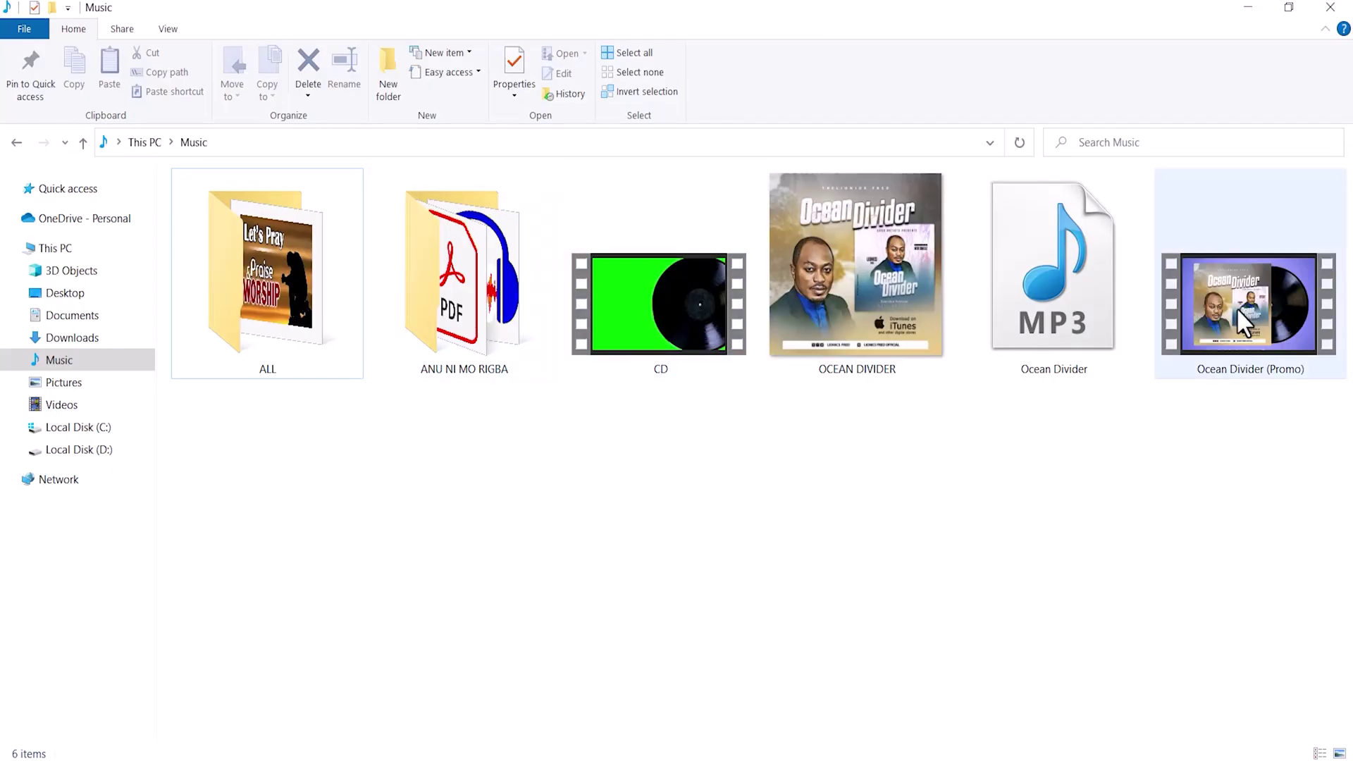
pyautogui.click(1236, 307)
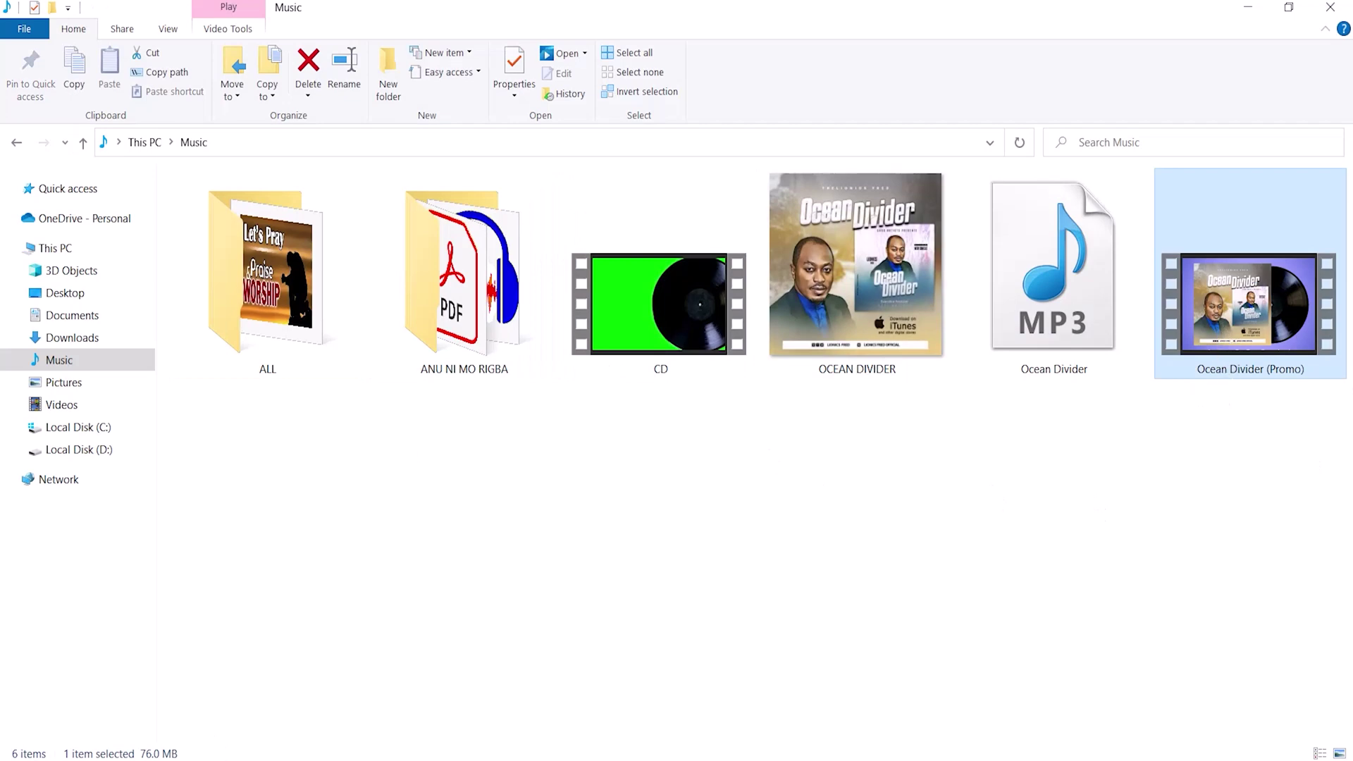
pyautogui.press('Return')
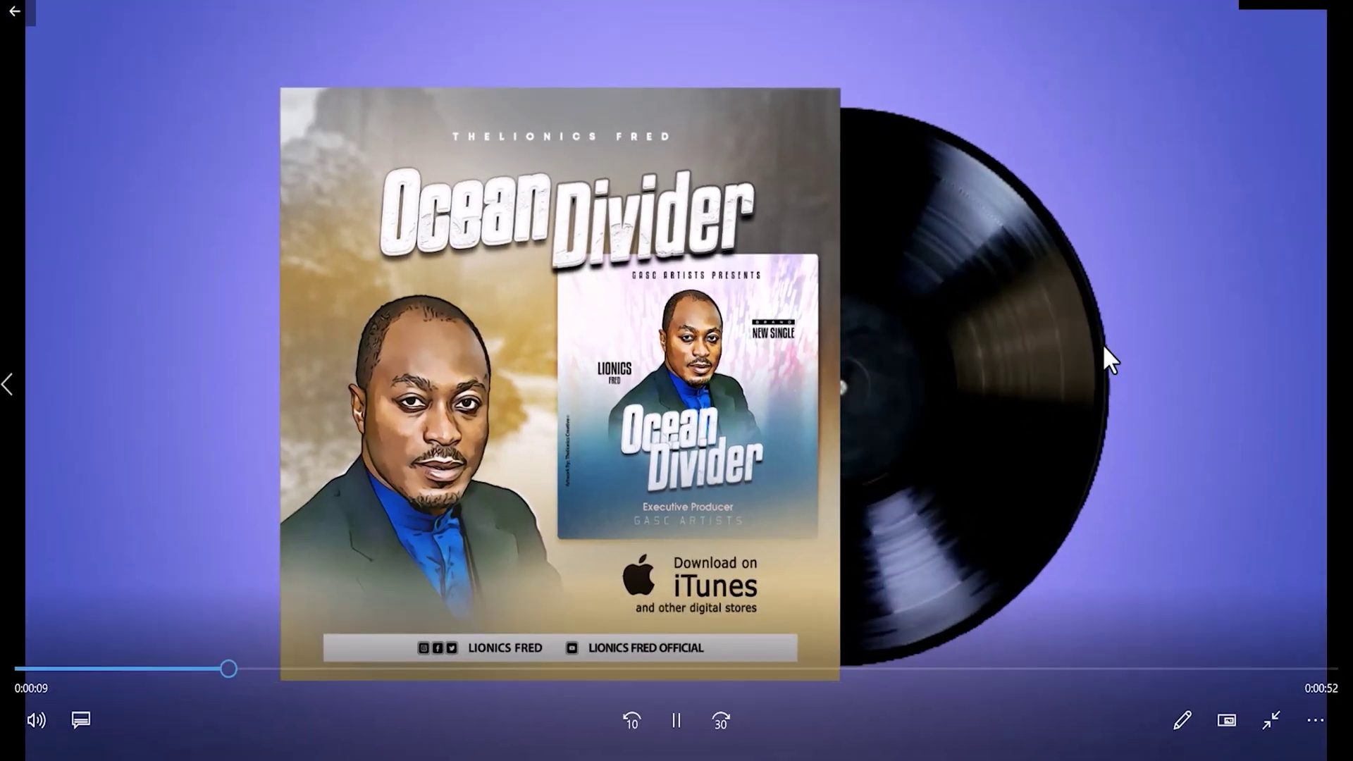
pyautogui.doubleClick(1104, 346)
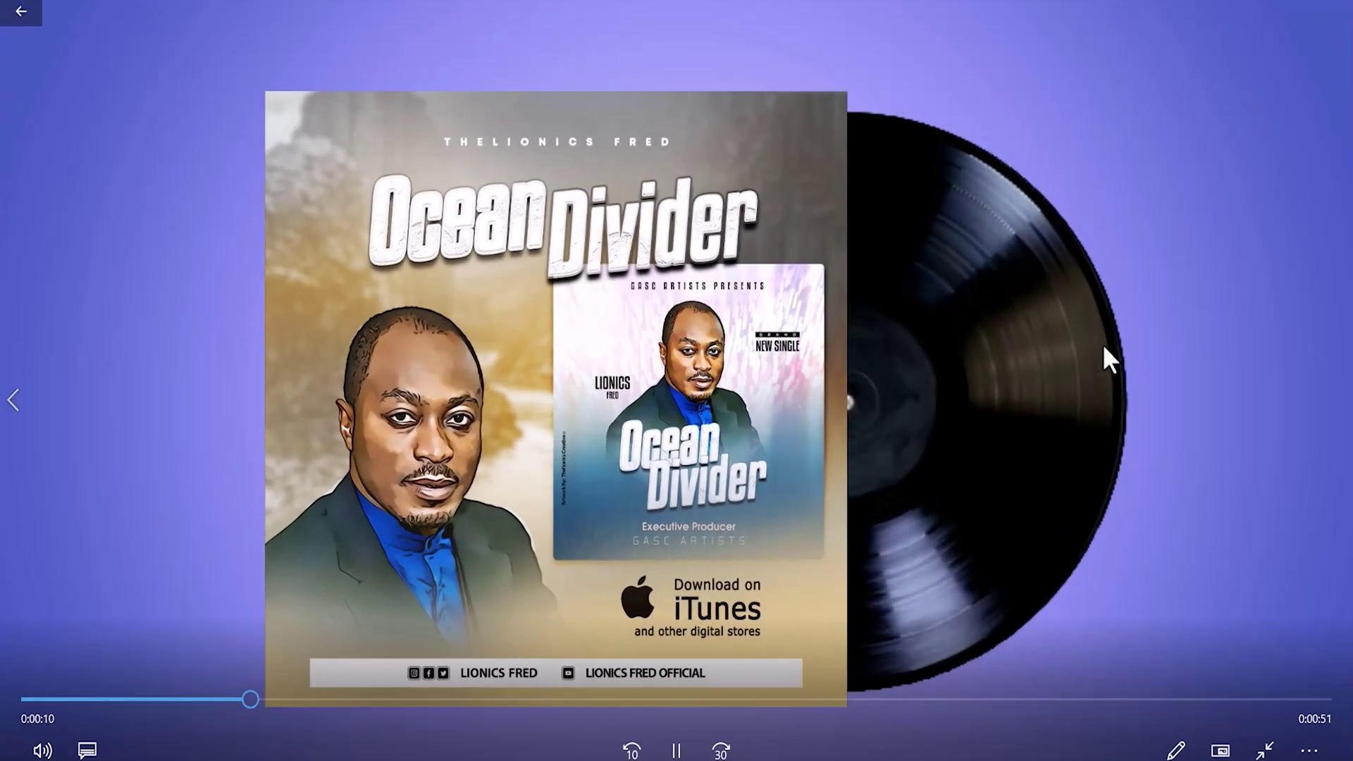